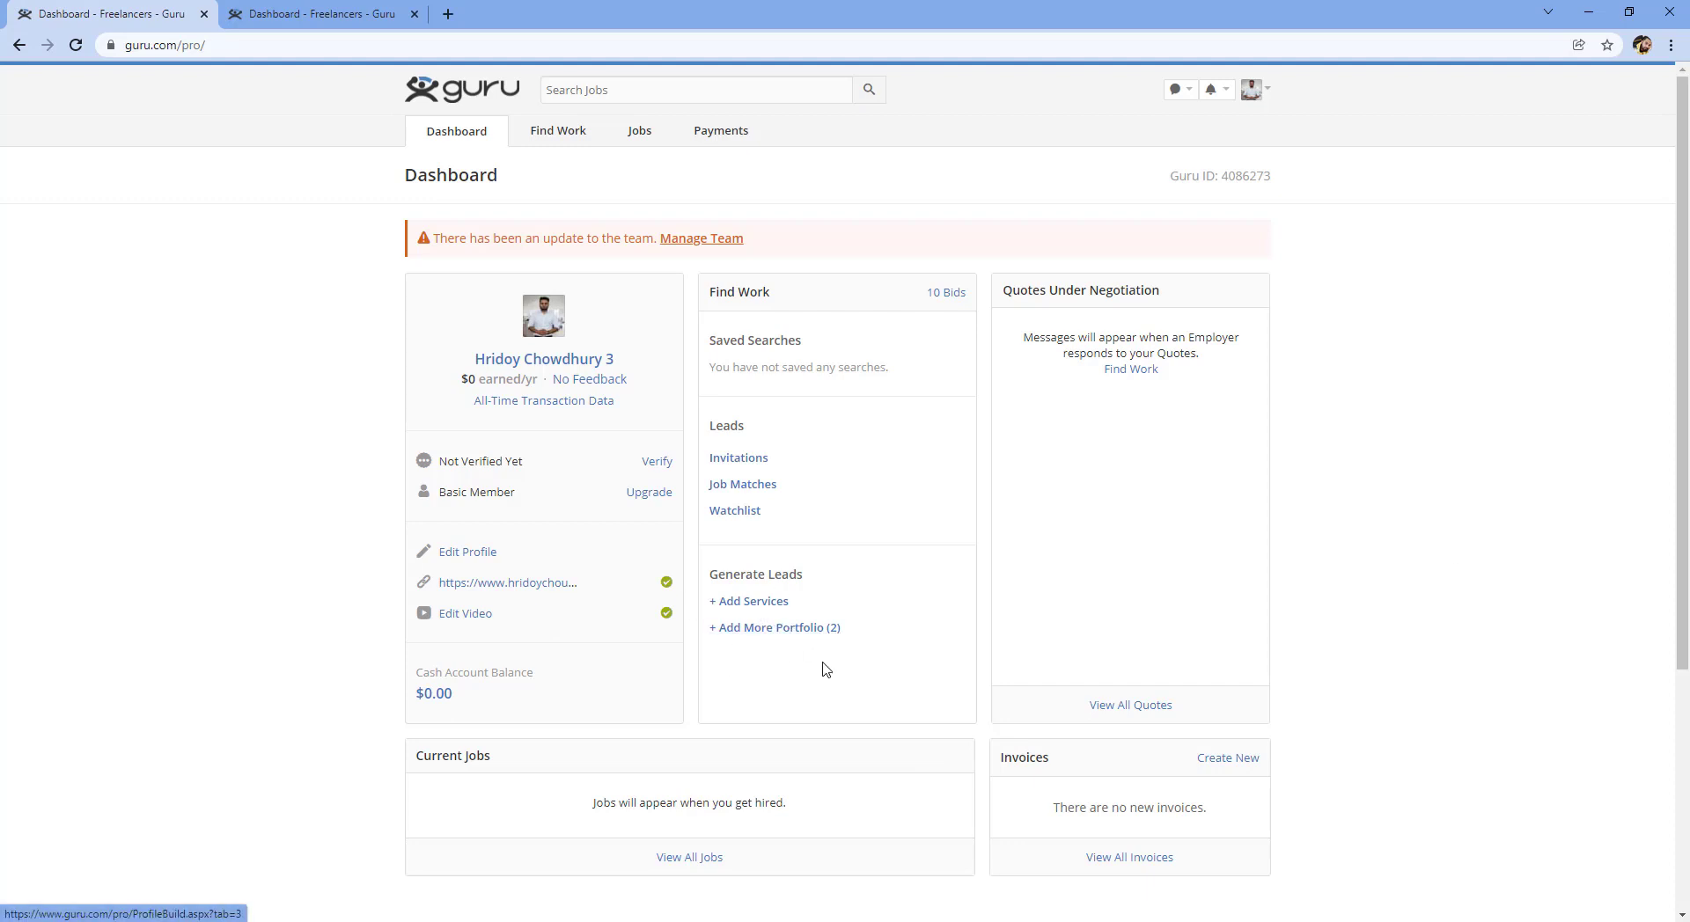
key("Print")
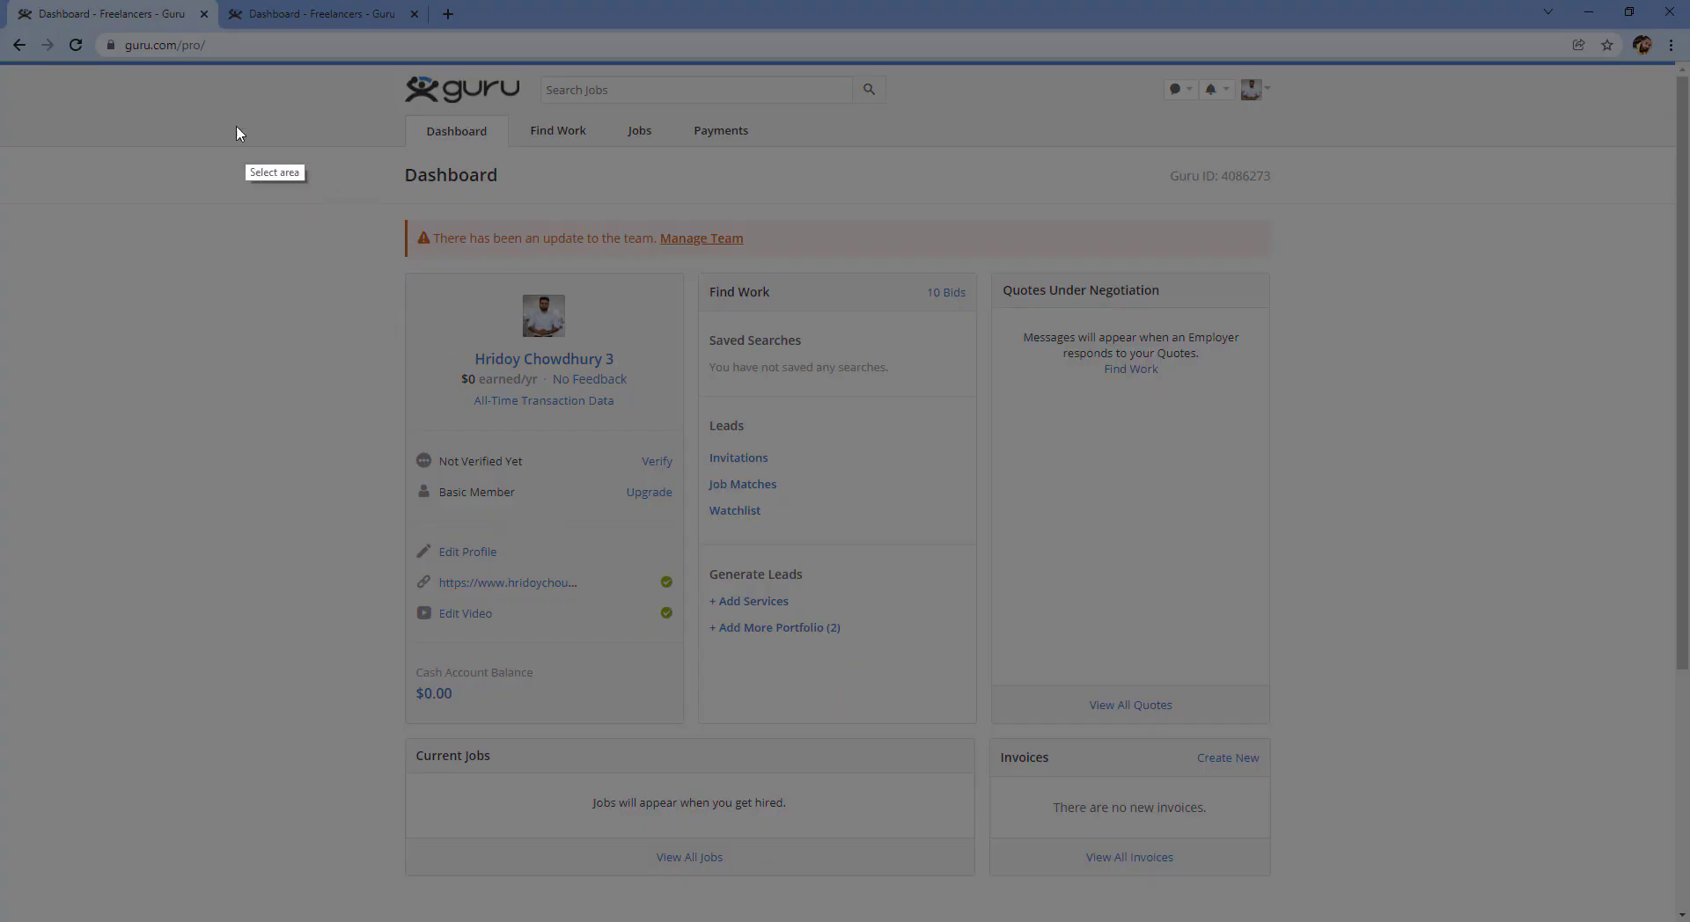
left_click_drag(236, 126, 1555, 864)
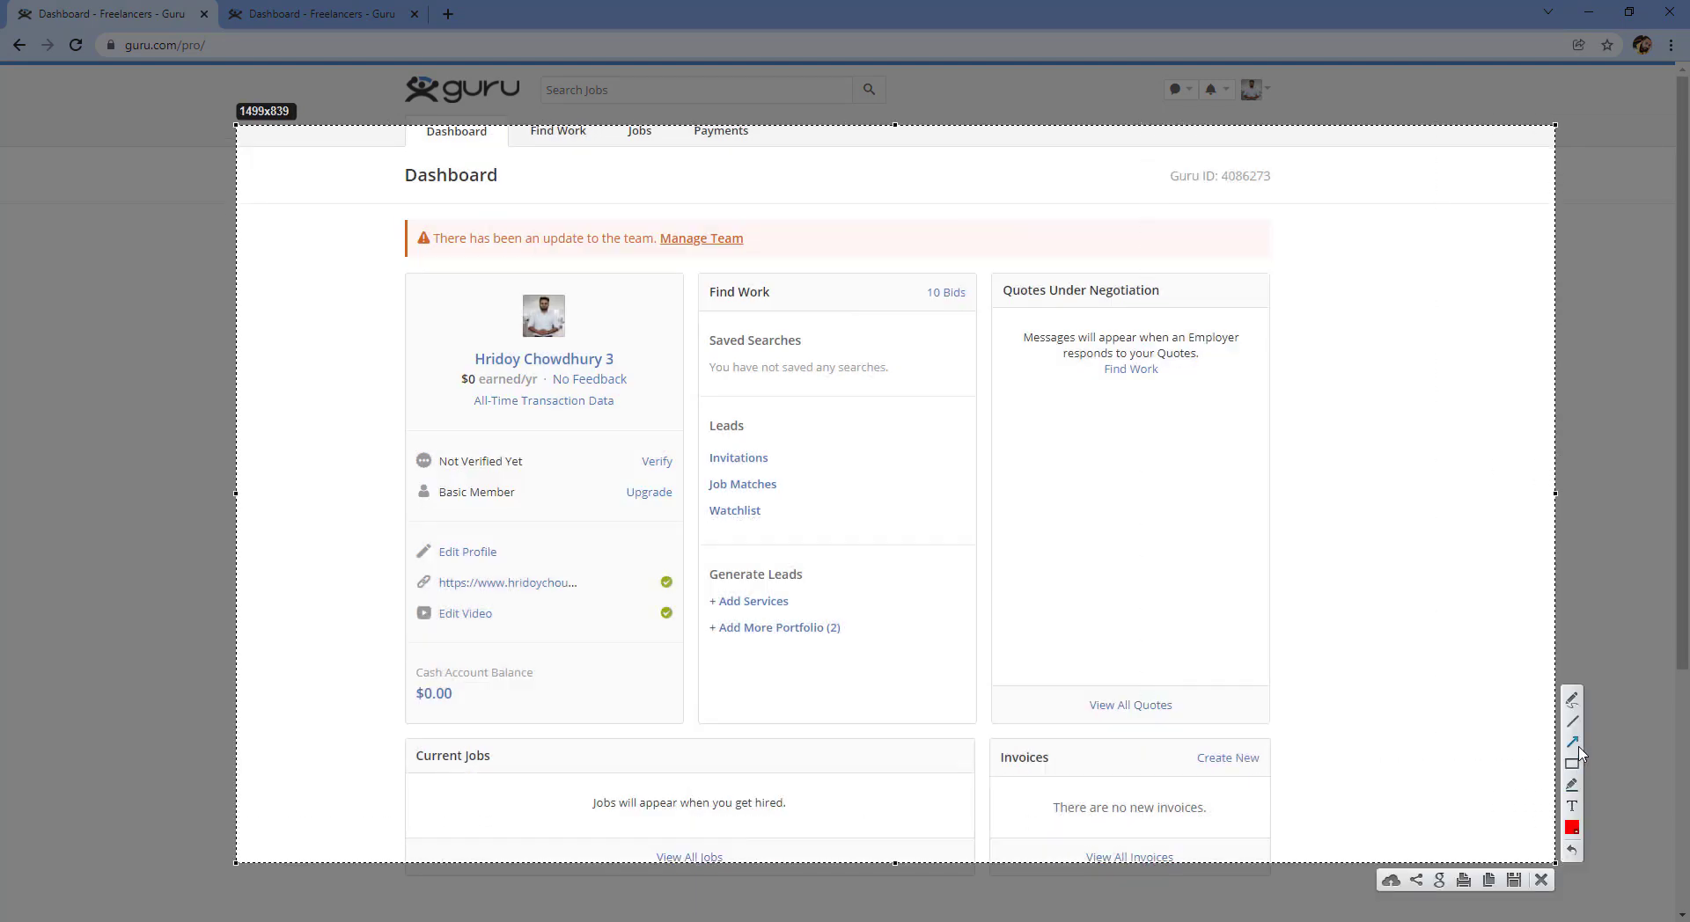
left_click(1573, 743)
left_click_drag(1503, 771, 842, 637)
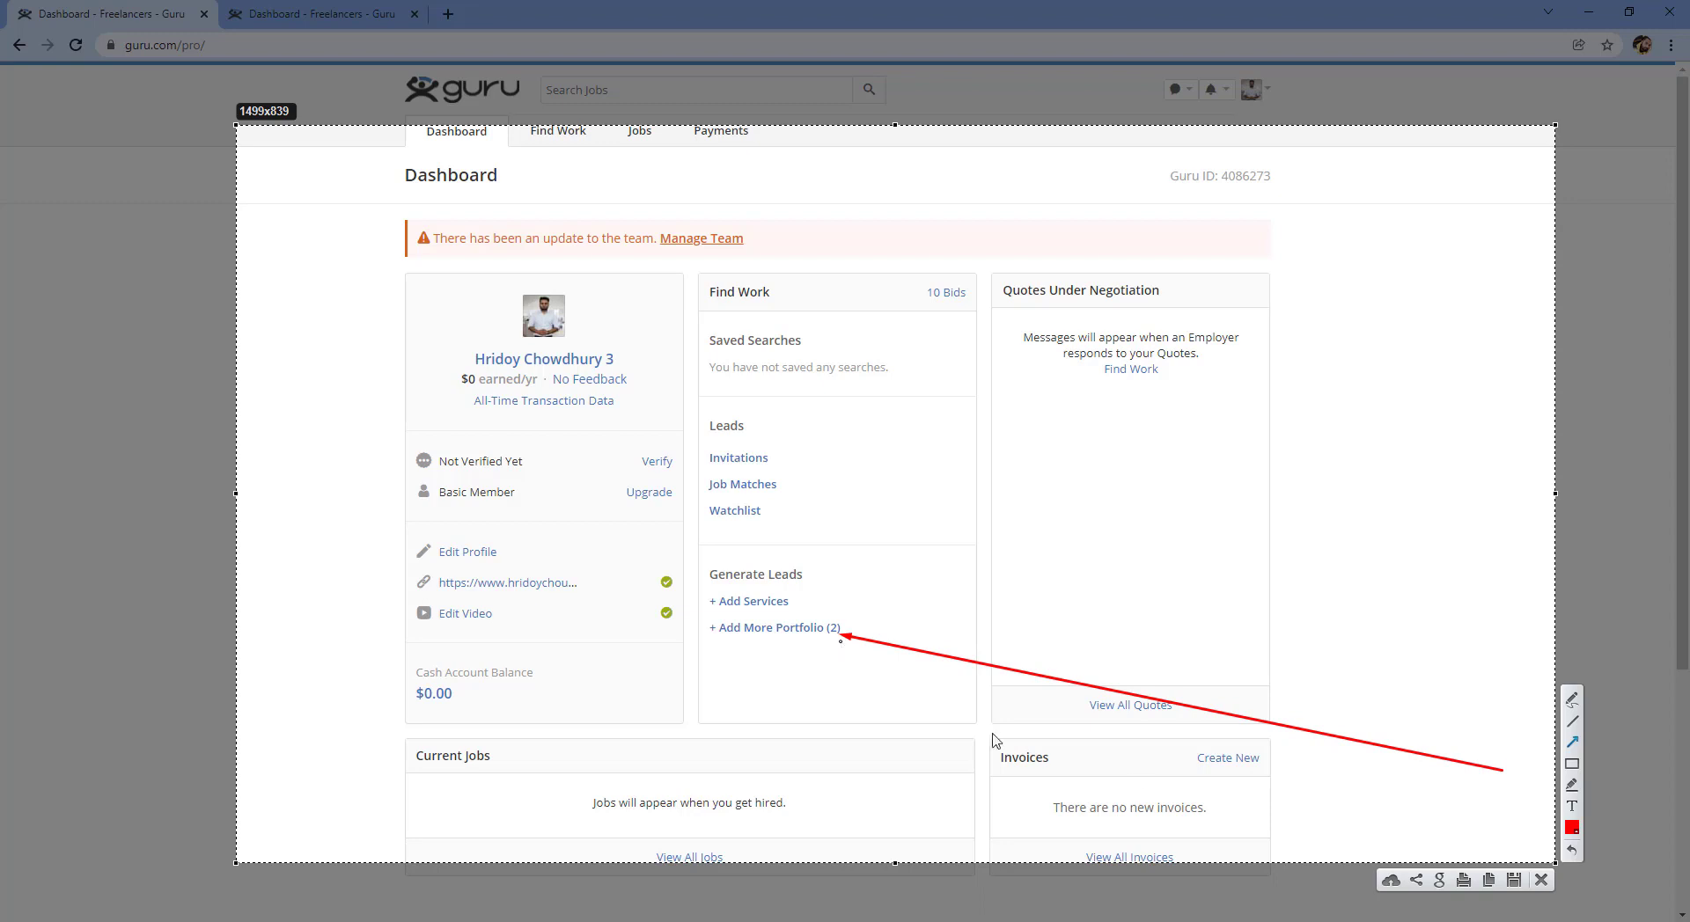
left_click(1541, 880)
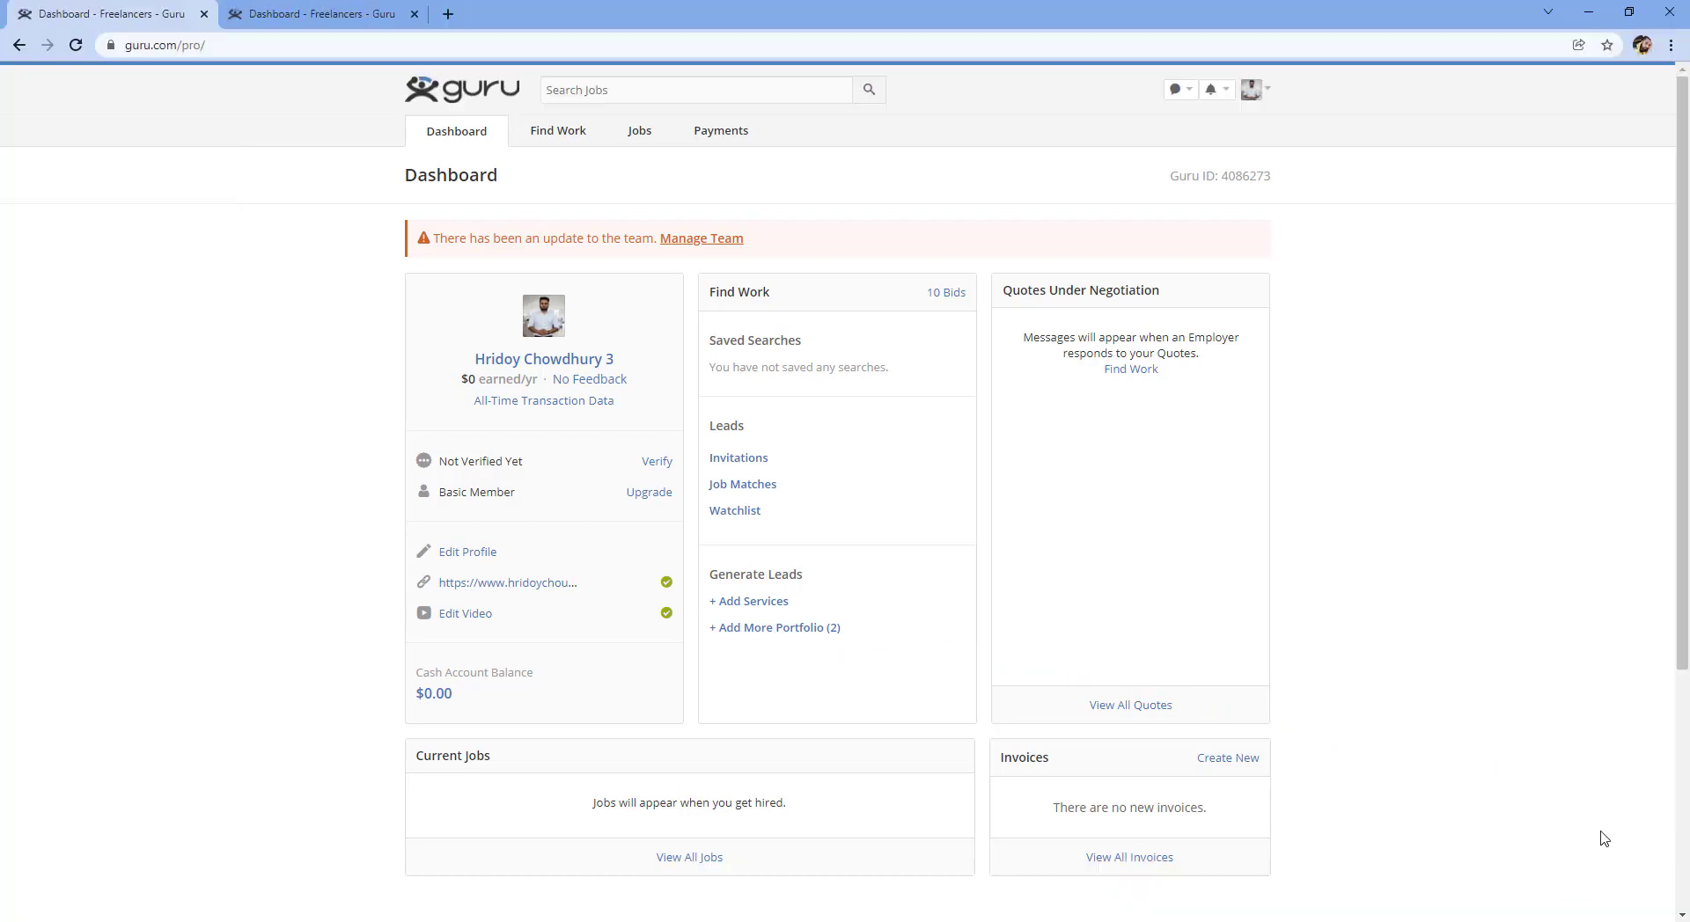
- Open the profile's services section and start a new entry of the type Add a Service
left_click(778, 607)
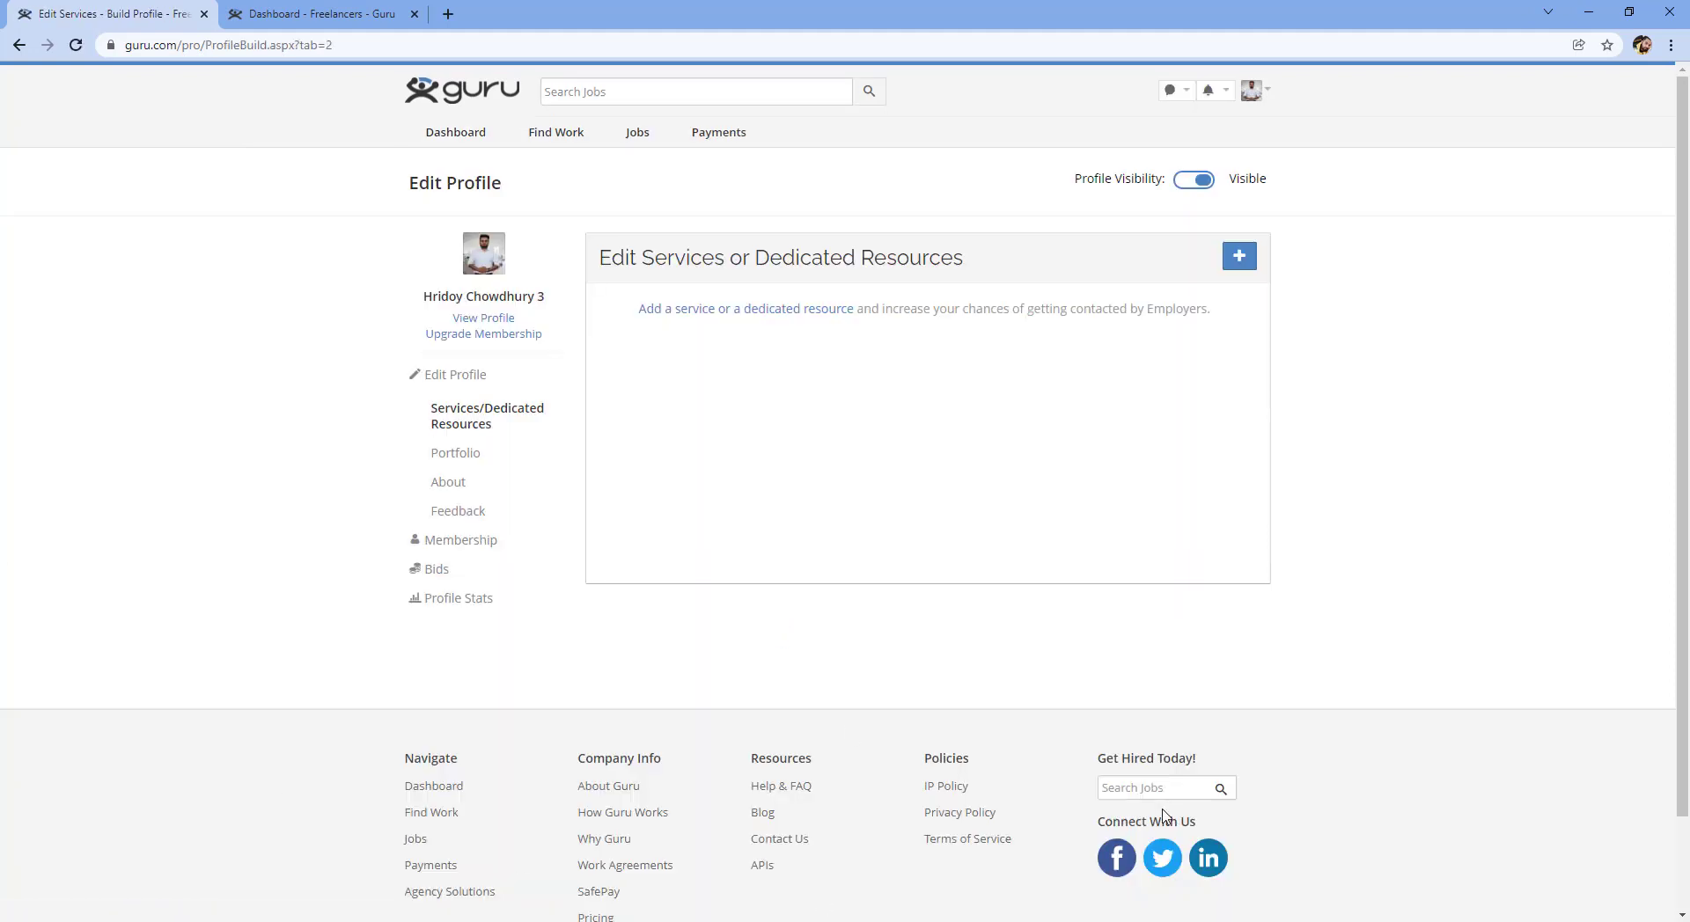
left_click(725, 324)
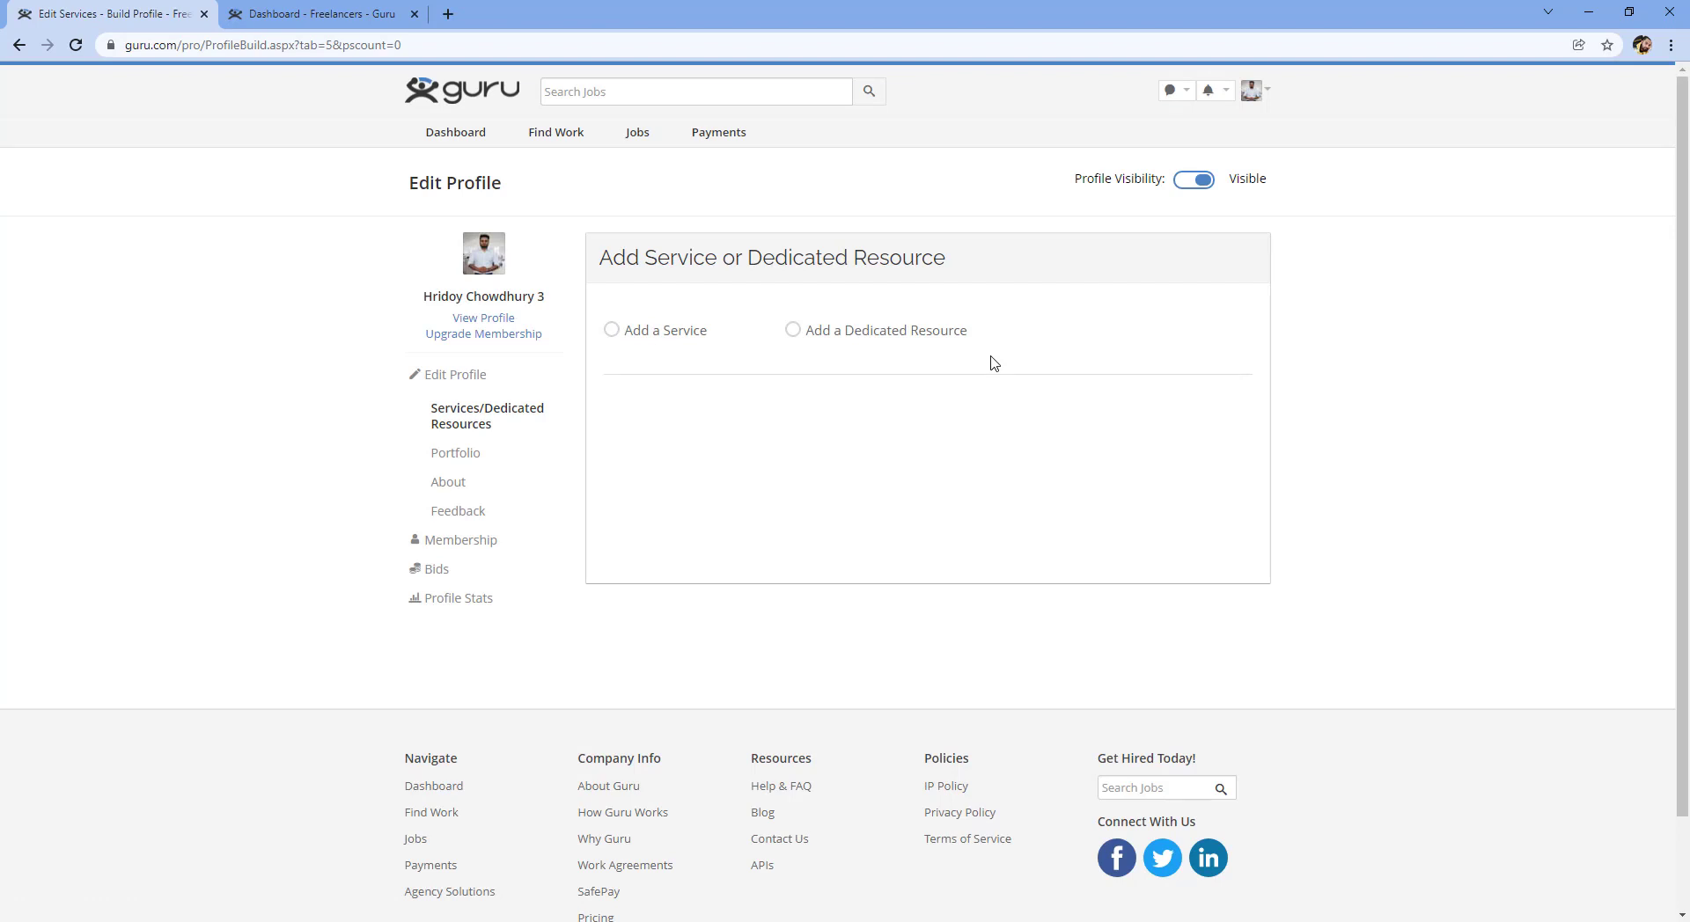
left_click(611, 331)
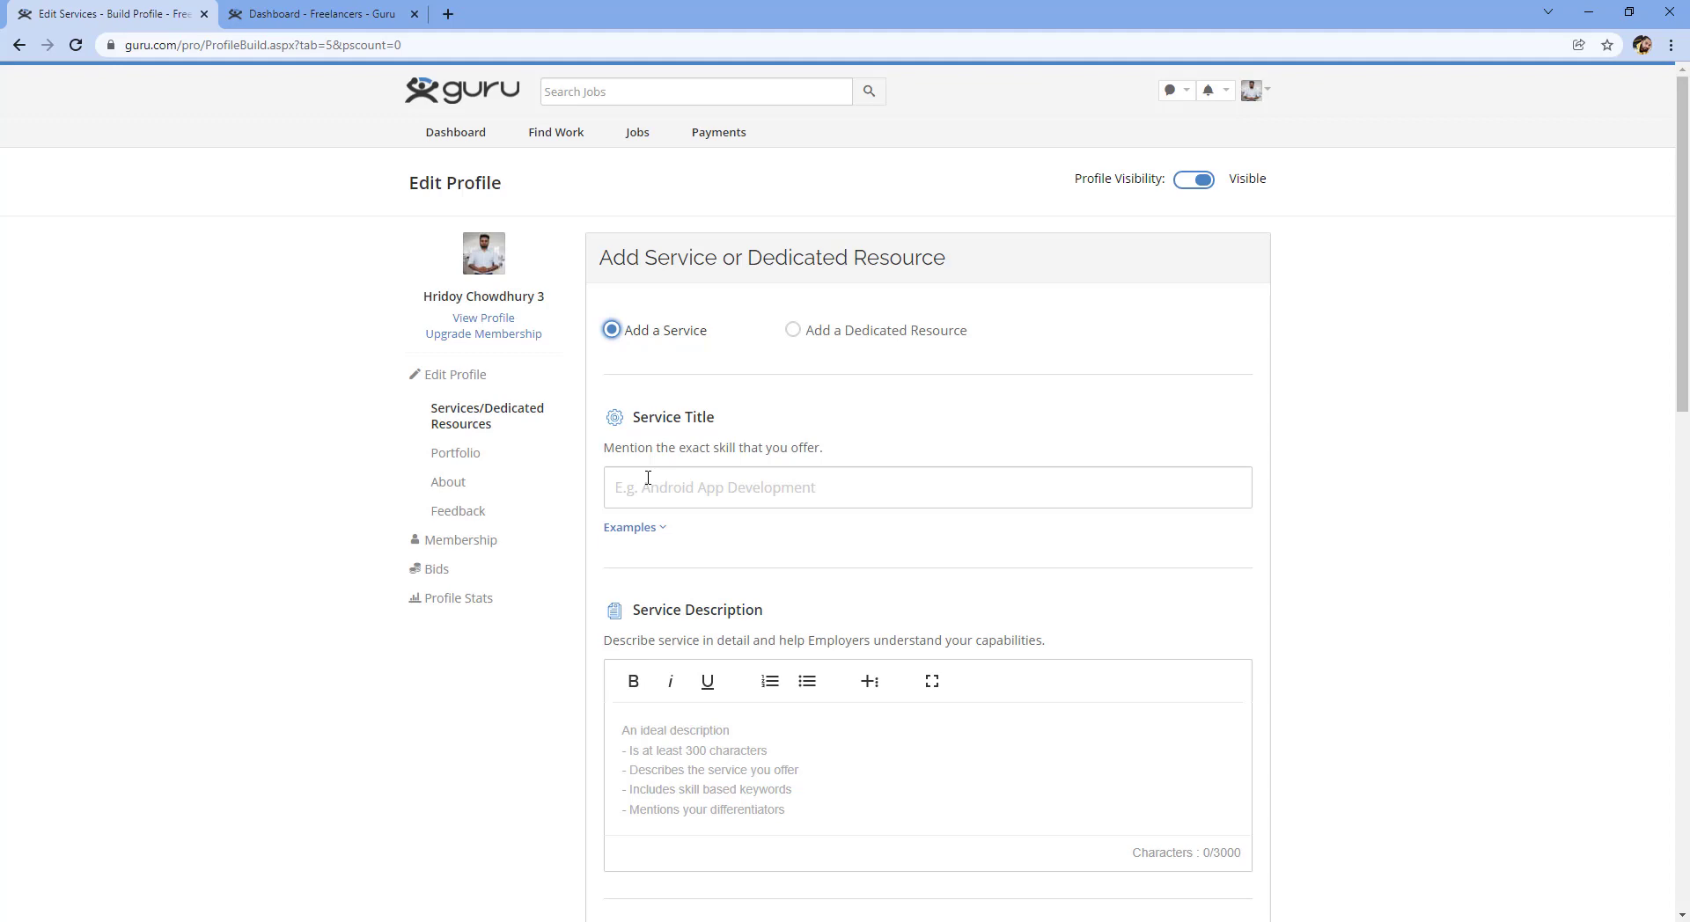
key("Print")
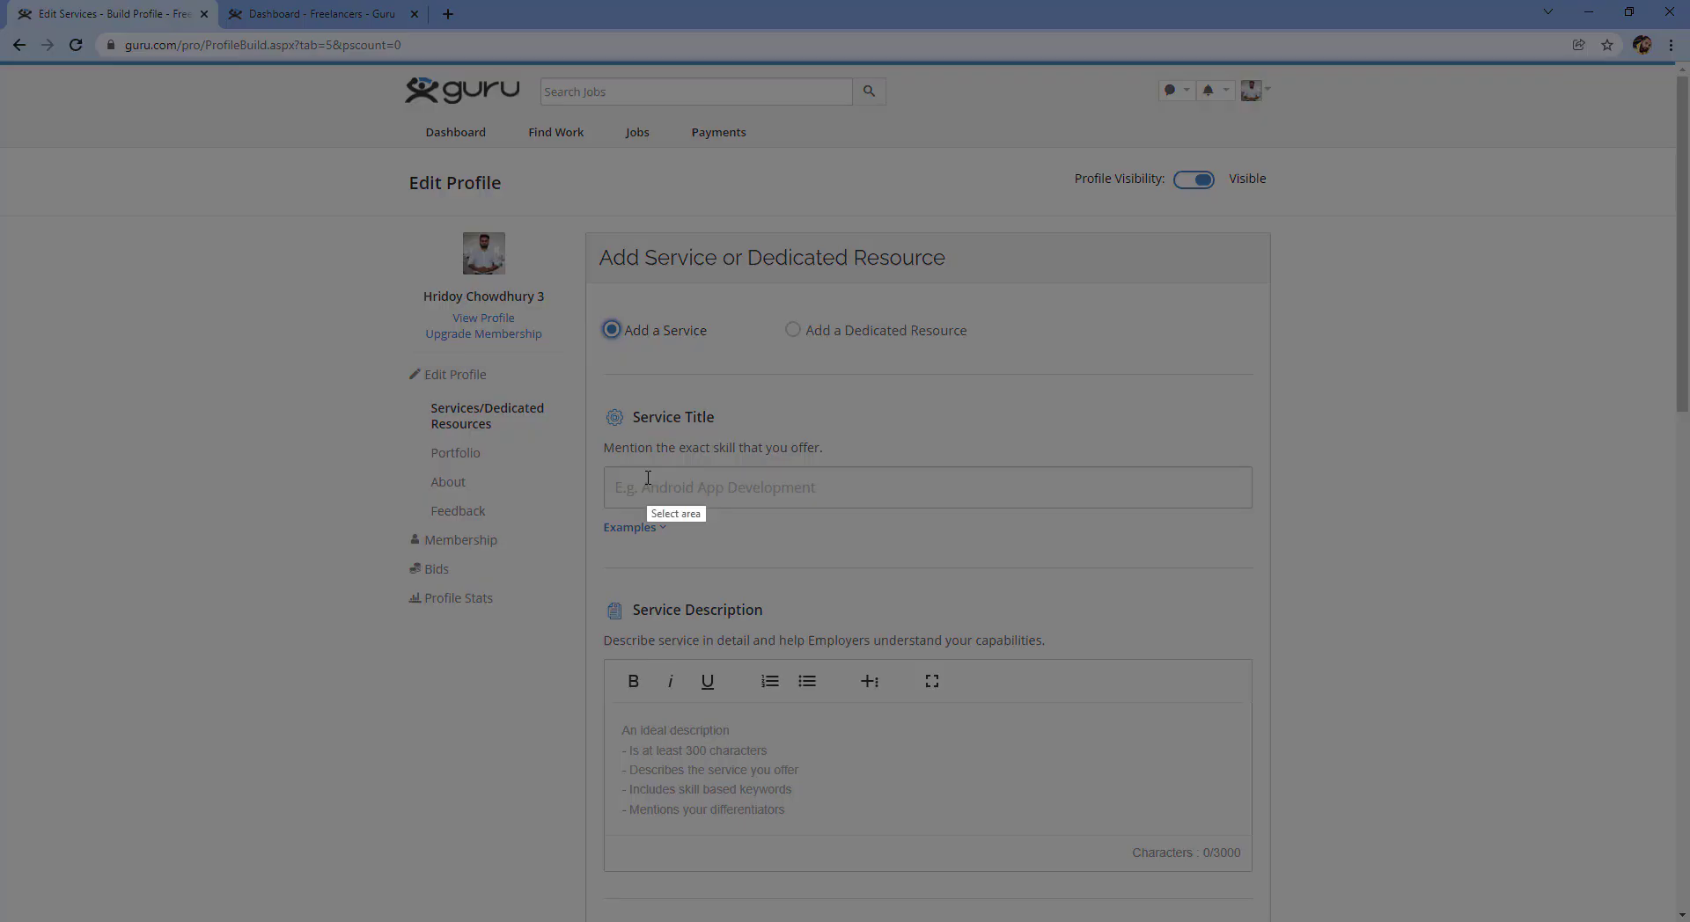
left_click_drag(62, 159, 396, 900)
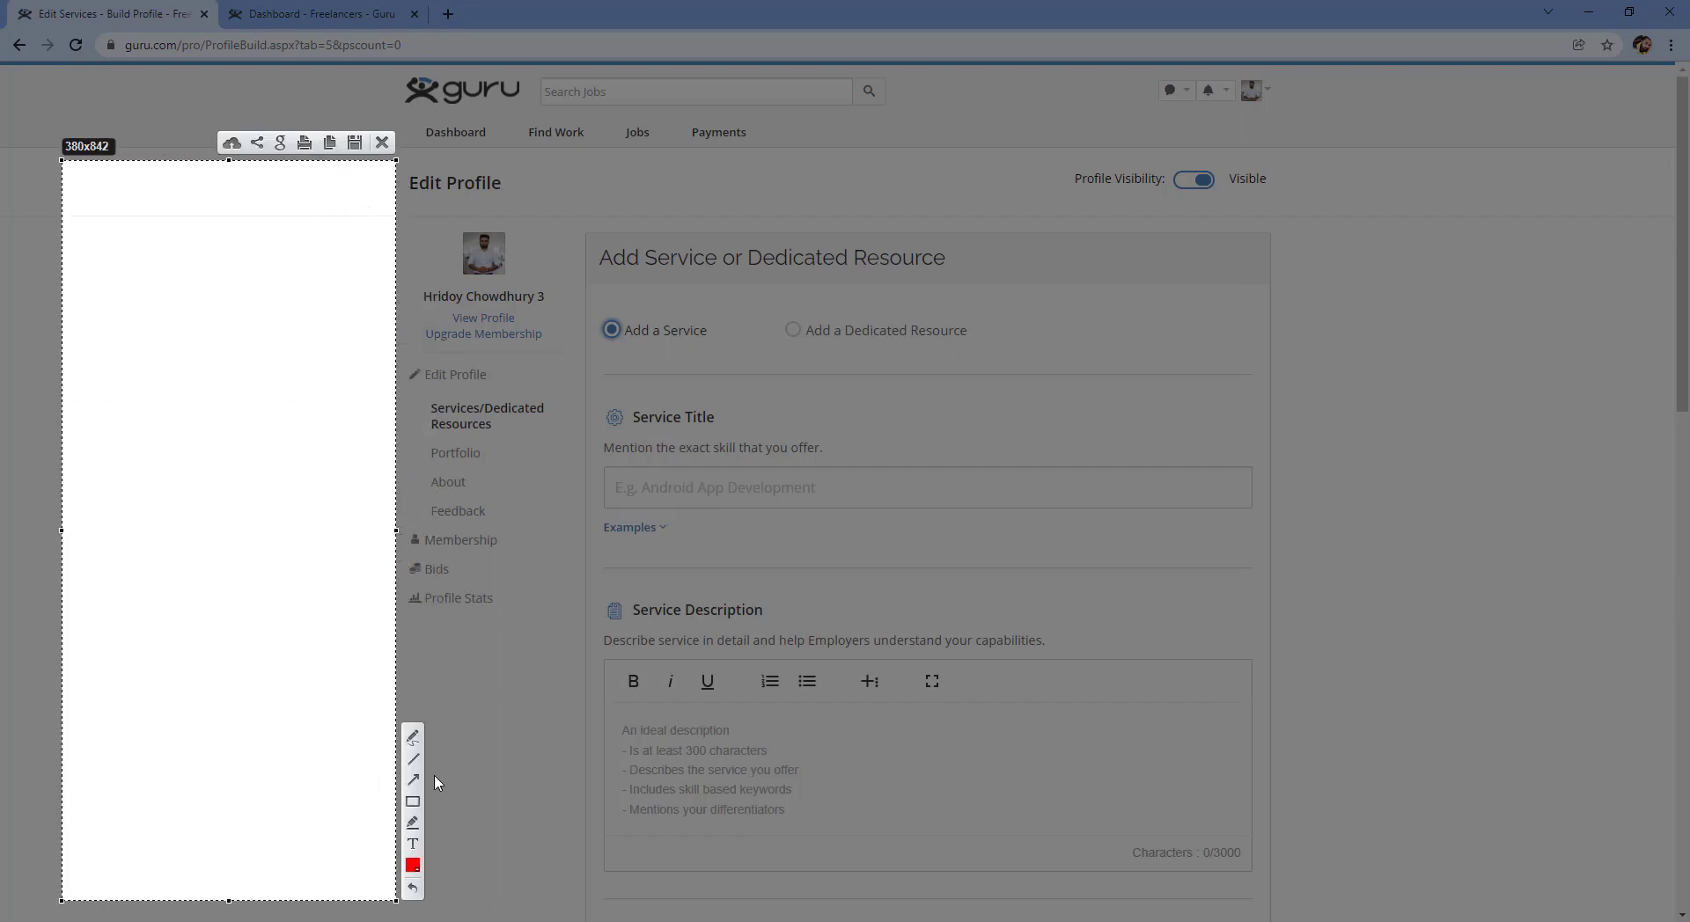
left_click(413, 780)
left_click_drag(95, 309, 207, 258)
left_click_drag(94, 338, 213, 274)
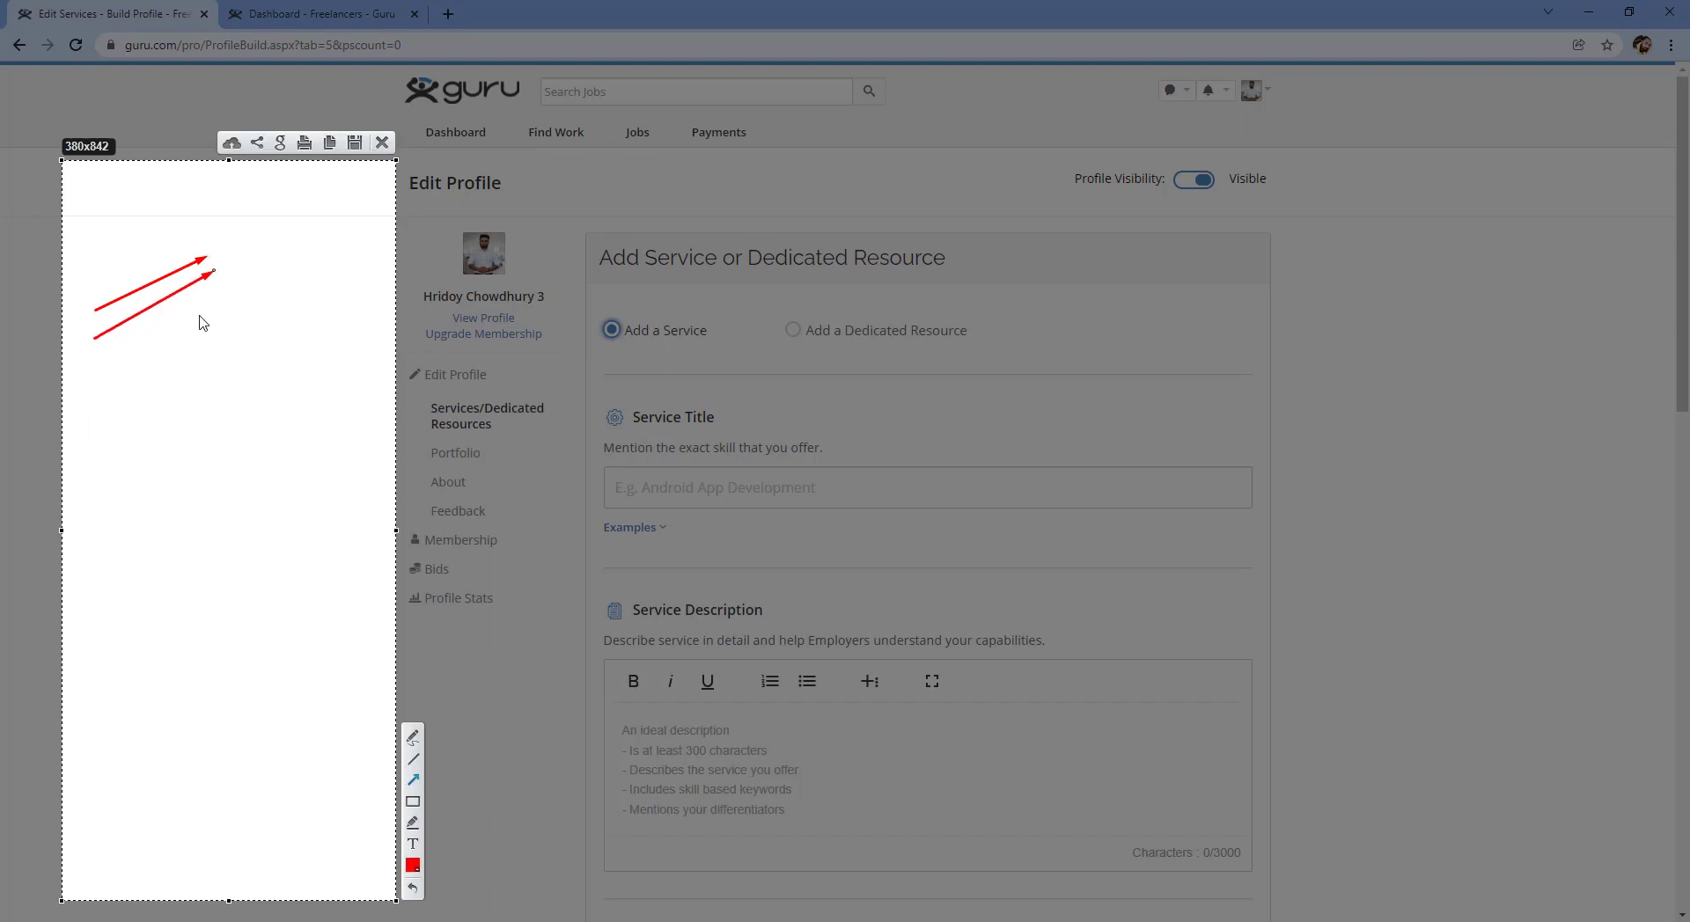
left_click_drag(121, 345, 221, 287)
left_click_drag(129, 360, 227, 303)
mouse_move(148, 374)
left_mouse_down()
mouse_move(243, 319)
mouse_move(167, 392)
mouse_move(251, 340)
left_mouse_up()
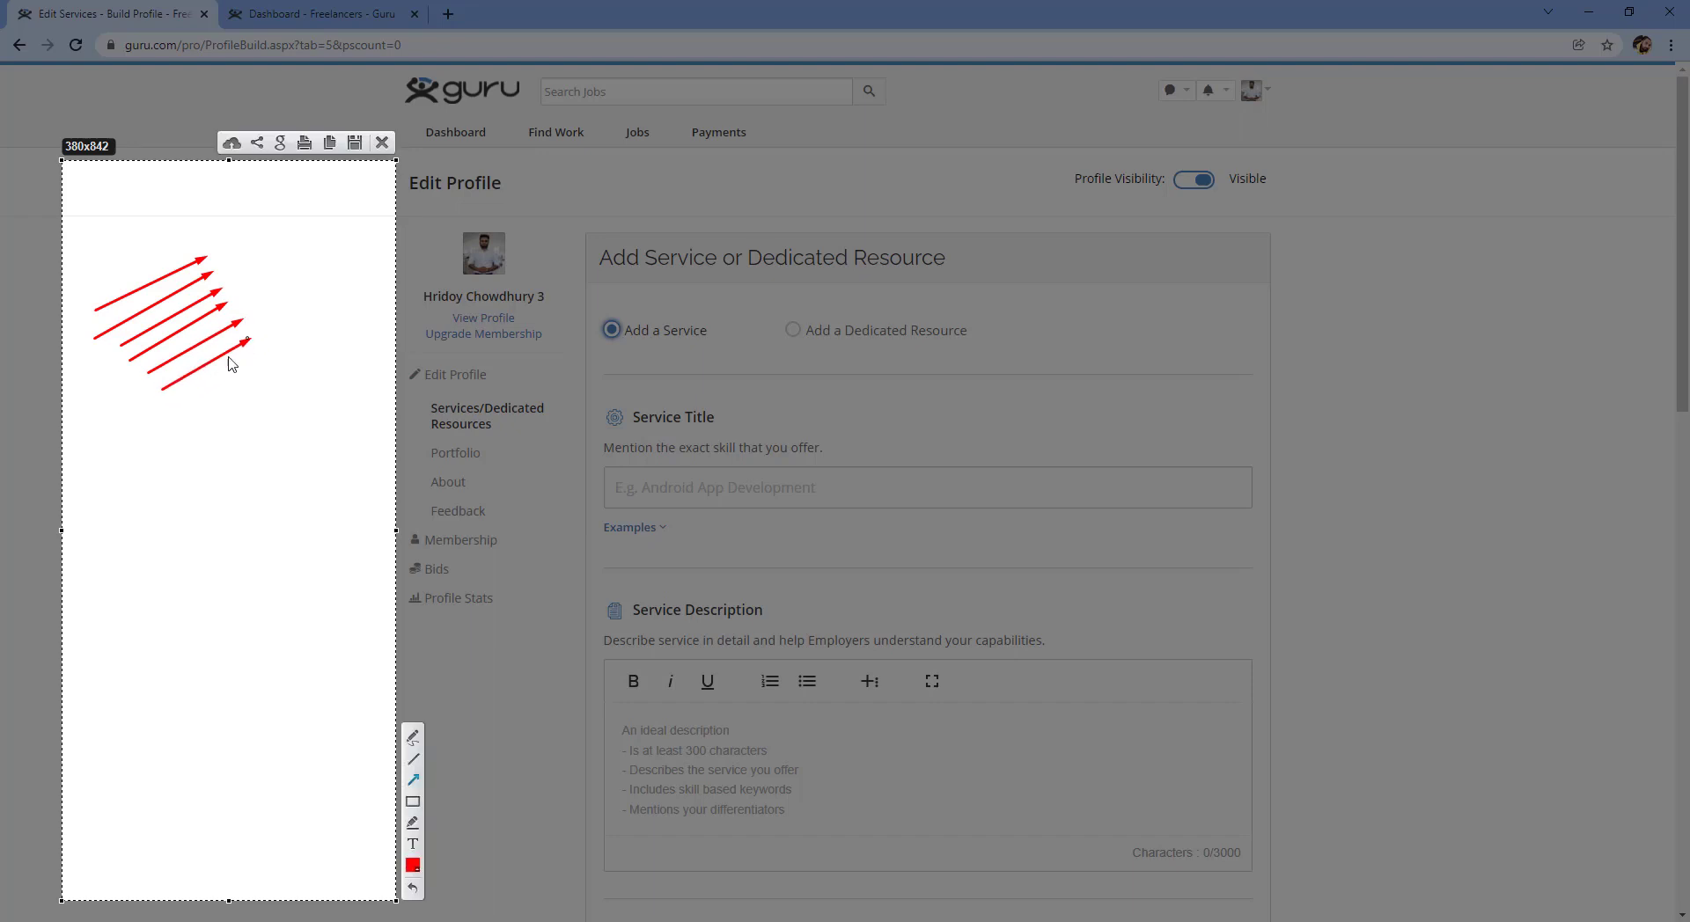
left_click_drag(181, 406, 256, 355)
left_click_drag(194, 425, 302, 357)
left_click(381, 142)
- Open Google Docs in a new browser tab and create a blank document
left_click(737, 491)
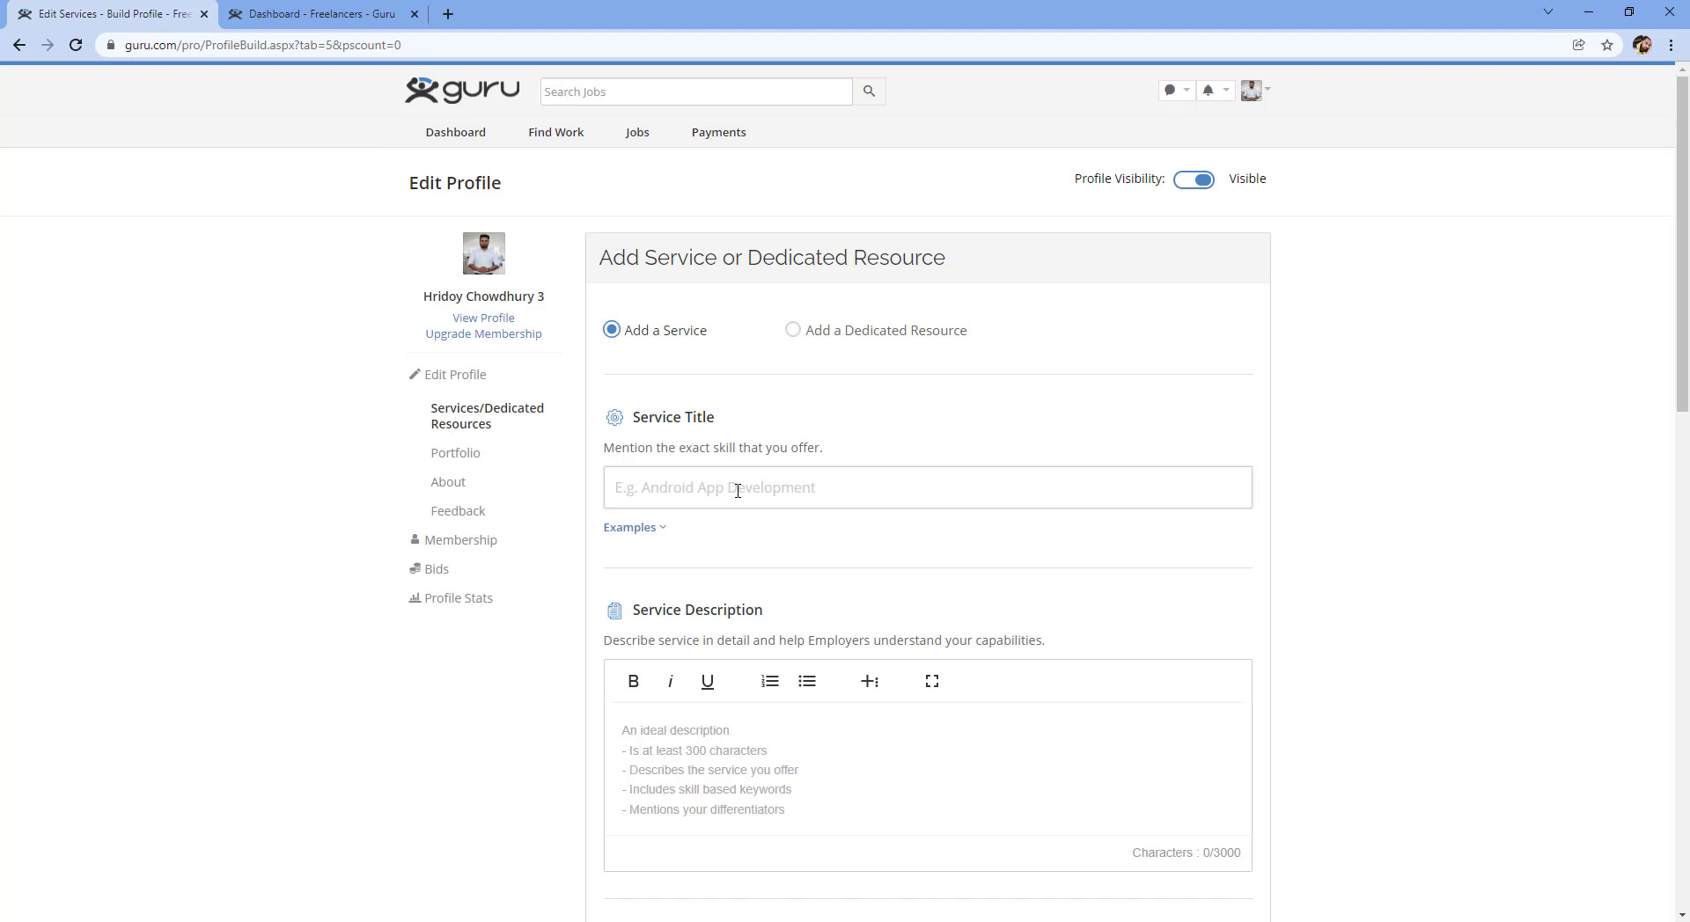
left_click(448, 14)
left_click(1618, 117)
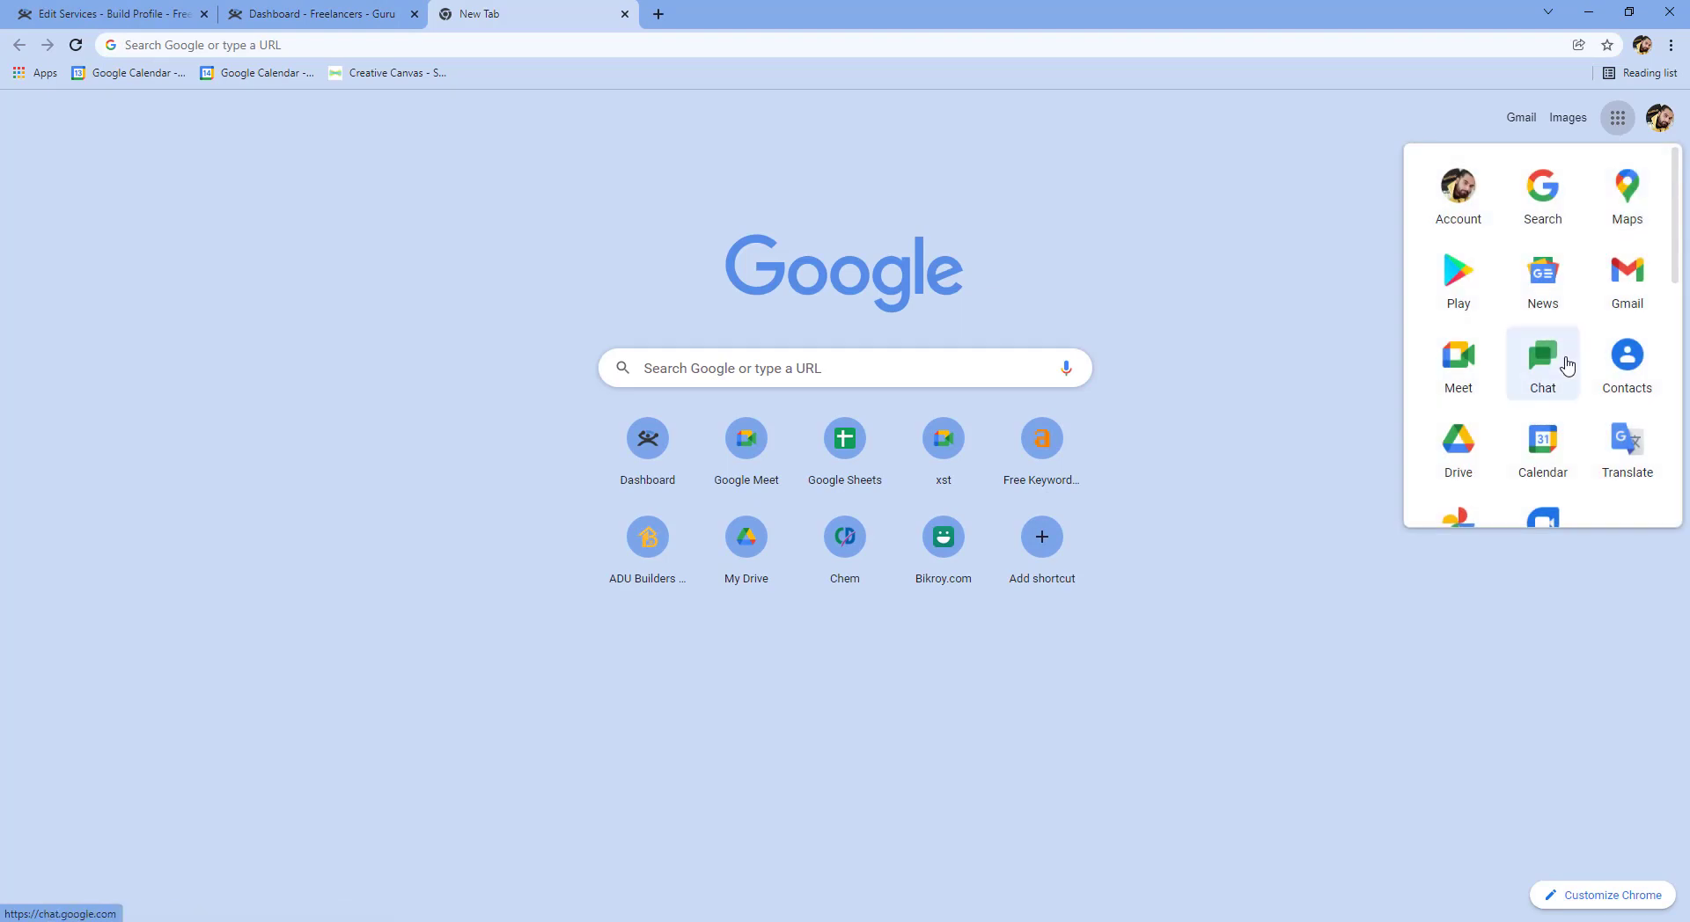
scroll(1568, 364, "down", 1)
scroll(1568, 364, "down", 1)
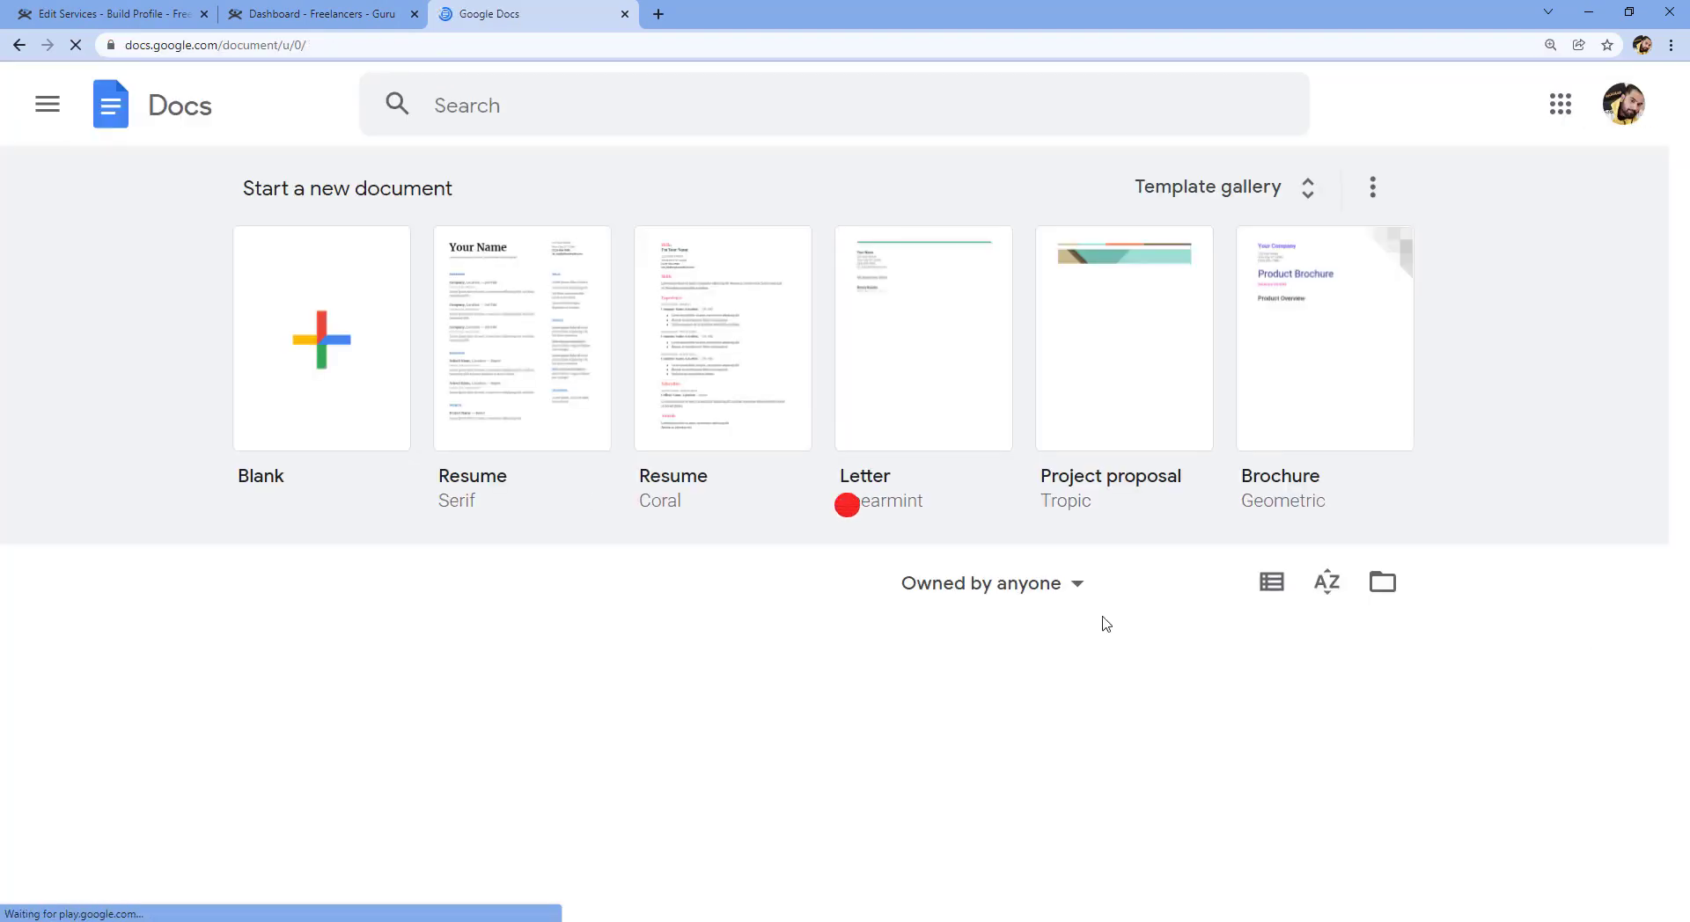
left_click(280, 389)
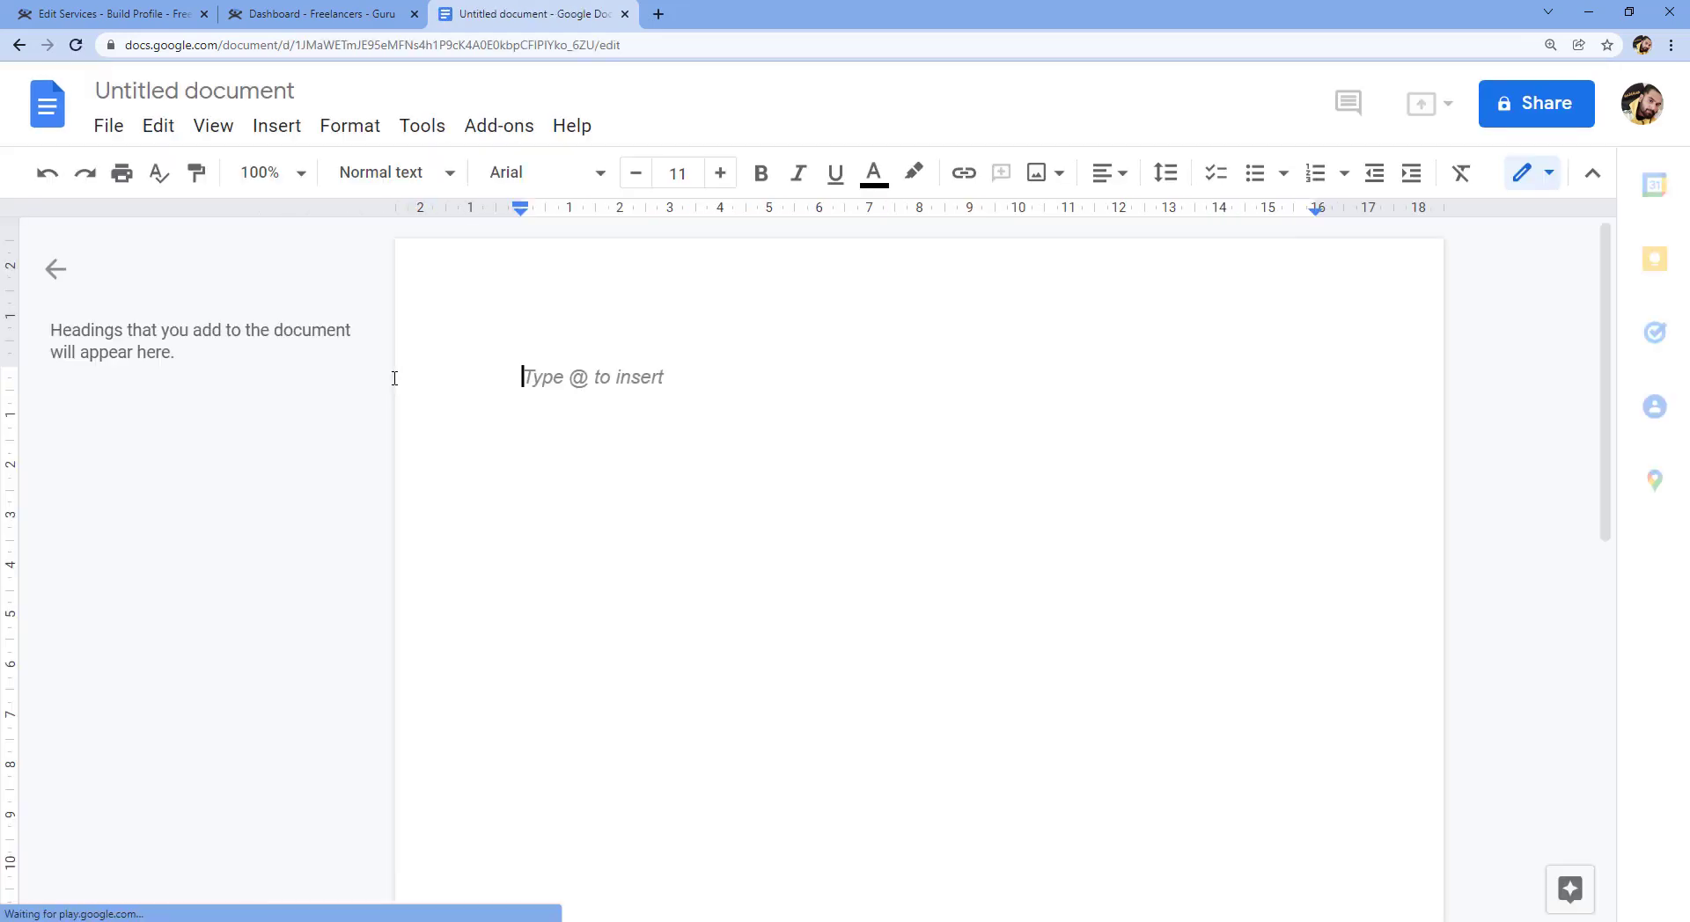
- Write the service name ideas "Guest Posting/guest post backlinks" in the blank document
type("Gu")
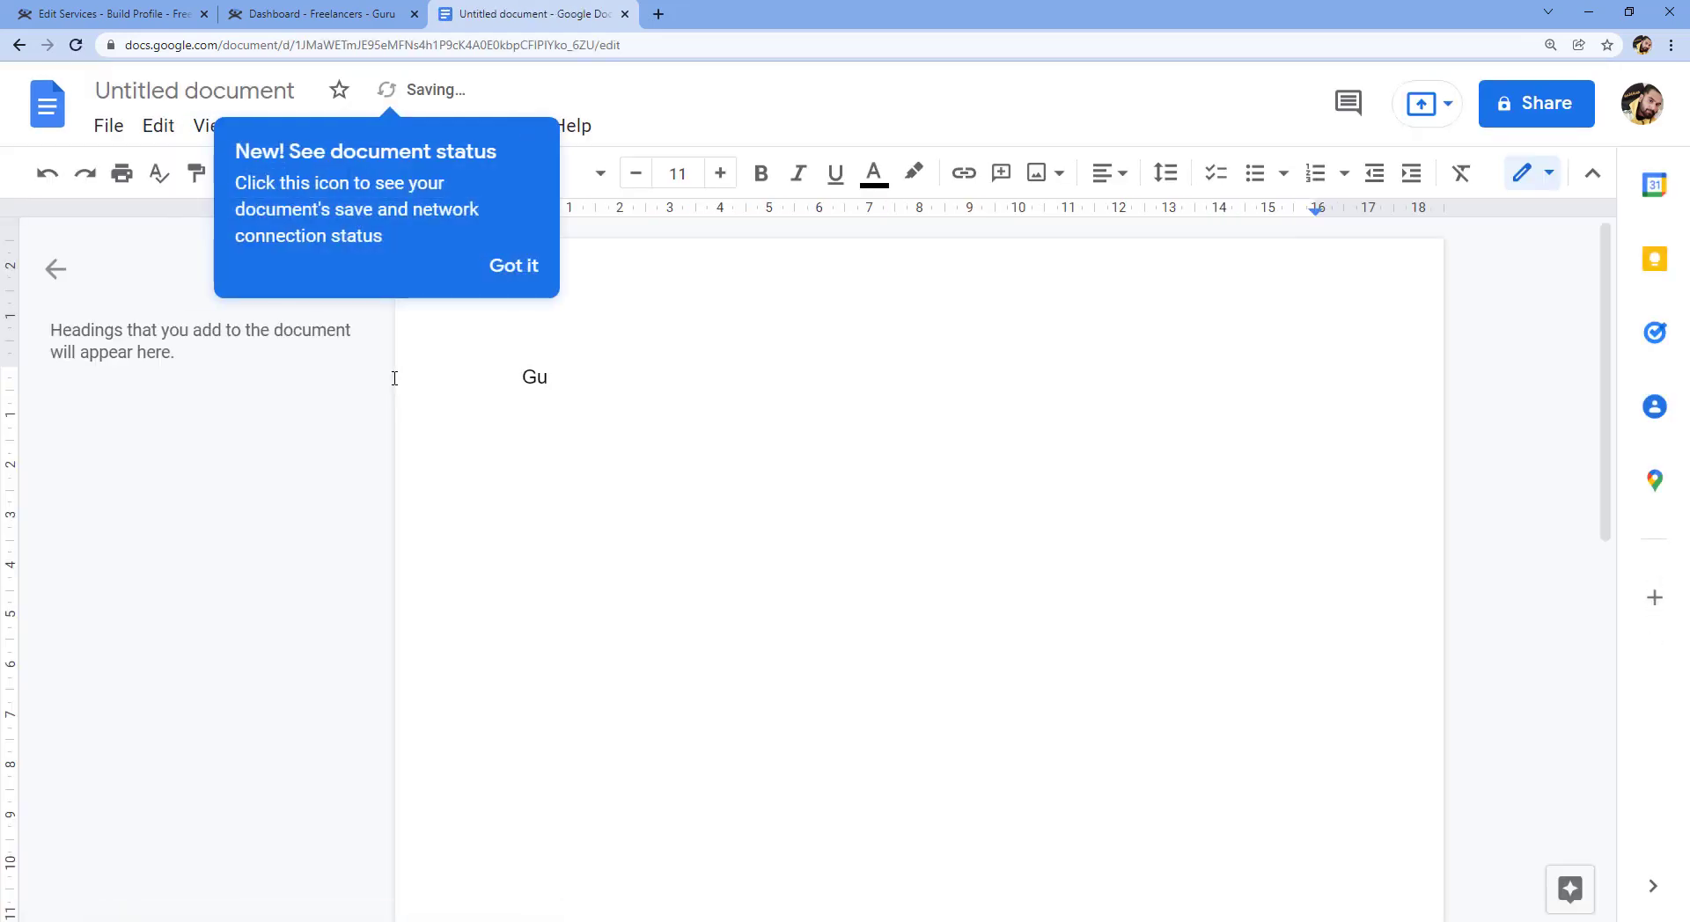
type("est Posting")
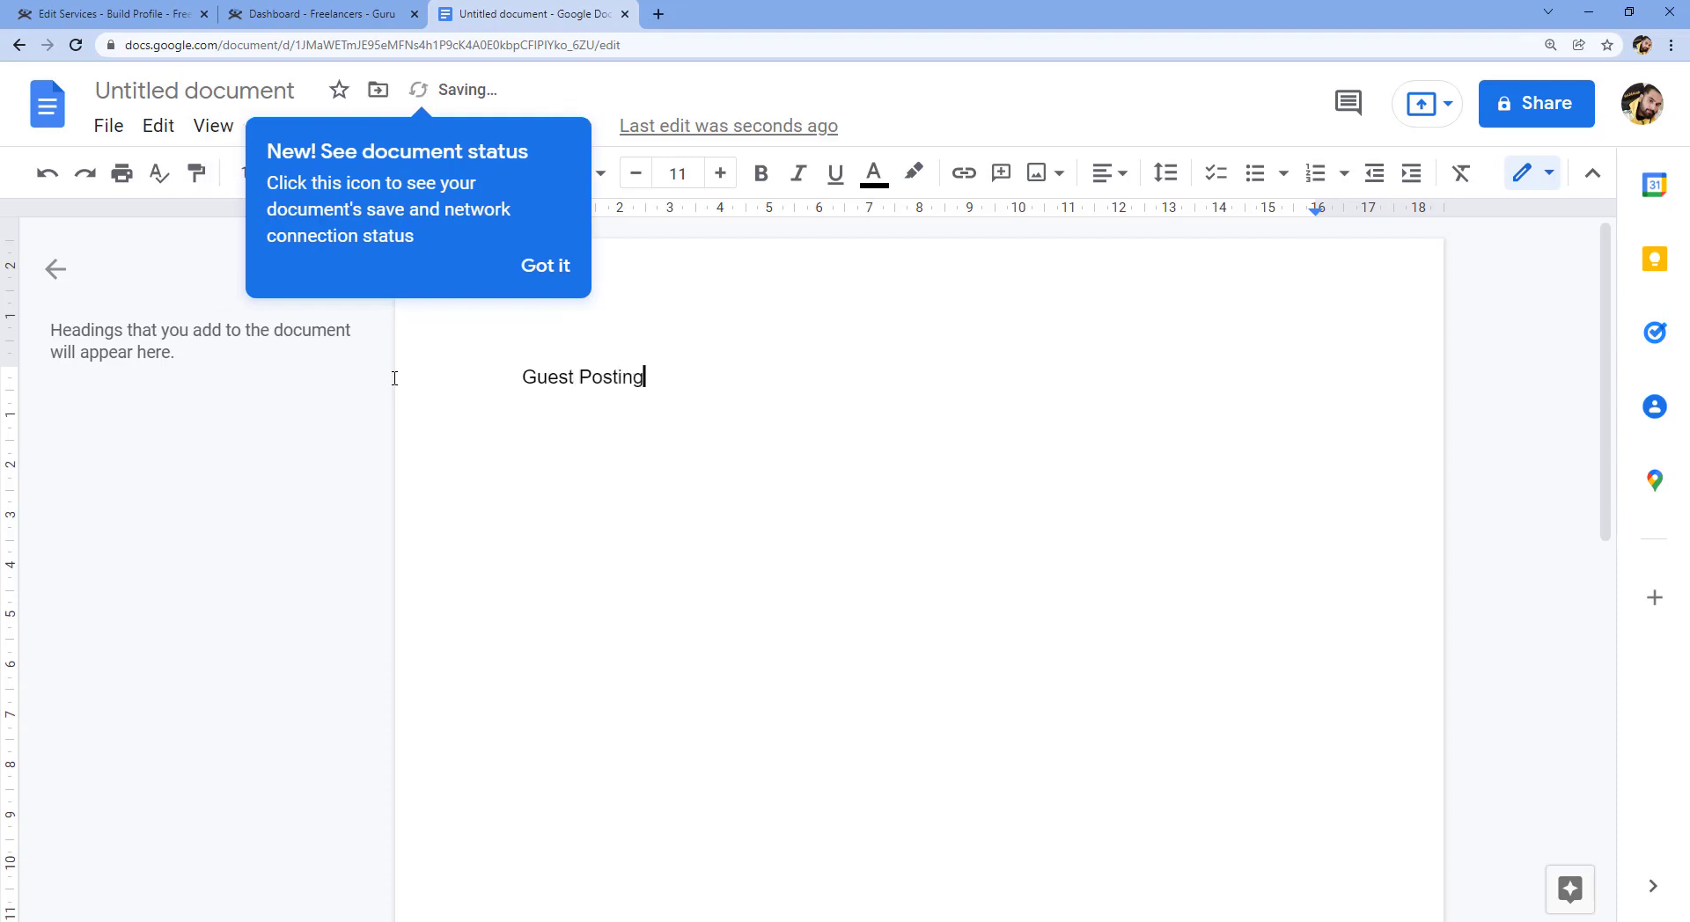
left_click(543, 269)
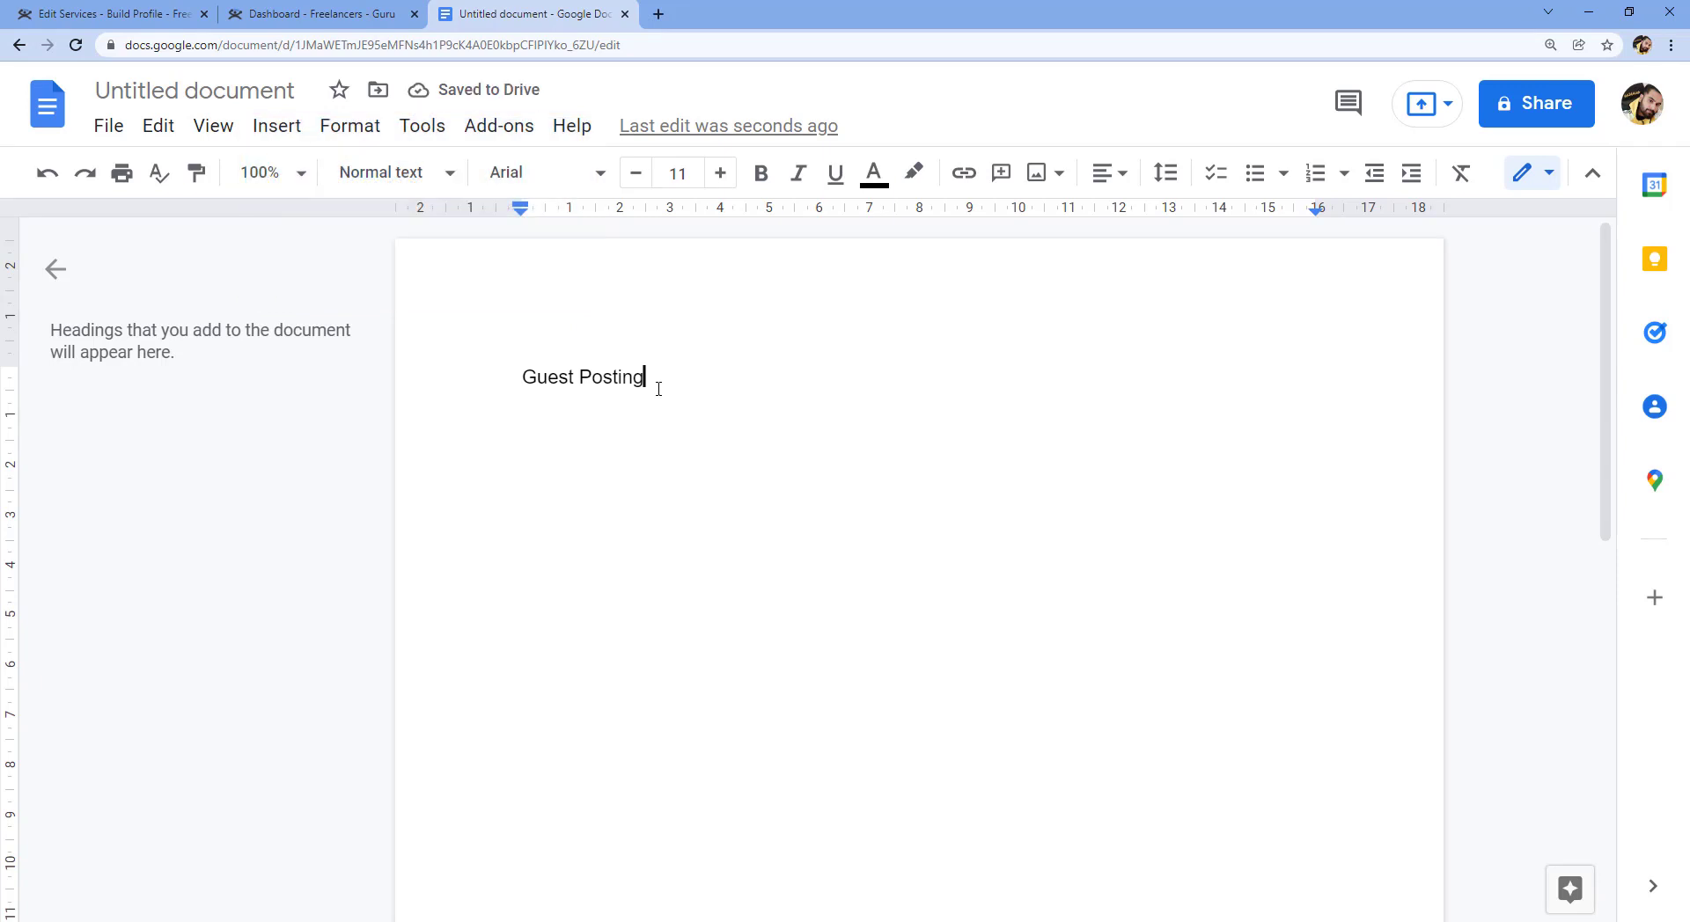
type("/gu")
type("esr")
key("BackSpace")
key("BackSpace")
type("t post backlinks")
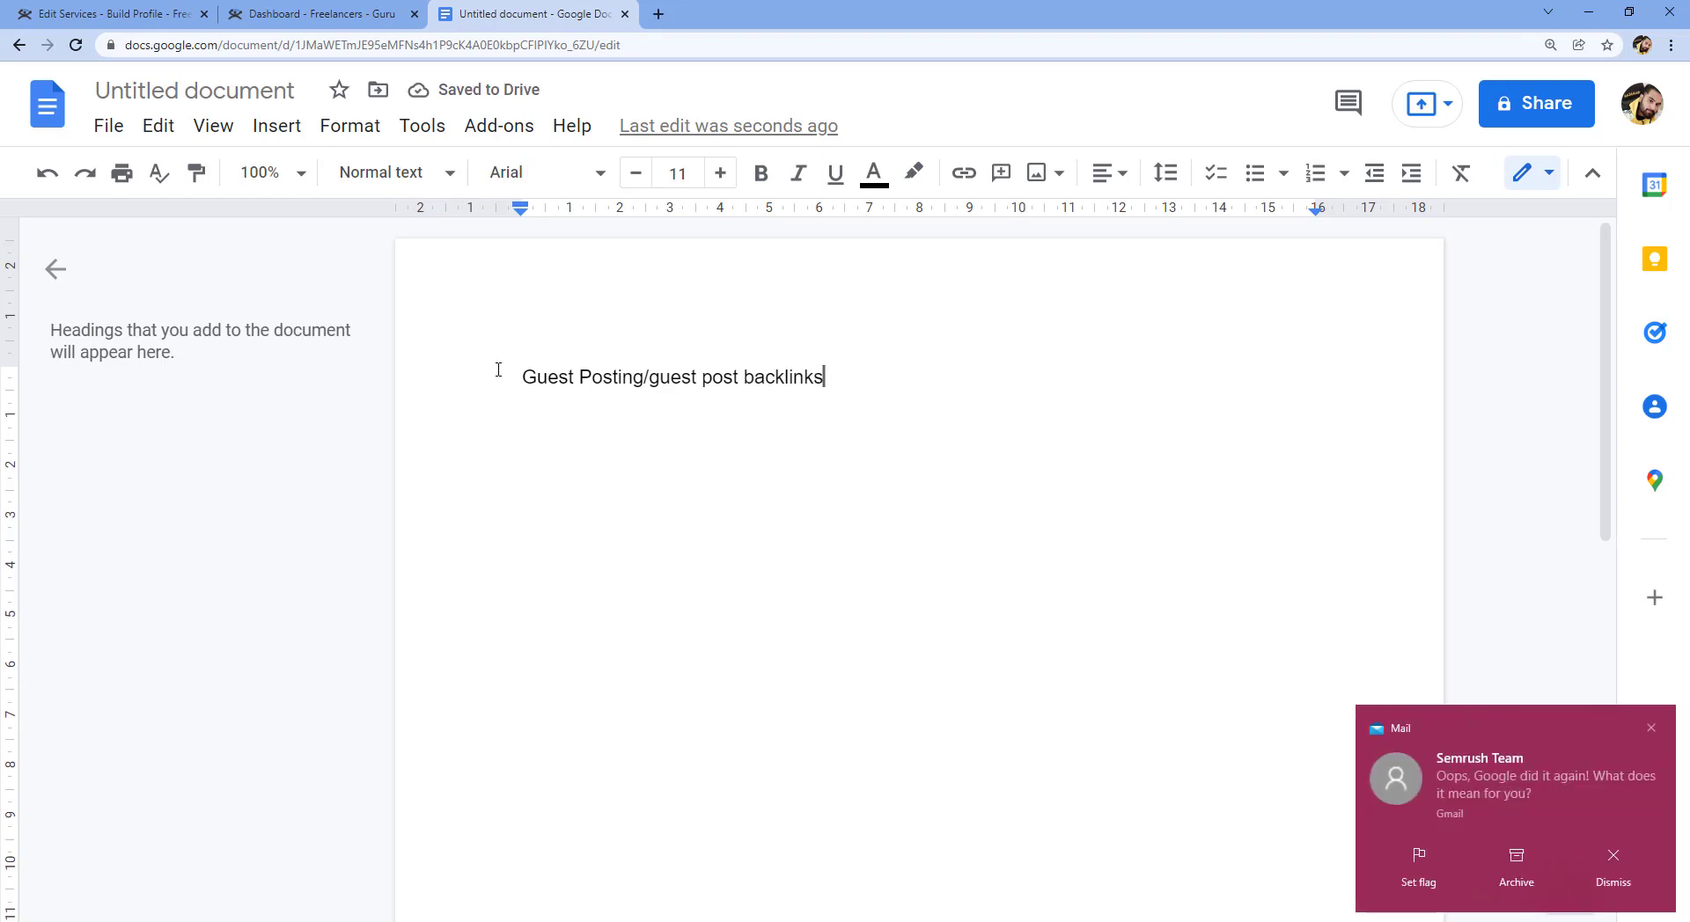
- Return to the Guru service form and enter "Guest Post Backlinks for Health Niche" as the service title
left_click(106, 14)
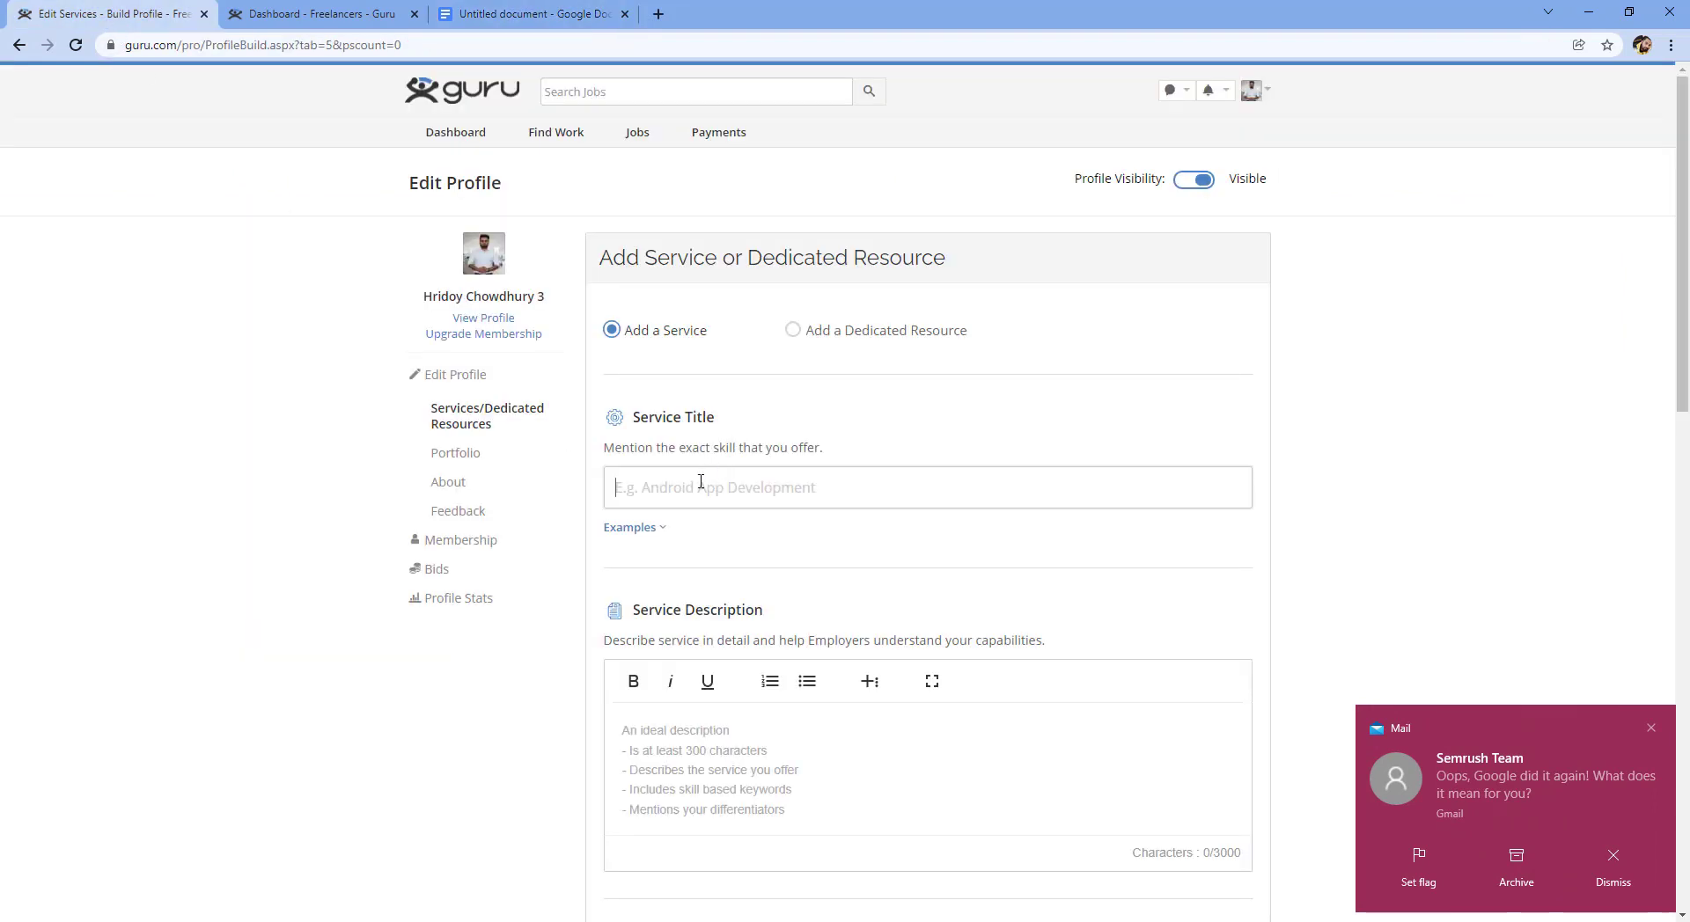
type("G")
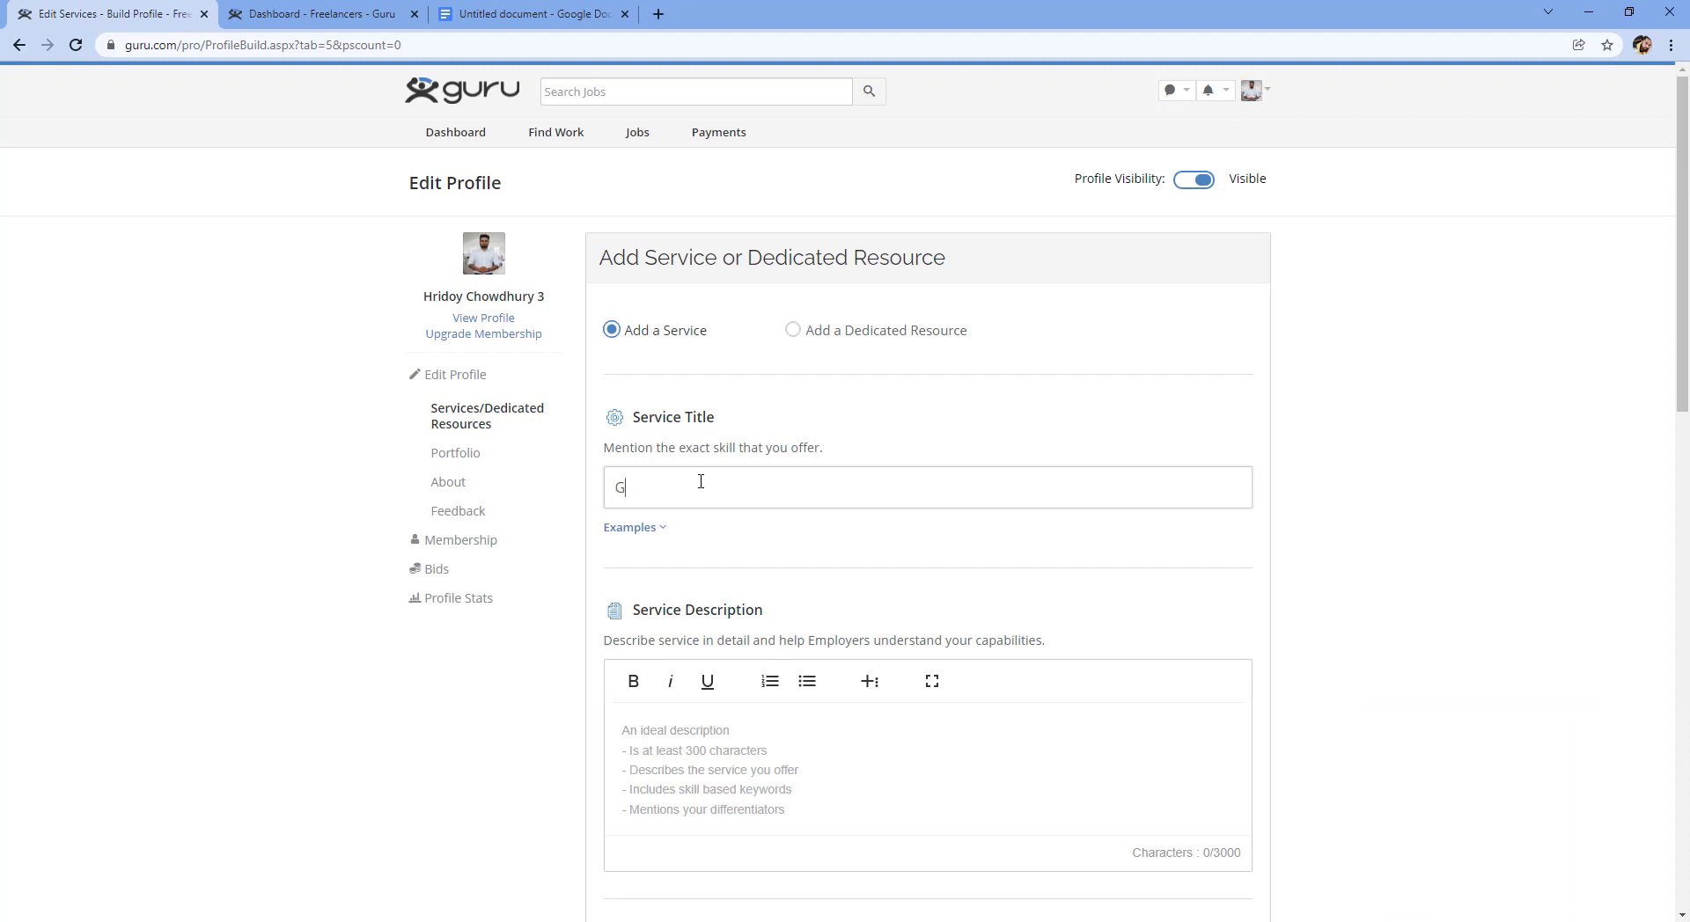
type("uest Post Backlinks for Health ")
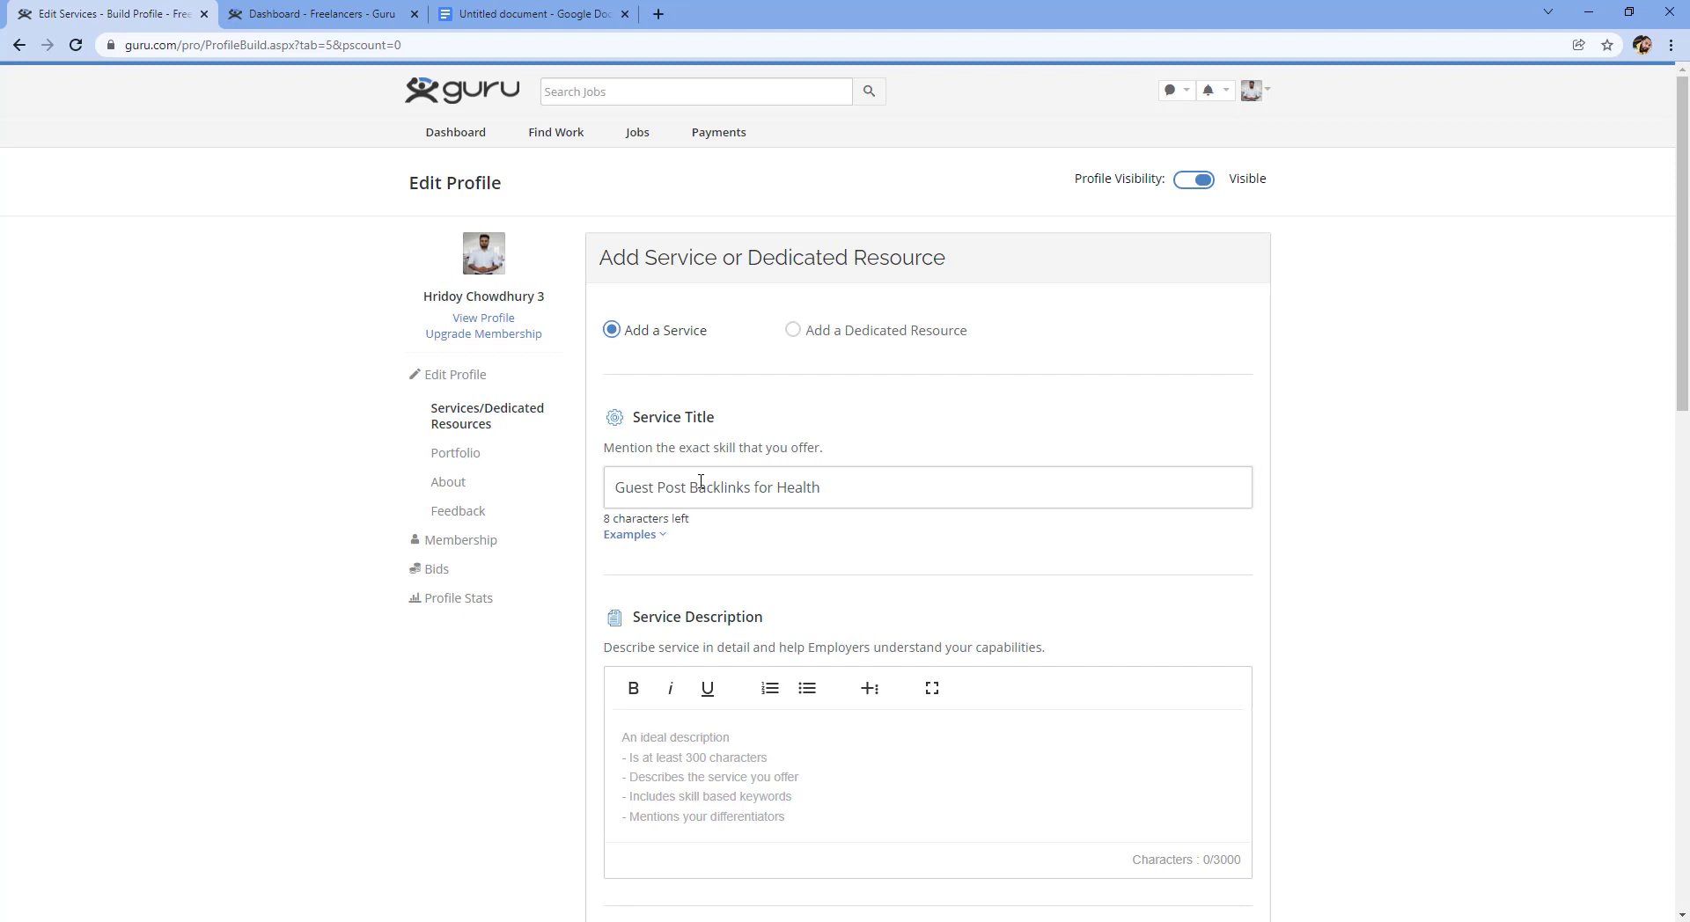
type("Niche")
- Replace "for Health Niche" in the service title with "from DA 50+"
left_click_drag(876, 491, 756, 494)
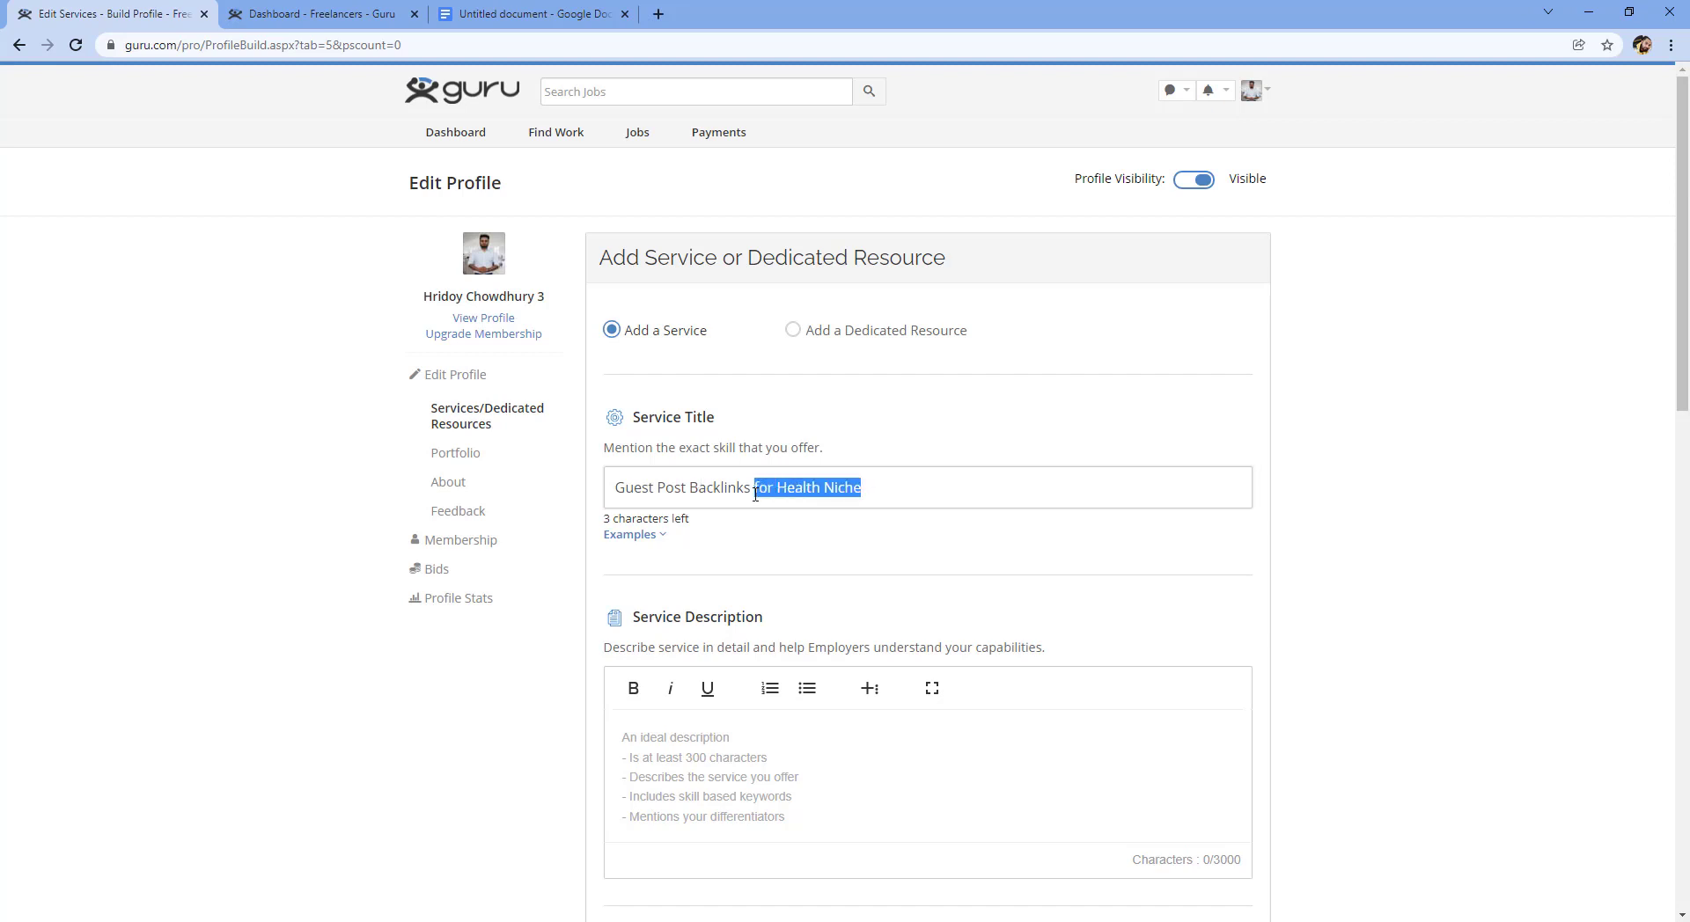
key("BackSpace")
type("from DA")
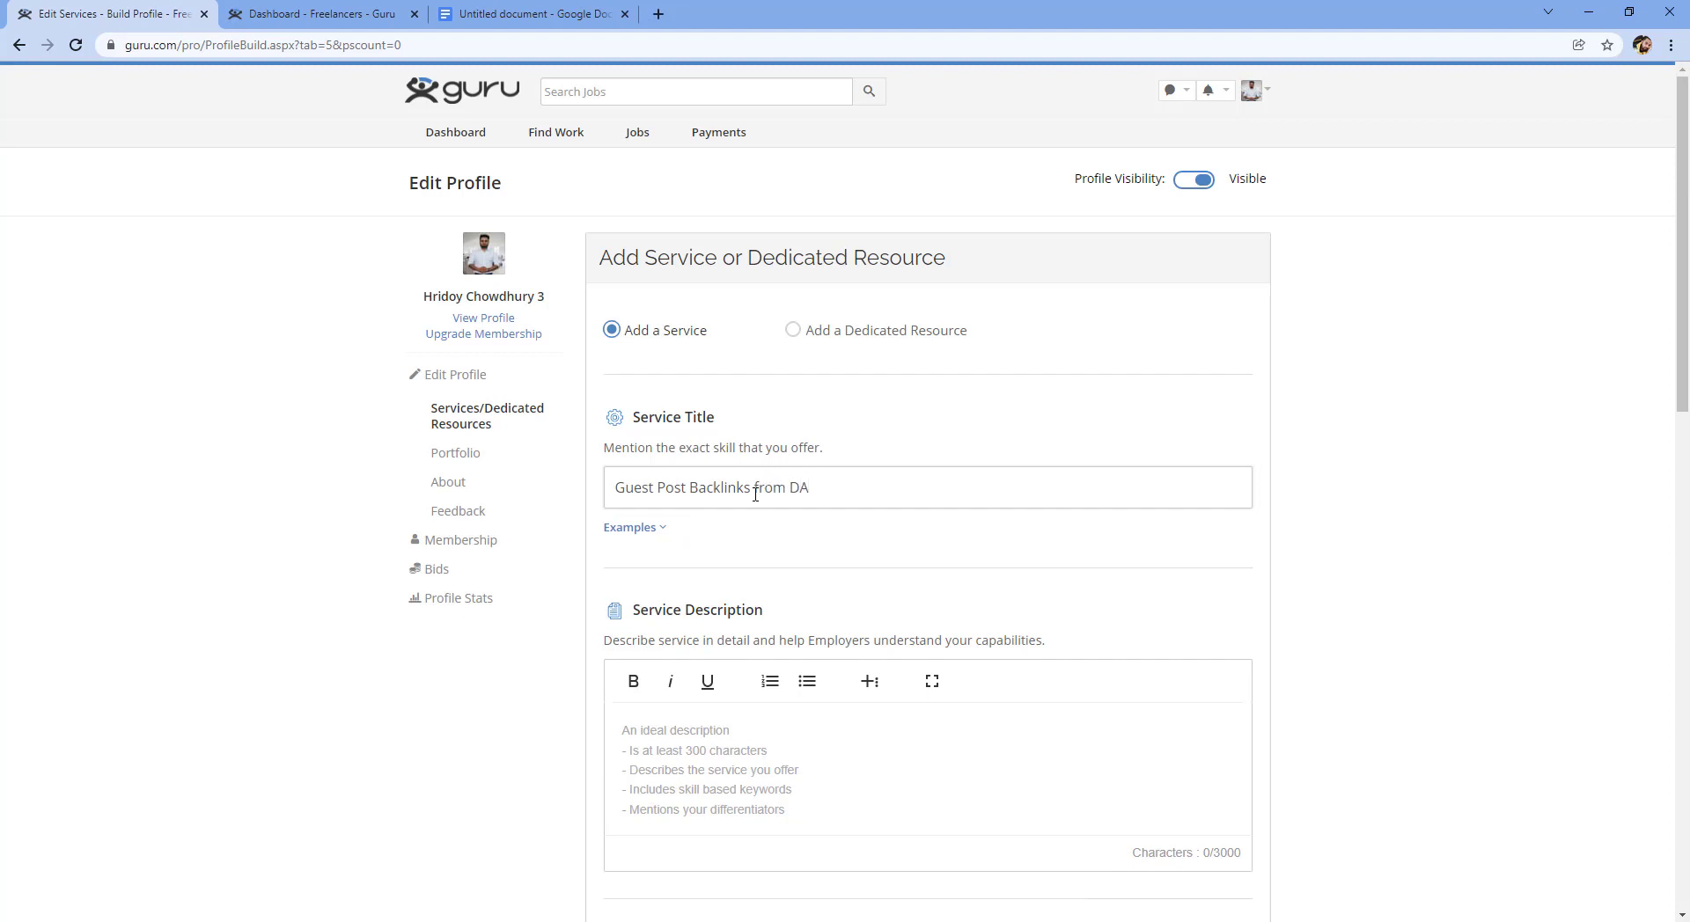
type("50+")
- Change the ending of the service title so it reads "Guest Post Backlinks from high DA"
left_click_drag(833, 487, 754, 487)
key("BackSpace")
type("from high DA ")
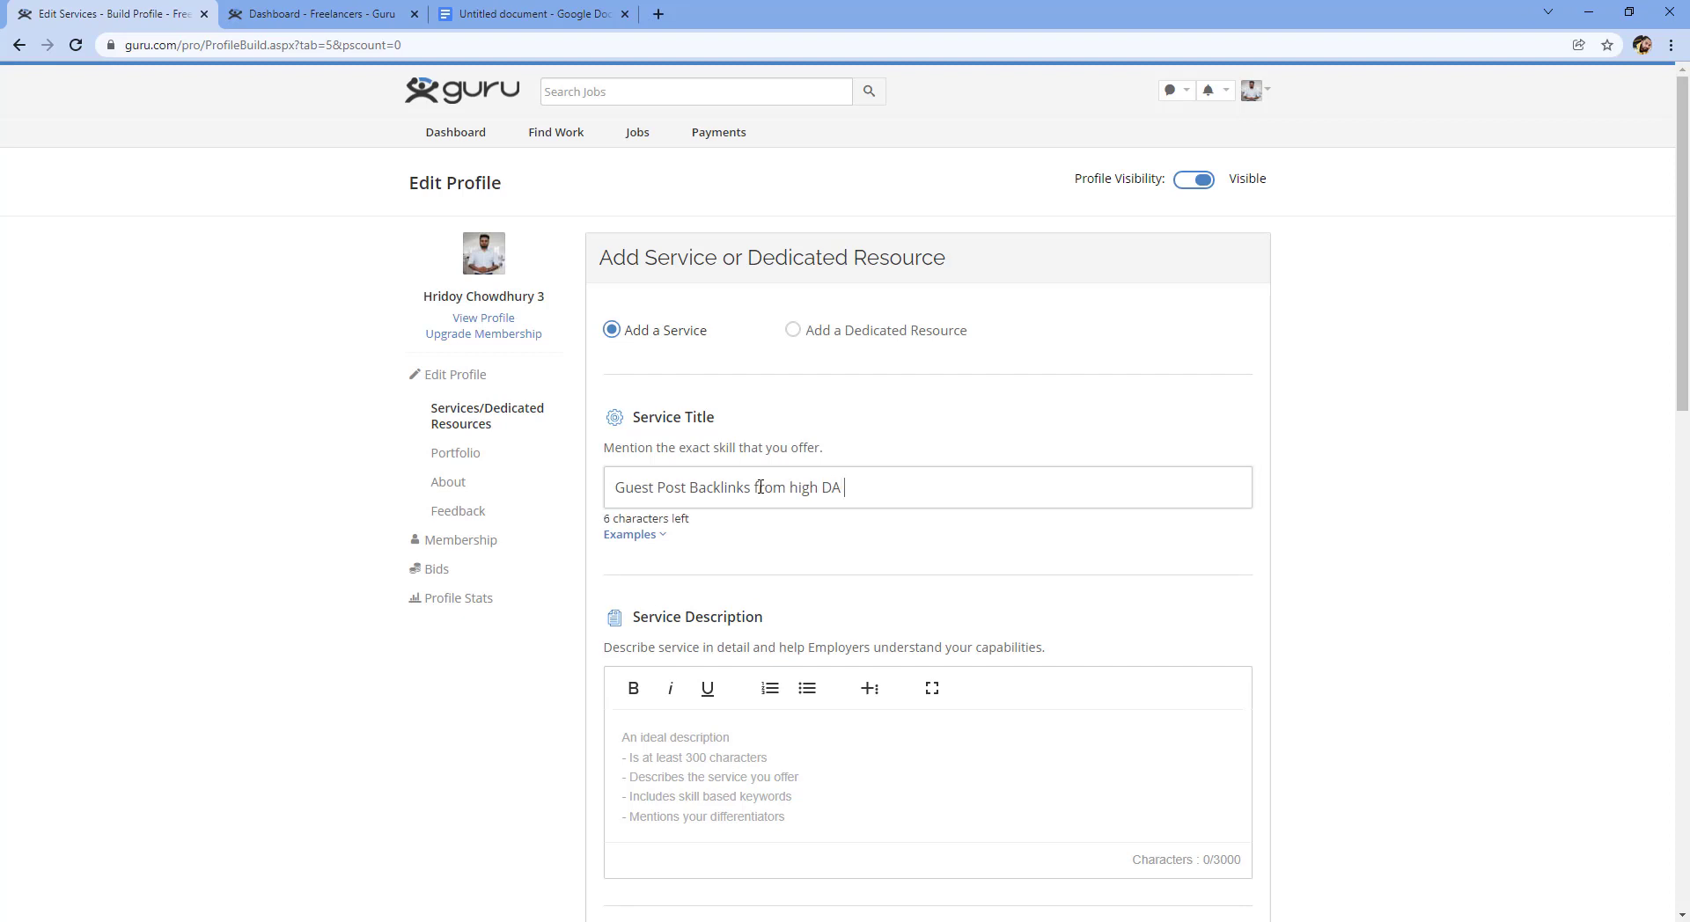
- Try adding the word "niche" to the end of the service title
type("nb")
key("BackSpace")
key("BackSpace")
type("nich")
type("e")
key("BackSpace")
key("BackSpace")
key("BackSpace")
key("BackSpace")
key("BackSpace")
key("BackSpace")
- Begin the service description with "Guest Post Backlinks is most important to rank a website." and introduce the freelancer by first name as a link building expert
scroll(839, 487, "down", 2)
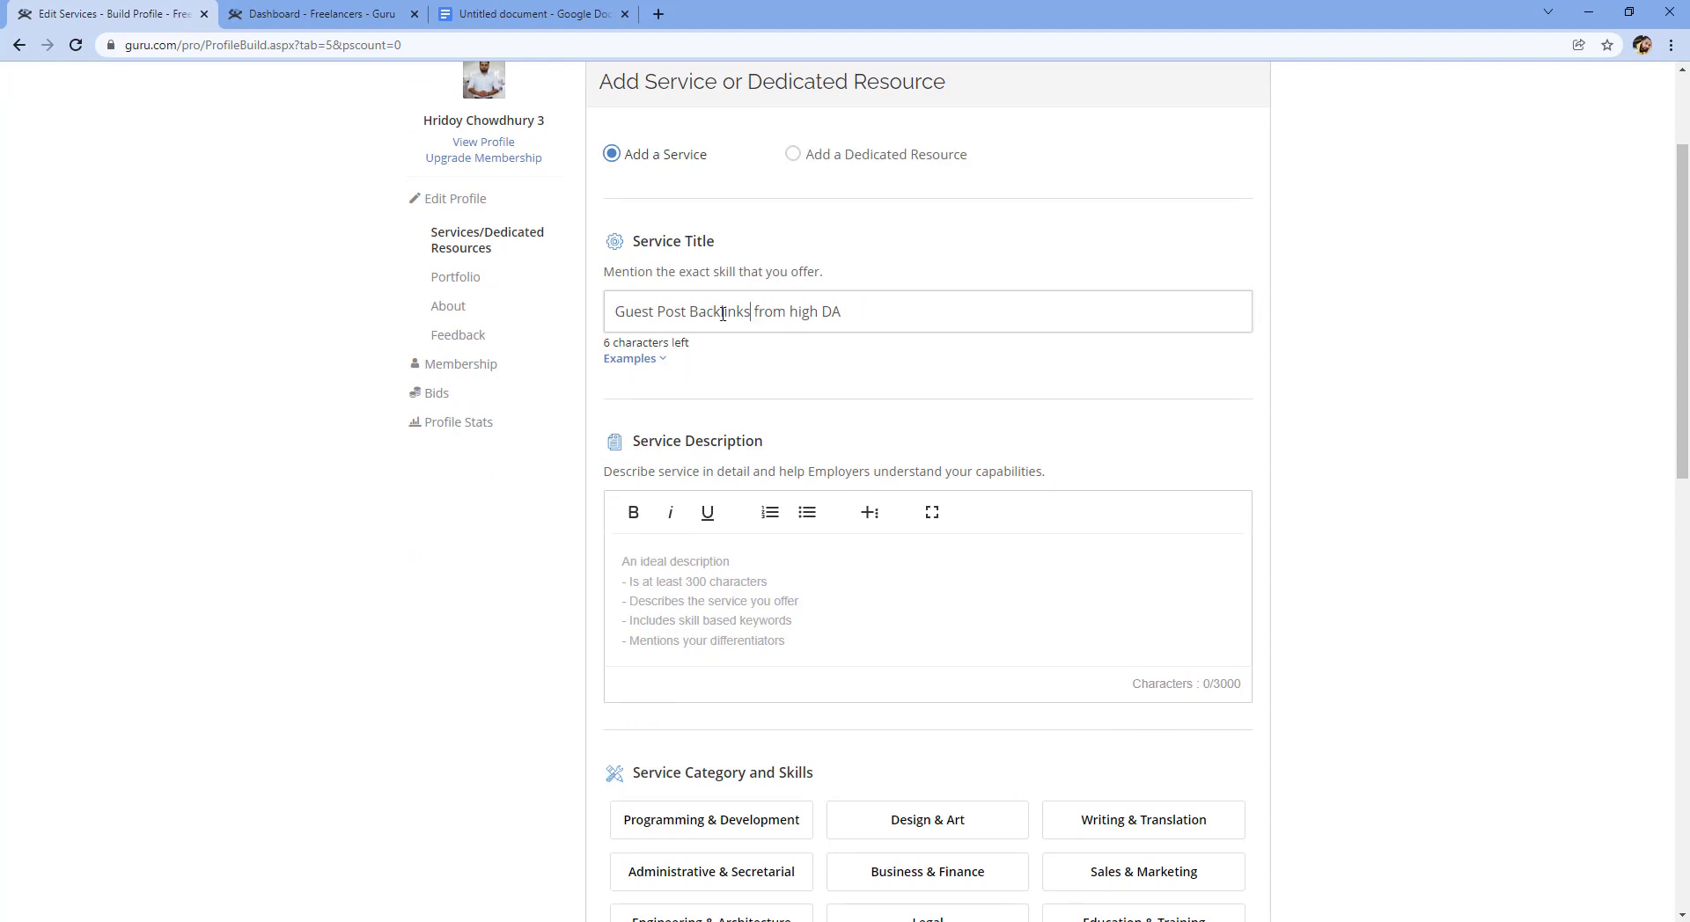
left_click_drag(752, 312, 609, 310)
left_click(725, 614)
type("Guest ")
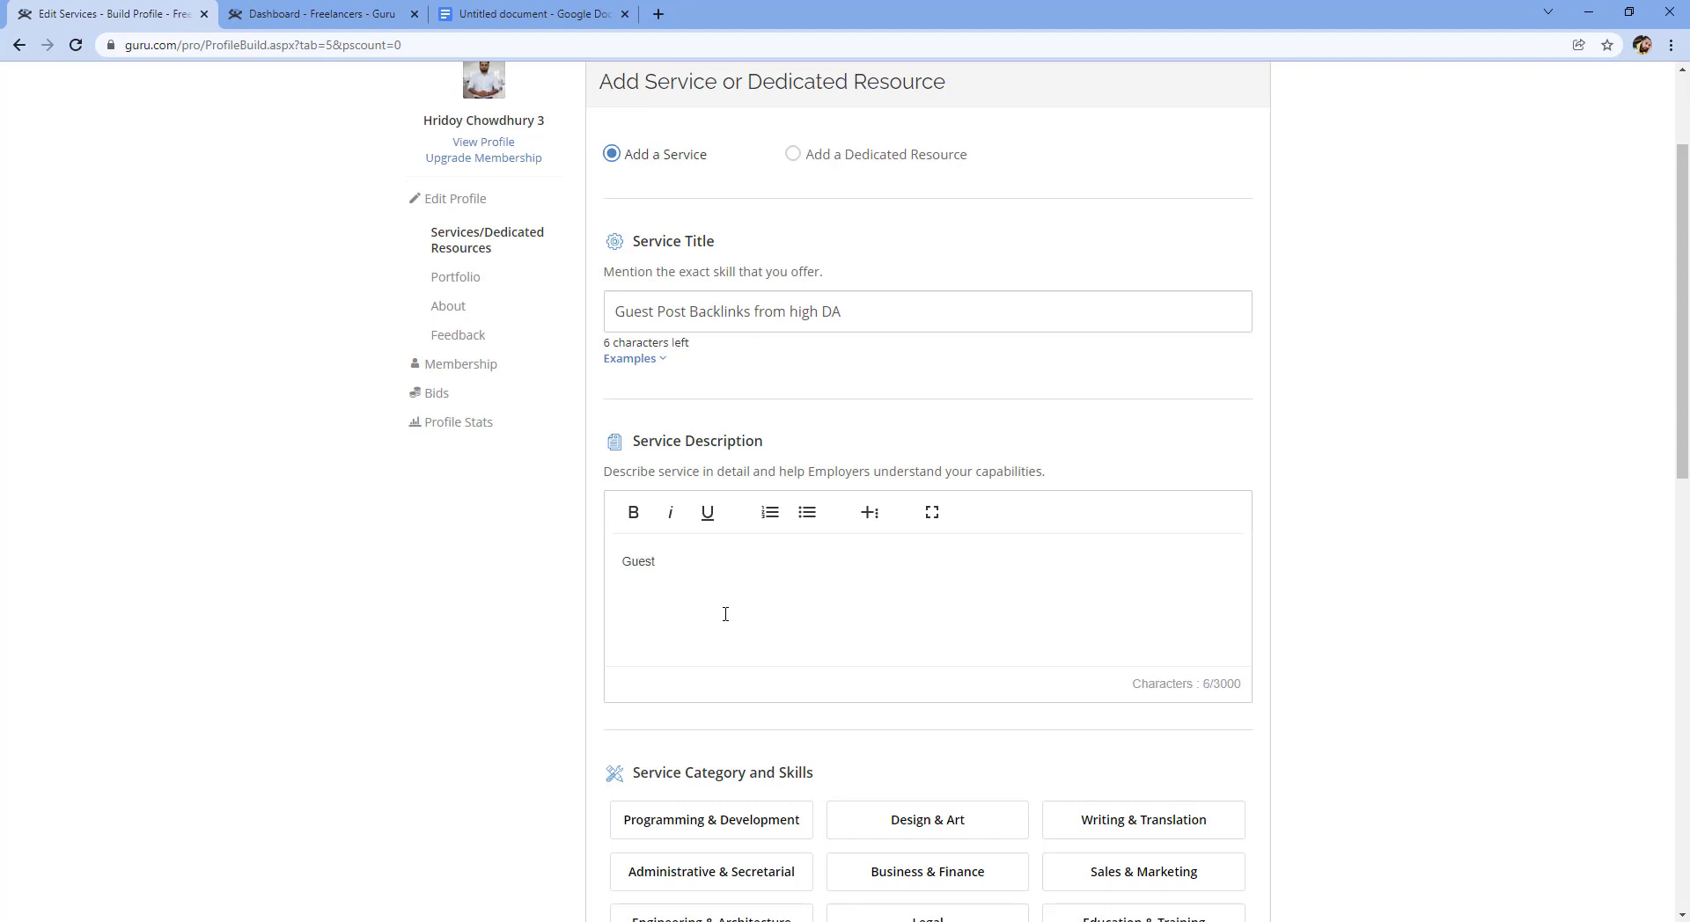
type("Post Backlinks i")
type("s mos")
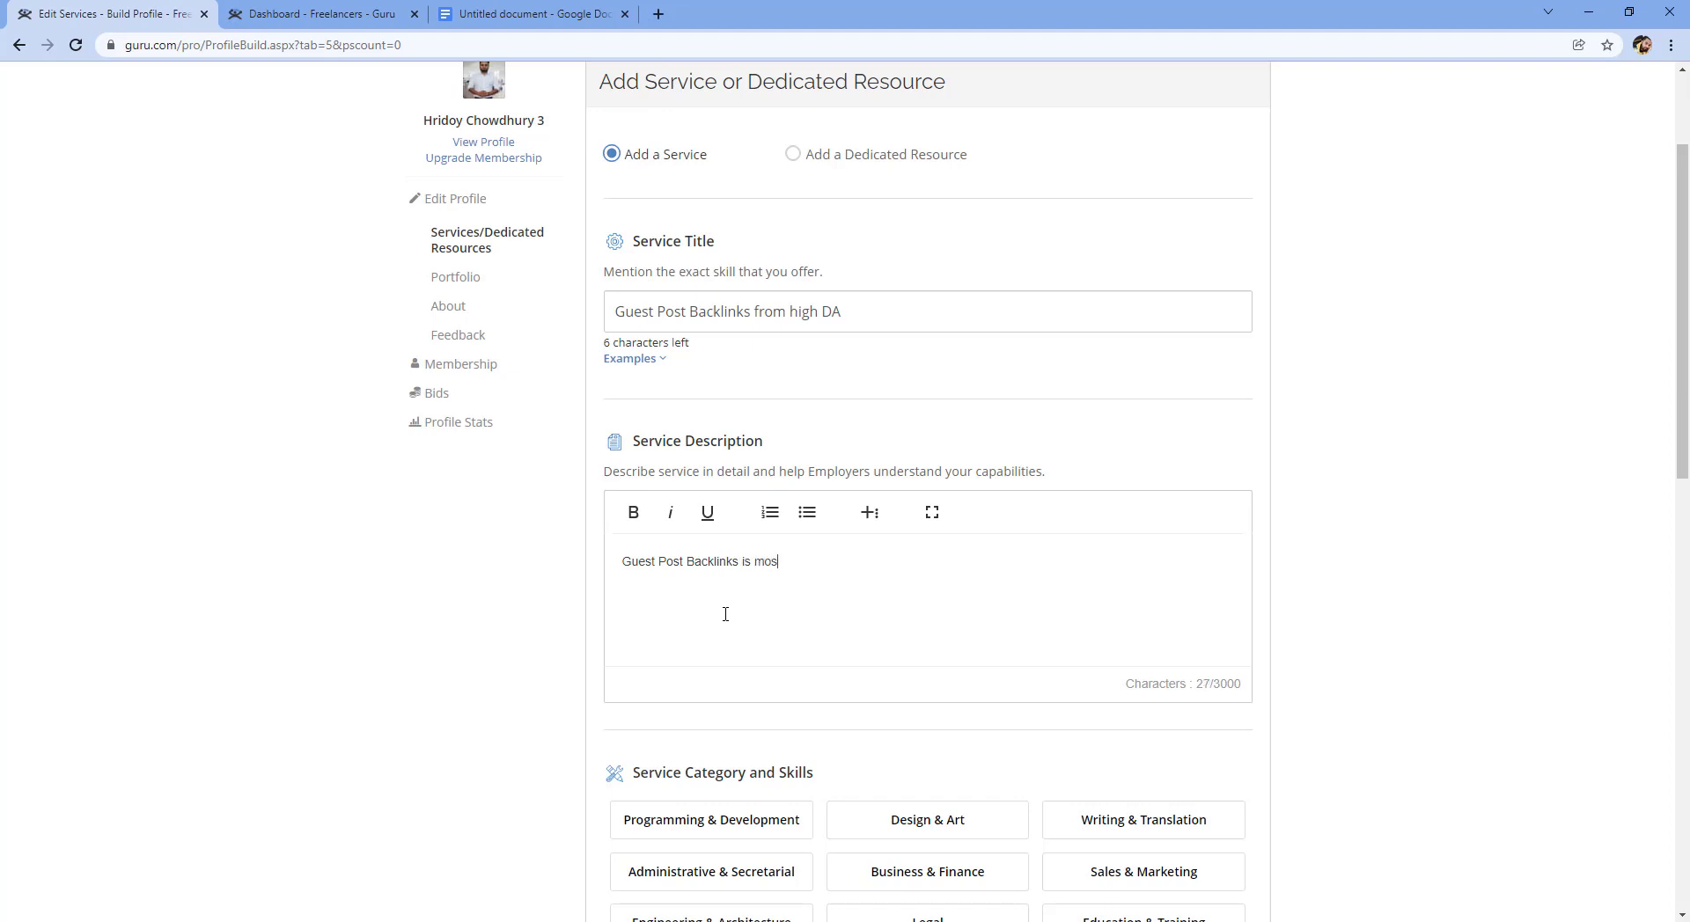
type("t important to rank a website. My ")
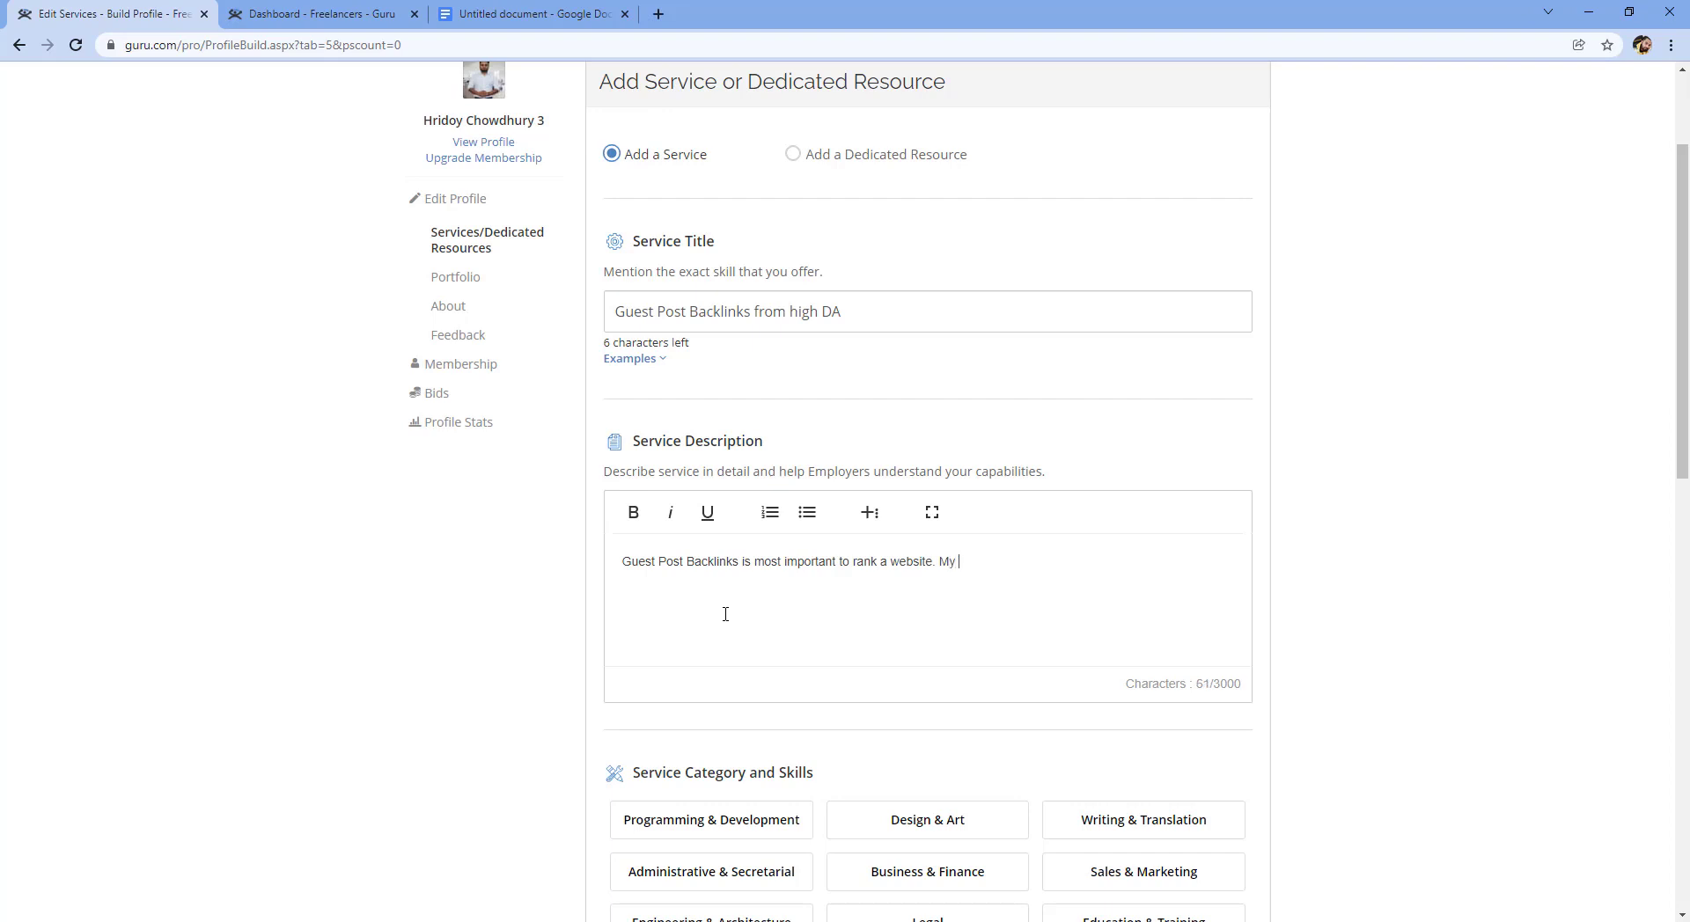
type("name is Hridoy I am a link buildin")
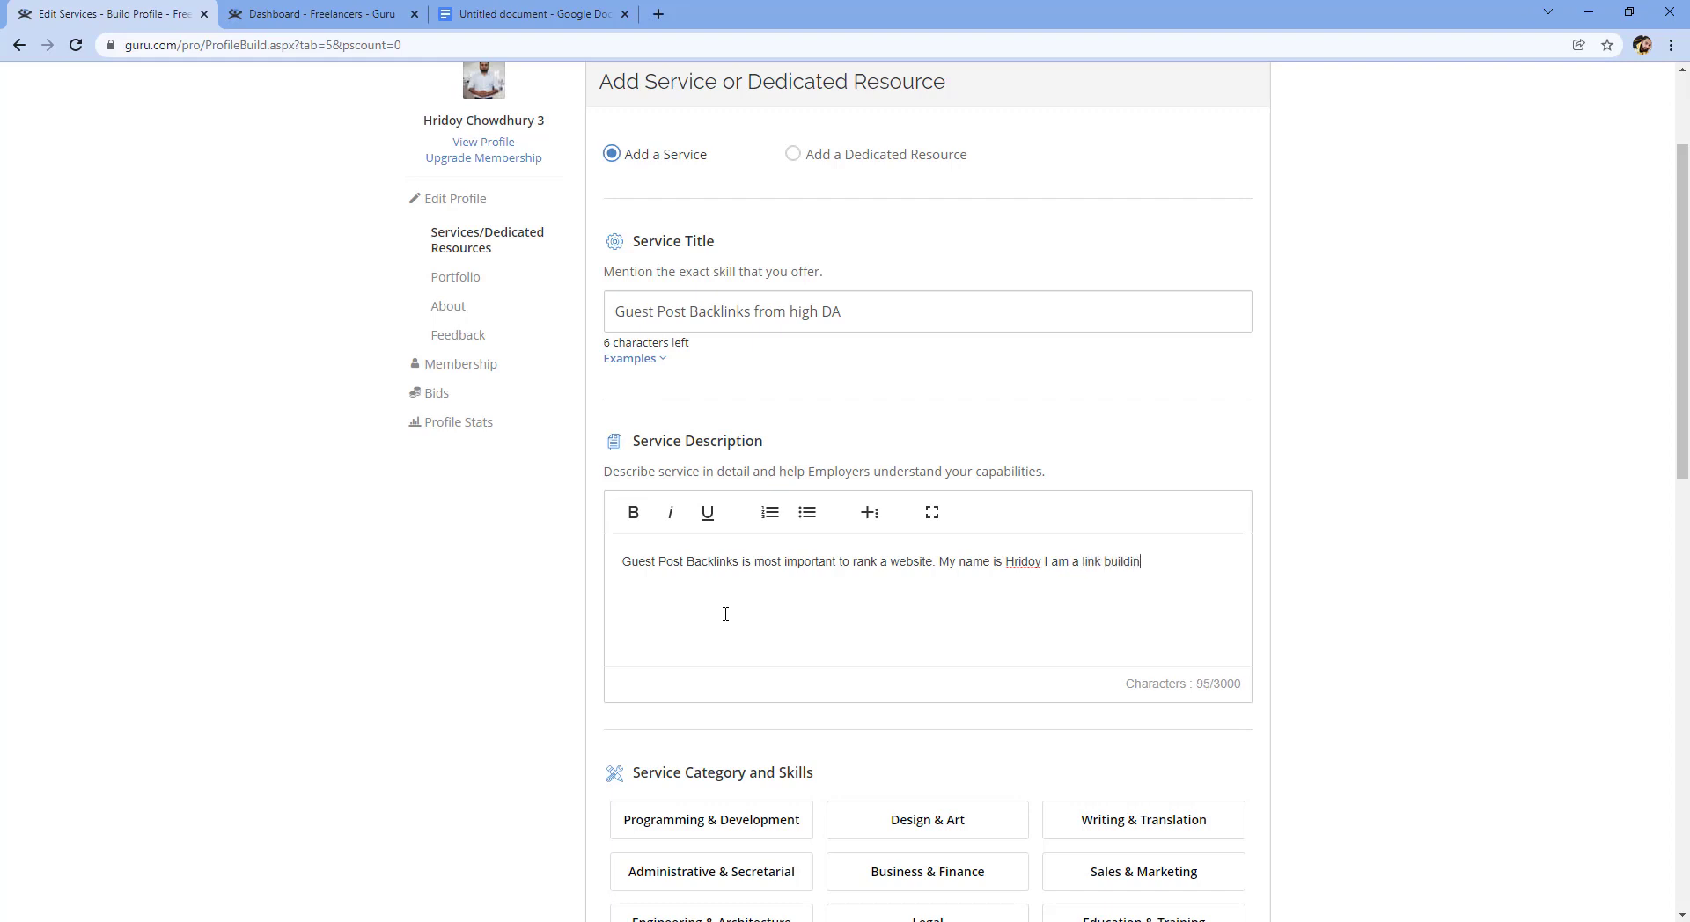
type("g expert")
- Make the phrases "Guest Post Backlinks" and "link building expert" bold in the service description
left_click_drag(740, 562, 621, 561)
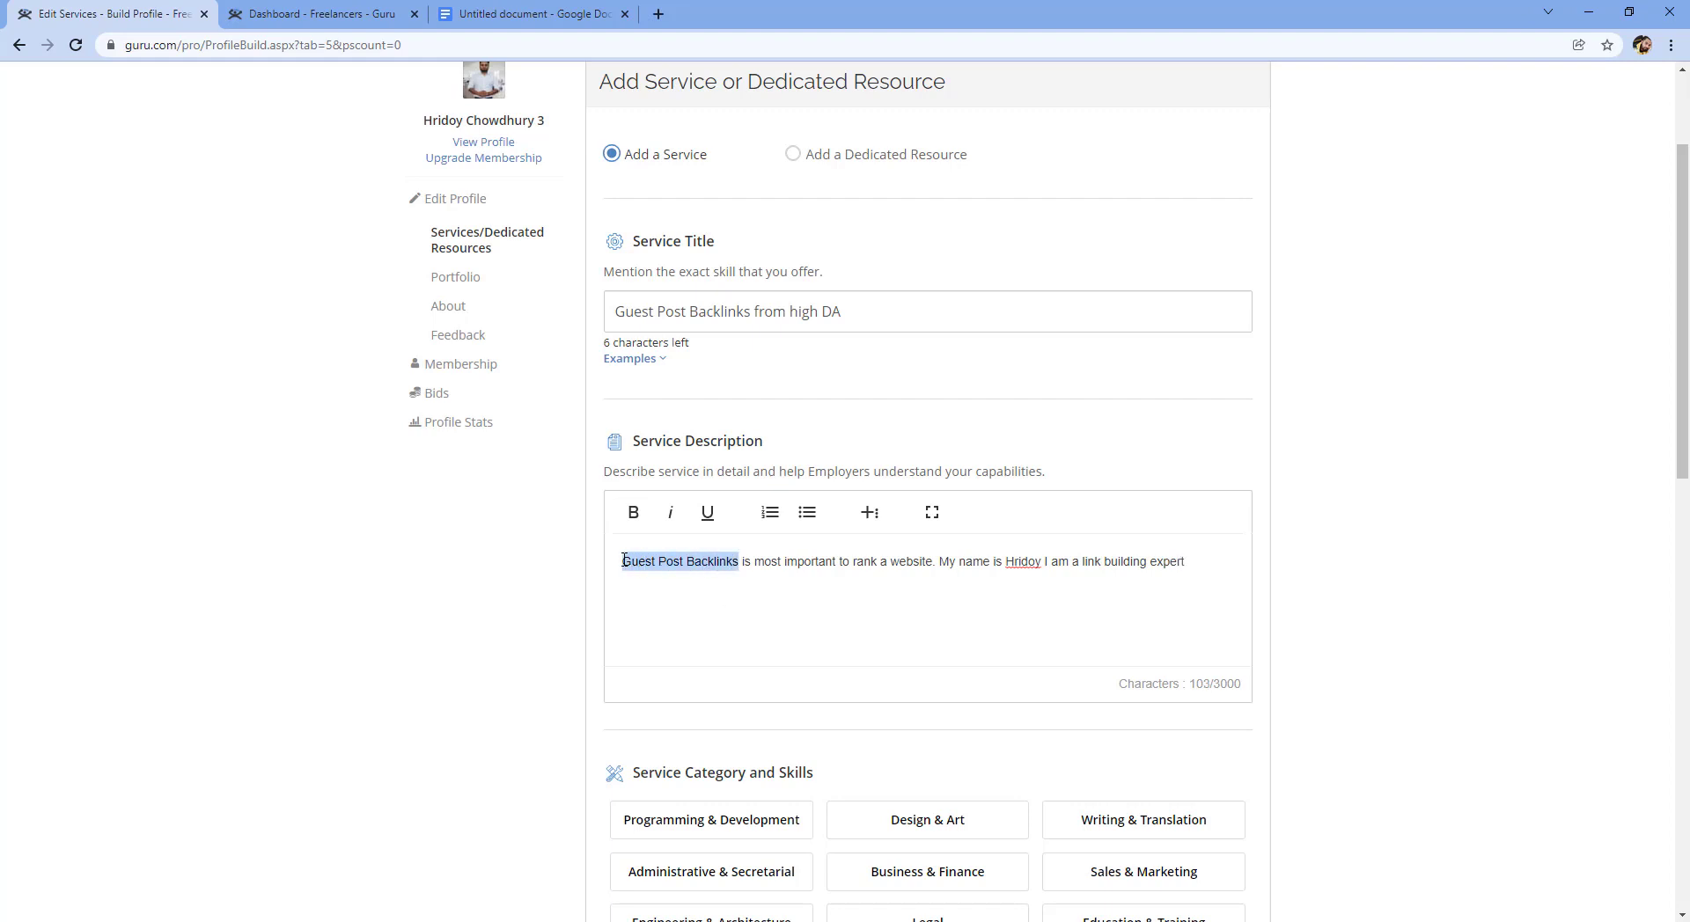
left_click(633, 513)
left_click_drag(1091, 561, 1197, 563)
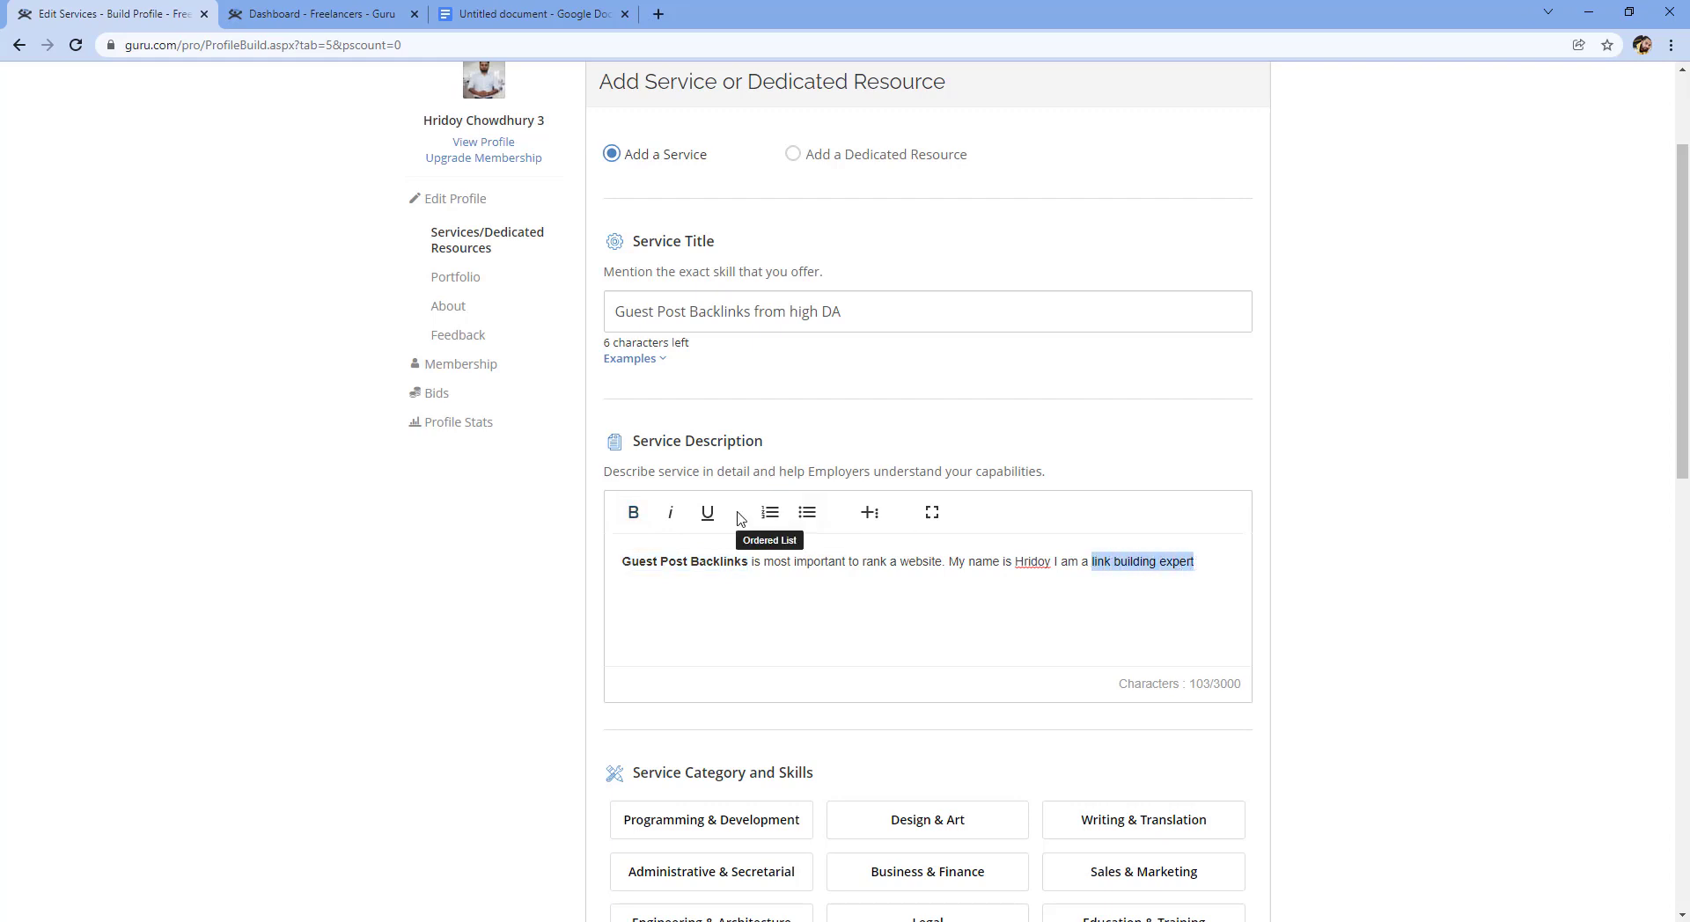
left_click(633, 512)
left_click(1223, 560)
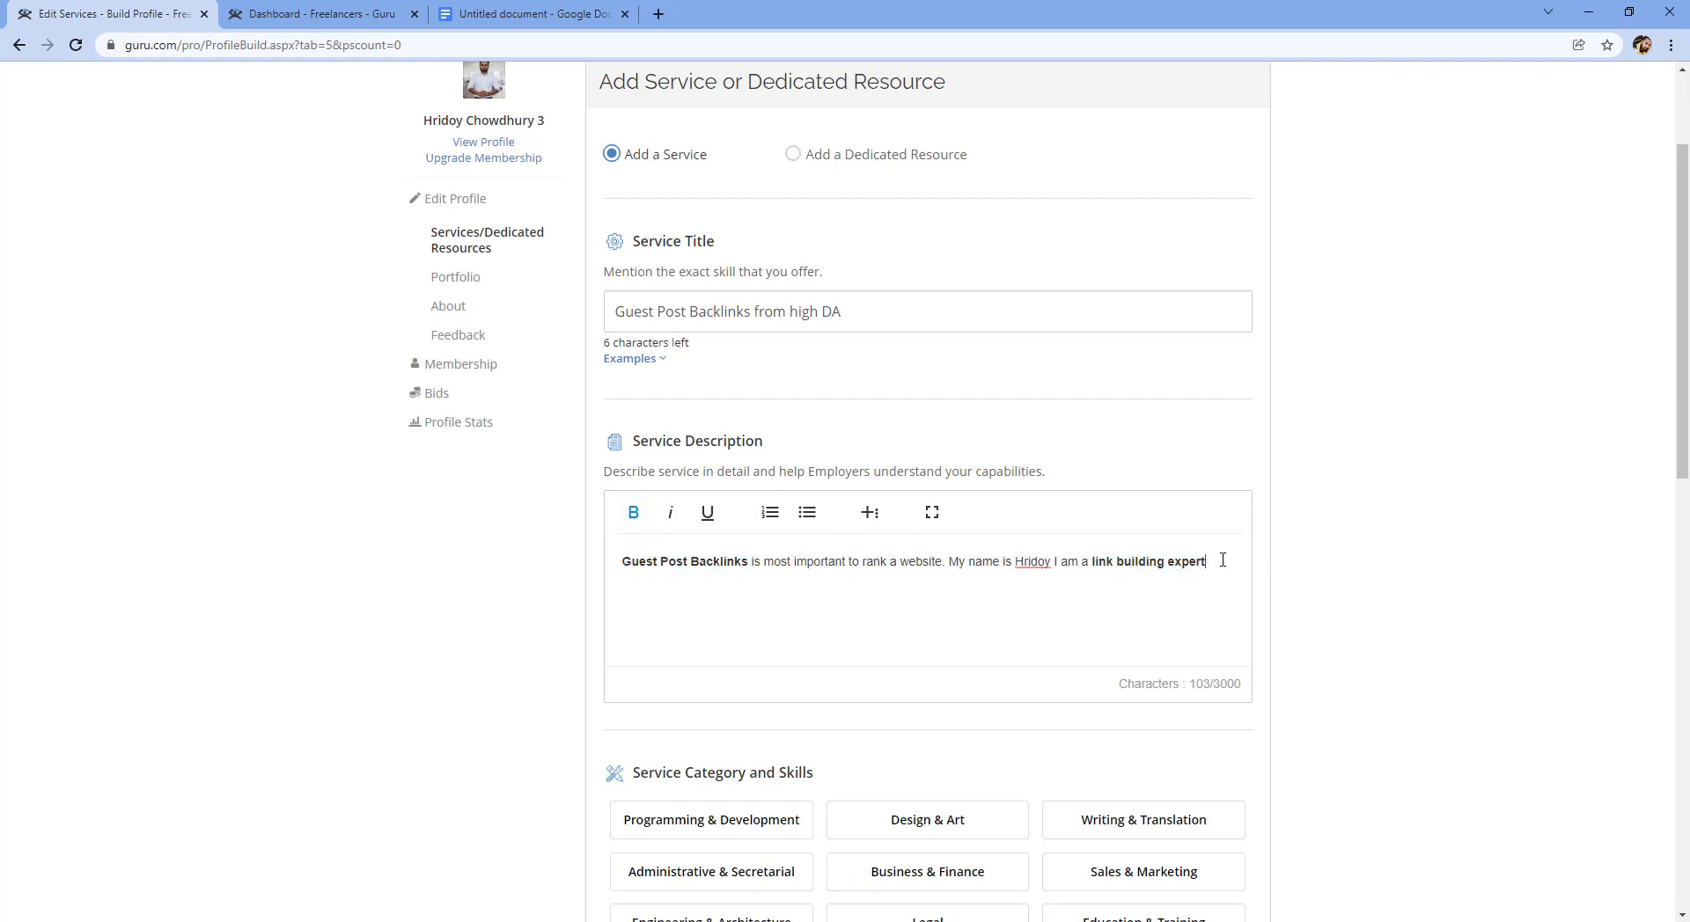
- Add a new paragraph reading "If you really want to build guest post for your website to getting rank in 1st page then I will be your best choice."
type(". If")
key("BackSpace")
key("BackSpace")
key("BackSpace")
key("Return")
type("If you really want to build guest post ")
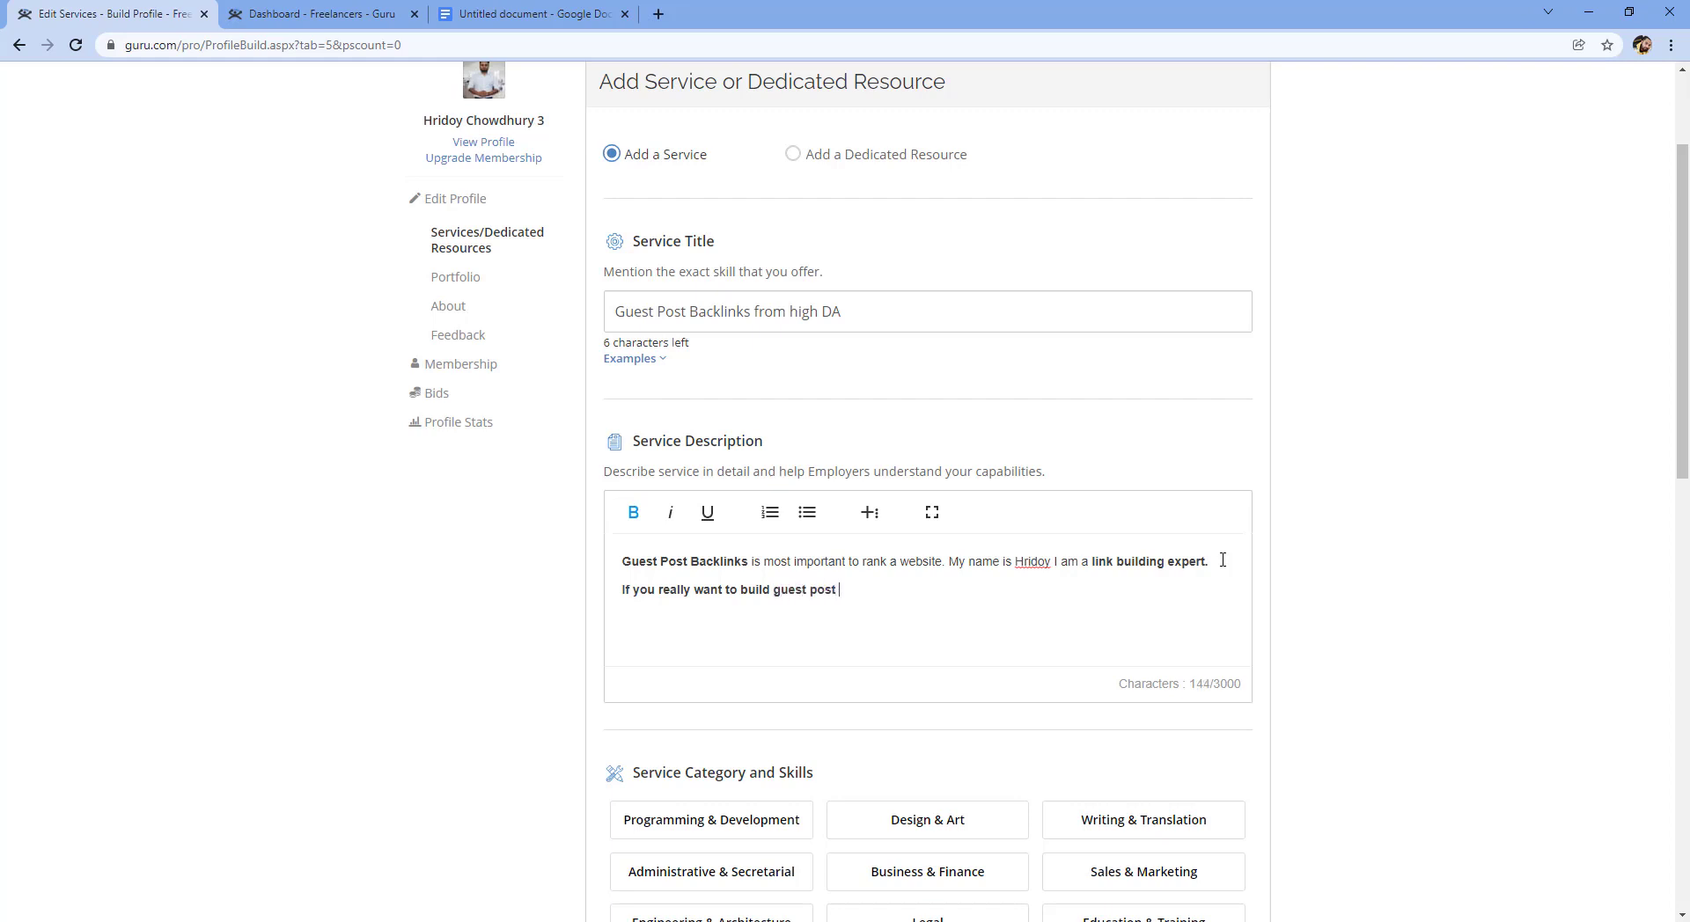
type("for your website to getting rank in")
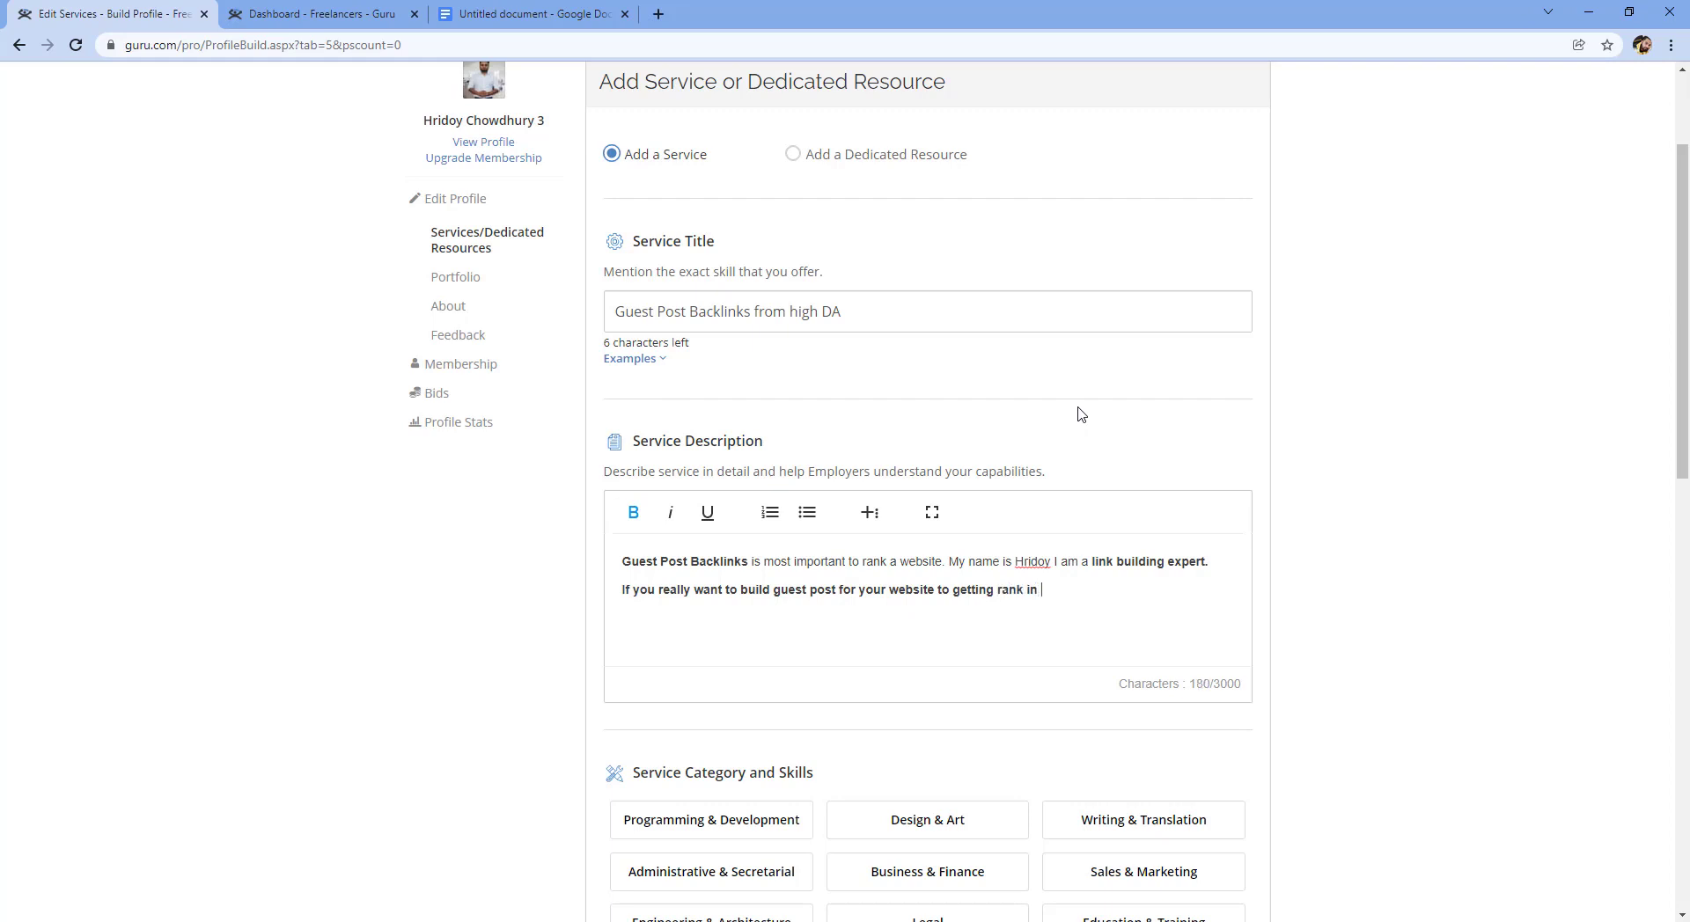
type(" 1st page then I will be your bes")
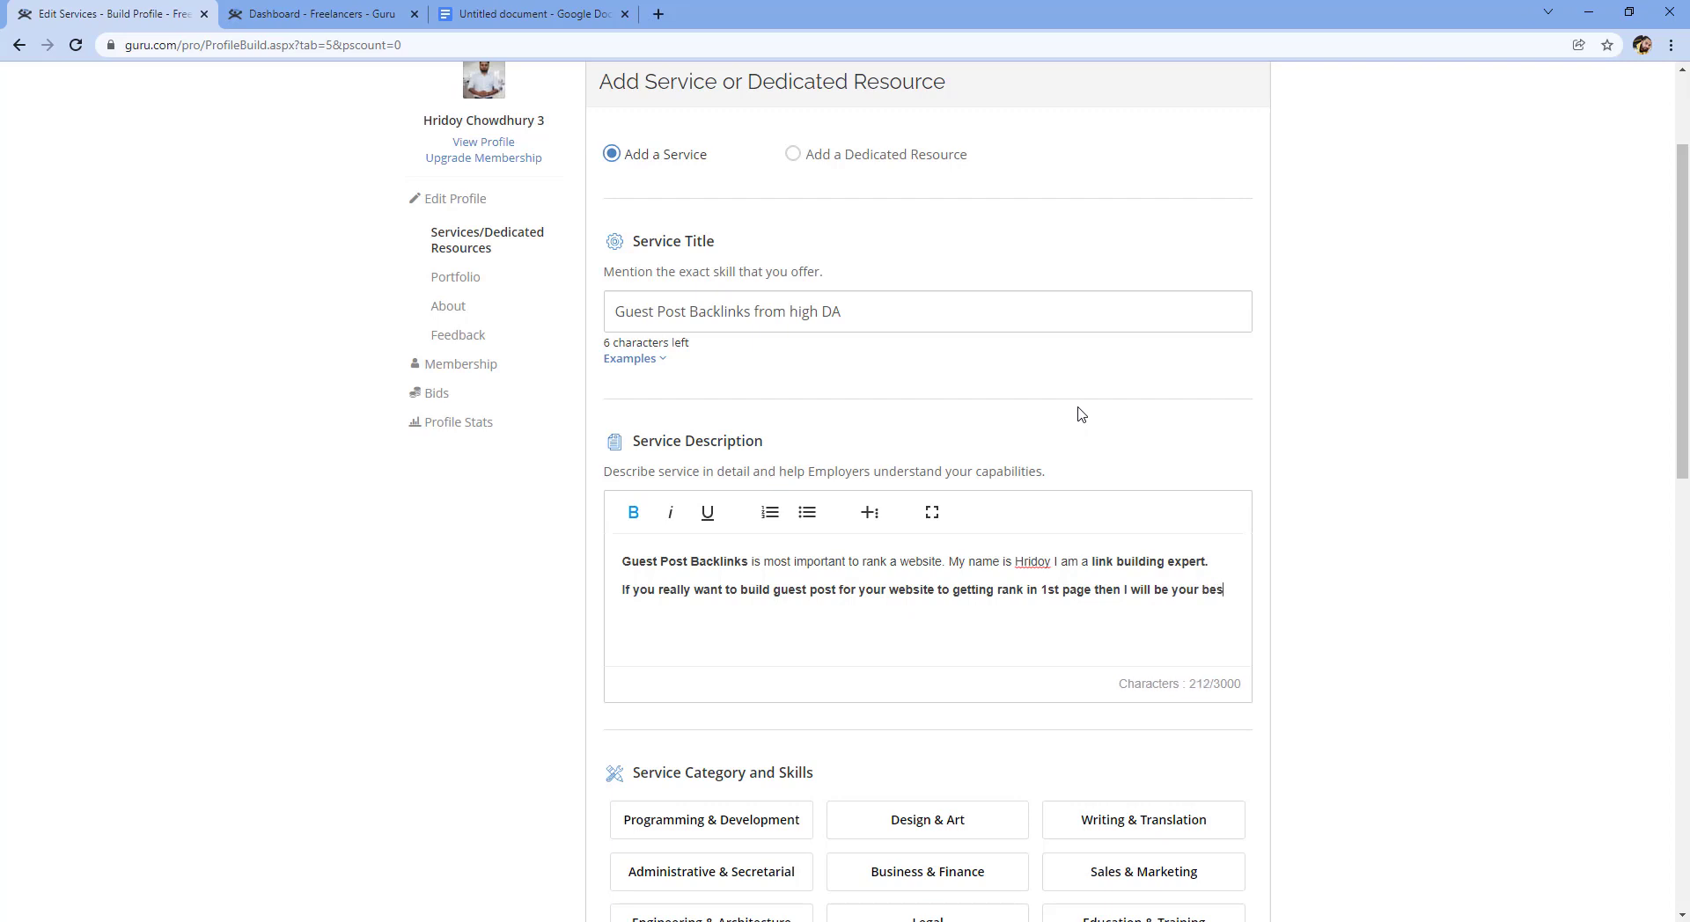
type("t choice.")
- Remove the bold formatting from the second paragraph of the service description
left_click_drag(667, 609, 622, 589)
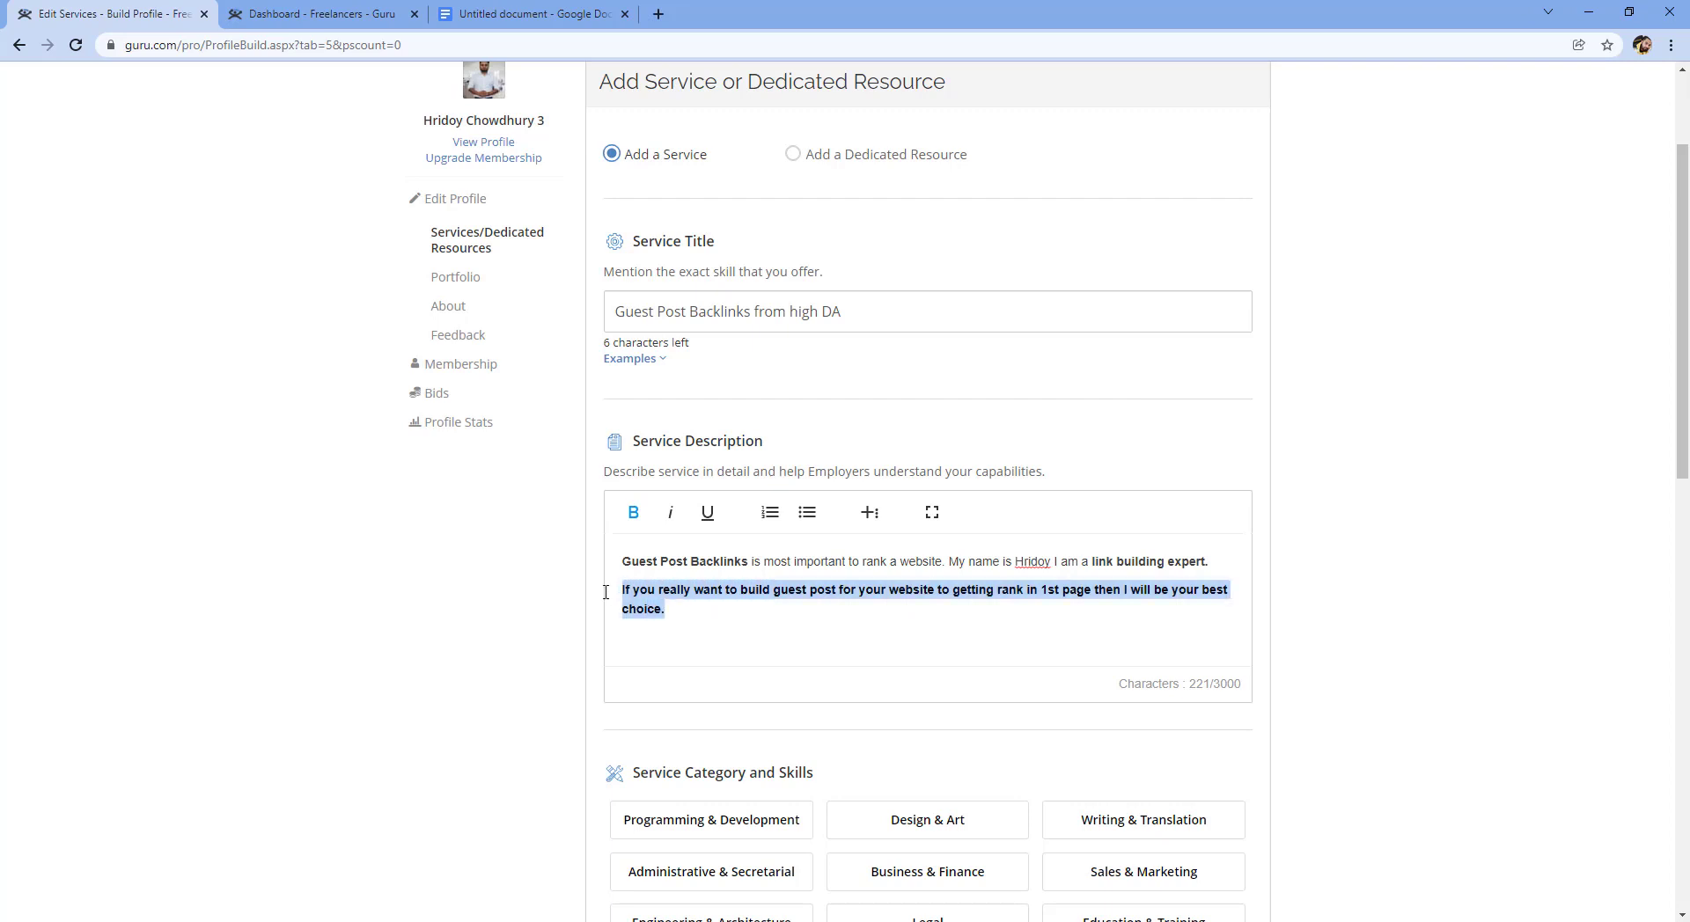
left_click(635, 515)
left_click(1142, 590)
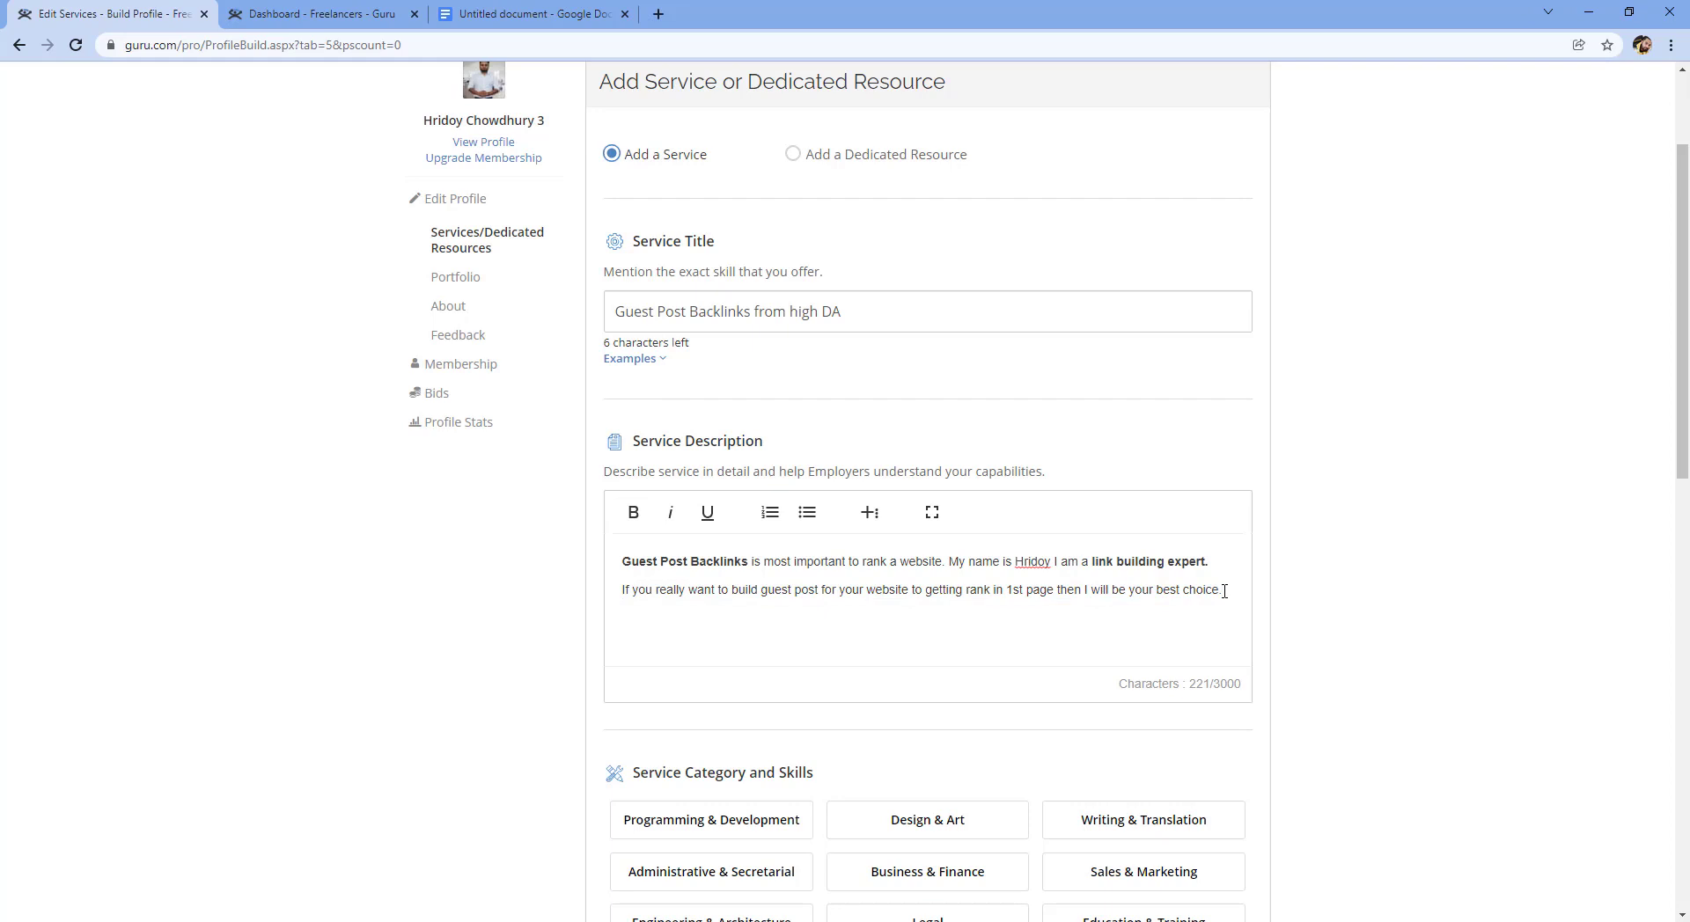
- Add the line "My Backlinks will be:" below the second paragraph, separated from it by a blank line
key("Return")
type("My")
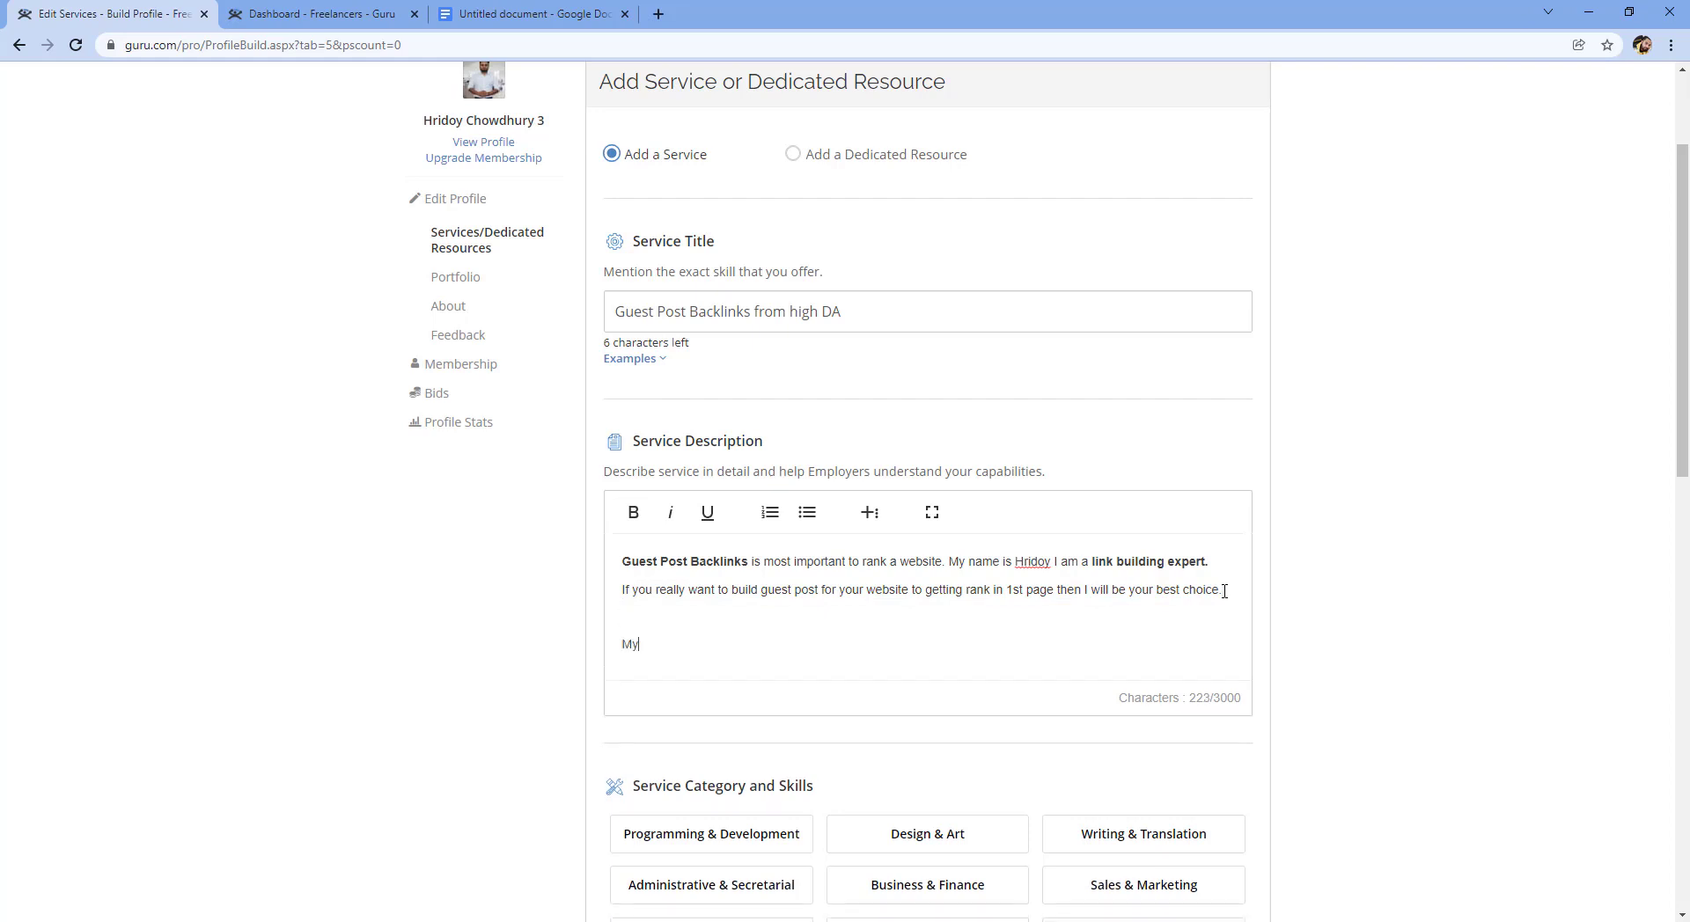
type(" Backlinks will be:")
key("Return")
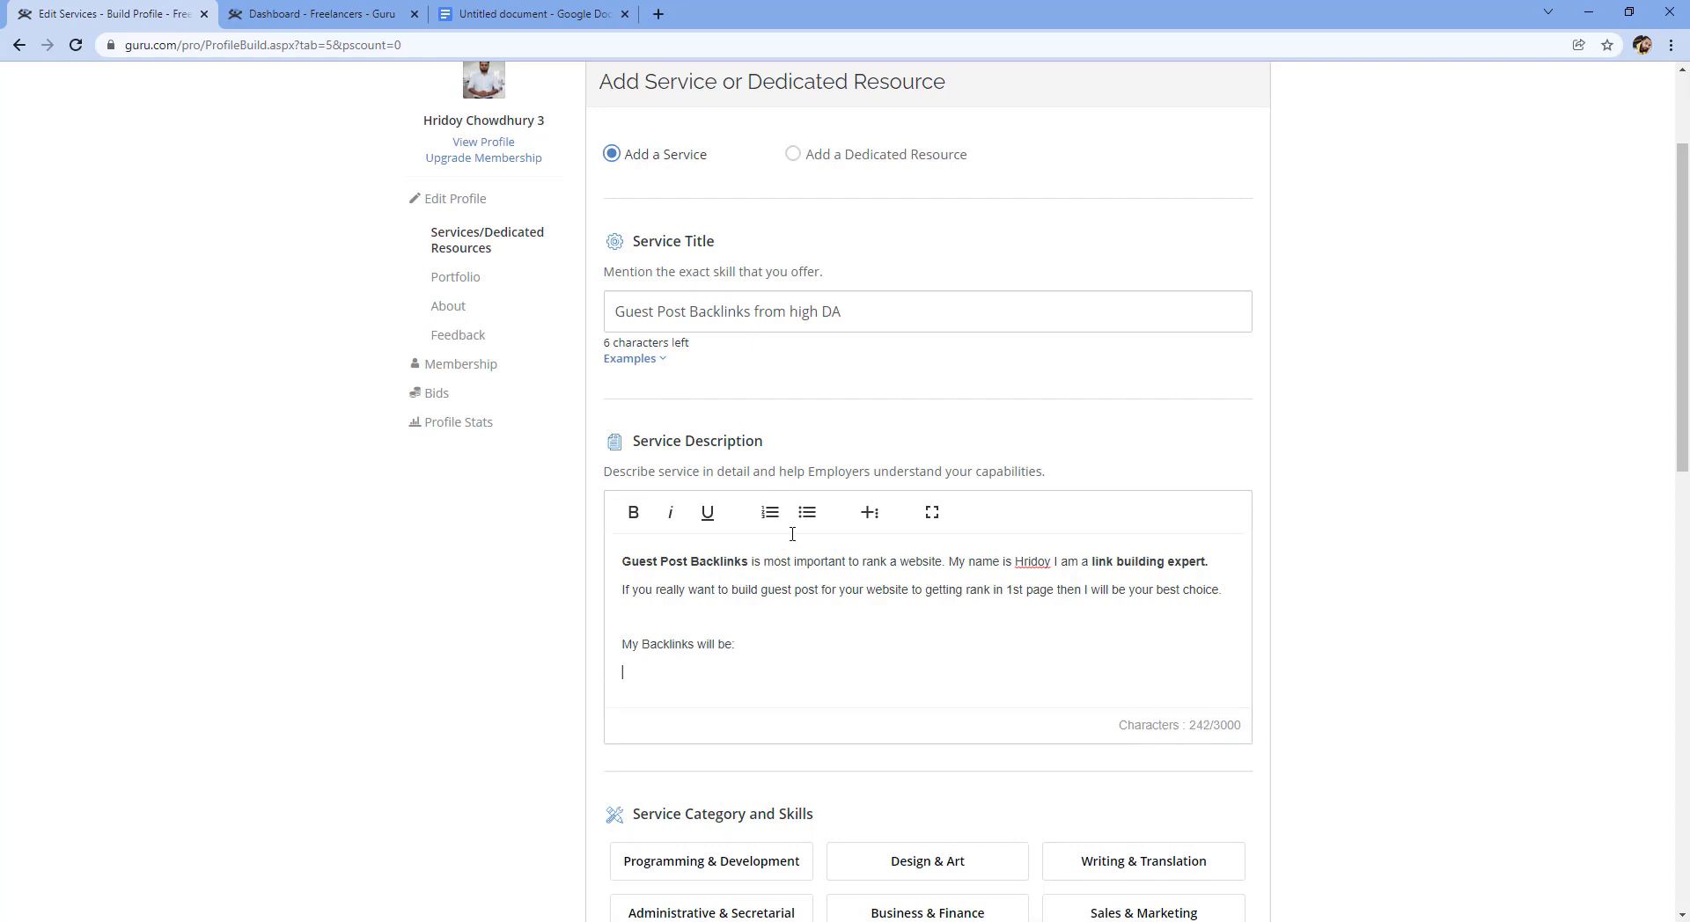
- Start a bulleted list under "My Backlinks will be:" with the items "Dofollow Backlinks", "High DA" and "Niche Relevant"
left_click(806, 513)
type("D")
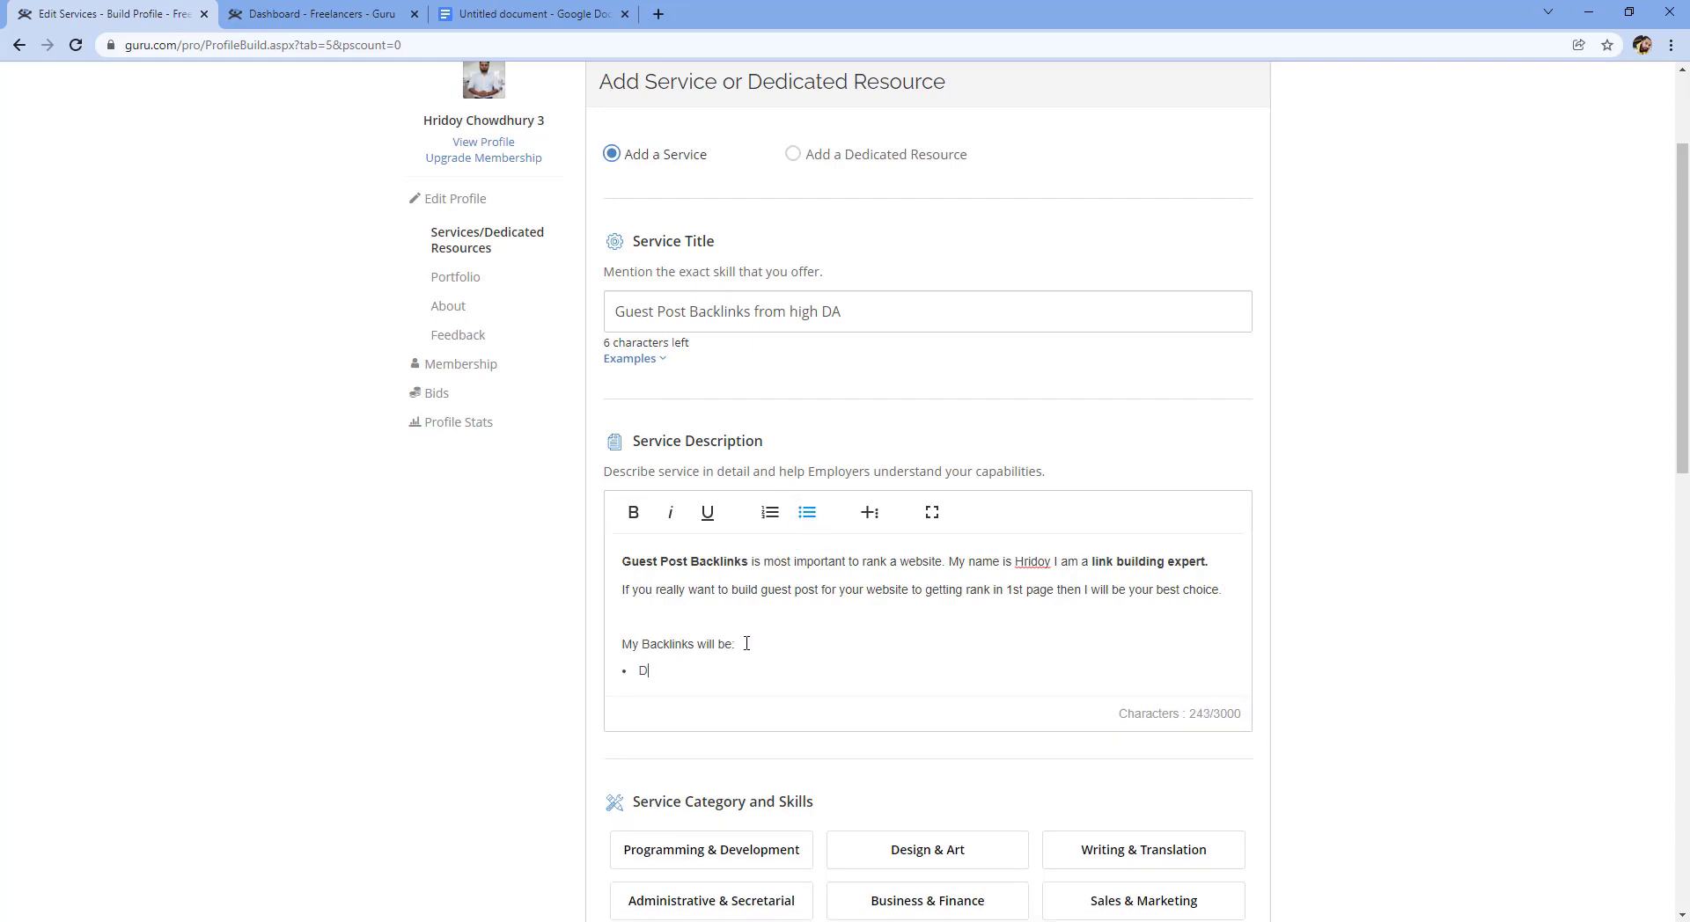
type("ofollow Backlinks")
key("Return")
type("High")
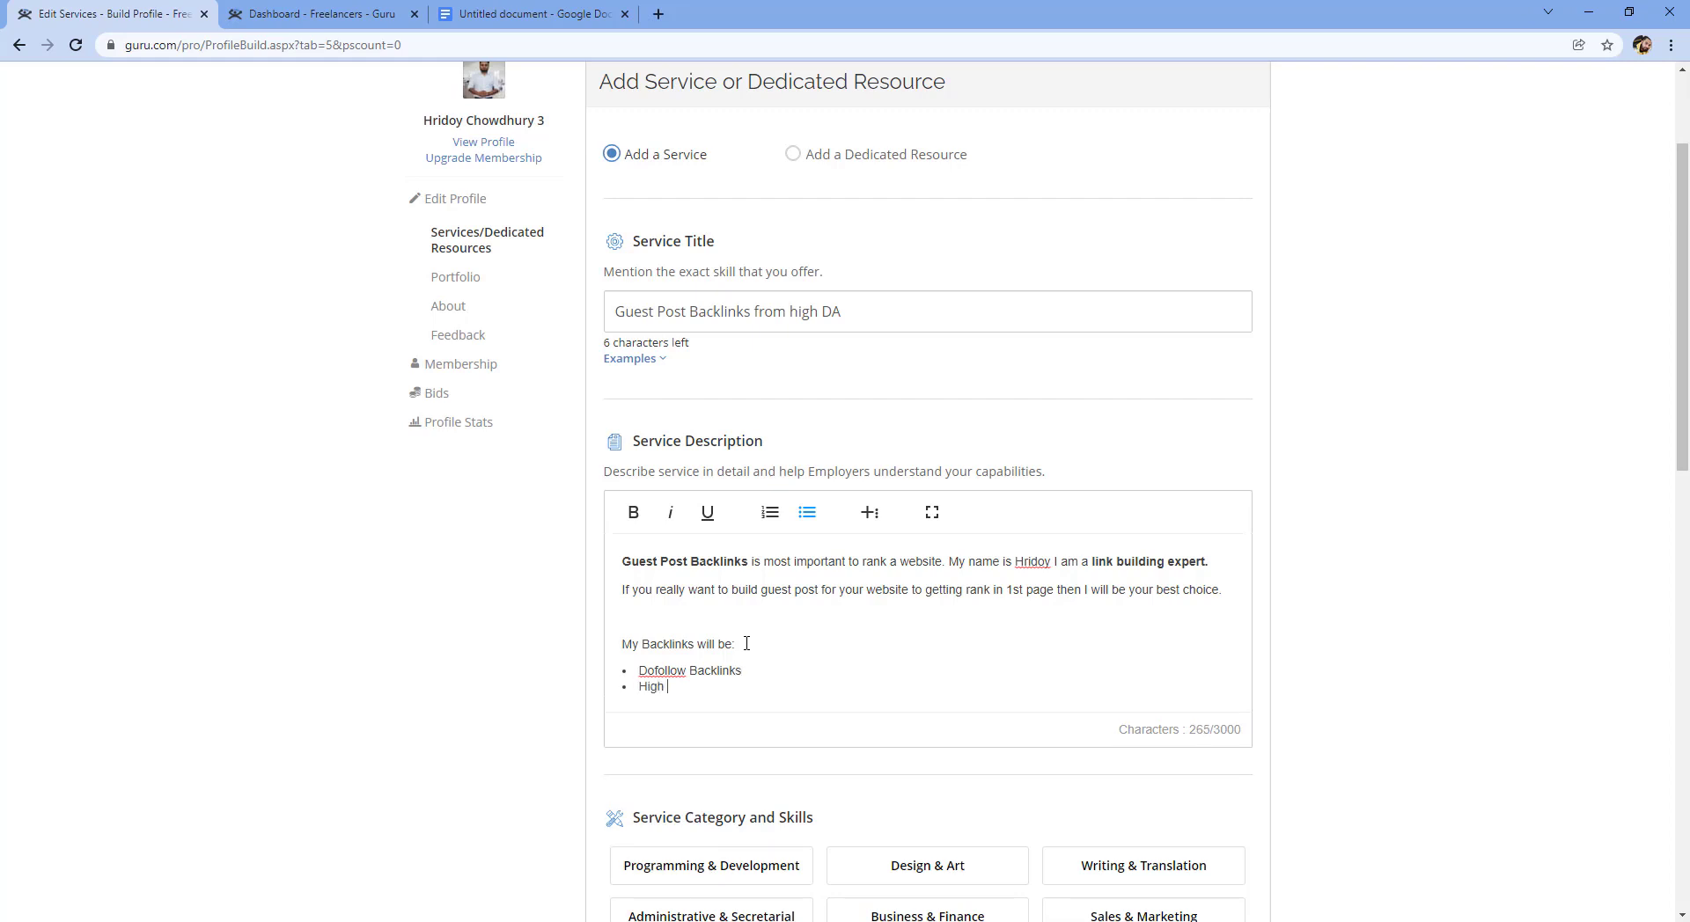
type(" DA")
key("Return")
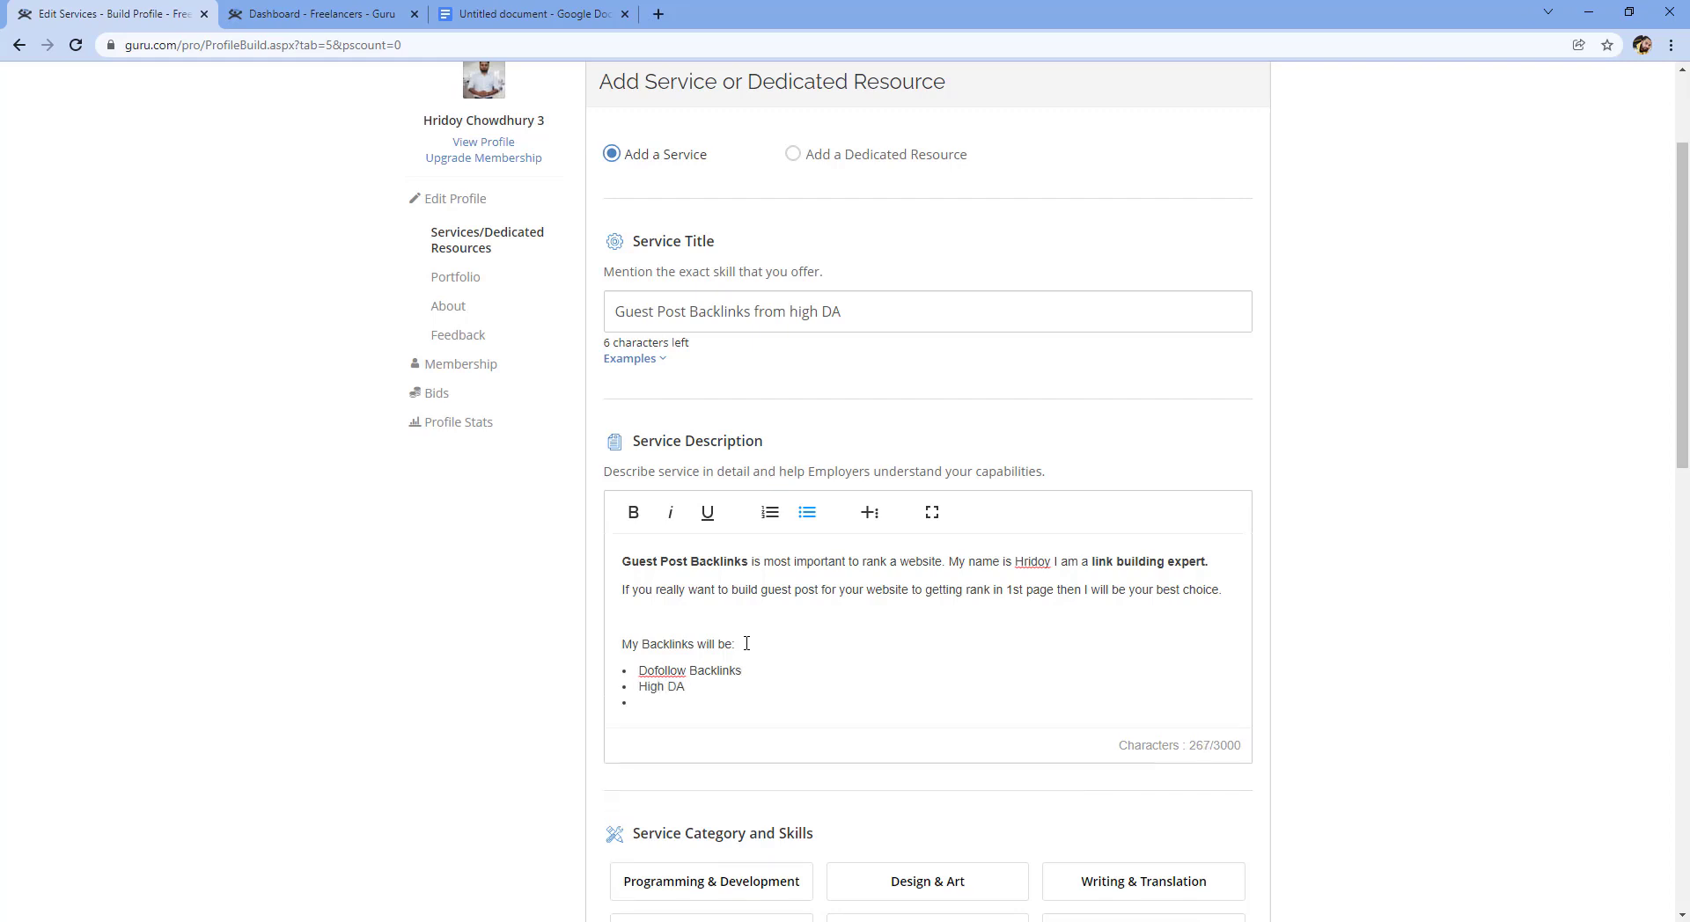
type("Niche Relevant")
key("Return")
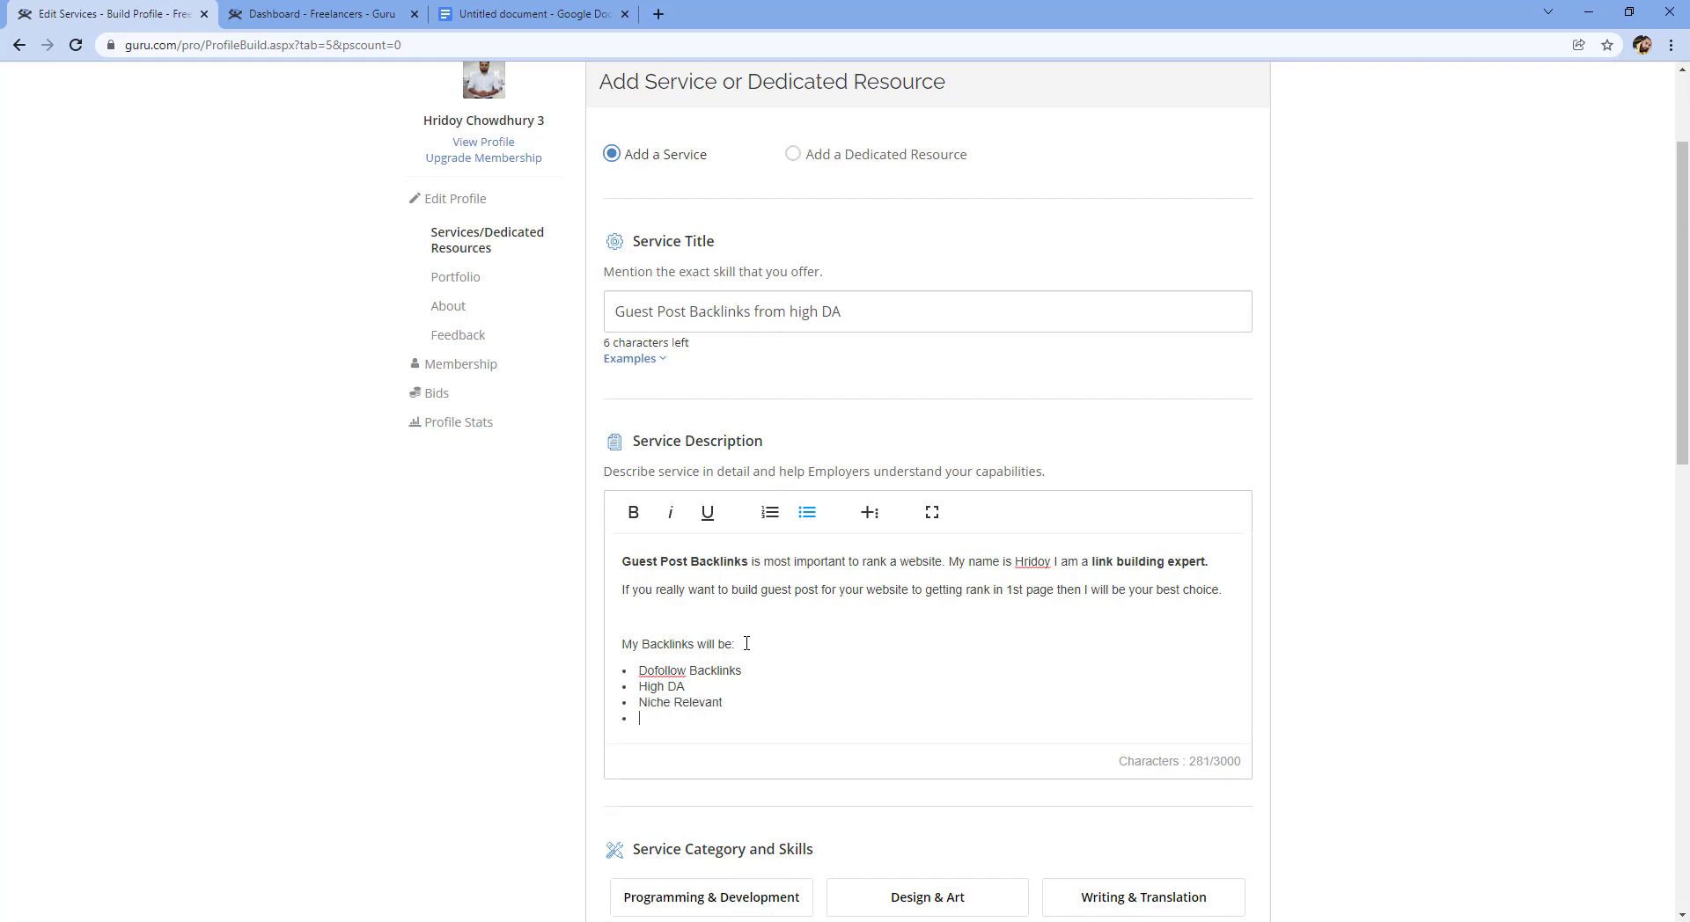
- Correct the first bullet's spelling to "Do follow Backlinks" and add "Permanent" as the fourth bullet
right_click(657, 671)
left_click(704, 686)
left_click(660, 721)
type("Permanne")
type("t")
key("BackSpace")
key("BackSpace")
key("BackSpace")
type("ent")
key("Return")
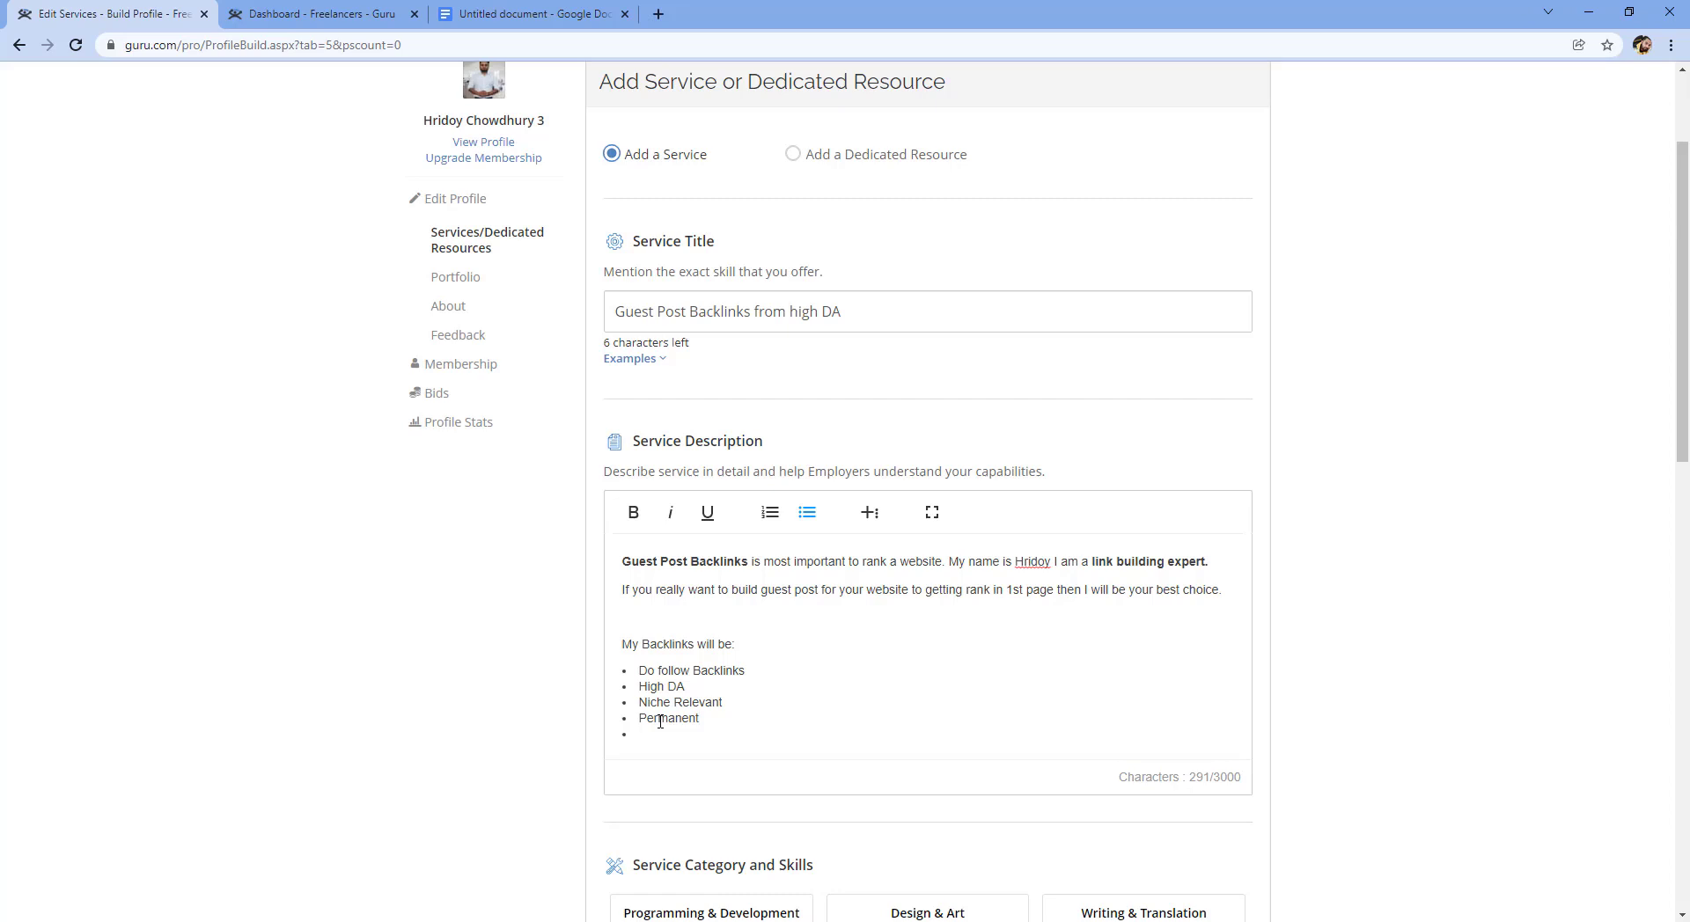
- Add the bullets "DA55+" and "Indexing Gurantee", and end the bulleted list
type("DA55+")
key("Return")
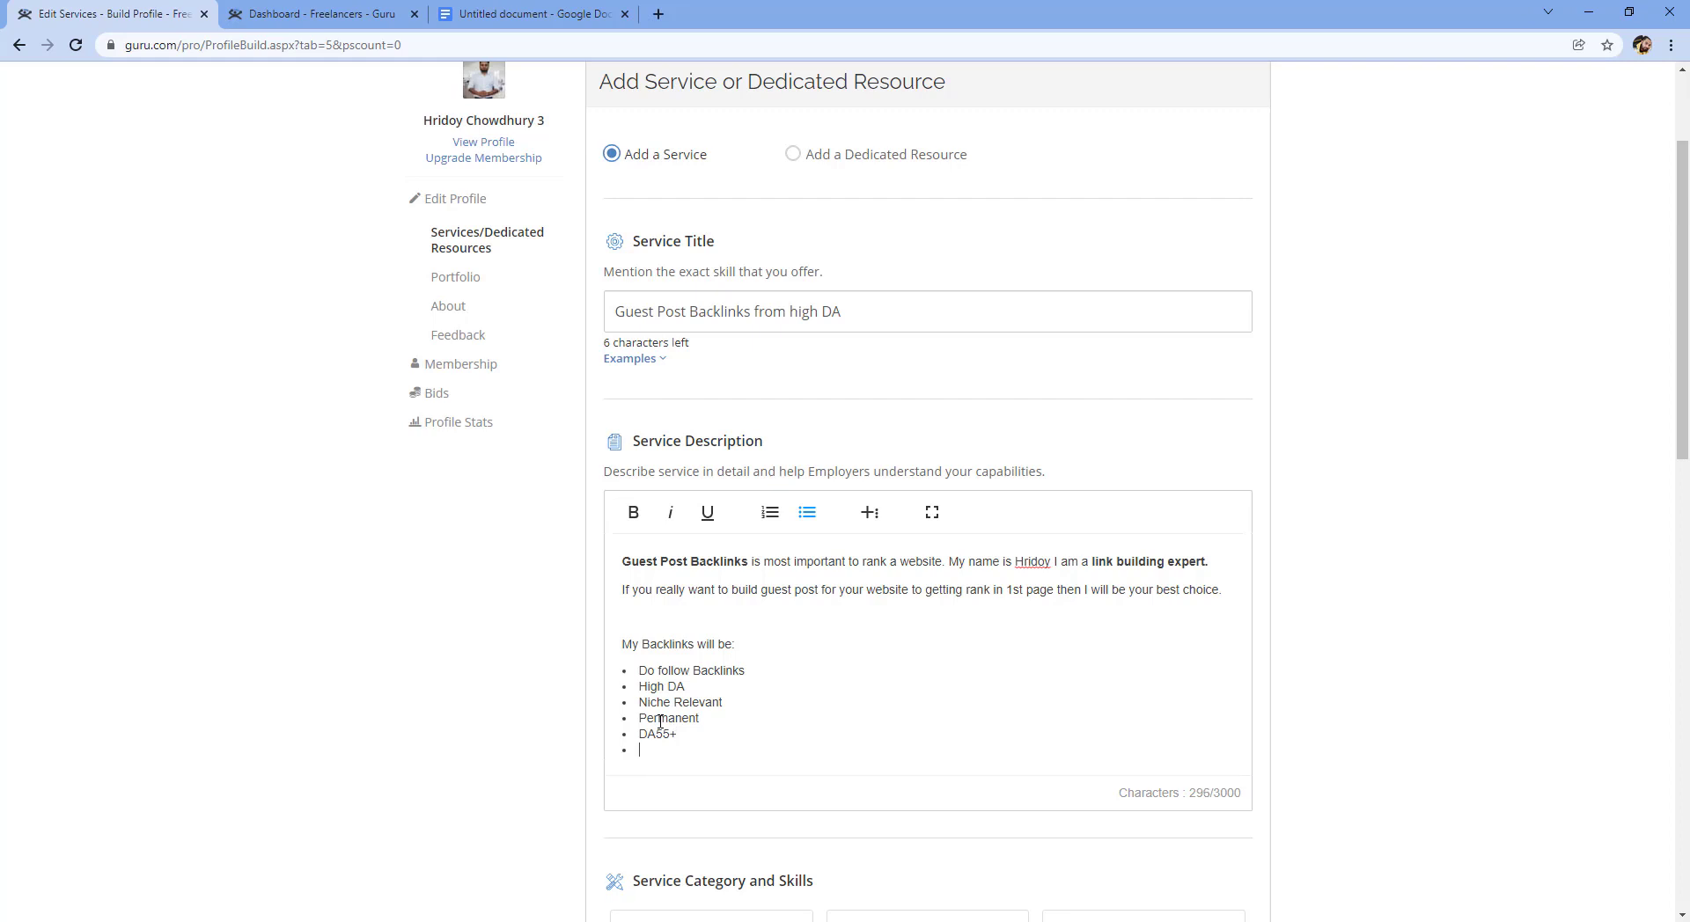
type("In")
type("xing Gurantee")
key("Return")
key("Return")
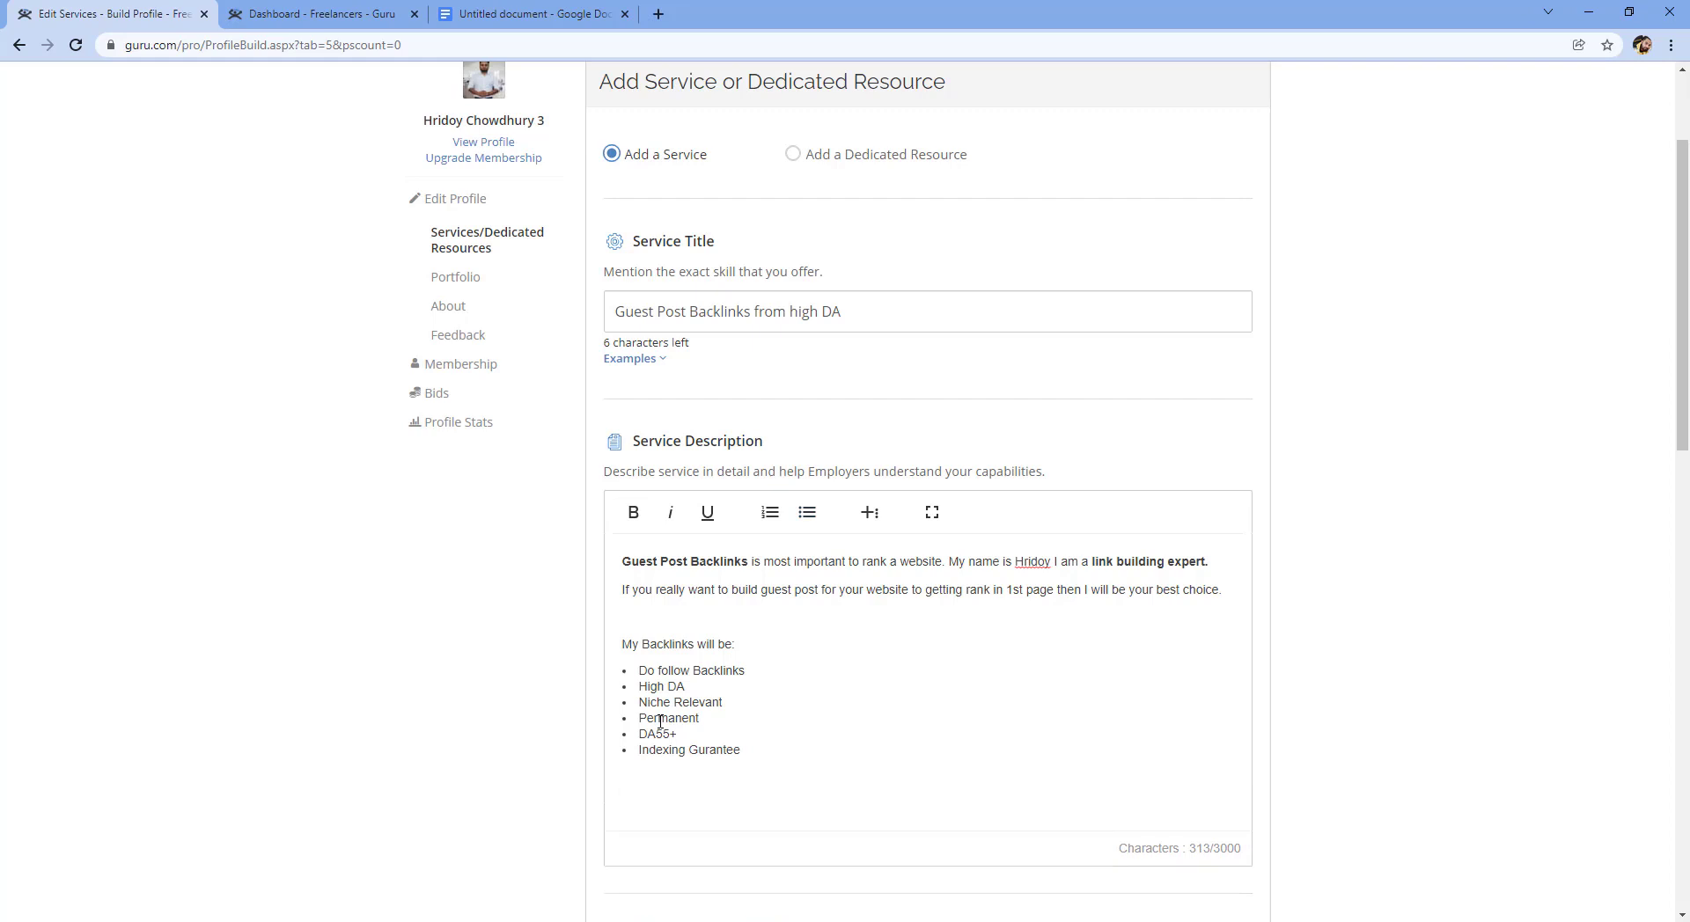
- Add the sentence "Backlinks will be build in high quality content." below the list and make it bold
type("Backlinks")
type(" will be ")
type("build ")
type("fr")
type("in hi")
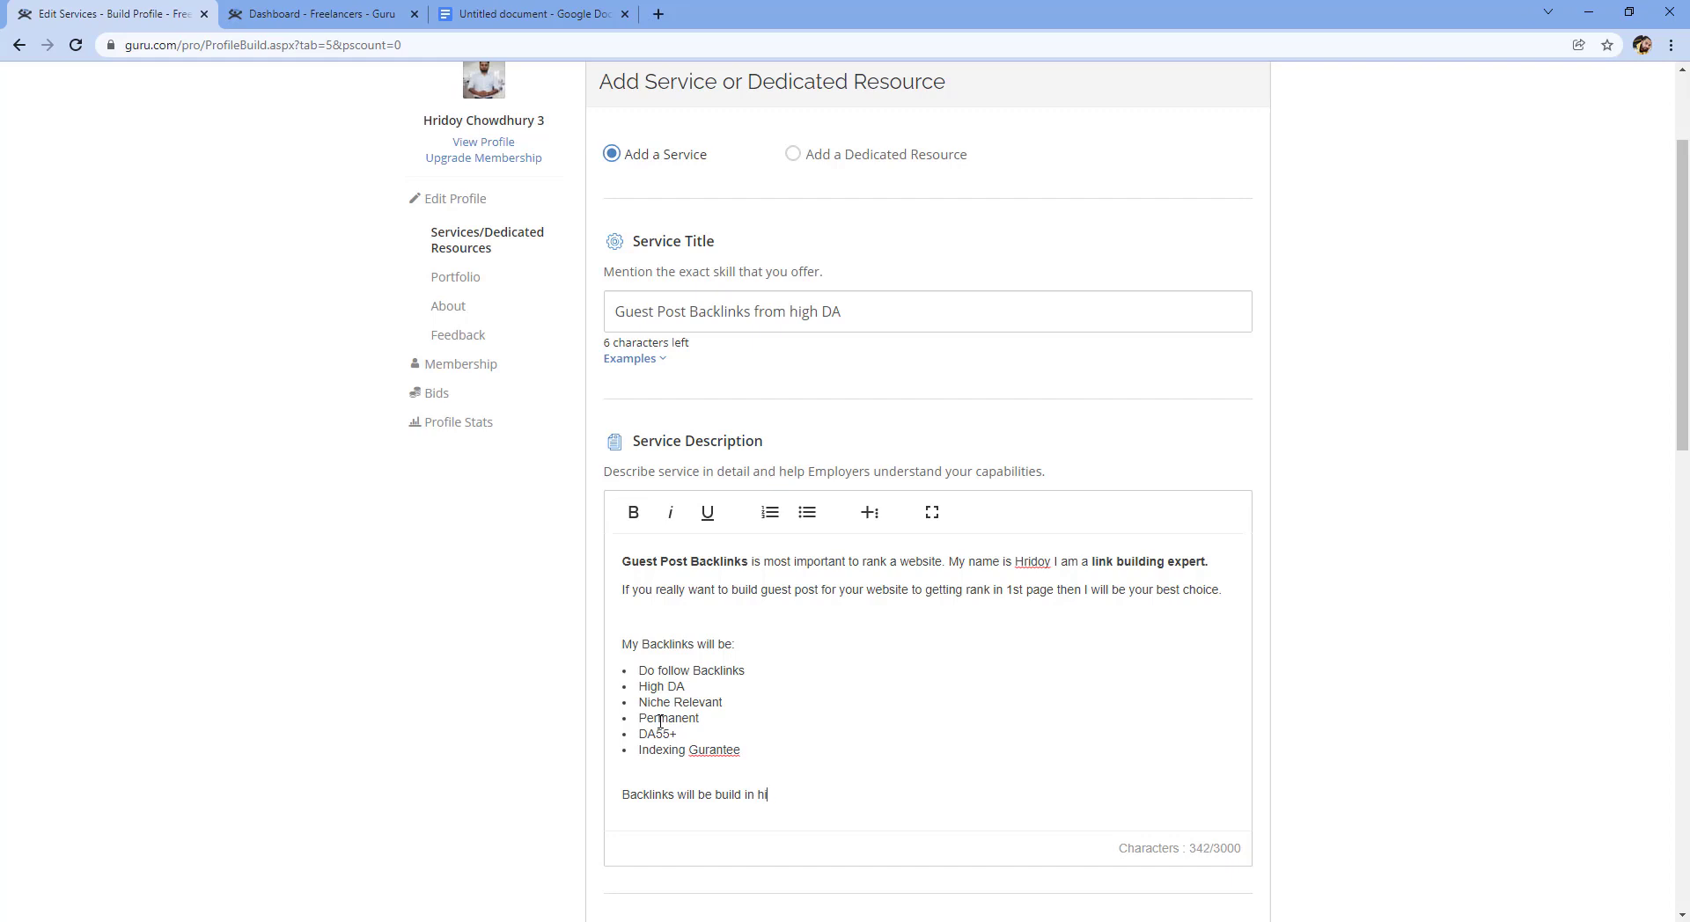
type("gh quality content.")
left_click(628, 799)
left_click(875, 798, "shift")
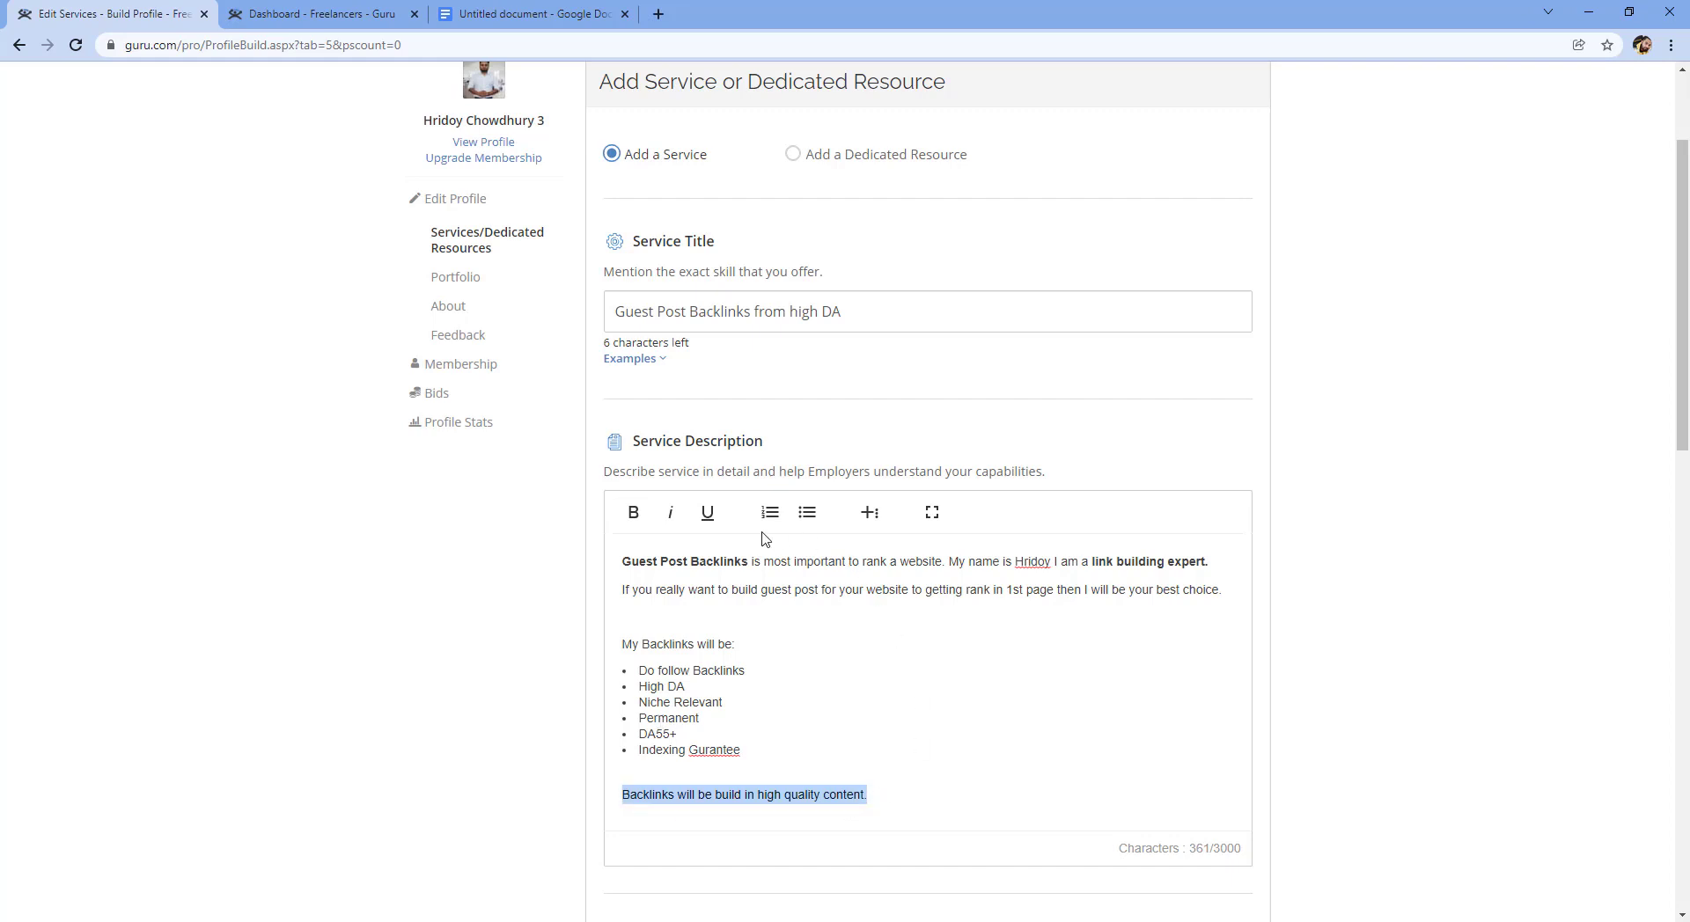
left_click(633, 526)
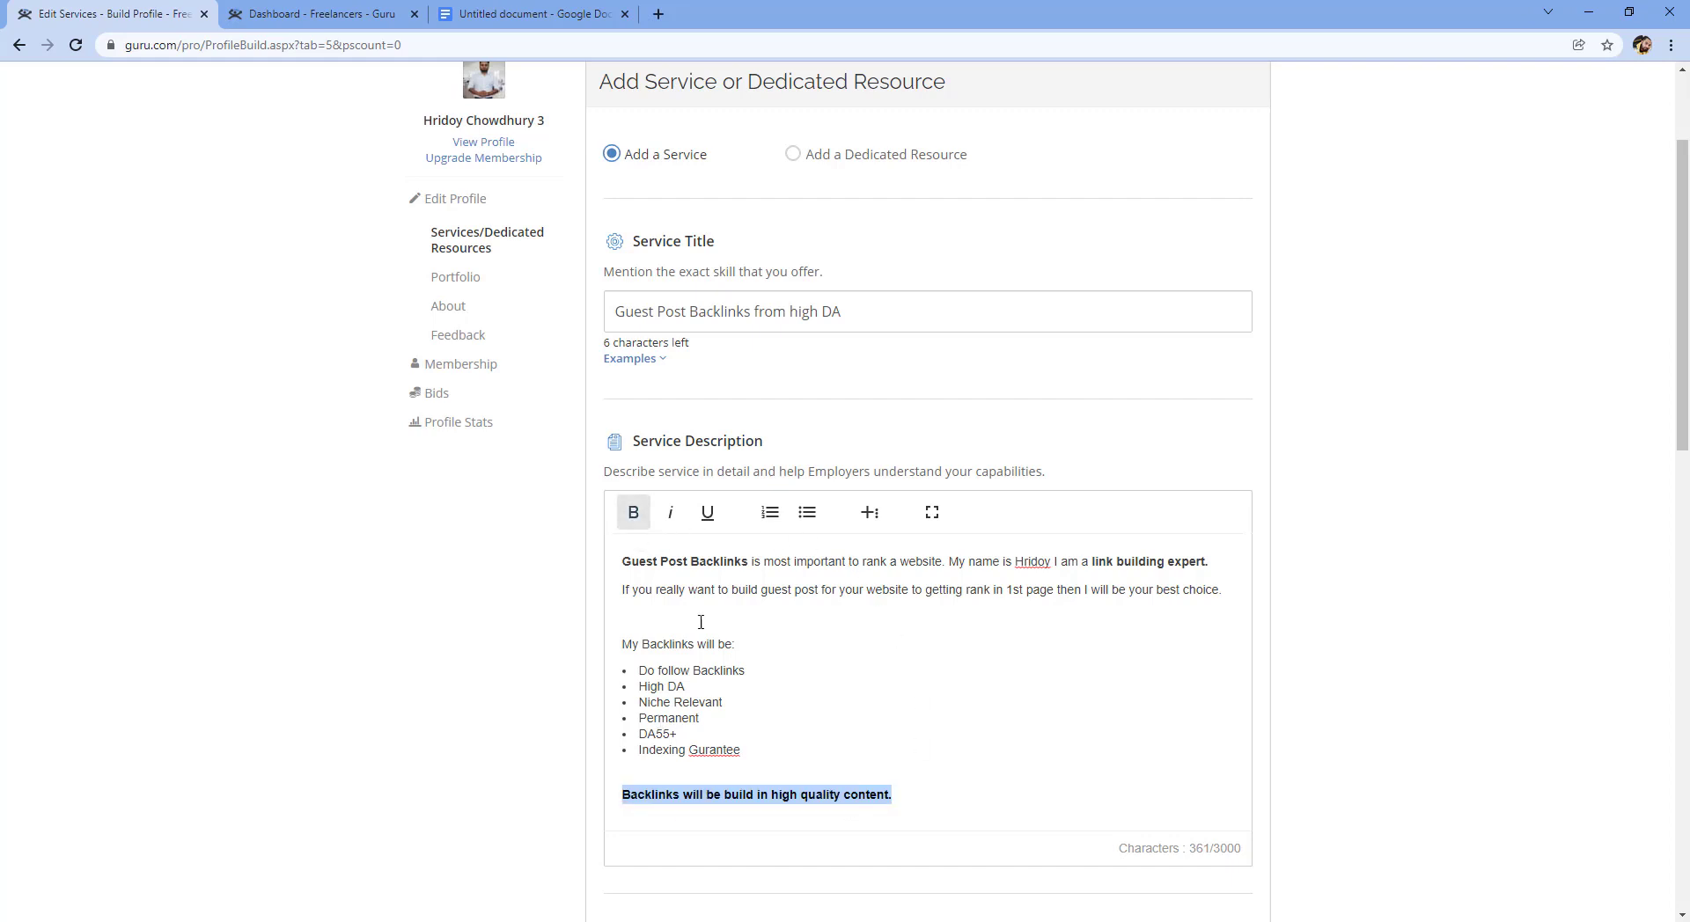
left_click(914, 795)
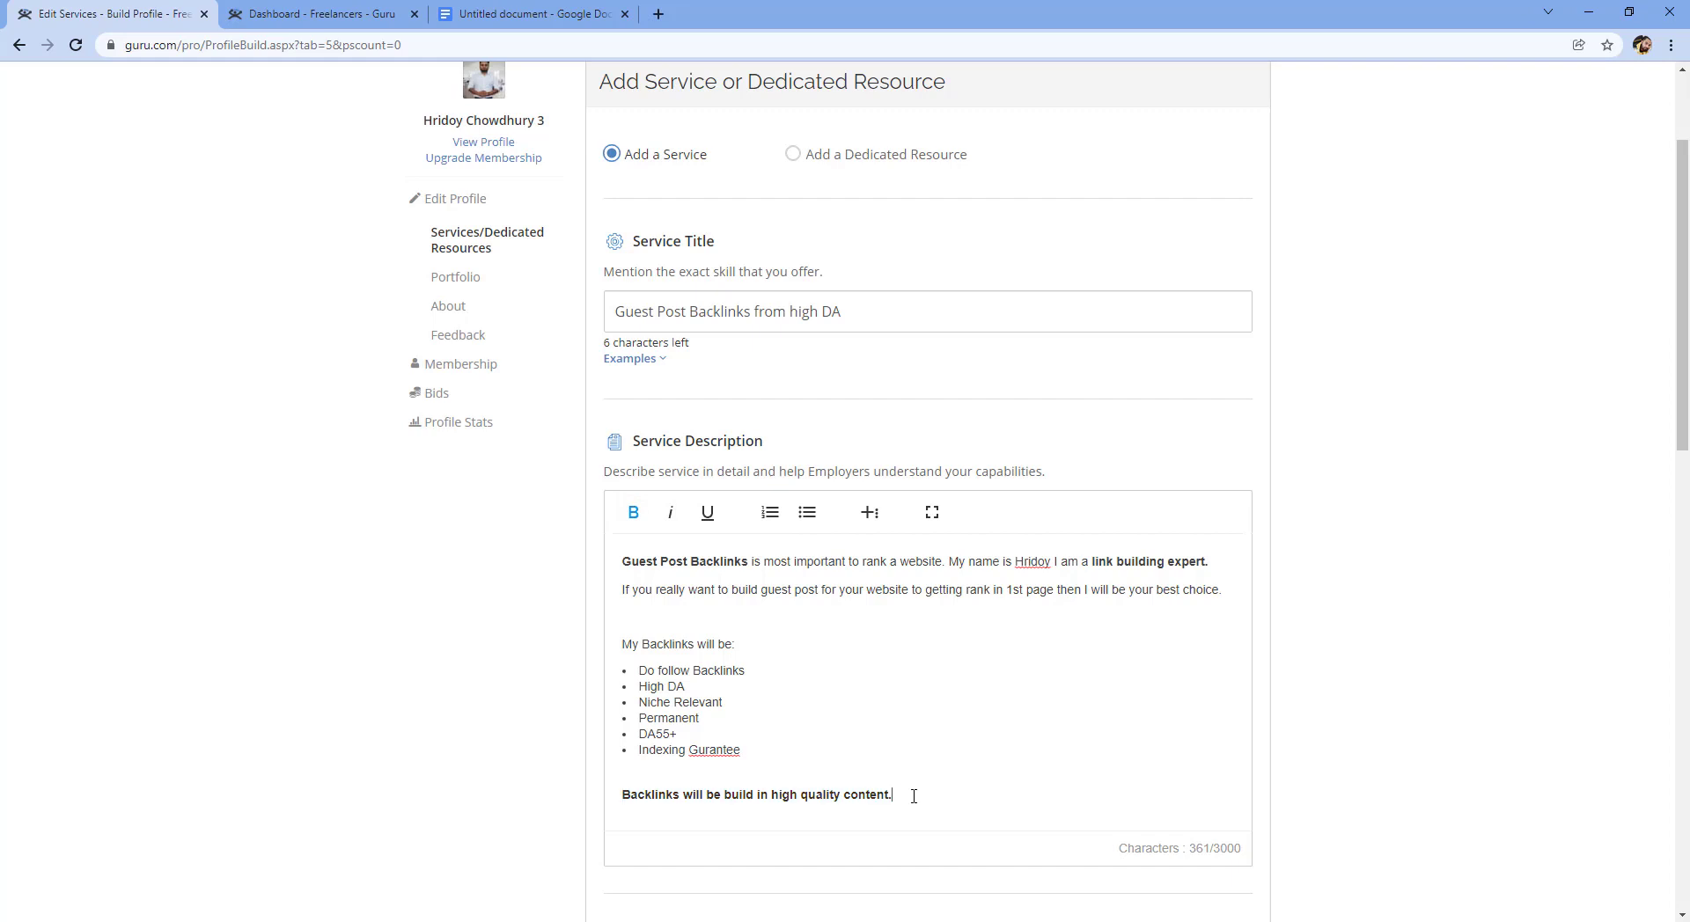
- Correct the misspelled word in the last bullet to "Guarantee" and make the "My Backlinks will be:" line and its list bold
right_click(714, 750)
left_click(760, 516)
left_click_drag(750, 751, 620, 647)
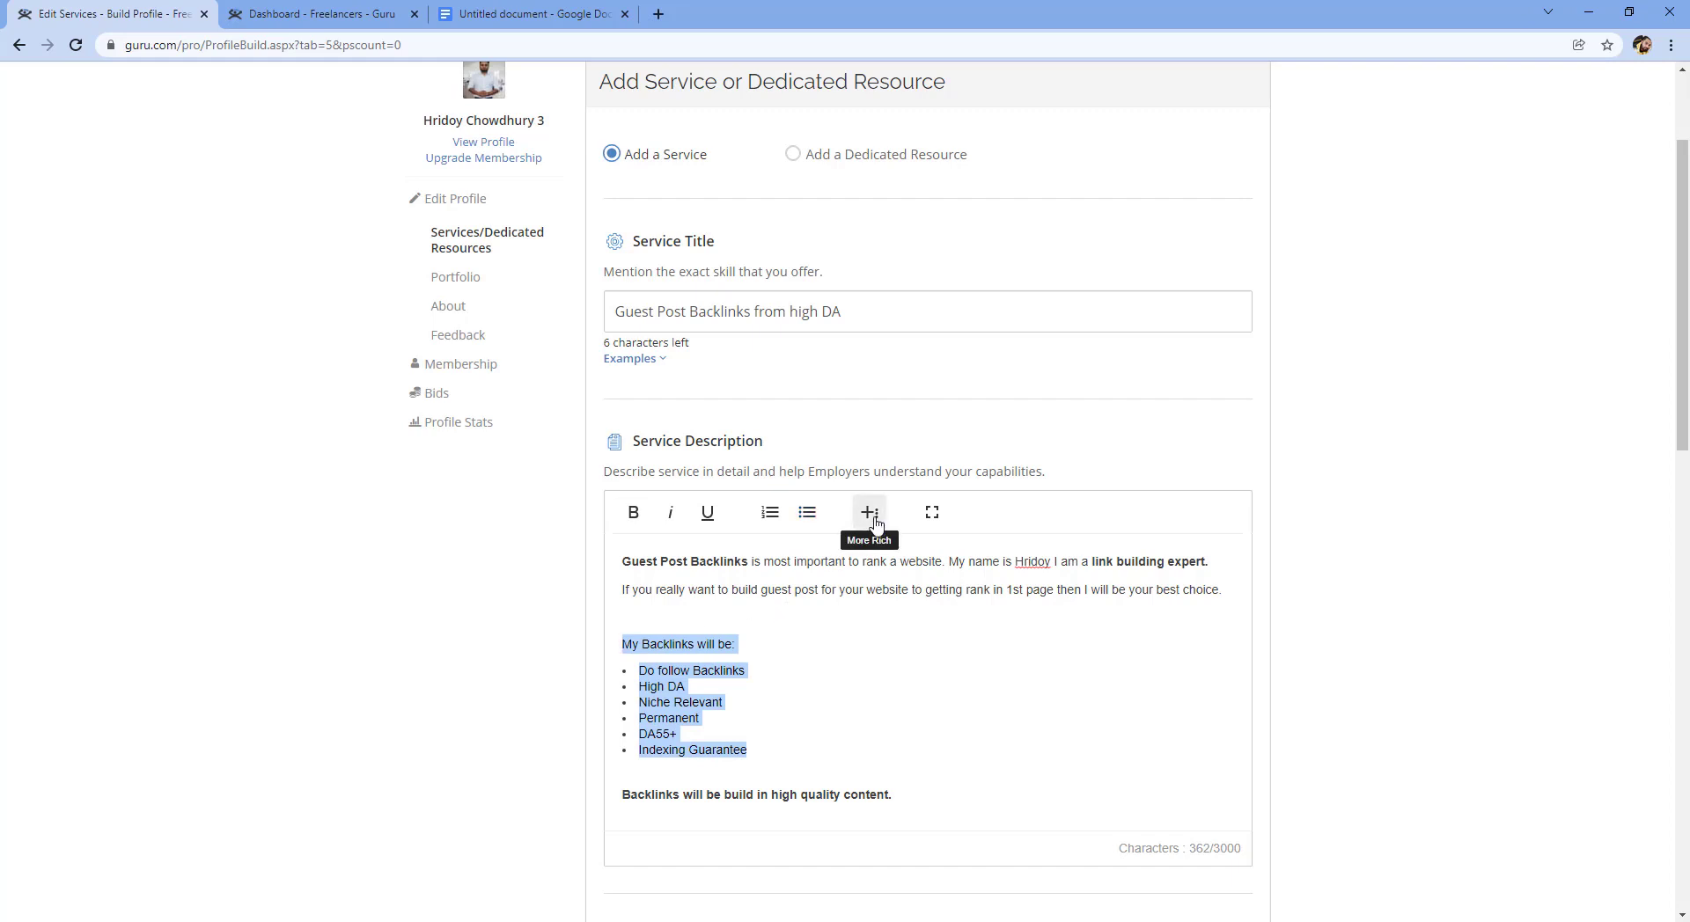
left_click(633, 512)
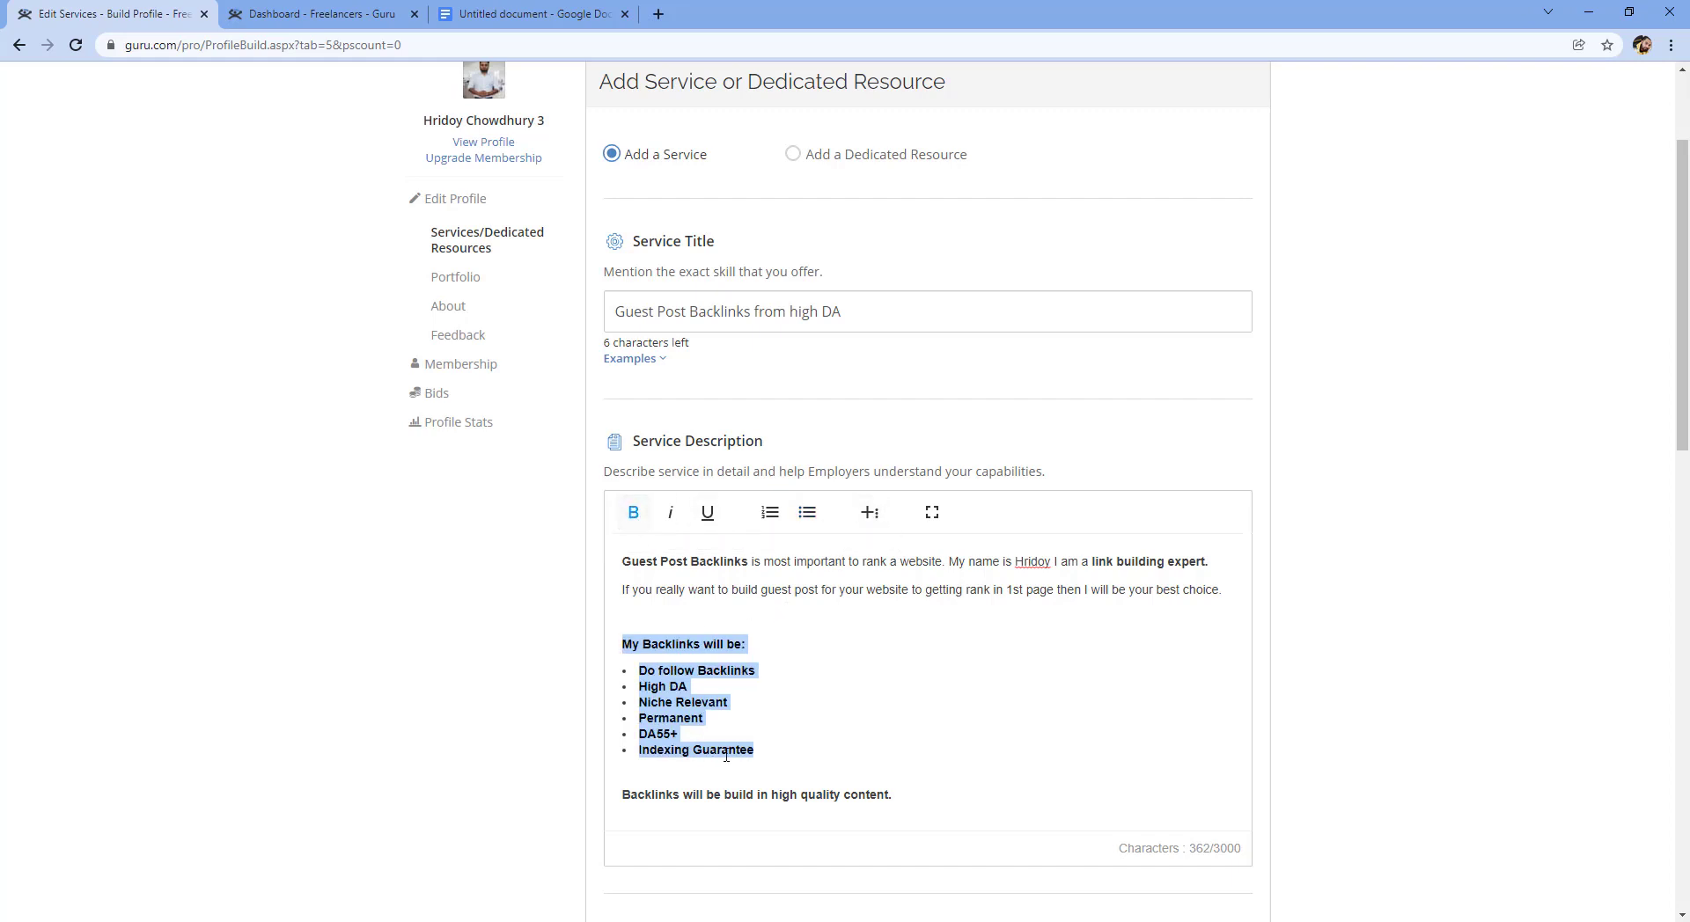
left_click(794, 752)
- Show the description editor's extra insert options and look over the remaining sections of the service form
left_click(870, 512)
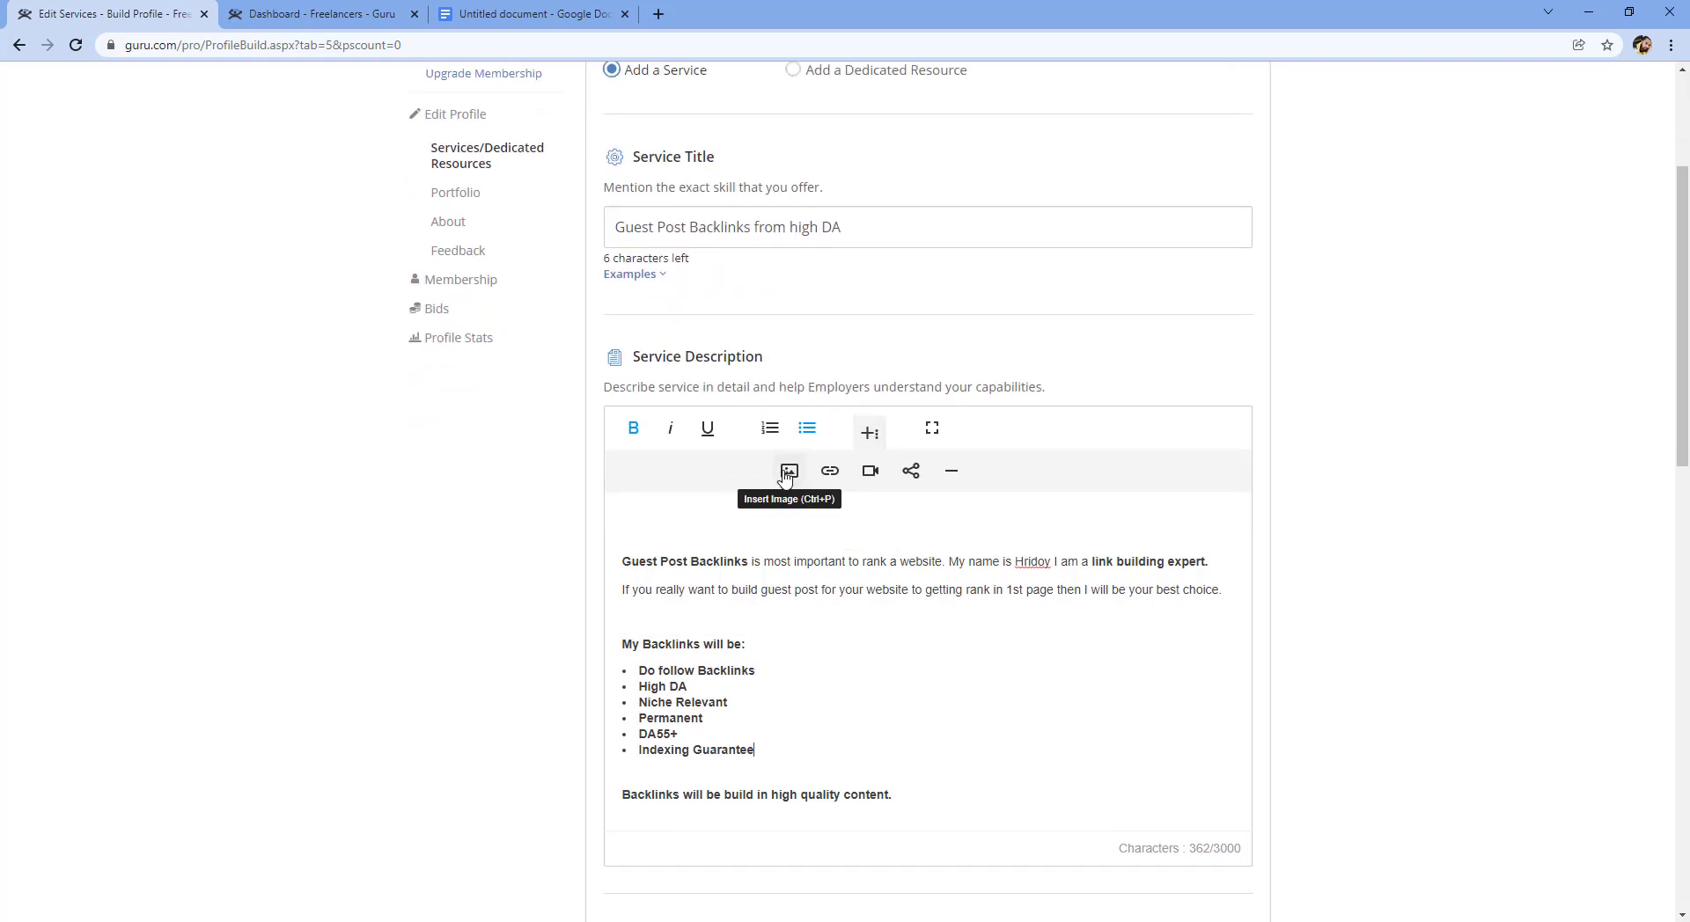
scroll(889, 581, "down", 5)
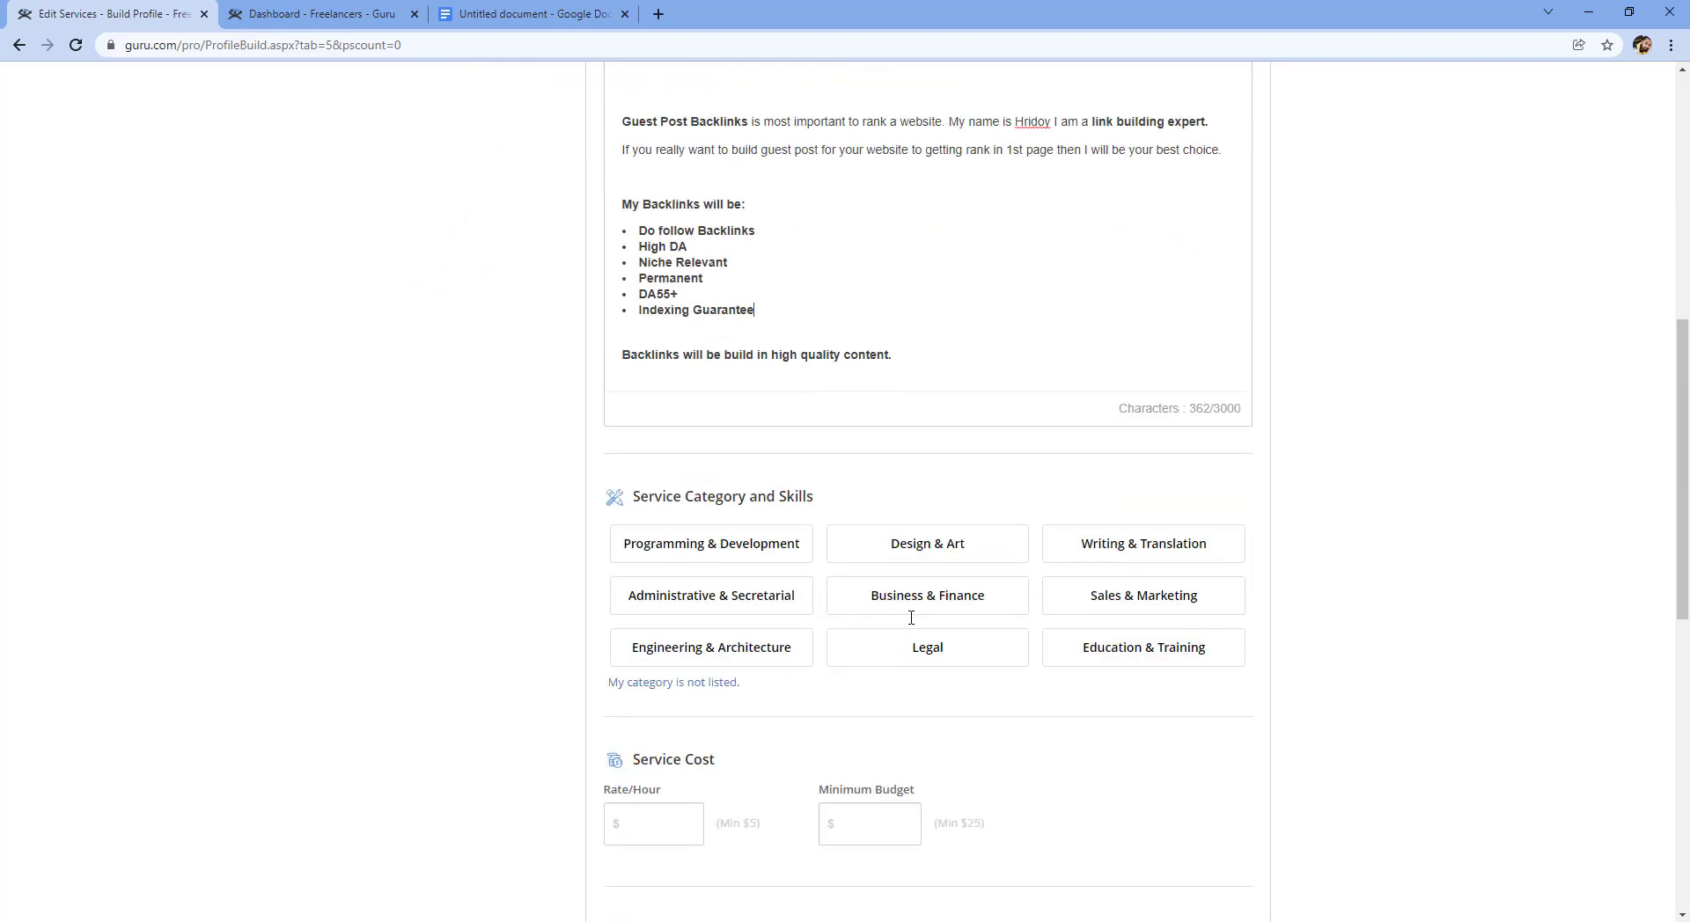
scroll(911, 618, "down", 4)
scroll(739, 673, "down", 4)
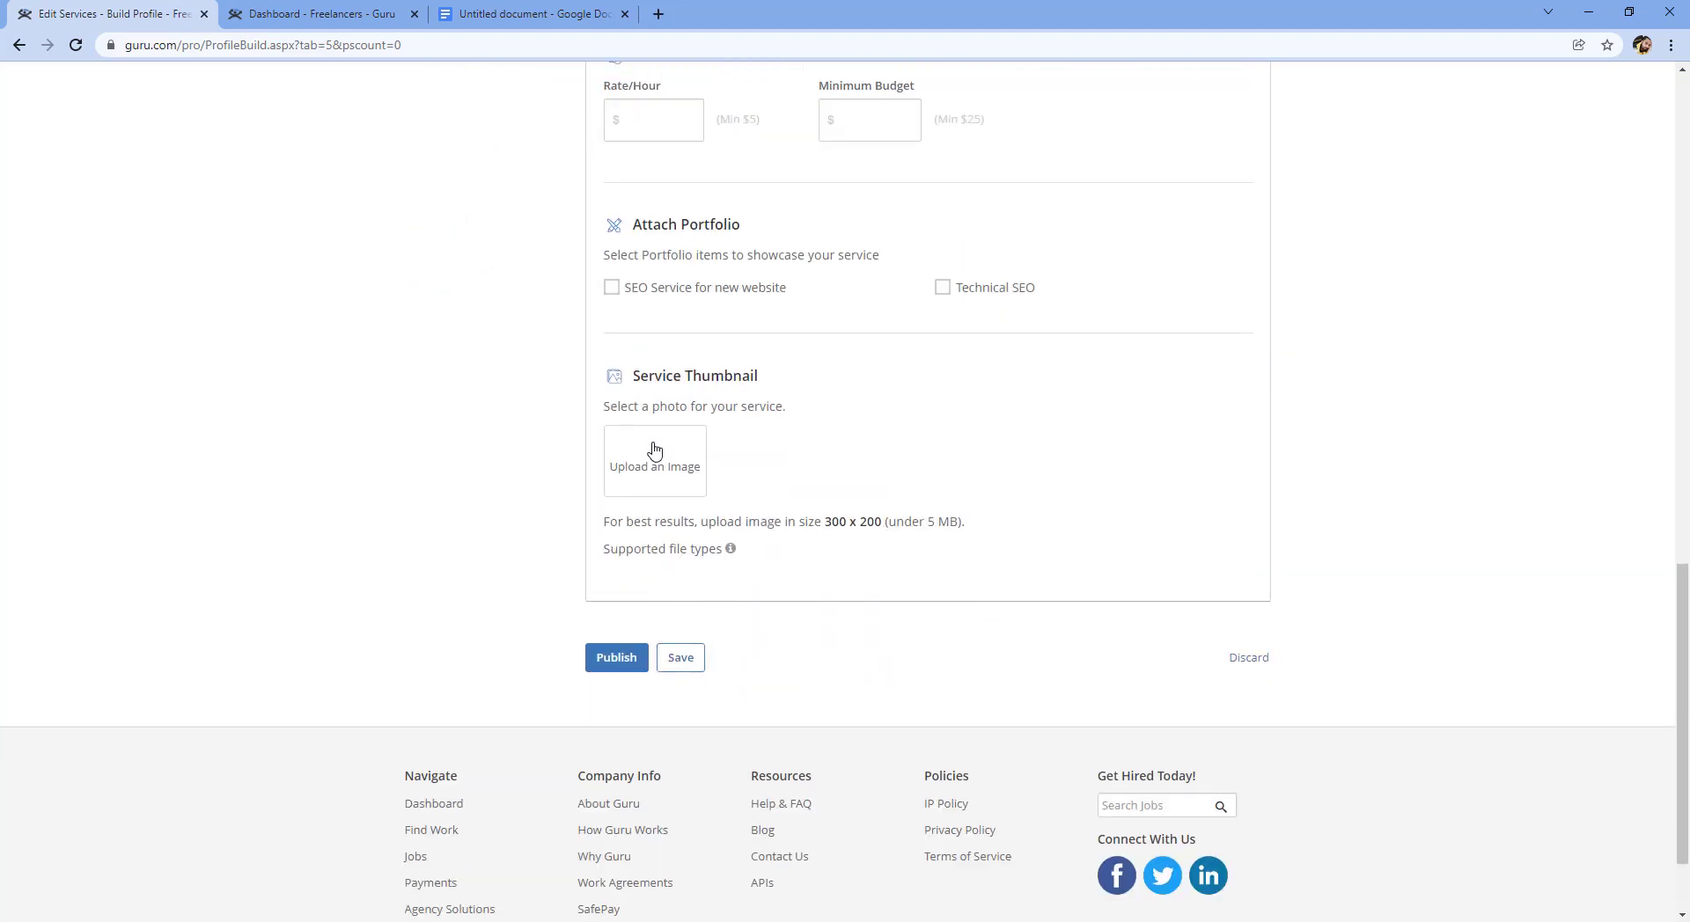
scroll(729, 501, "up", 12)
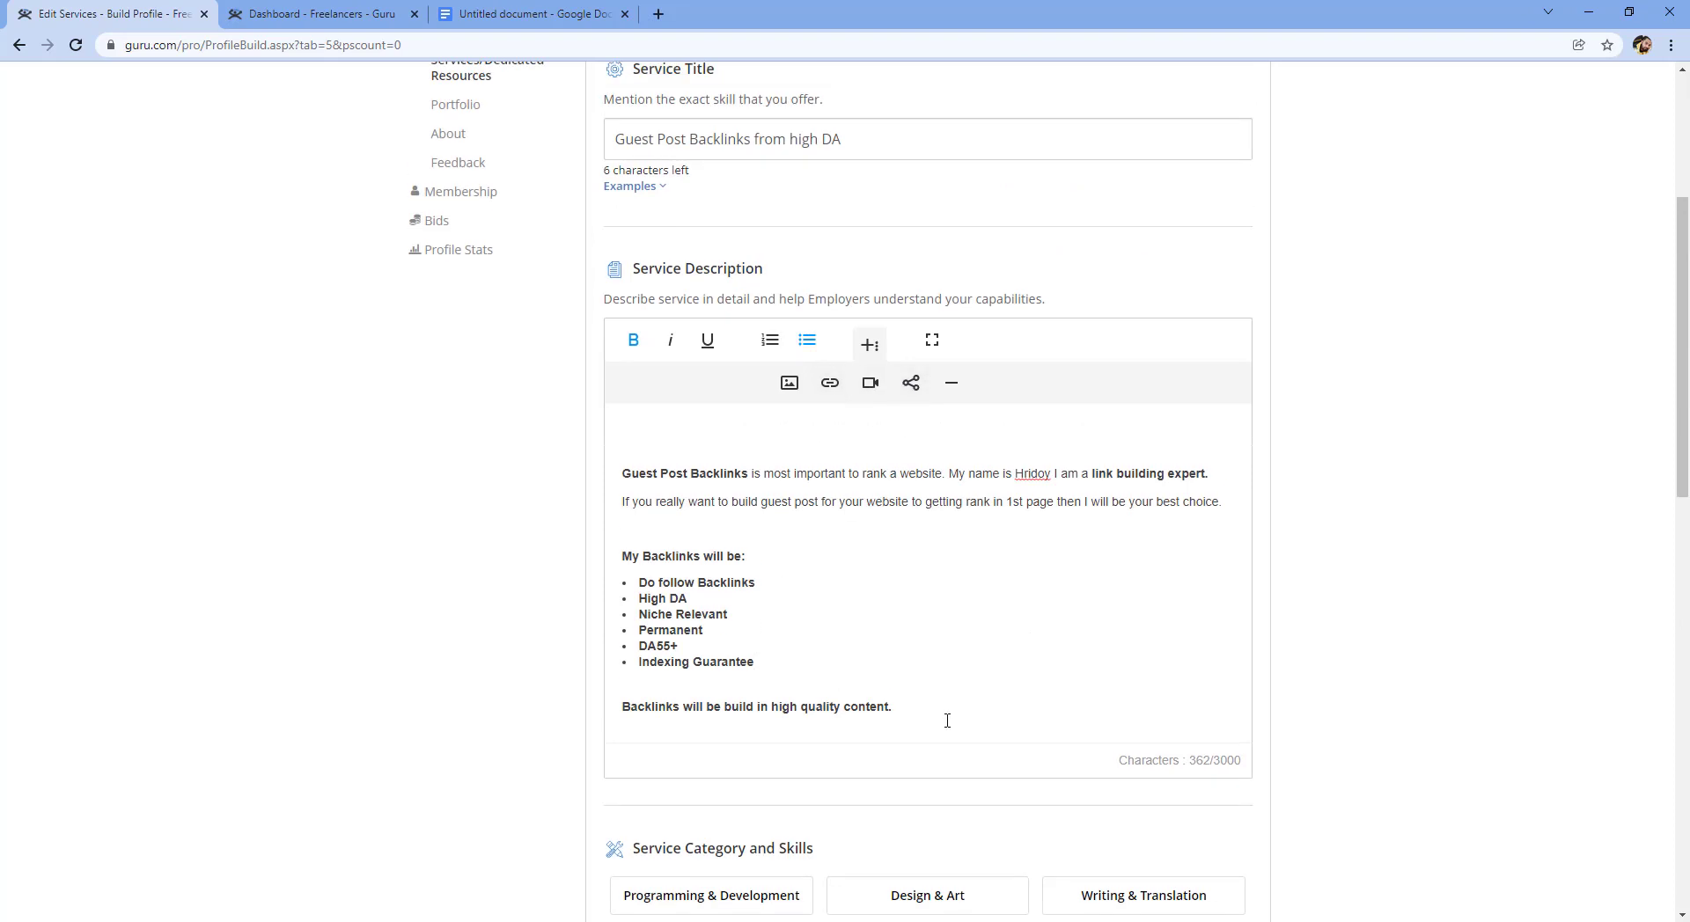
- Add the line "Niche that I accept:" at the end of the description, below the high quality content sentence
left_click(921, 712)
key("Return")
key("Return")
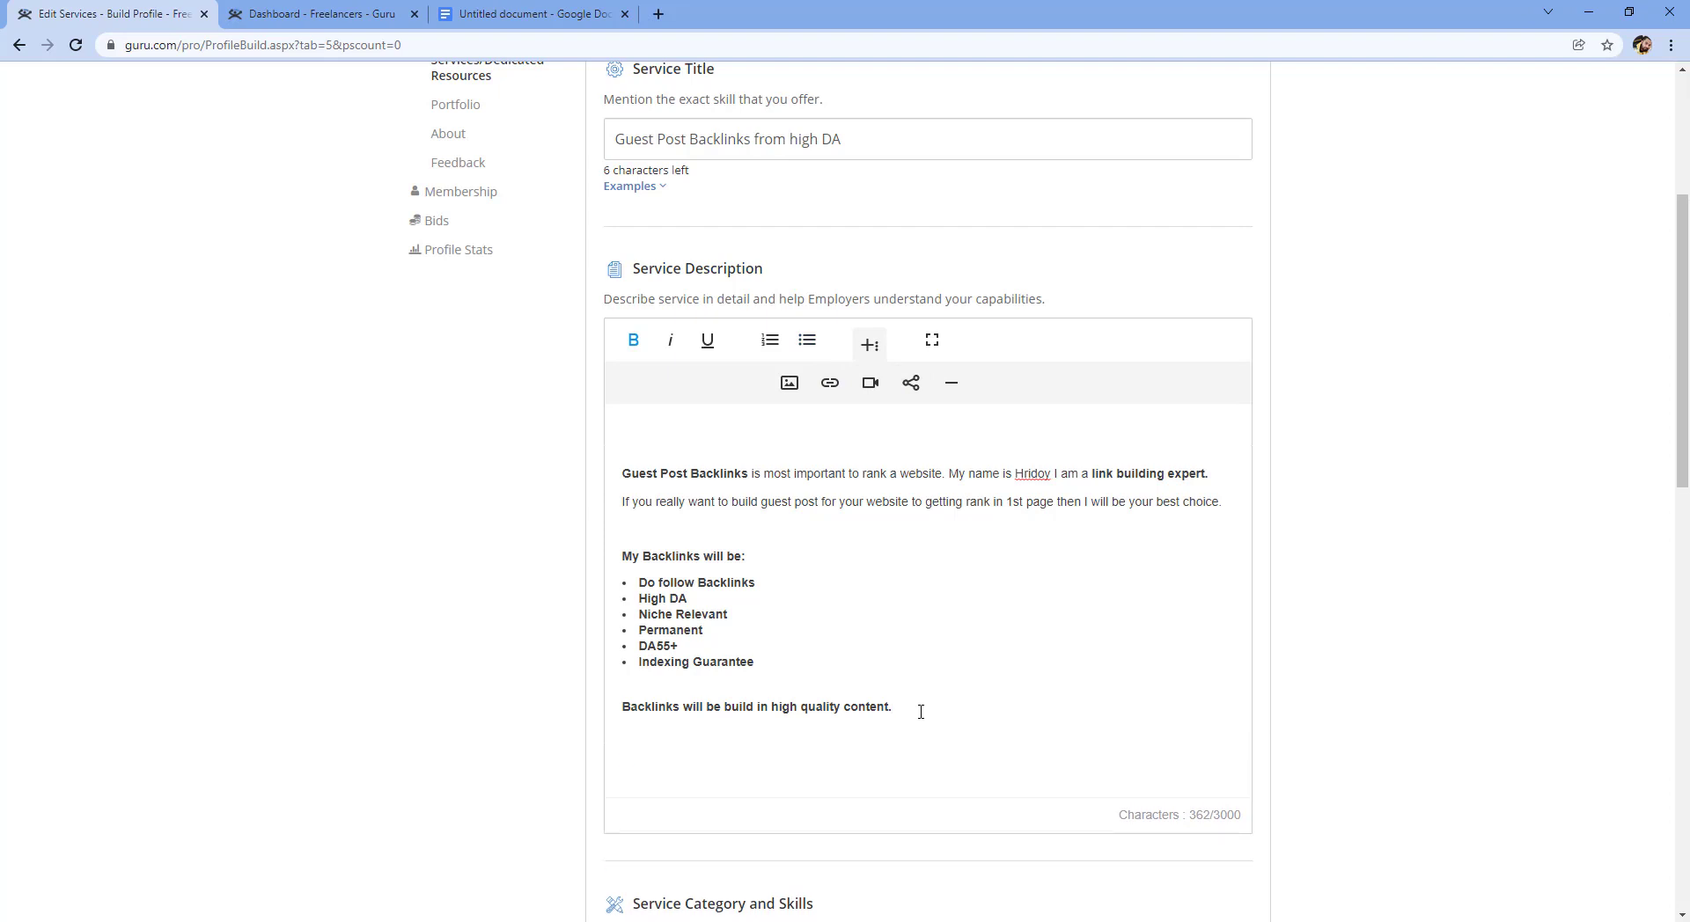
type("My")
key("BackSpace")
key("BackSpace")
key("BackSpace")
key("BackSpace")
type("Niche ")
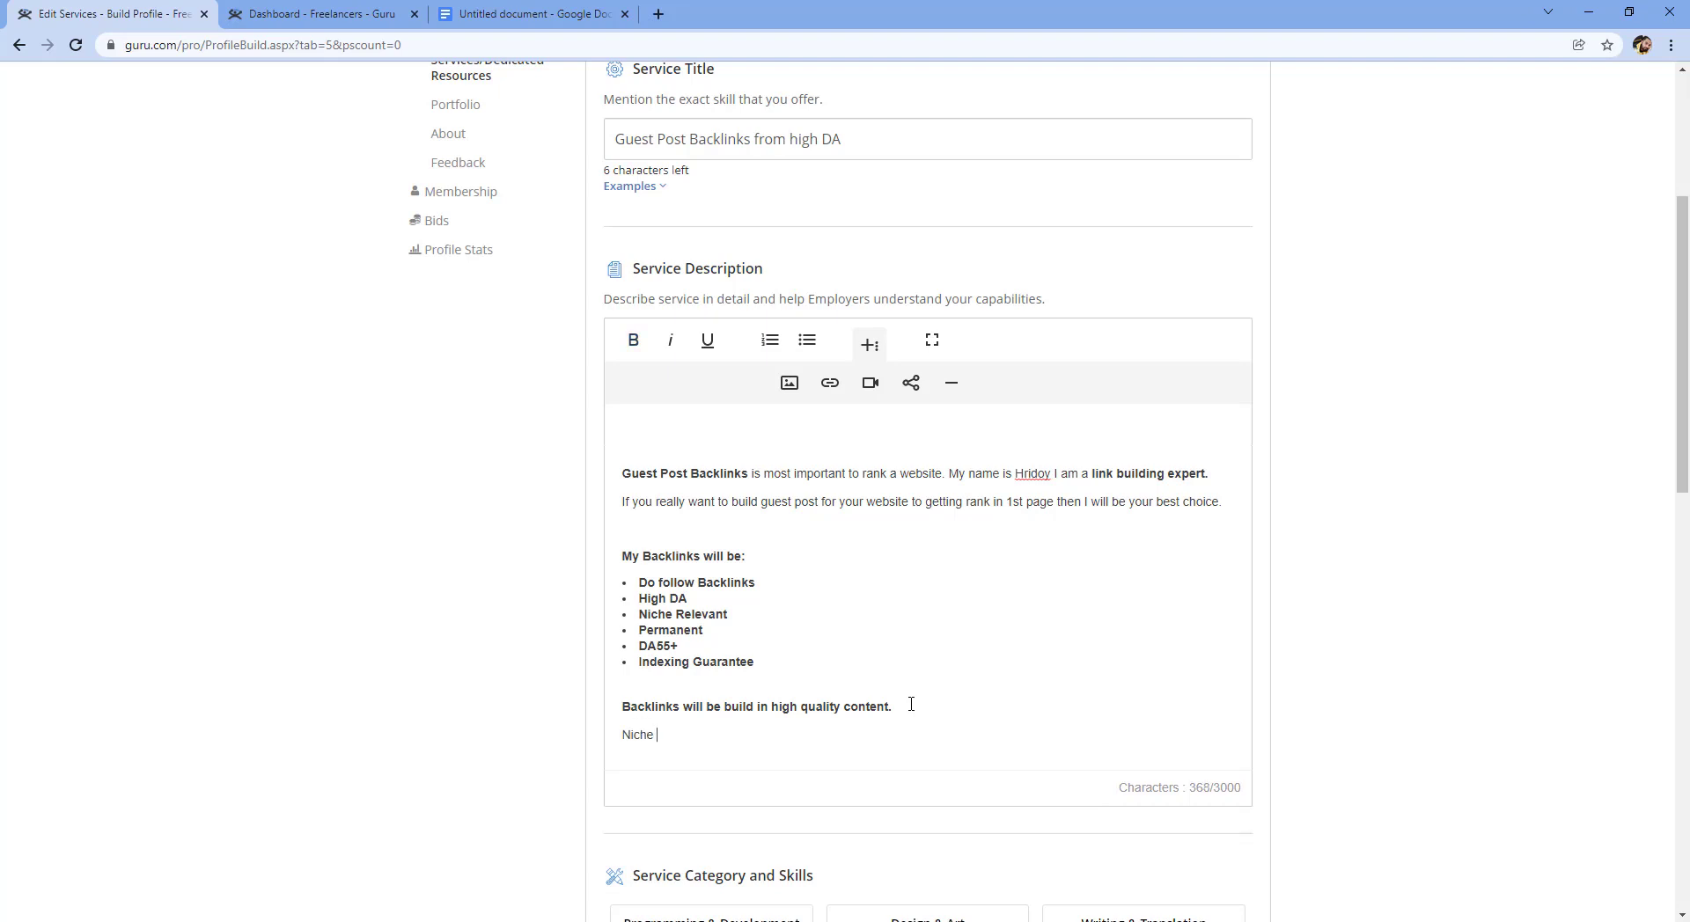
type("that I accept:")
key("Return")
key("Return")
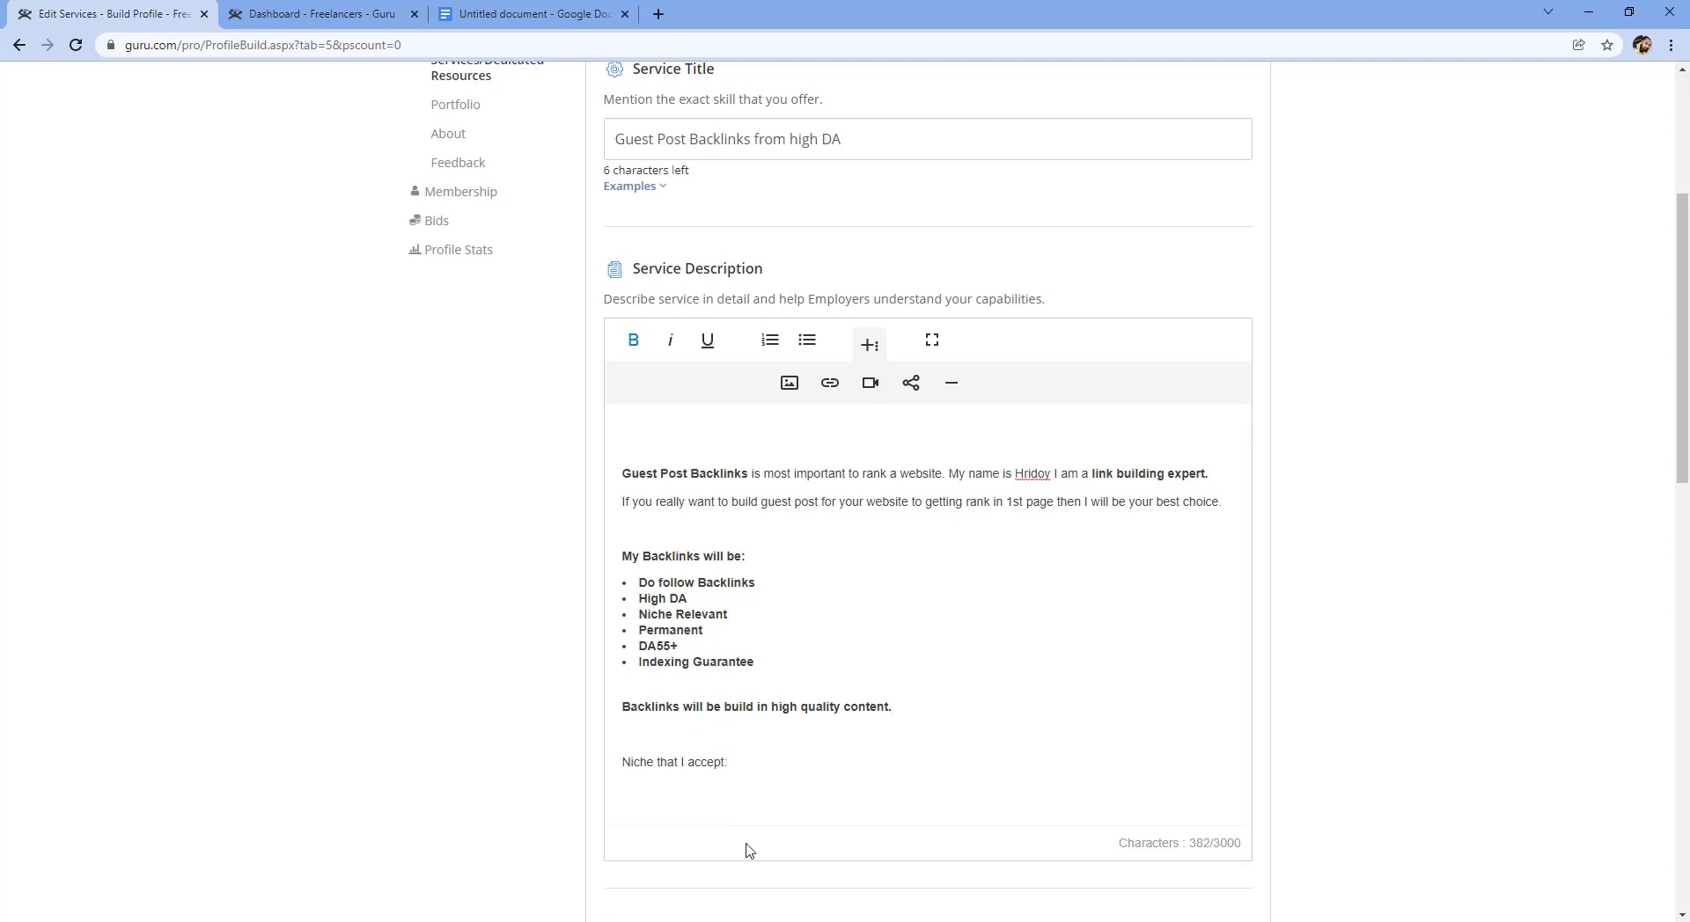
- Make the line "Niche that I accept:" bold
left_click_drag(751, 764, 621, 763)
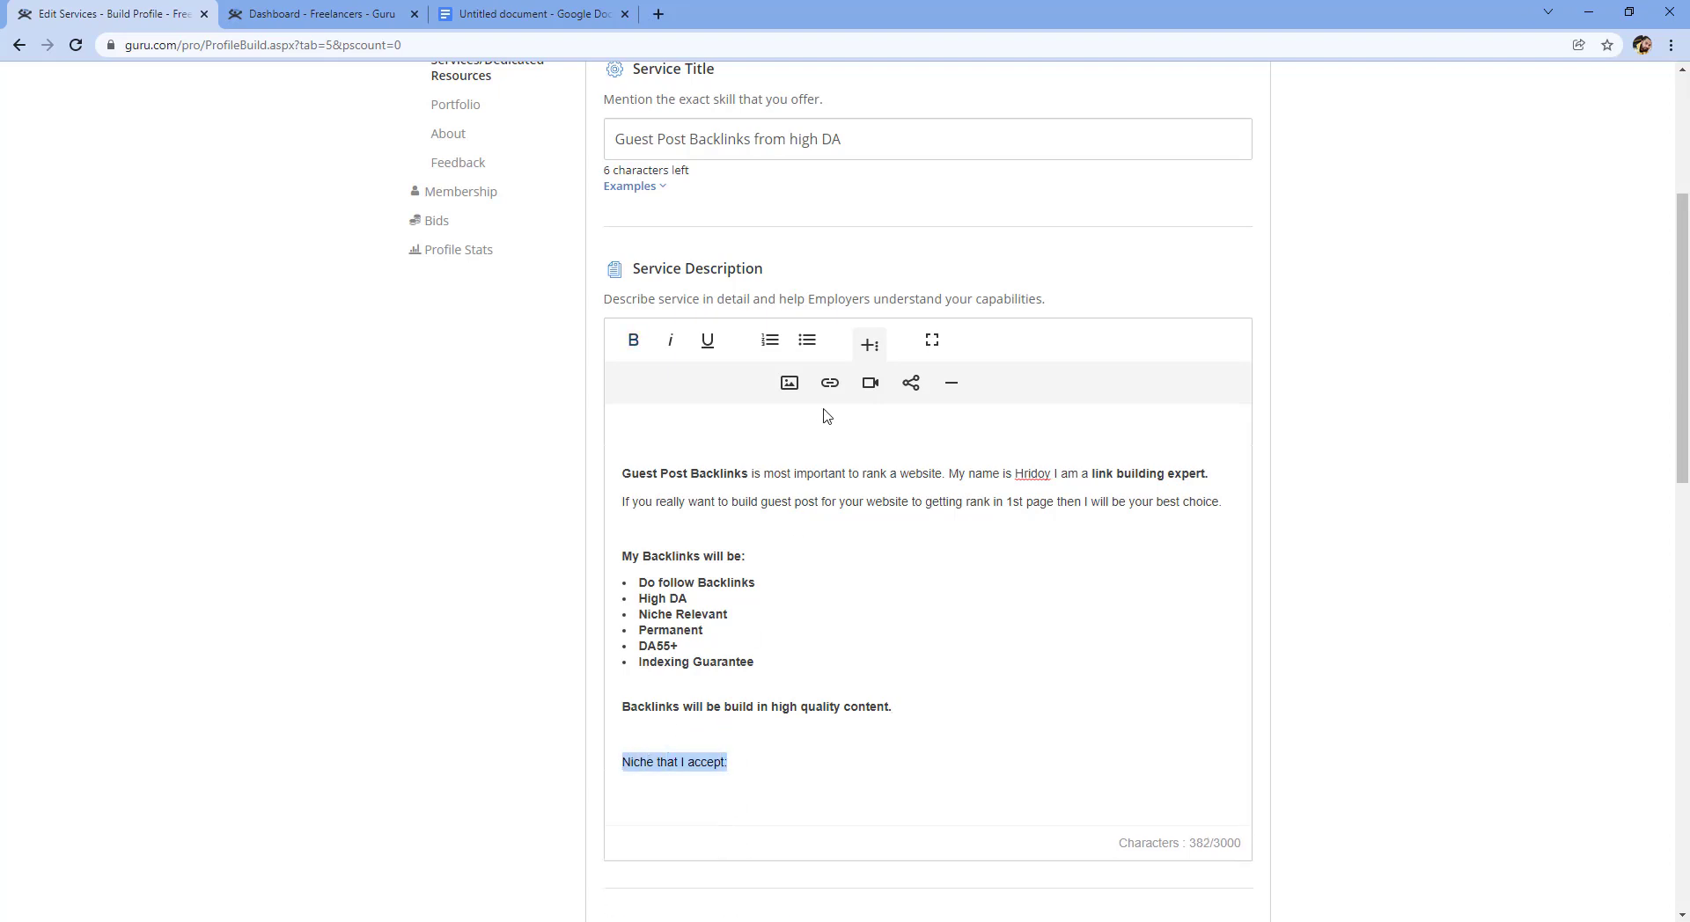
left_click(626, 345)
left_click(770, 768)
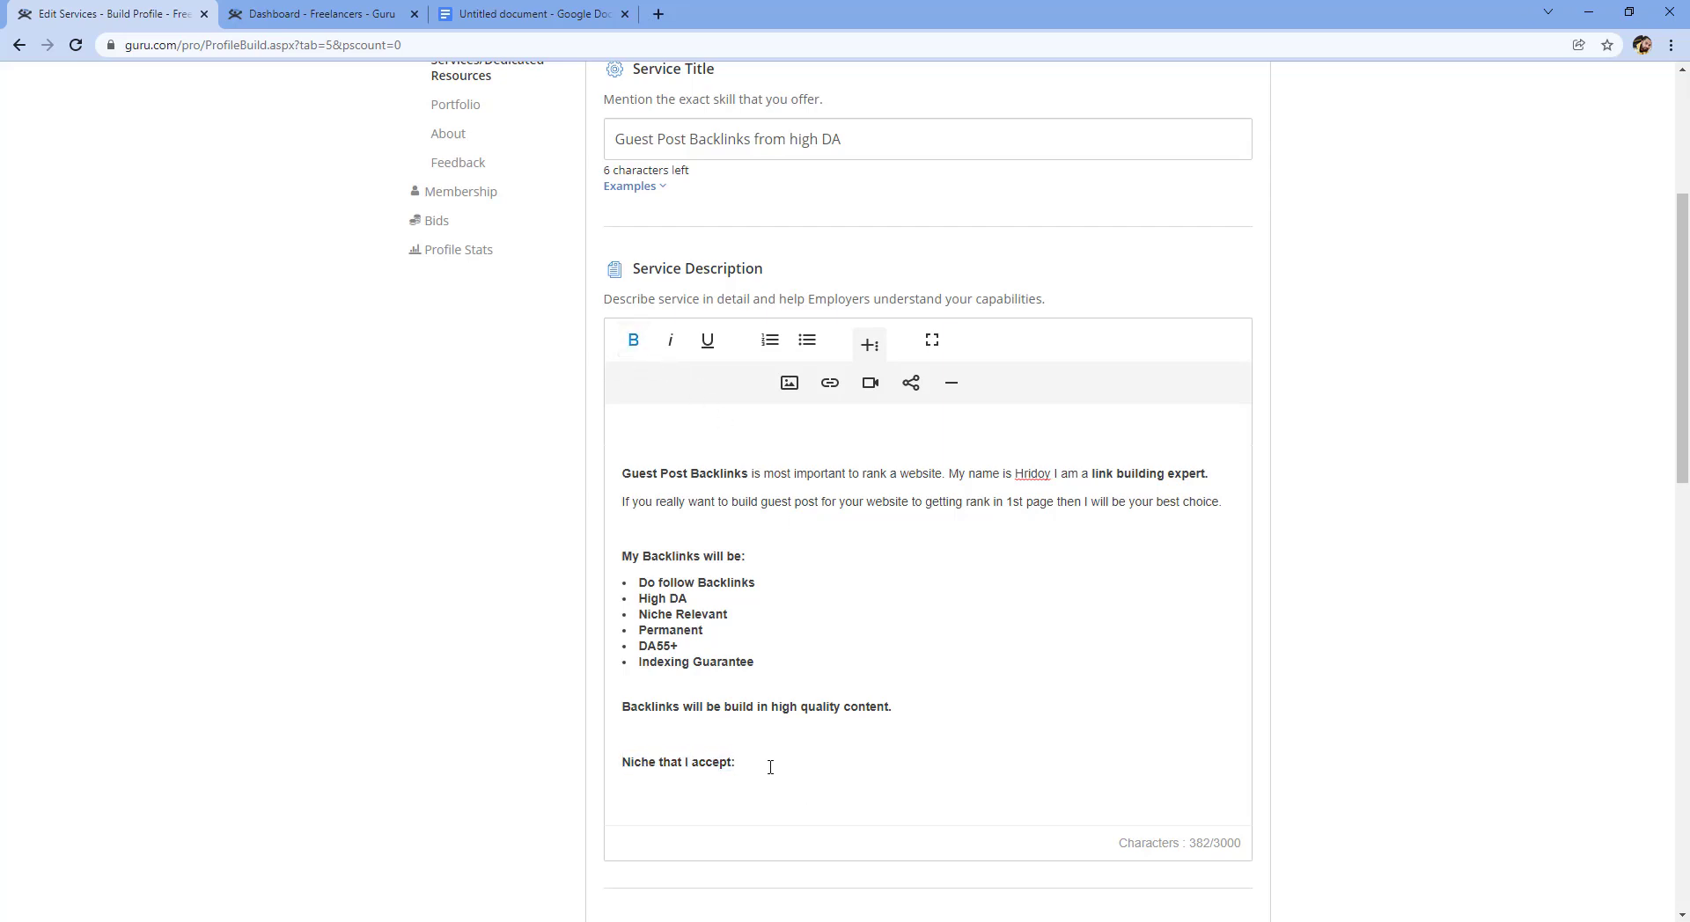
- Start a bulleted list under "Niche that I accept:" with the items Health, Tech, Business and Real Estate
key("Return")
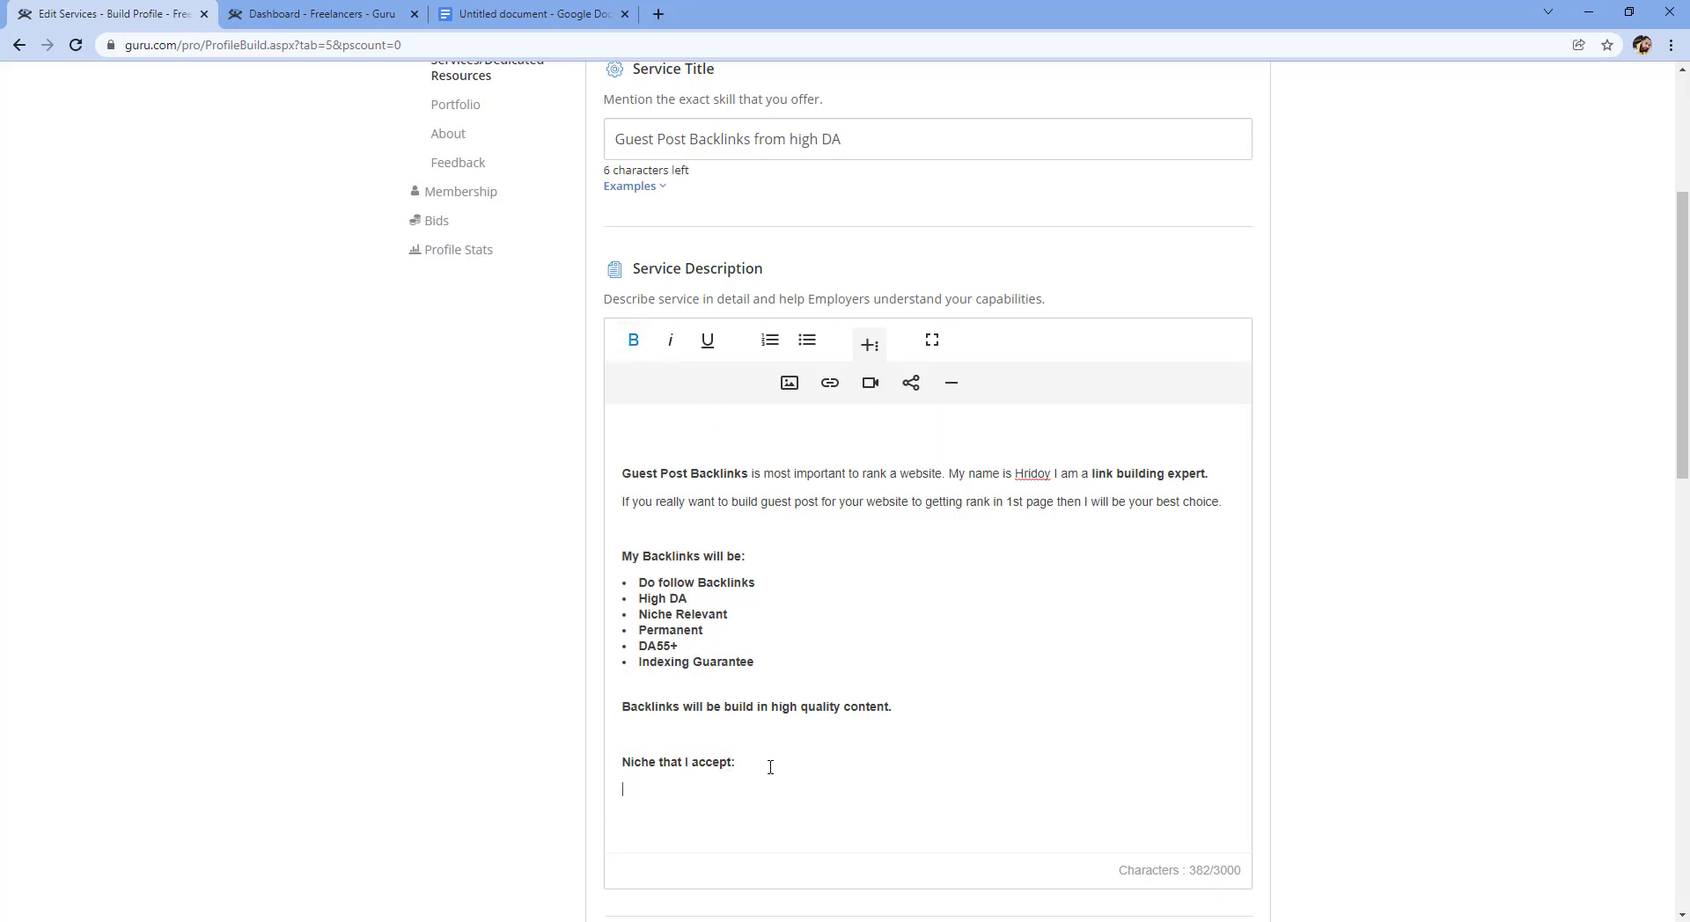
left_click(809, 351)
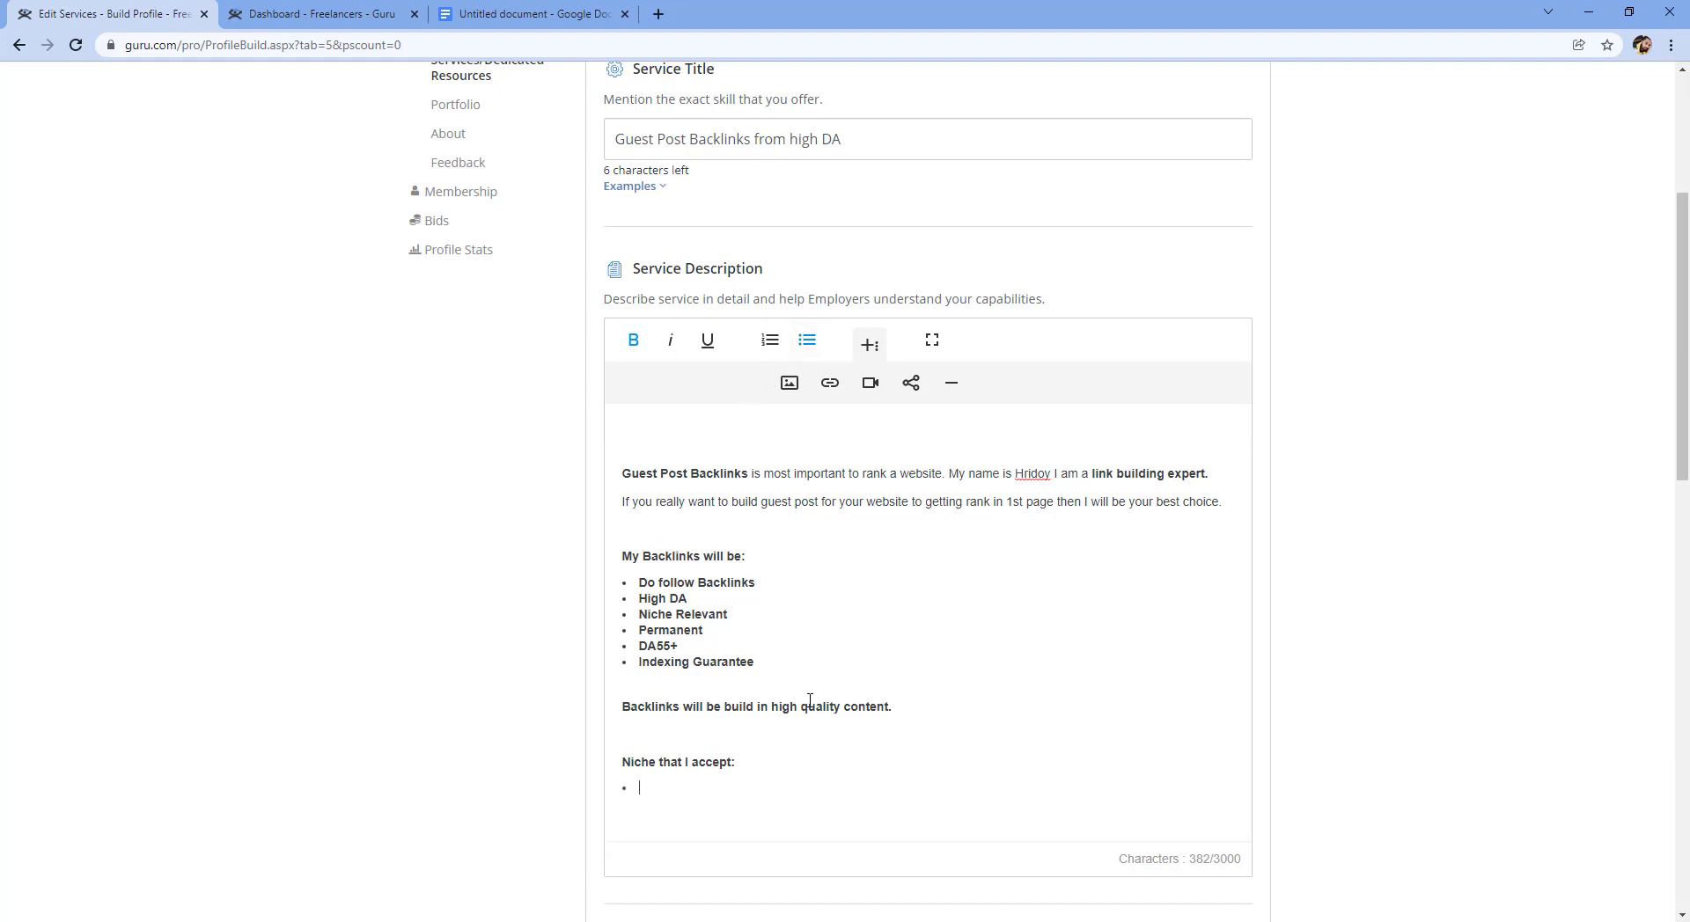
type("Health")
key("Return")
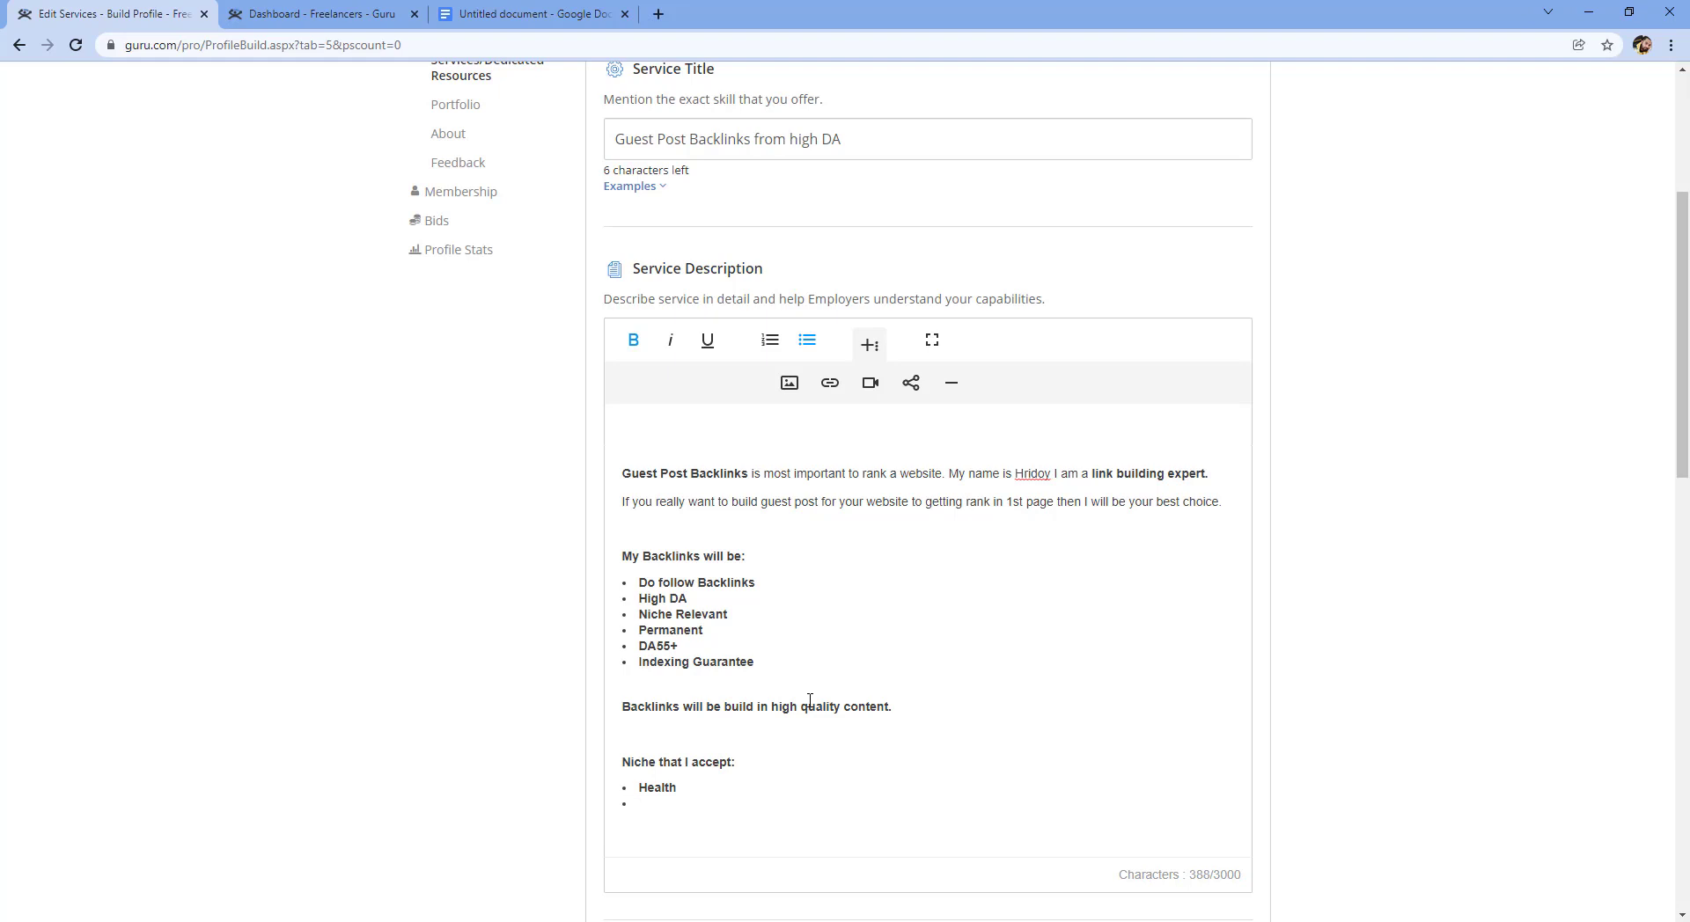
type("Tech")
key("Return")
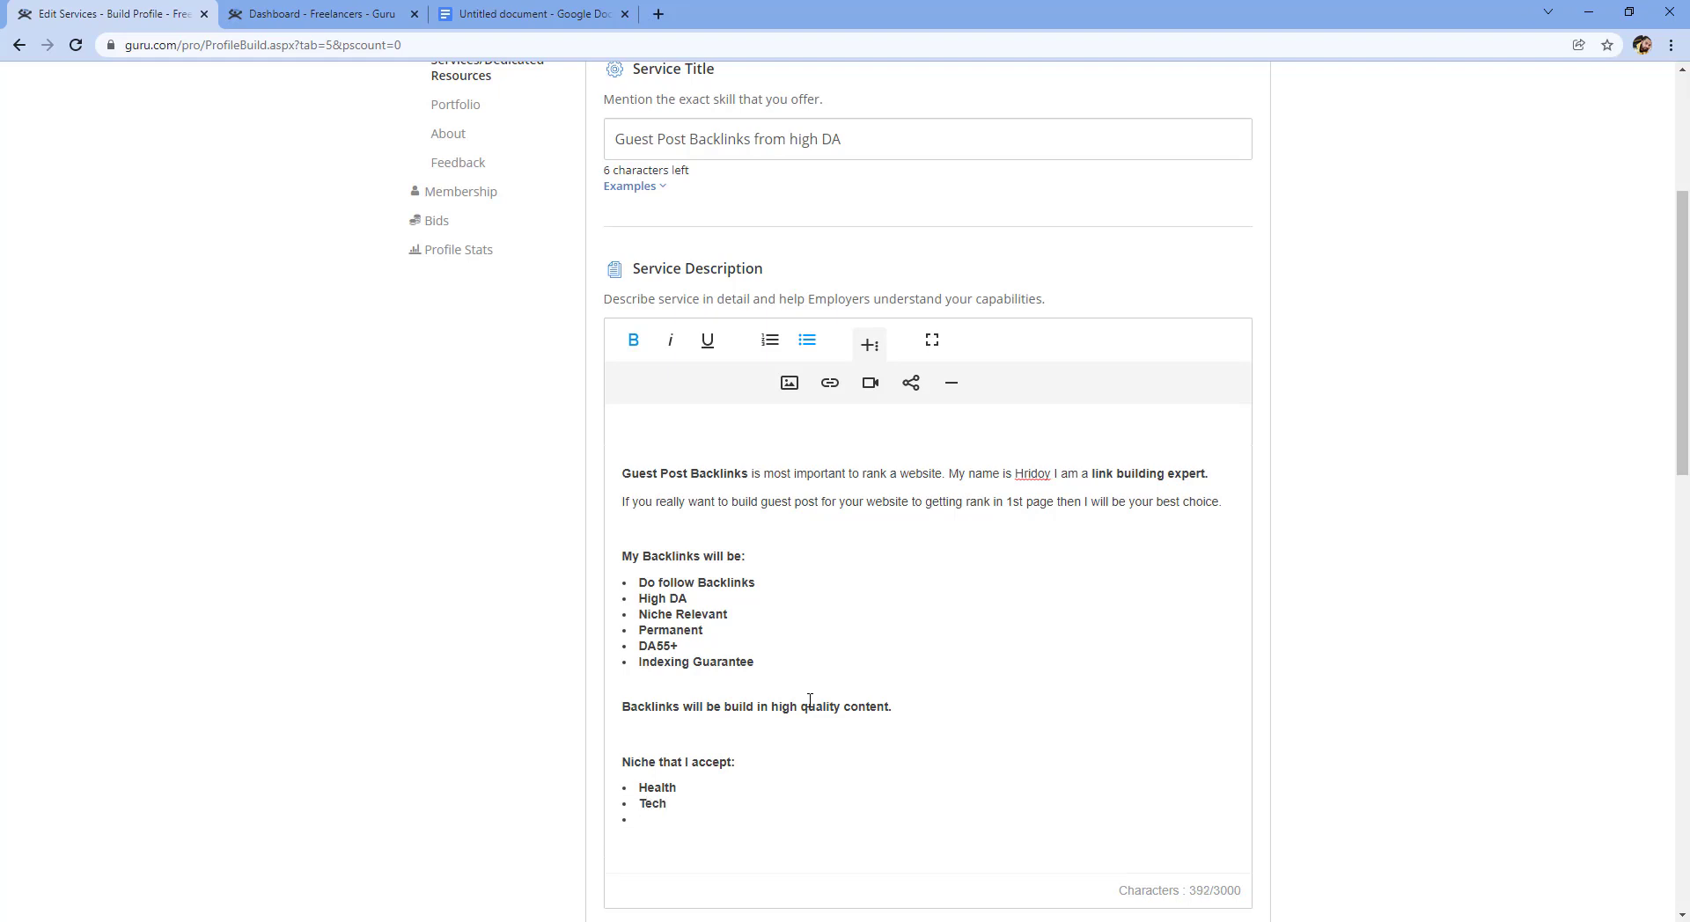
type("Business")
key("Return")
type("Real")
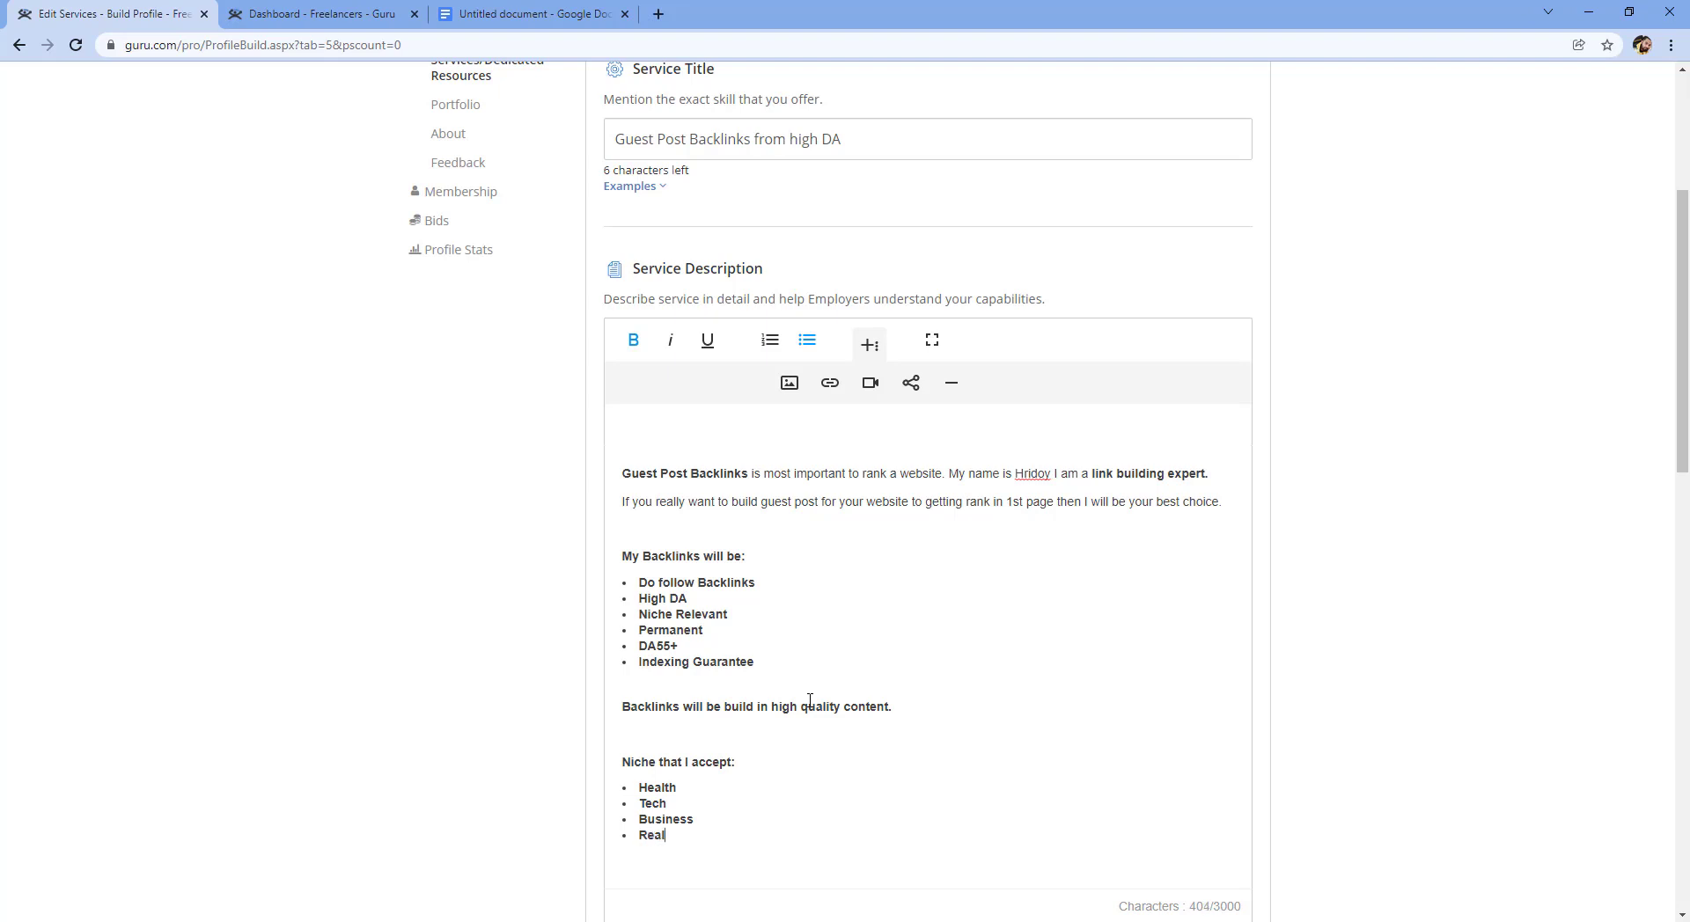
type(" Estate")
key("Return")
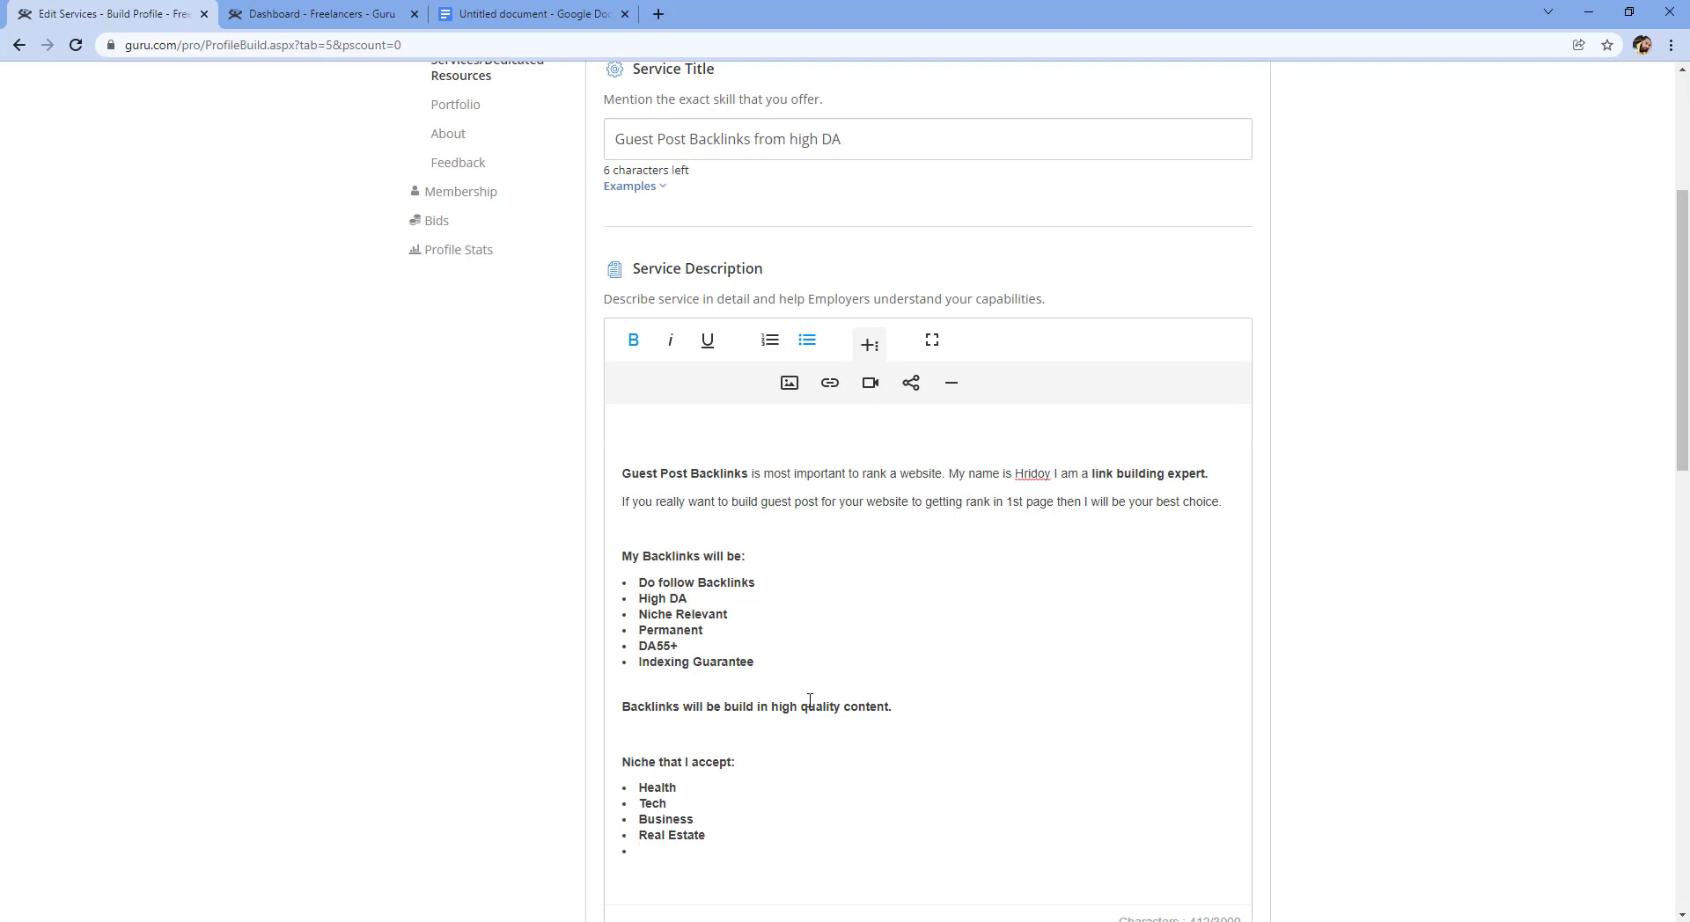
- Add the bullets CBD, Travel, and Fashion and beauty to the list of accepted niches
type("CB")
key("BackSpace")
type("BD")
key("Return")
type("Travel")
key("Return")
scroll(810, 700, "down", 3)
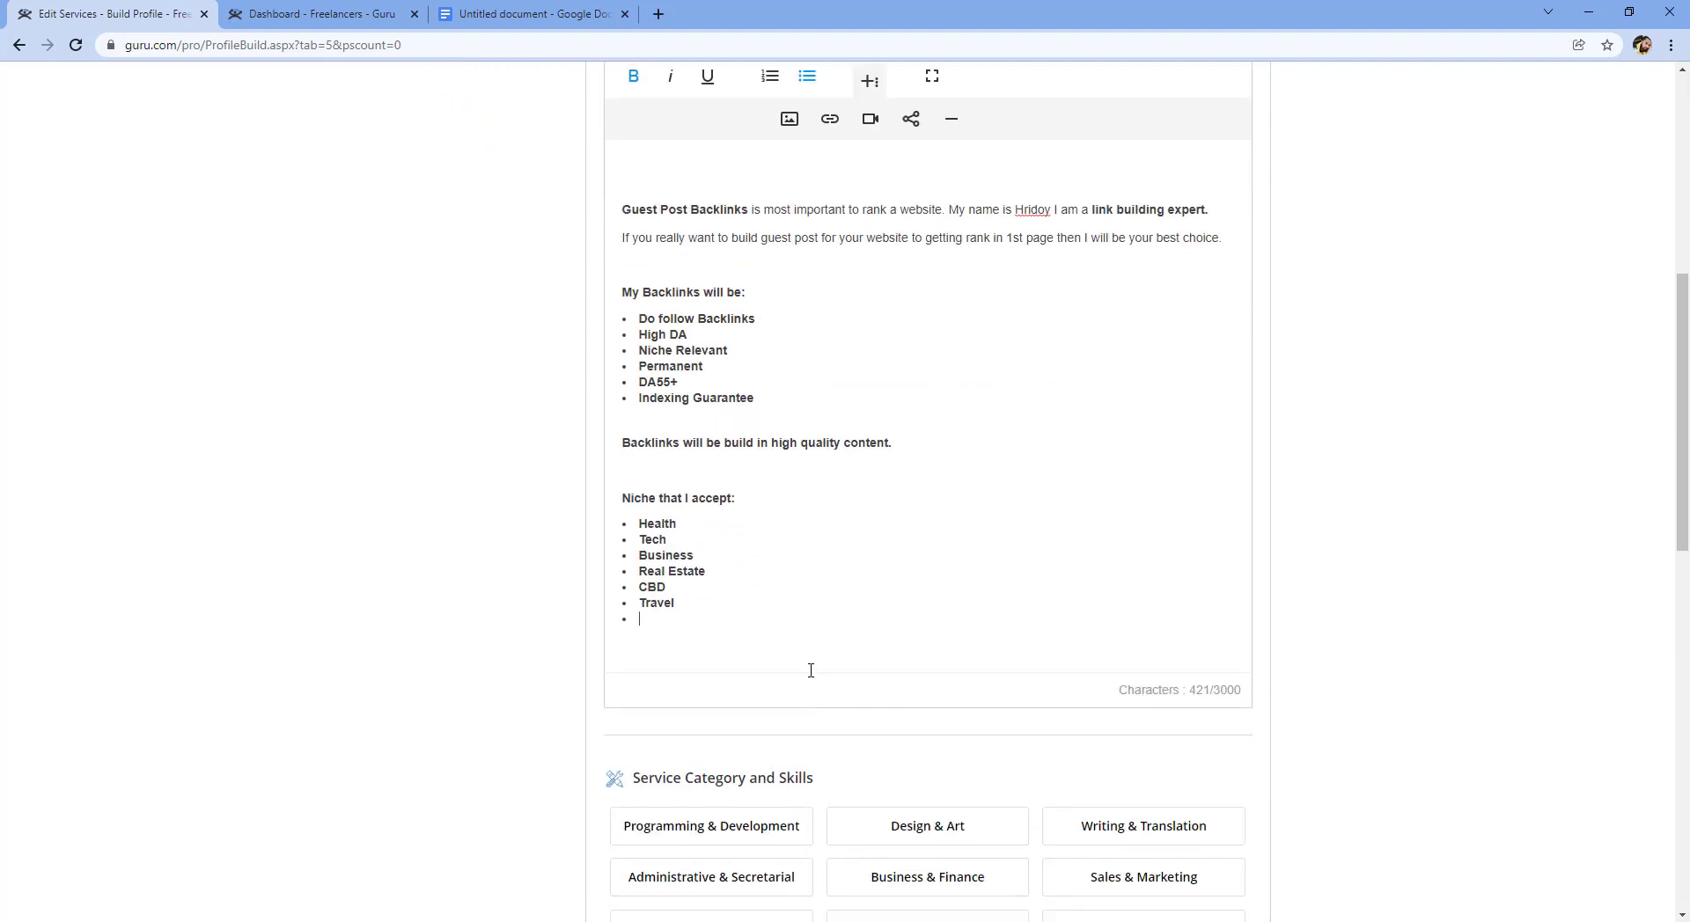
type("Fashion and beauty")
key("Return")
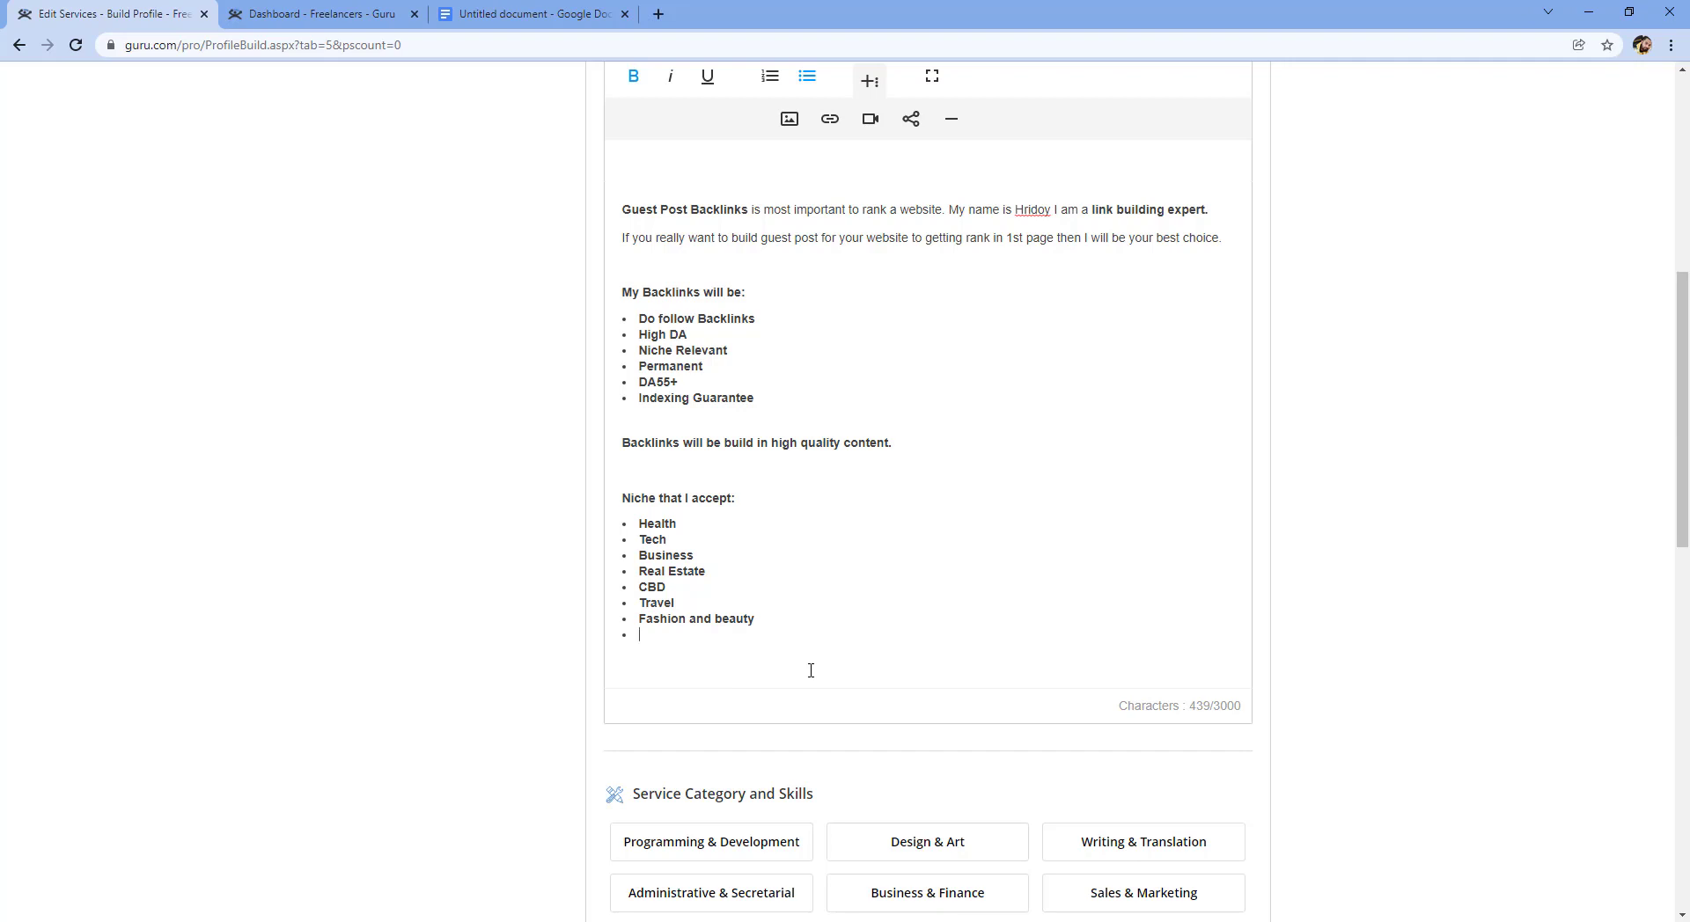
- Finish the niche list with the bullets Marketing, Finance and Ecommerce, and end the list with a plain line below it
type("Marketing")
key("Return")
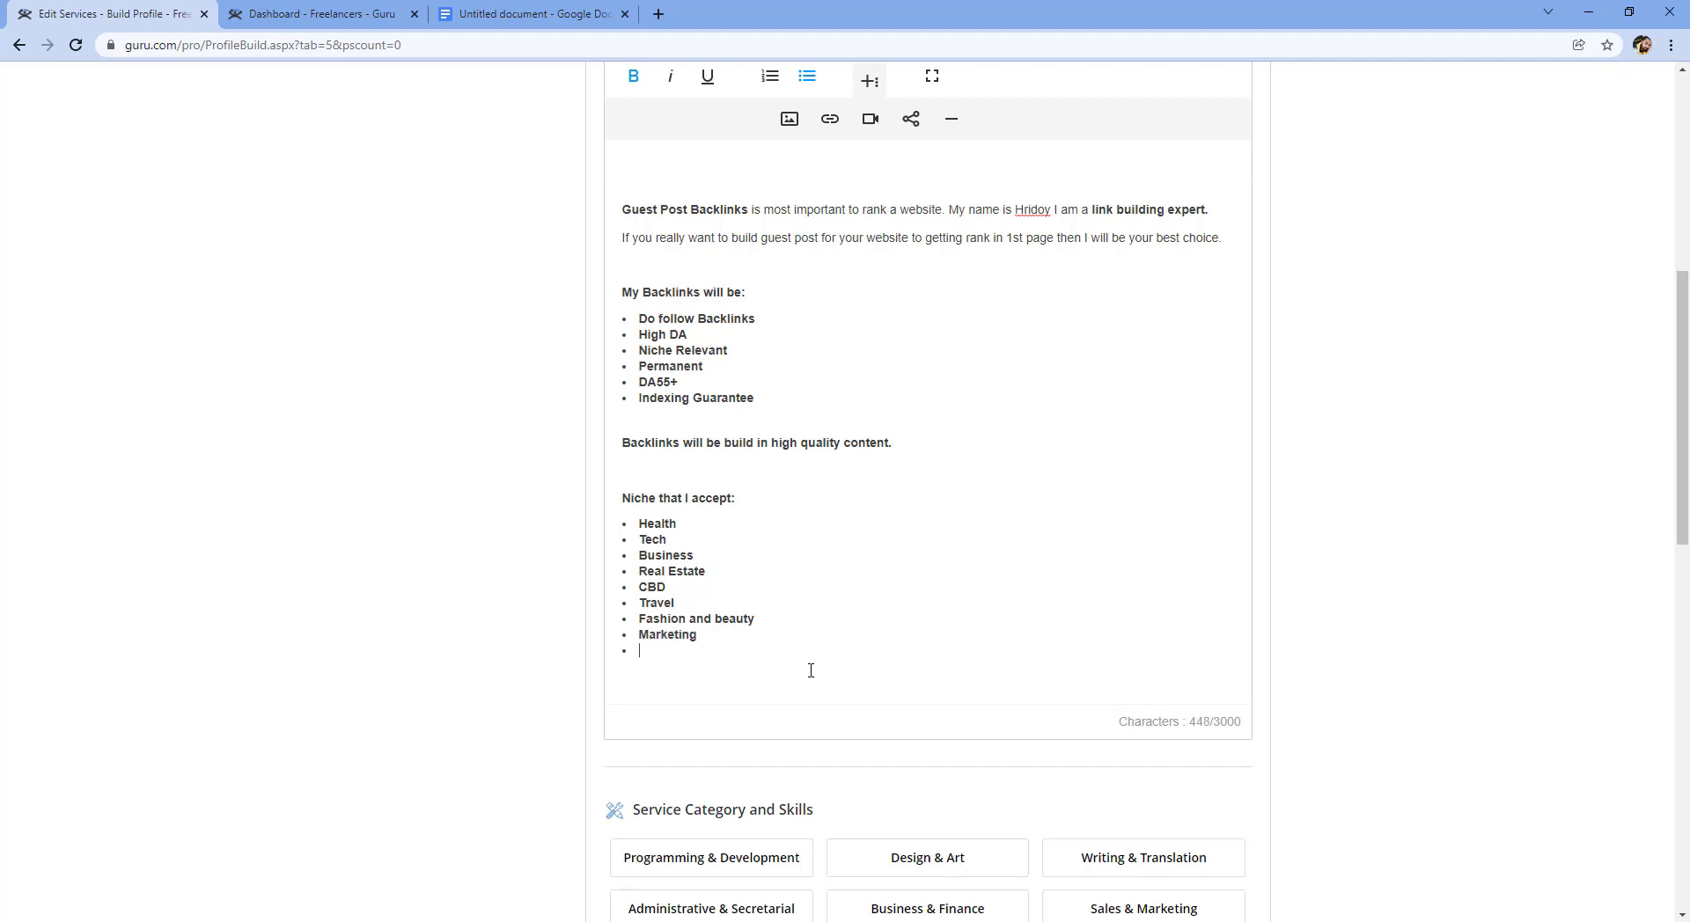
type("Finance")
key("Return")
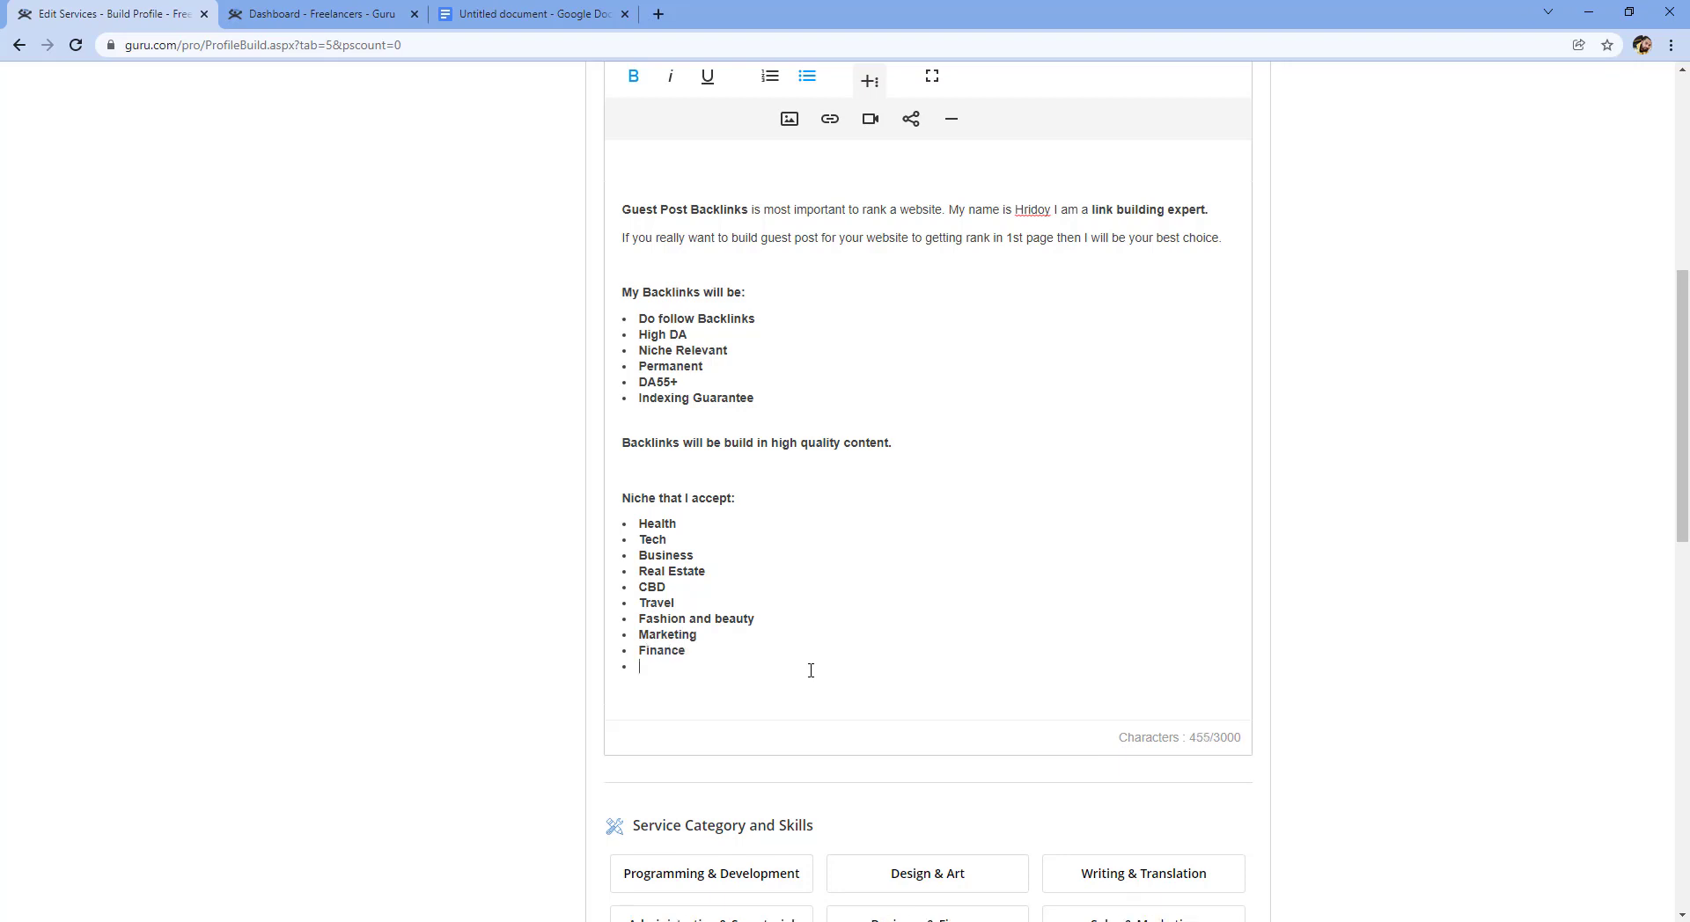
type("Ecommerce")
key("Return")
key("Return")
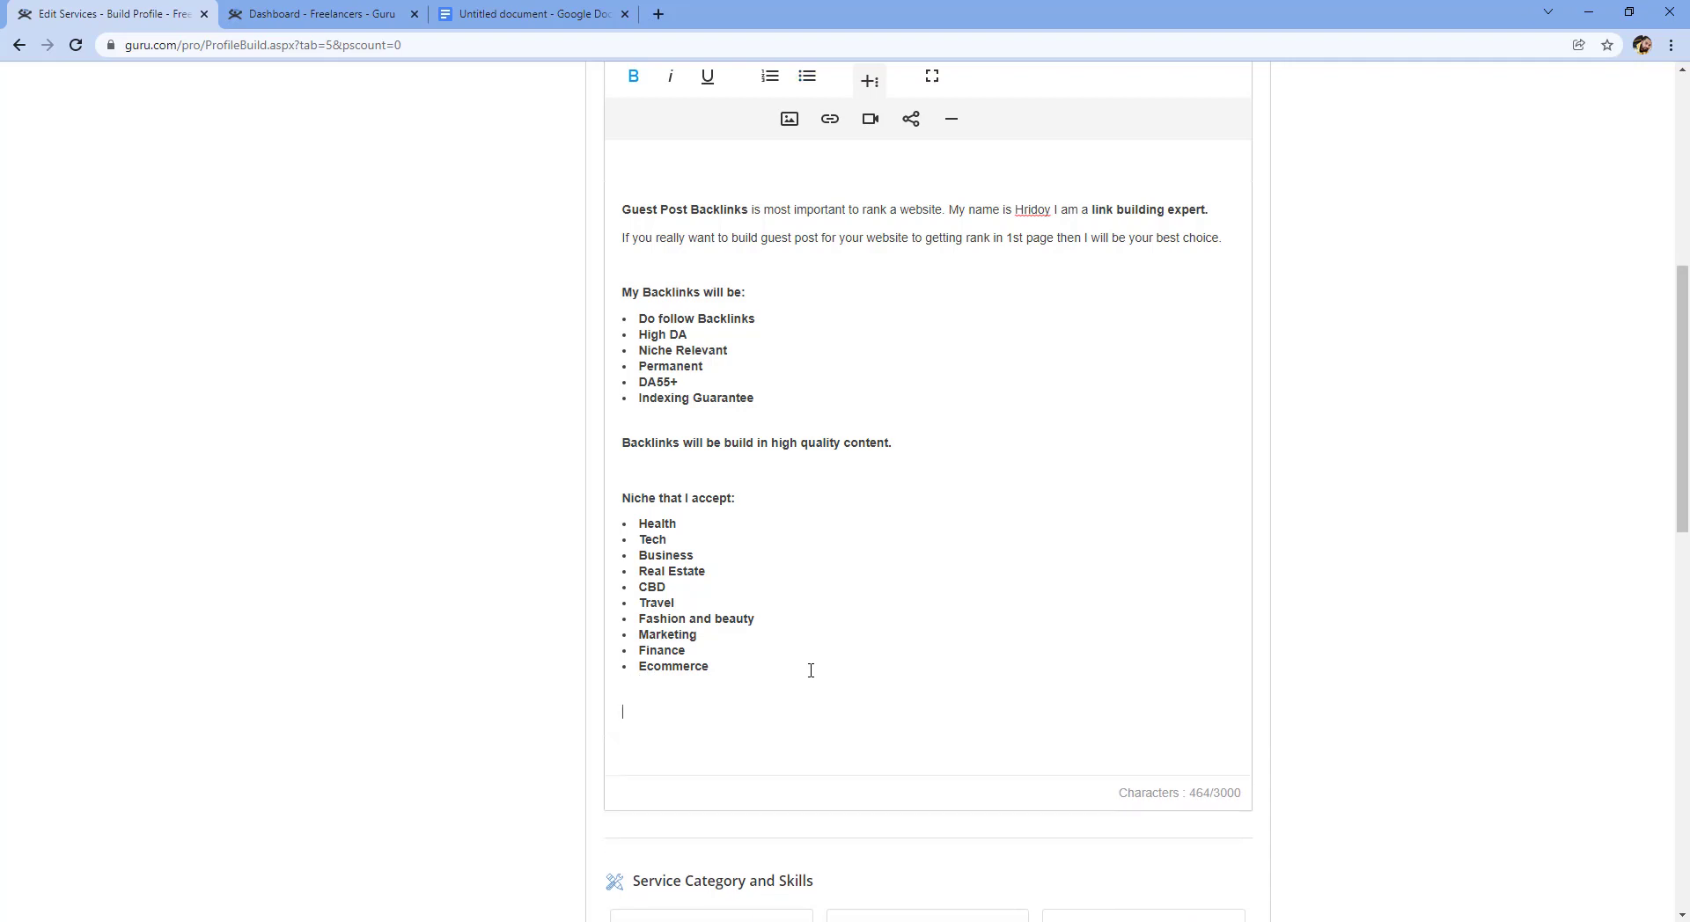
- Write the closing line "Waiting for your response or text" below the niche list
right_click(1039, 215)
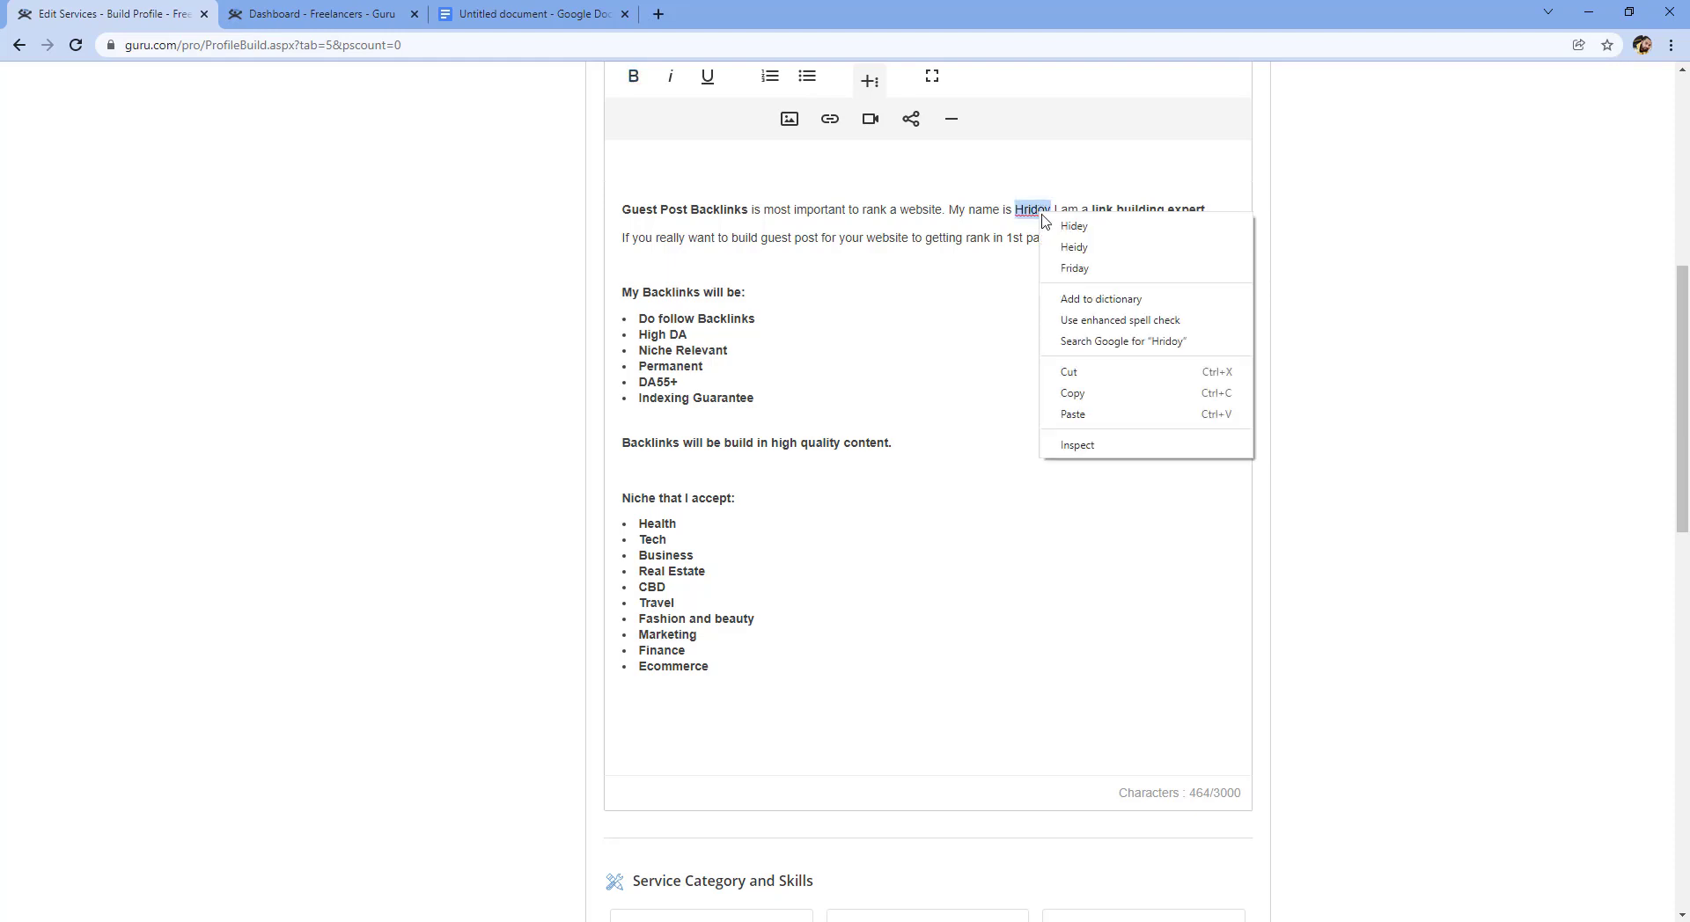
left_click(1060, 663)
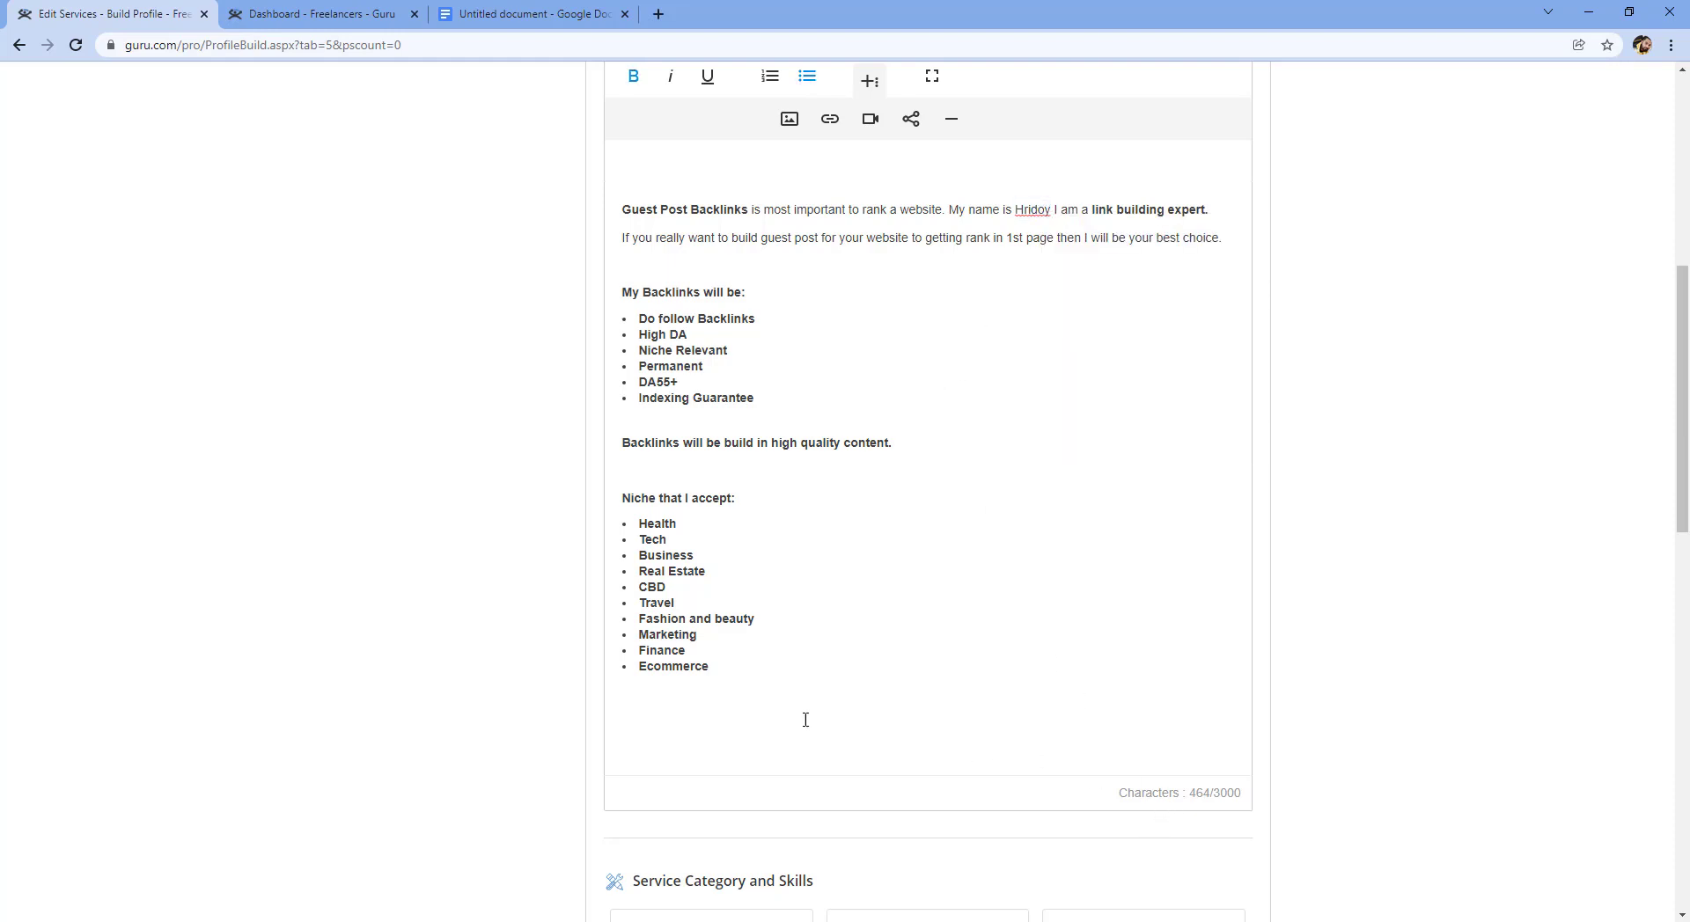
left_click(680, 722)
type("Best")
key("BackSpace")
key("BackSpace")
key("BackSpace")
type("Waiting for your response")
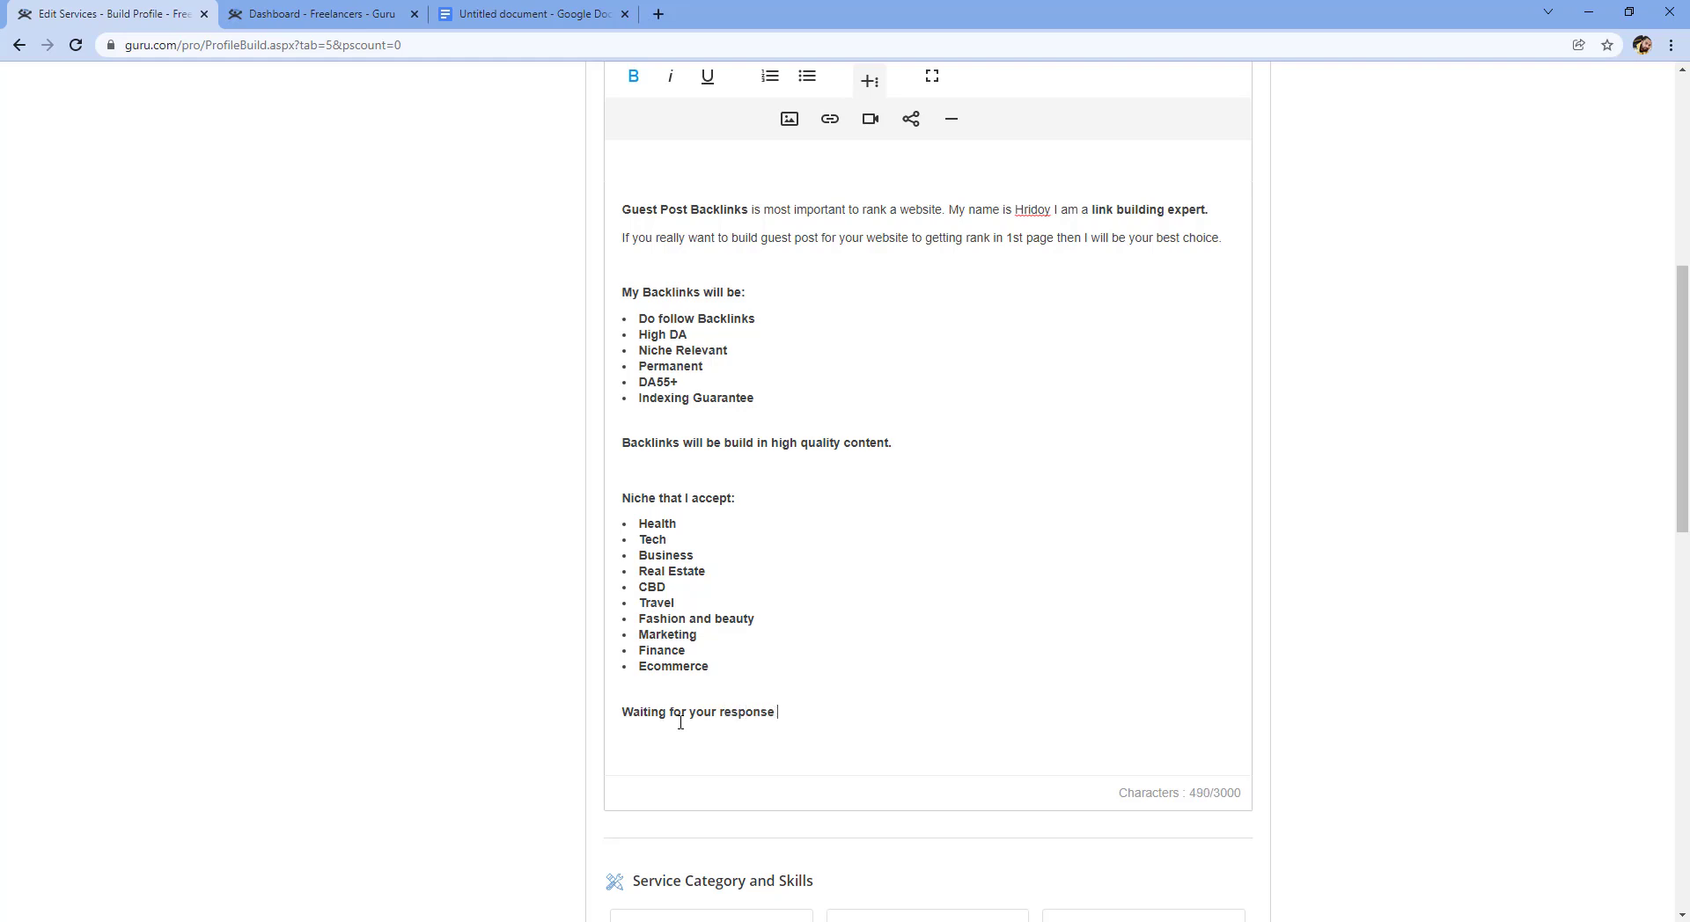
type(" or text")
- Add a sign-off below the closing line with "Regards", the freelancer's name and "Backlinks Expert", and review the description
key("Return")
key("Return")
type("Regards")
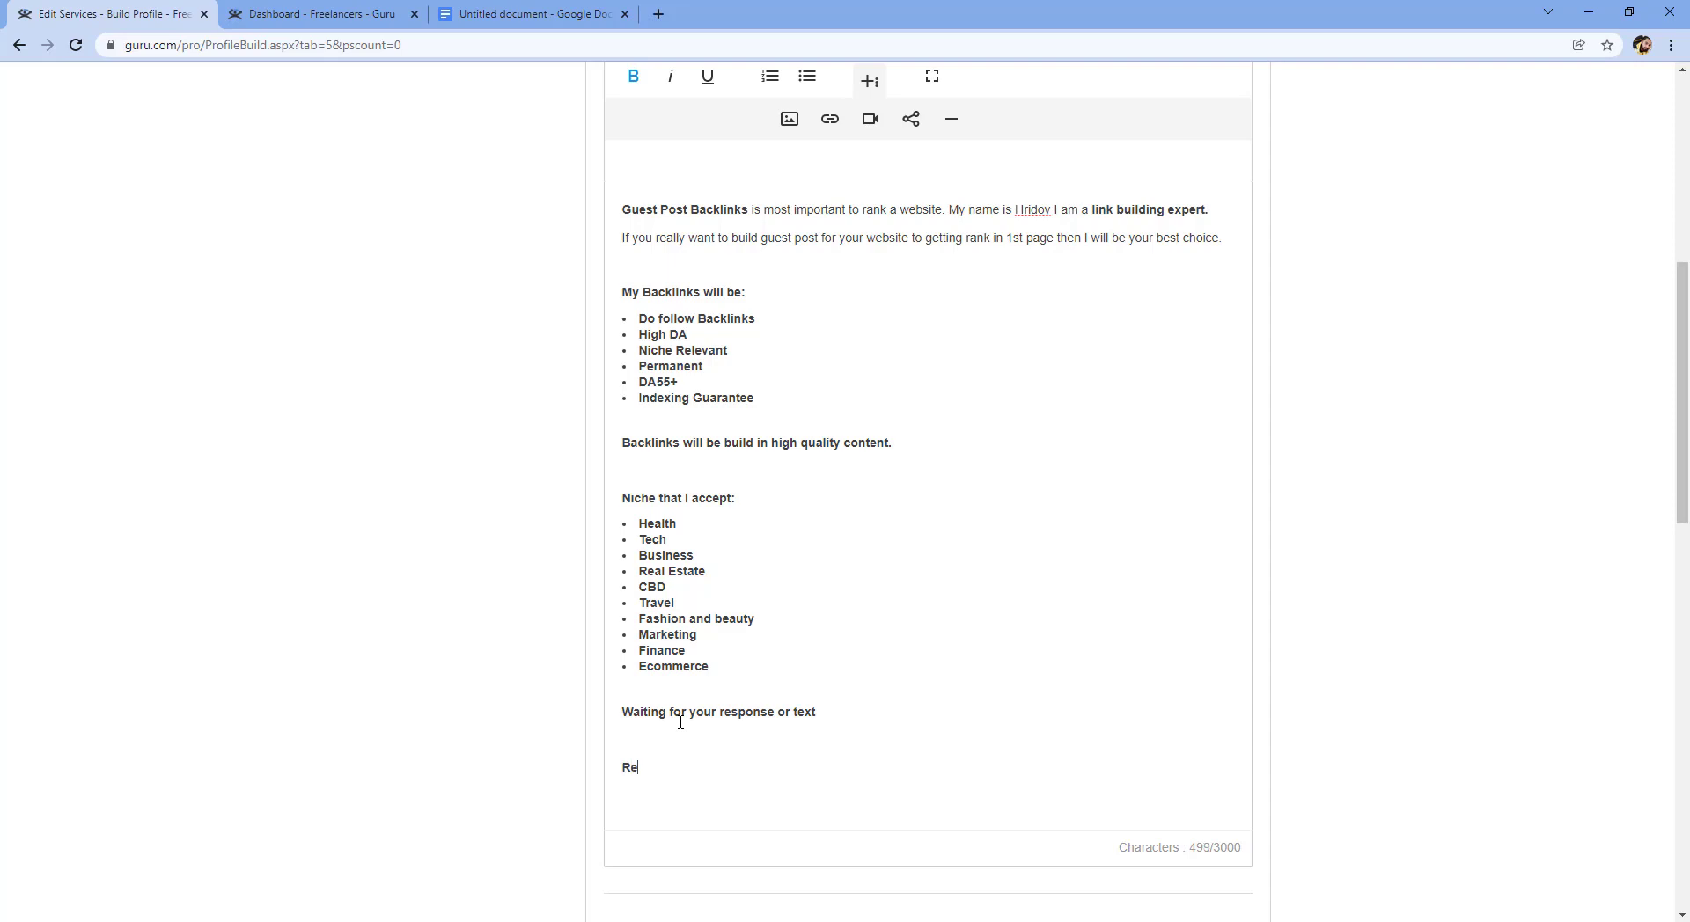
key("Return")
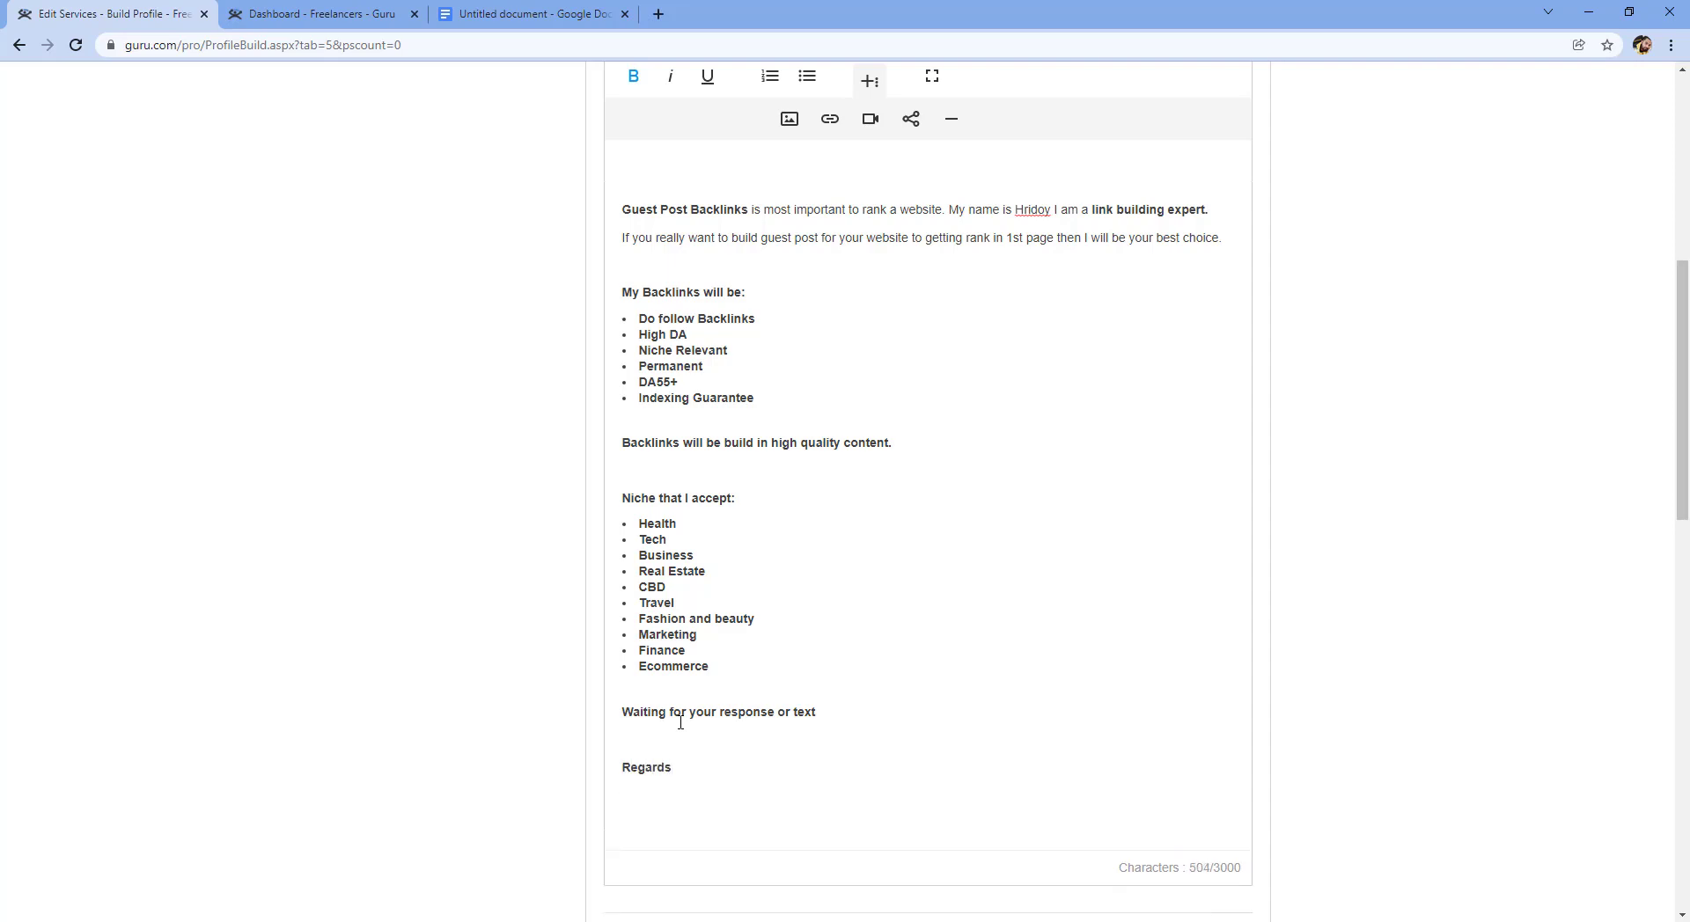
type("Hridoy")
key("Return")
type("Ba")
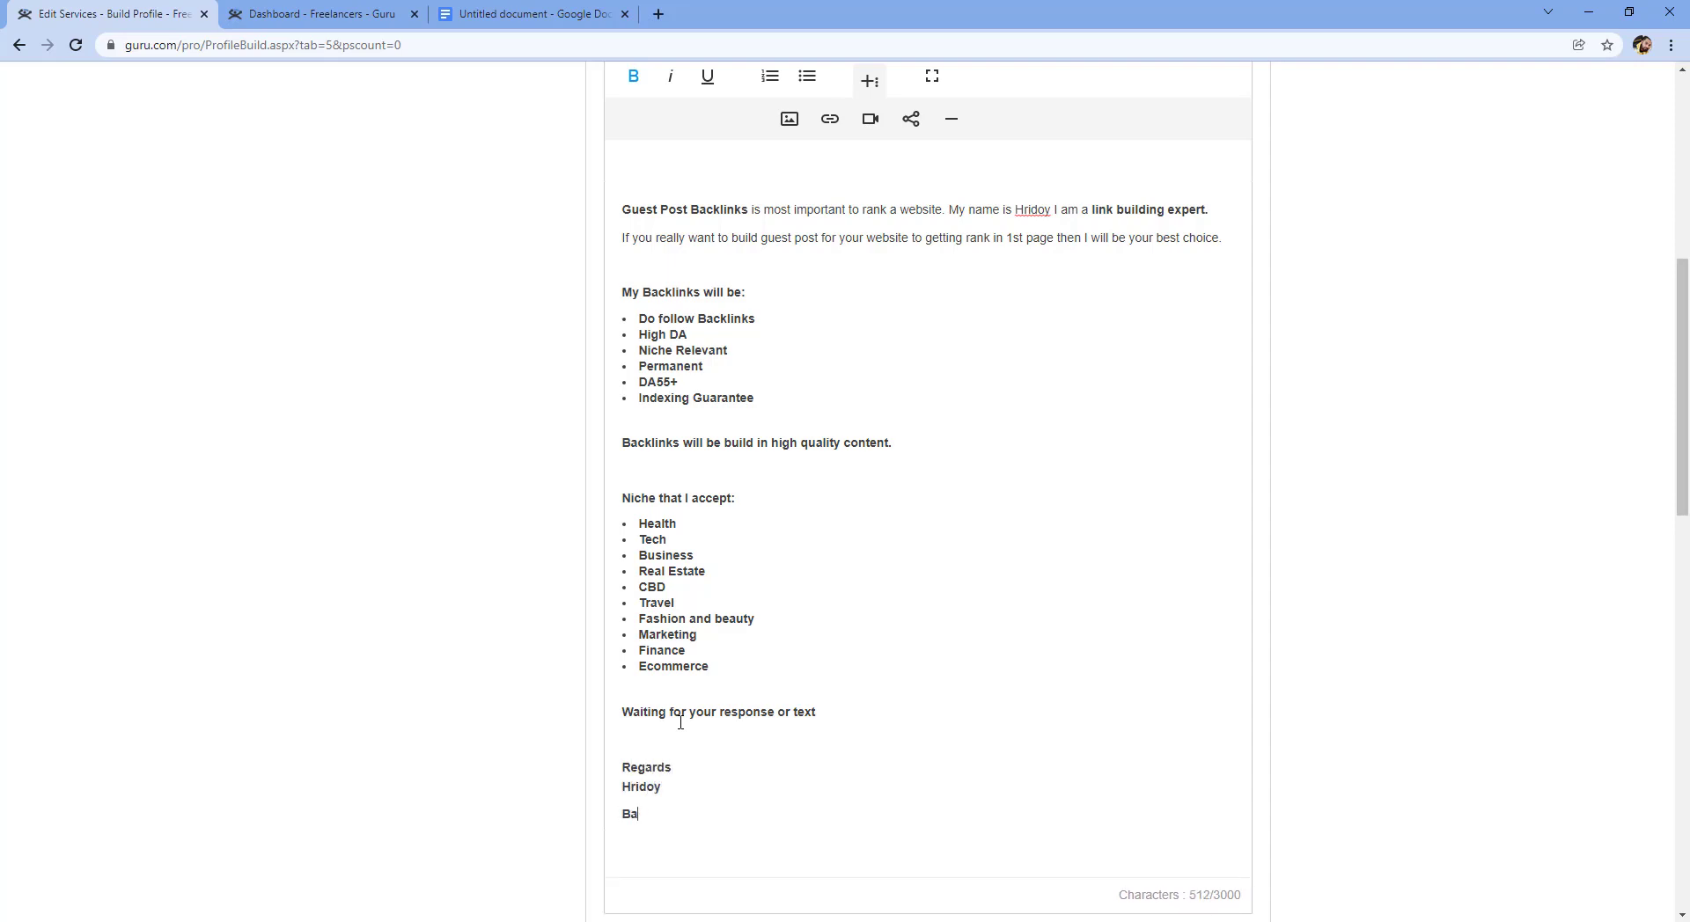
type("cklinks Expert")
scroll(909, 509, "down", 3)
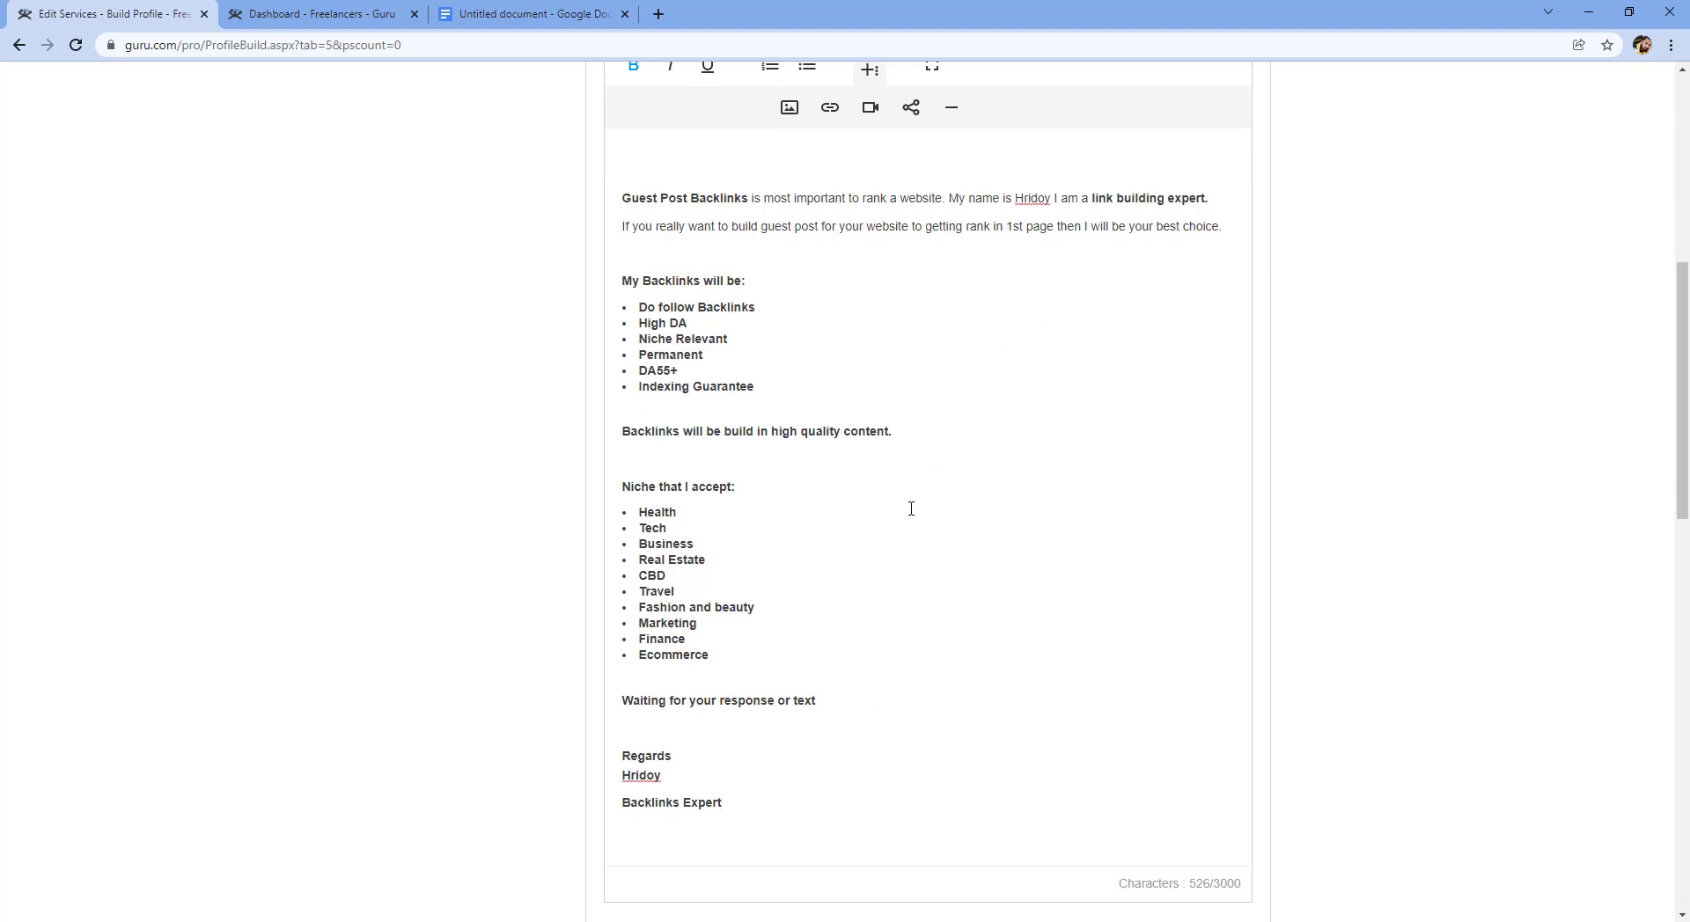
scroll(910, 509, "up", 1)
scroll(909, 510, "up", 2)
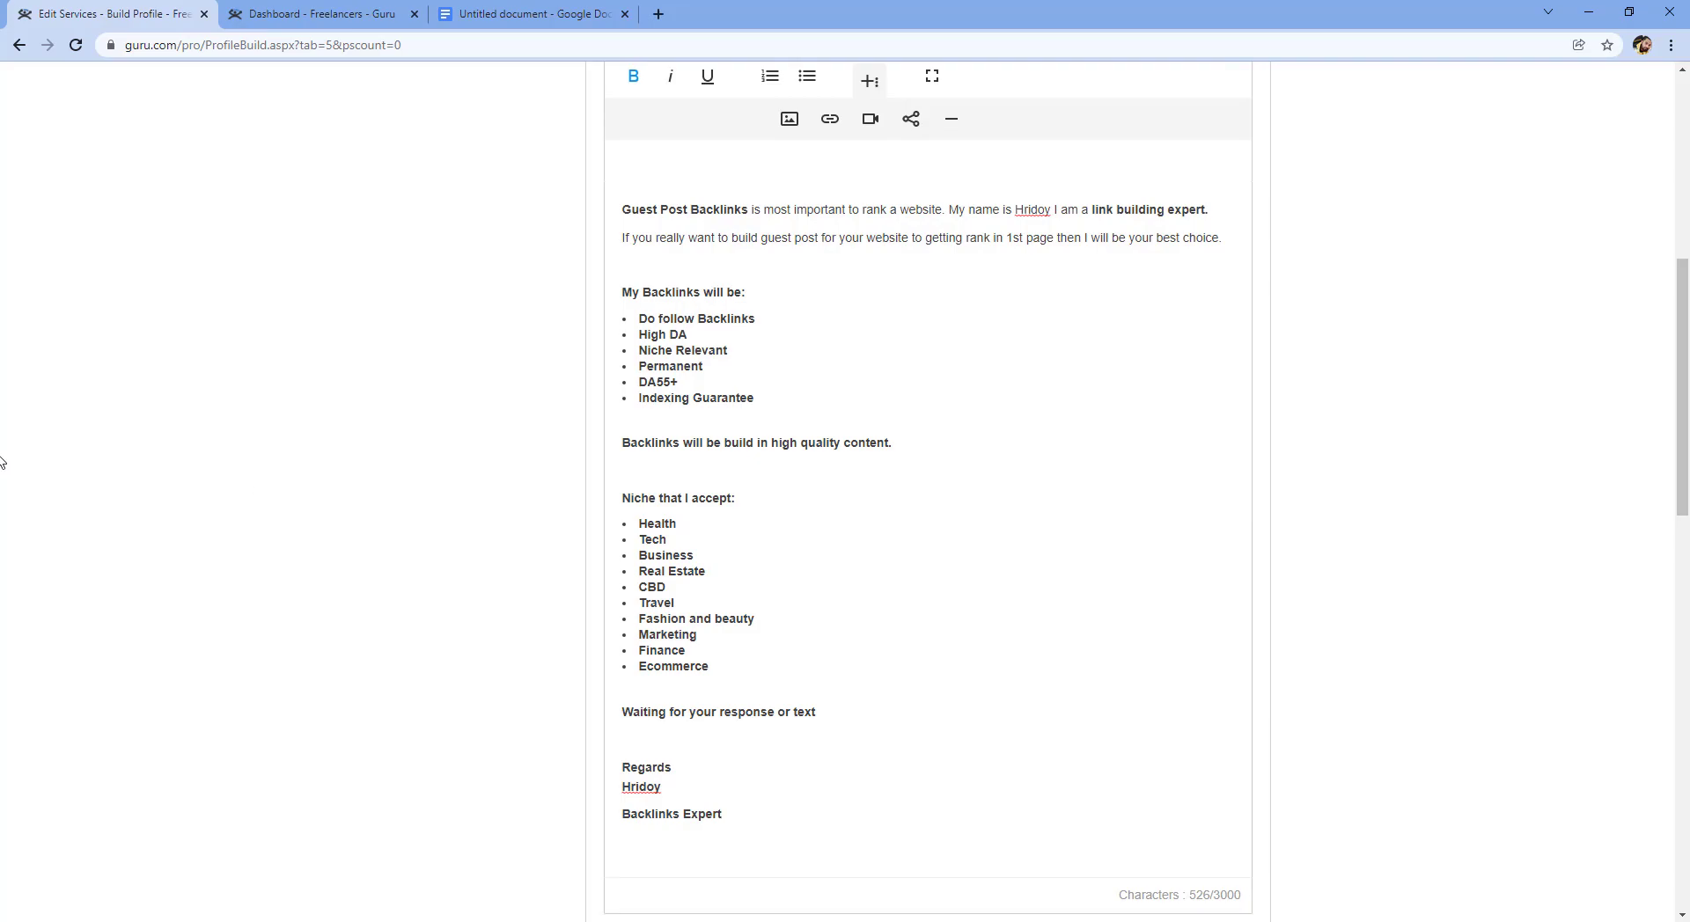
- Capture the blank area beside the description and sketch red arrows and a check mark on the capture
key("Print")
left_click_drag(9, 142, 586, 896)
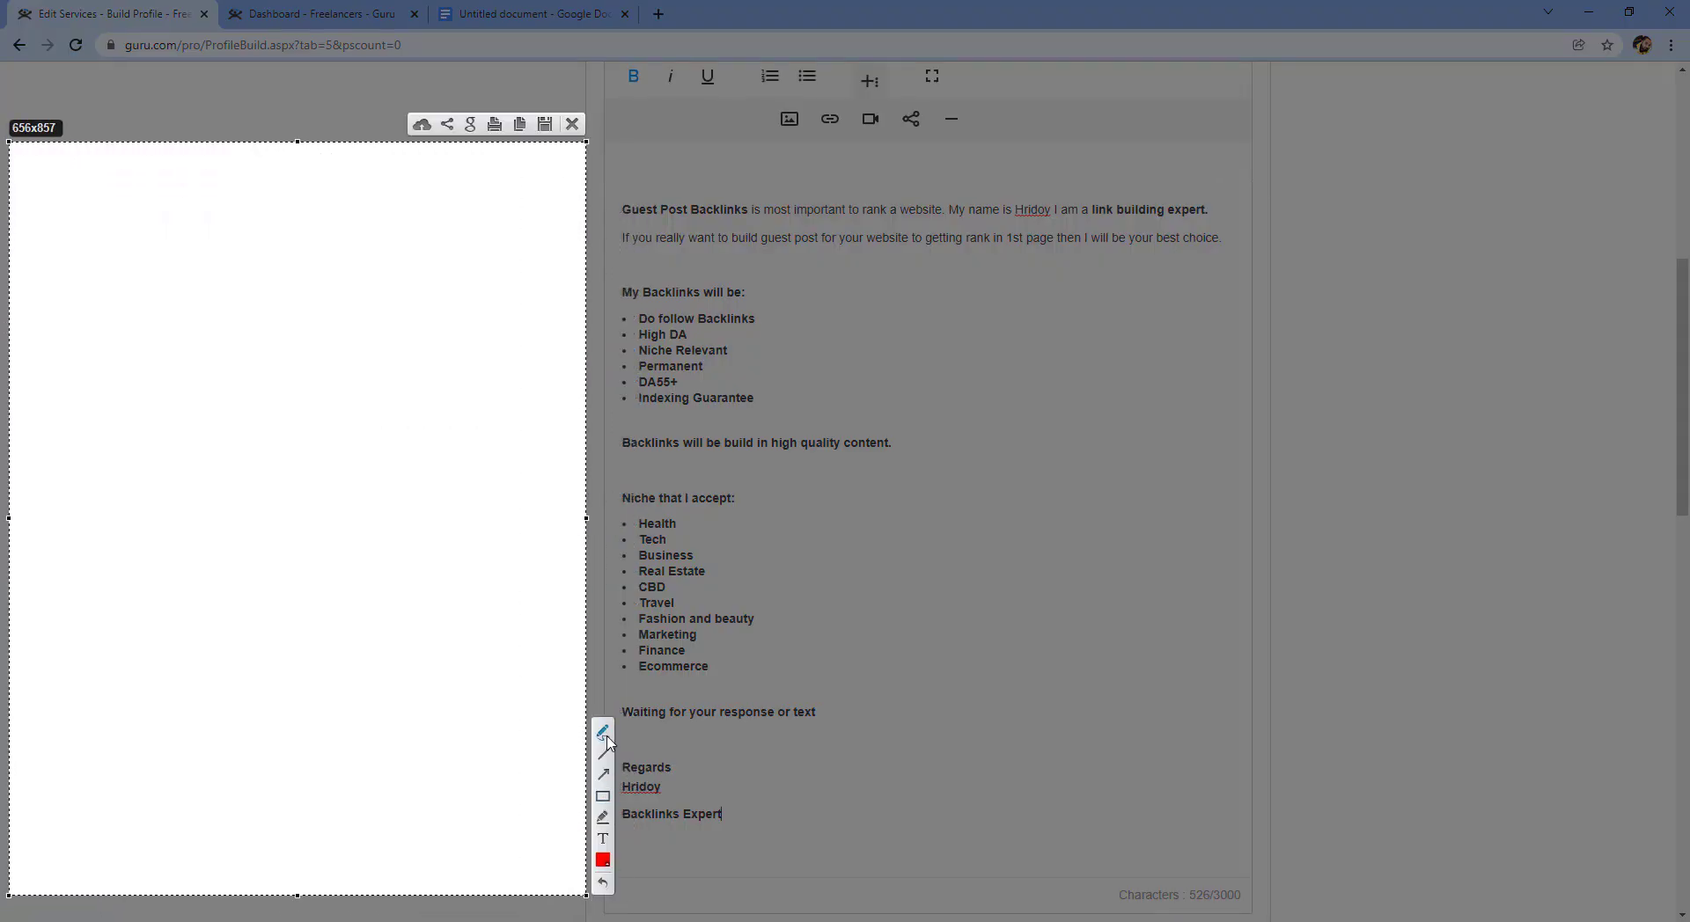
left_click(603, 774)
mouse_move(69, 210)
left_mouse_down()
mouse_move(346, 214)
mouse_move(378, 183)
left_mouse_up()
key("p")
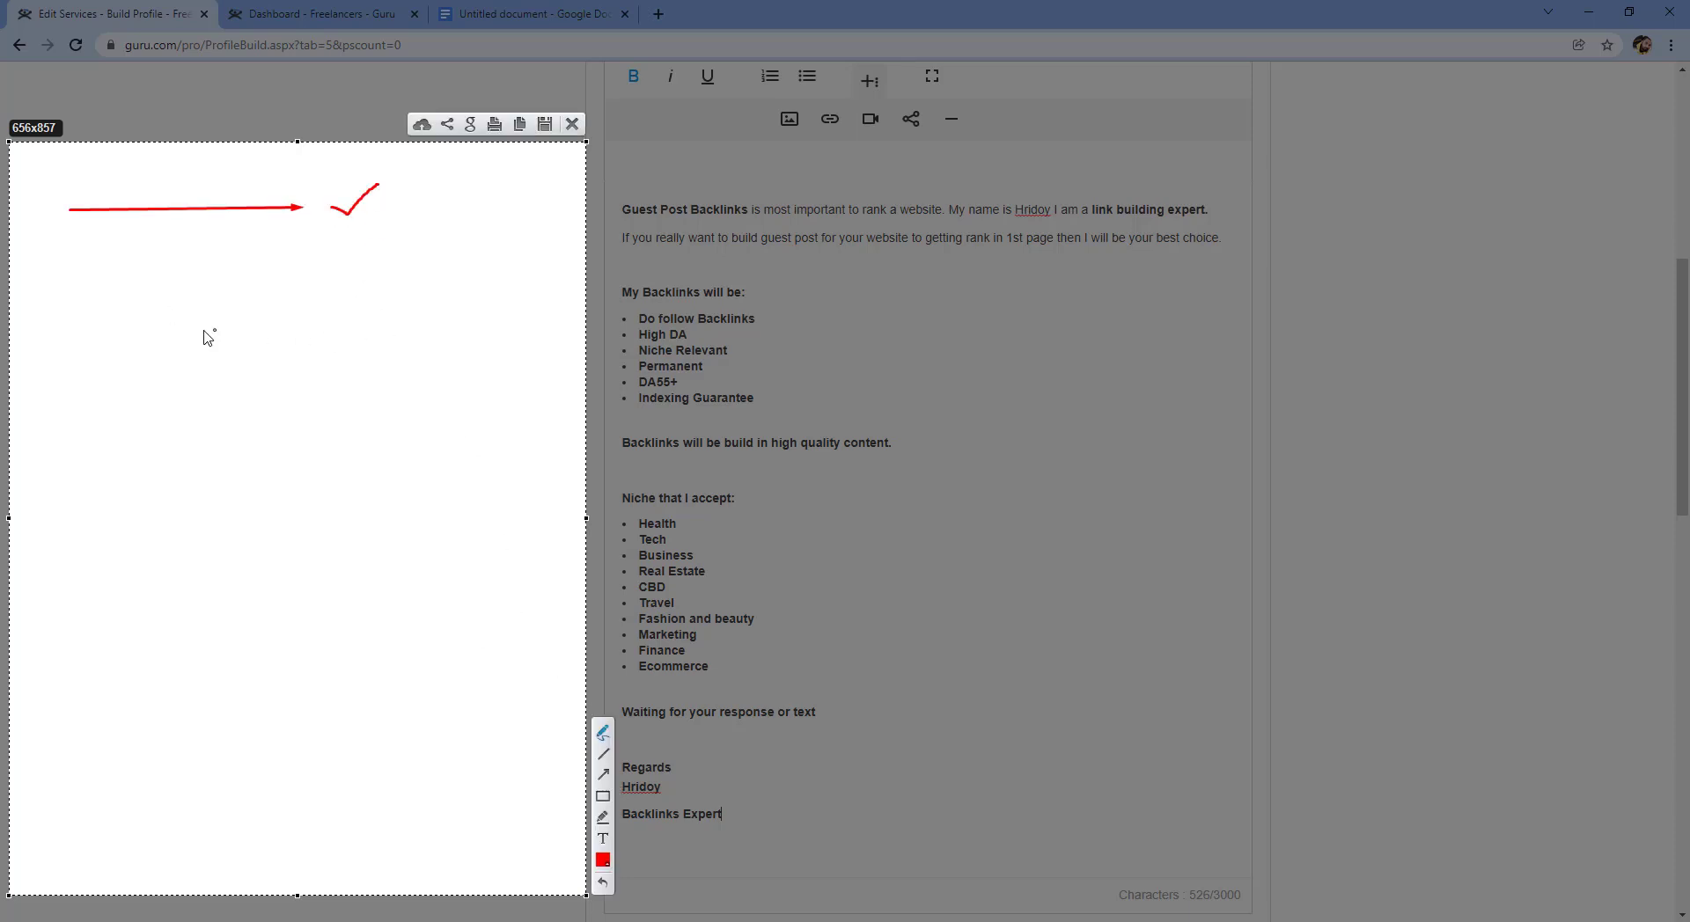
left_click(603, 775)
mouse_move(39, 345)
left_mouse_down()
mouse_move(330, 348)
mouse_move(405, 317)
mouse_move(57, 335)
left_mouse_up()
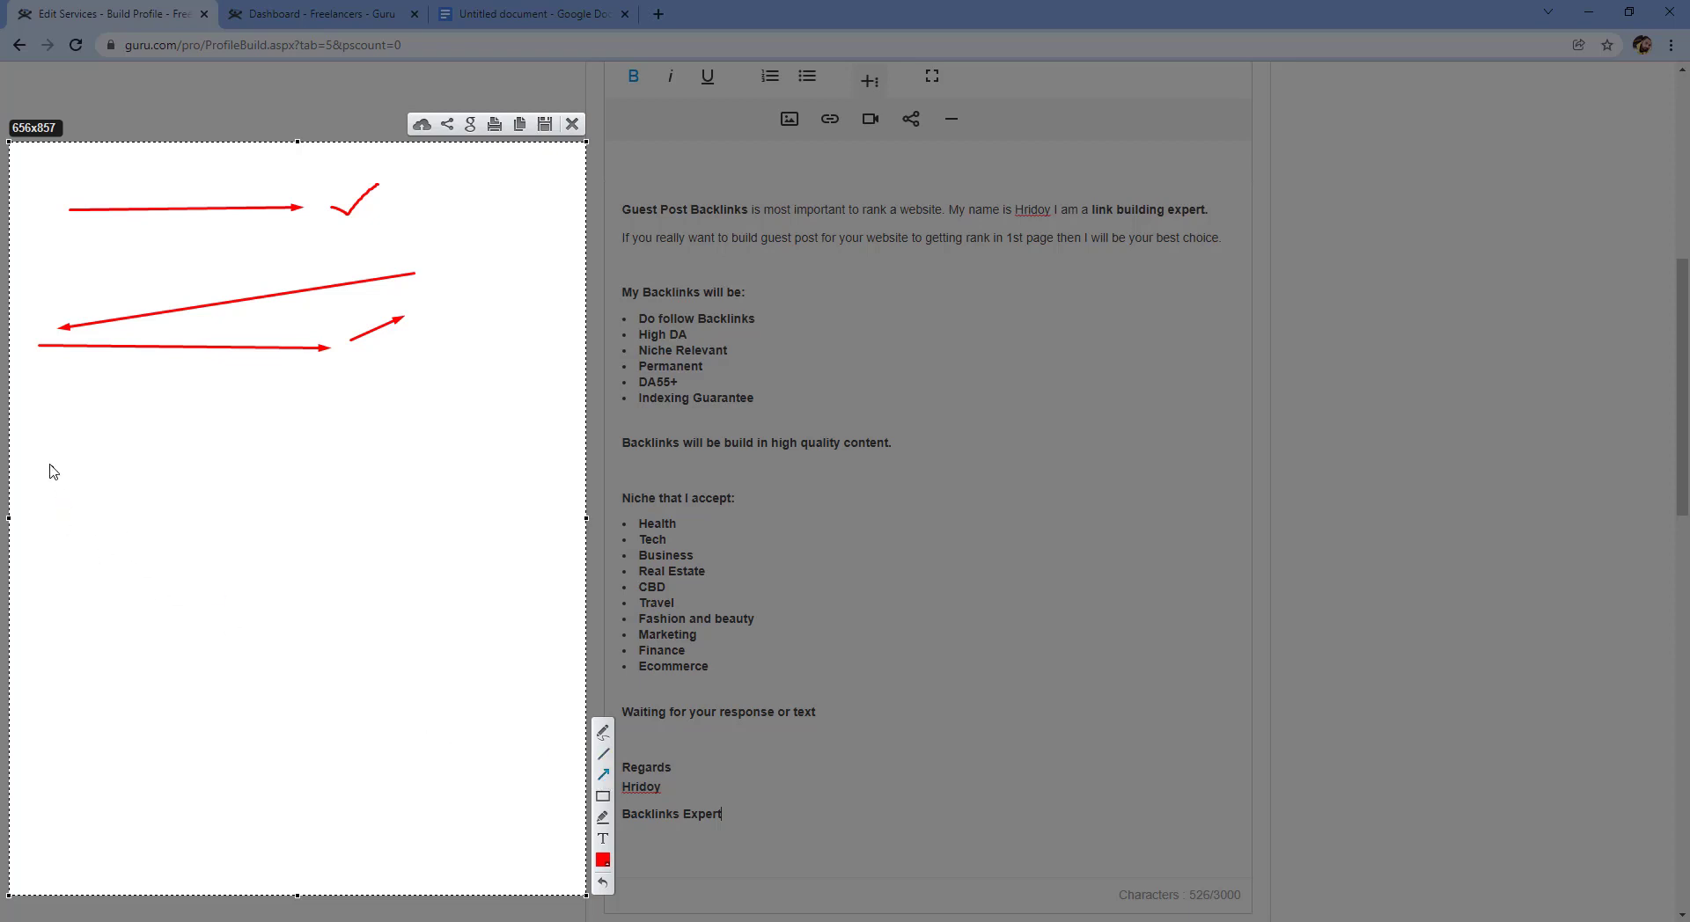
left_click_drag(48, 464, 135, 465)
- Handwrite a circled, underlined number in red on the capture and discard the annotated screenshot
left_click(603, 733)
left_click_drag(373, 419, 375, 446)
left_click_drag(397, 420, 459, 381)
left_click_drag(459, 374, 463, 393)
mouse_move(388, 465)
left_mouse_down()
mouse_move(478, 399)
mouse_move(488, 410)
mouse_move(387, 348)
mouse_move(340, 425)
mouse_move(484, 420)
mouse_move(420, 351)
left_mouse_up()
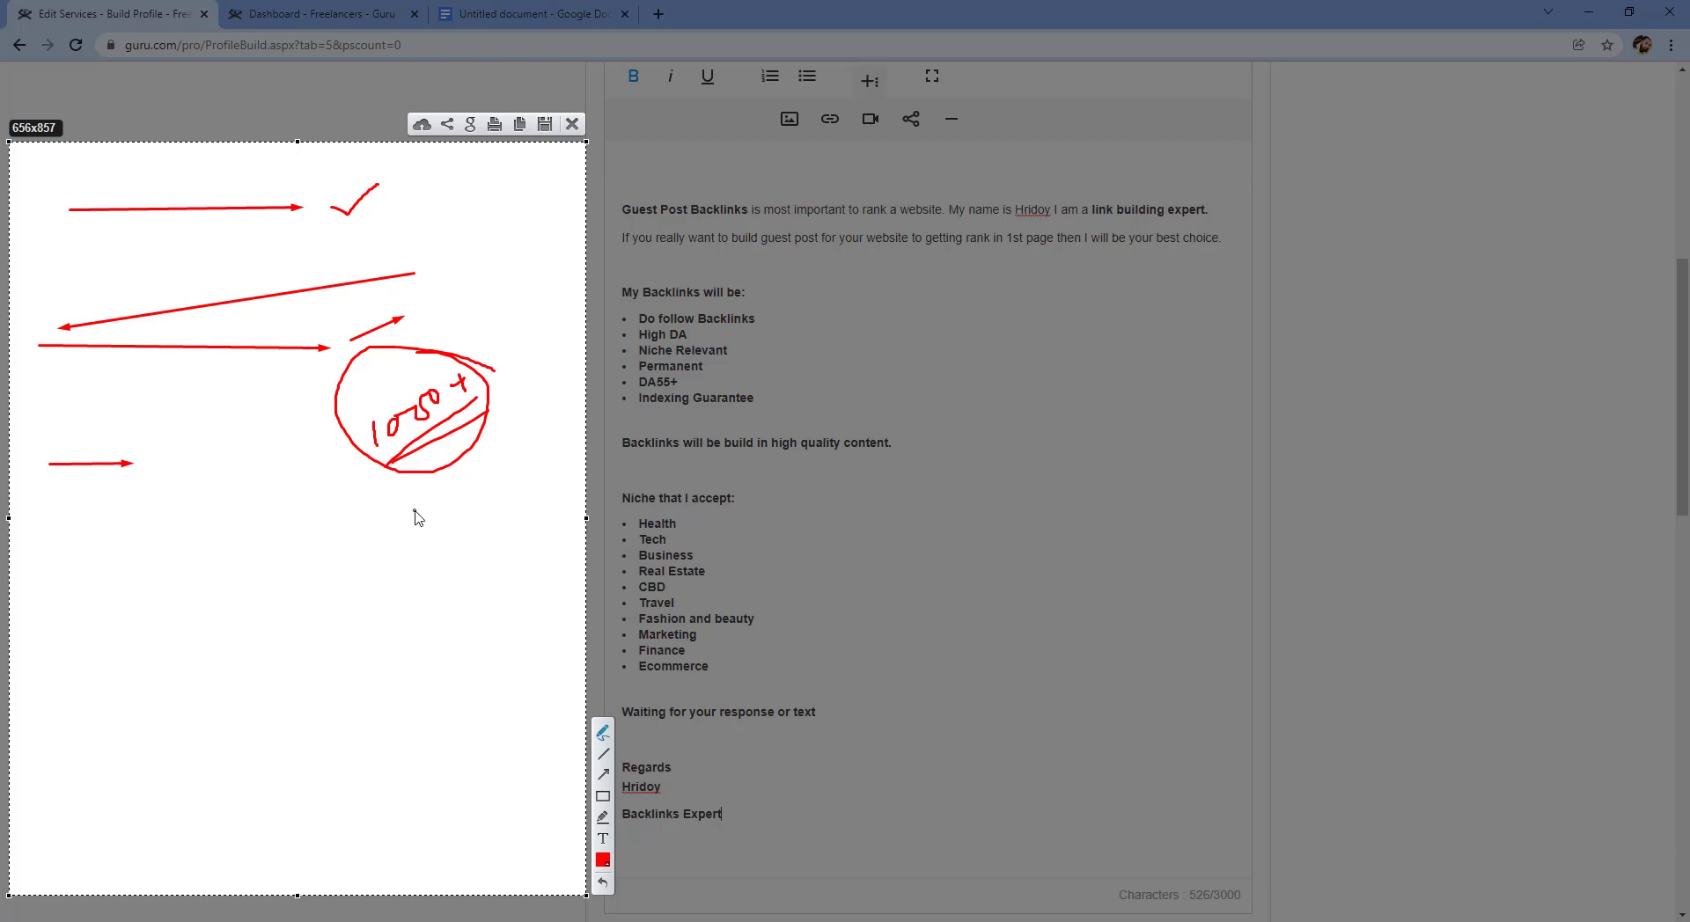
left_click(573, 124)
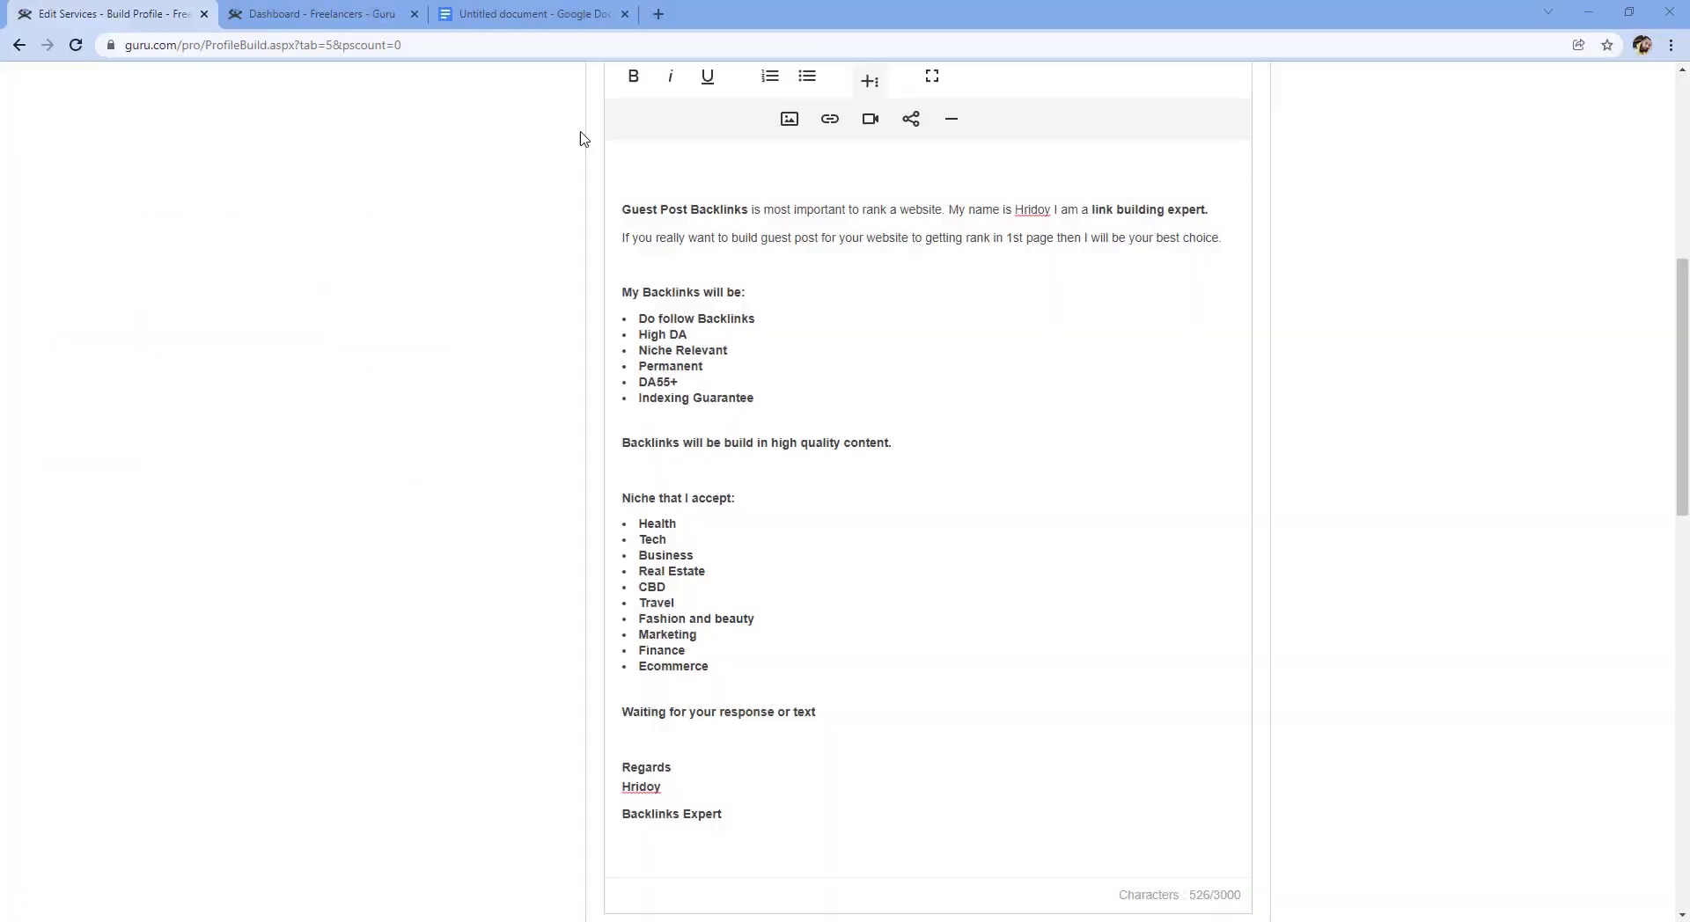
- Set the service category to Sales & Marketing with Web / Digital Marketing as the type of work
scroll(896, 603, "down", 2)
scroll(862, 519, "up", 4)
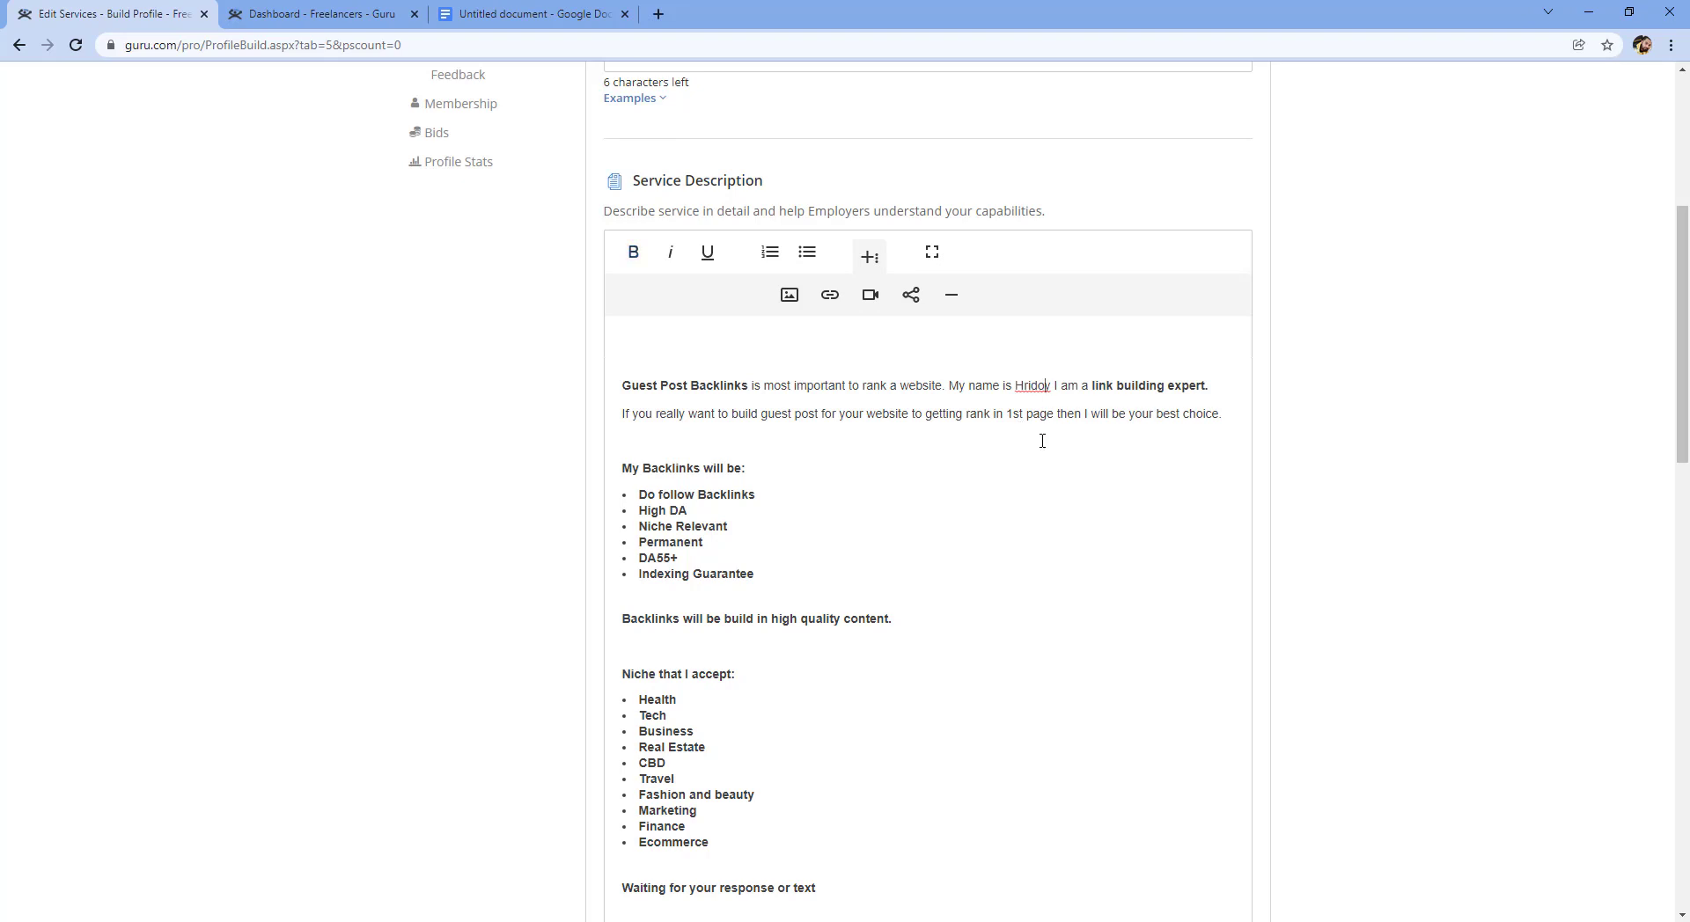
scroll(1042, 440, "down", 8)
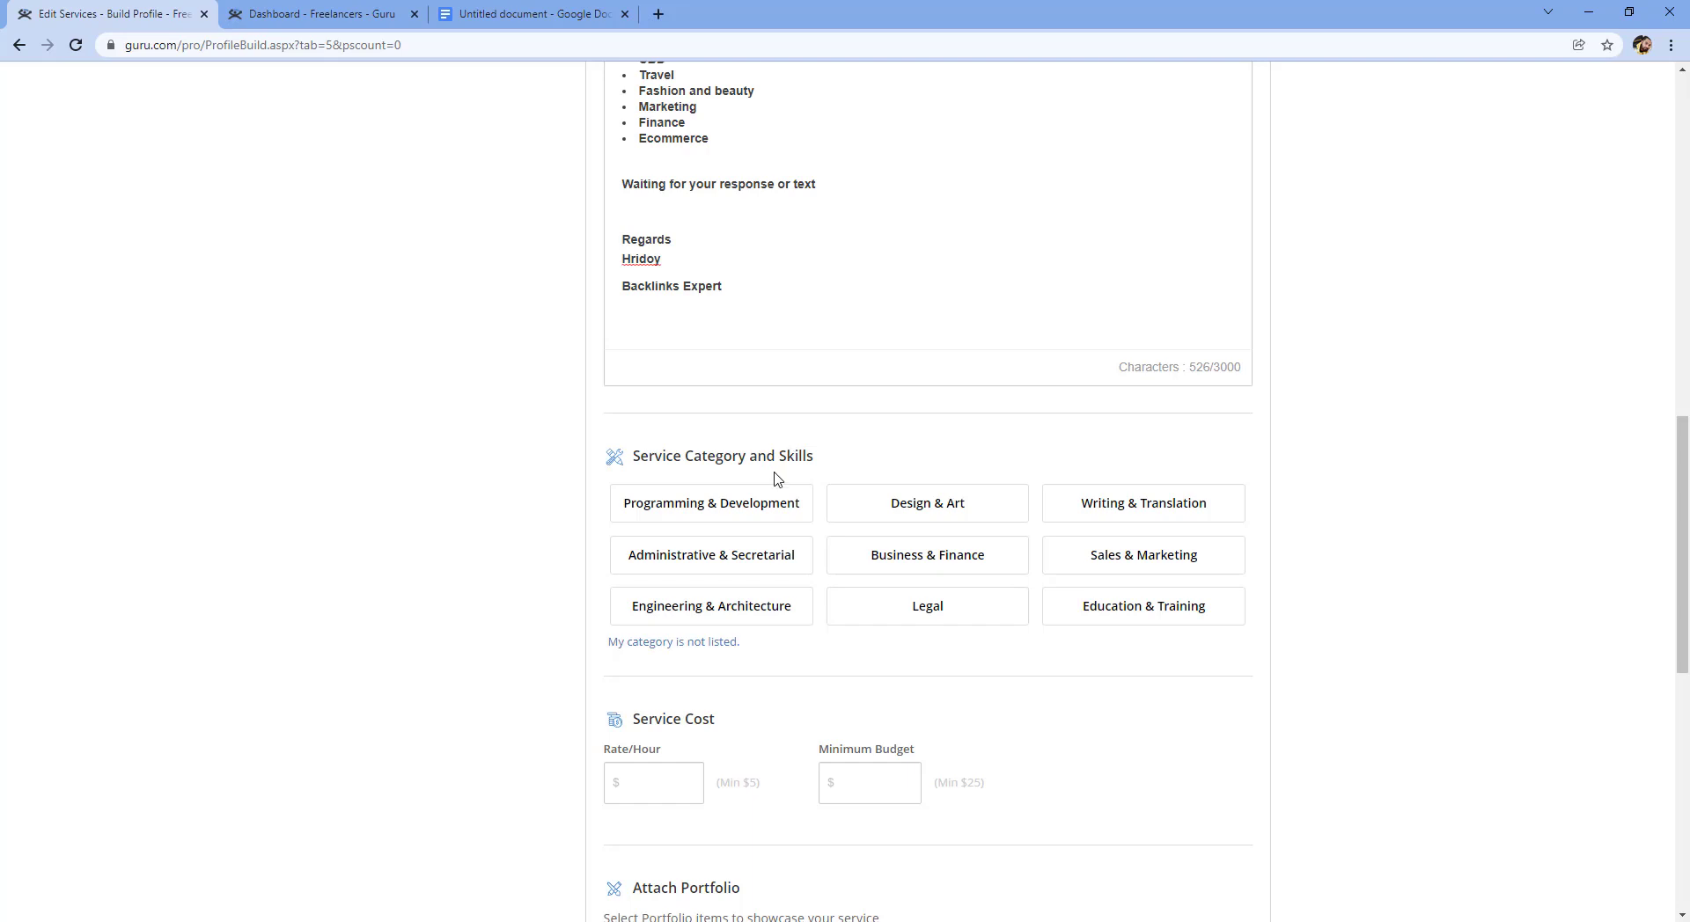
left_click(1150, 563)
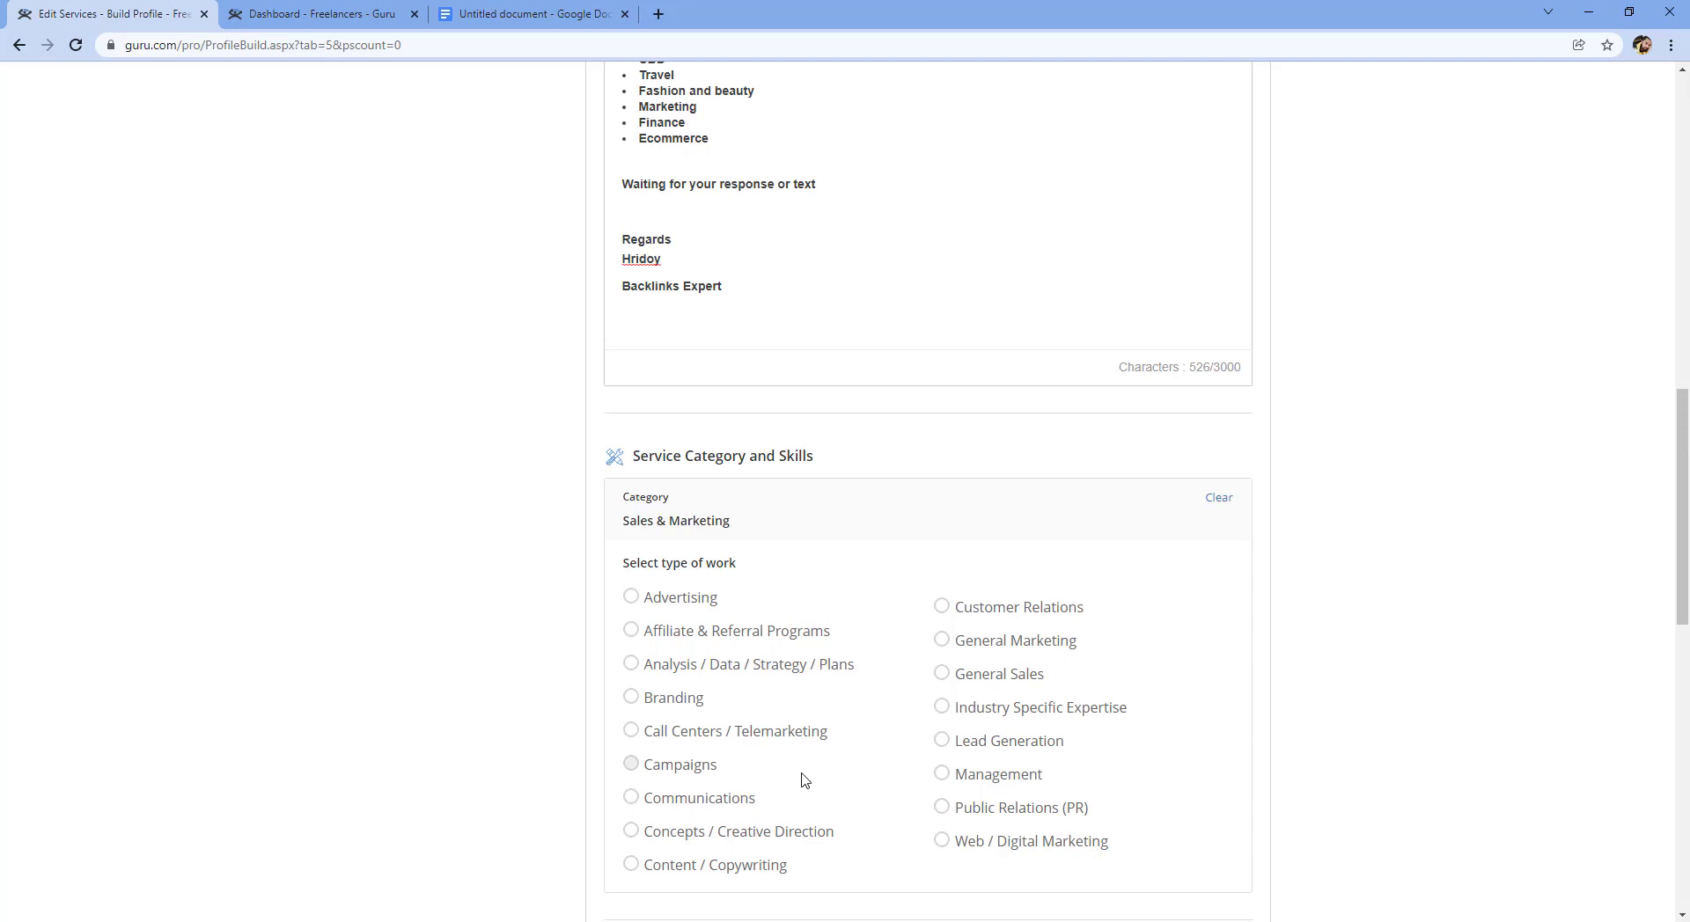
scroll(808, 770, "down", 1)
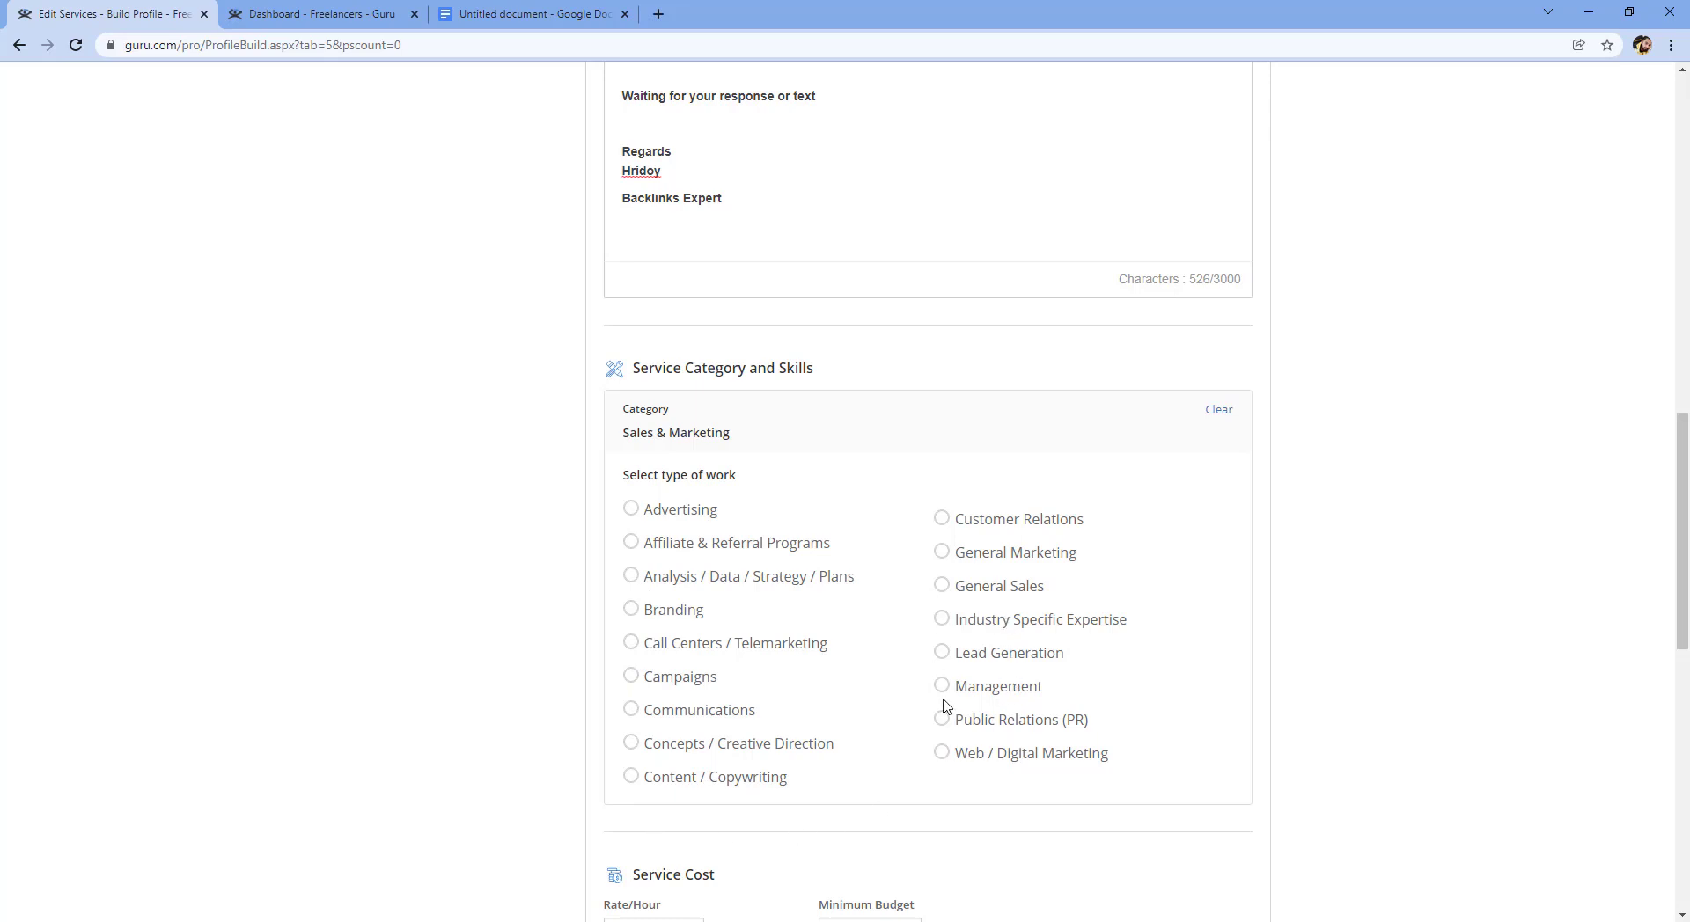
left_click(942, 755)
- Select the skills Search Engine Optimization (SEO), Seo Ranking and Search Engine Marketing for the service
scroll(962, 727, "down", 2)
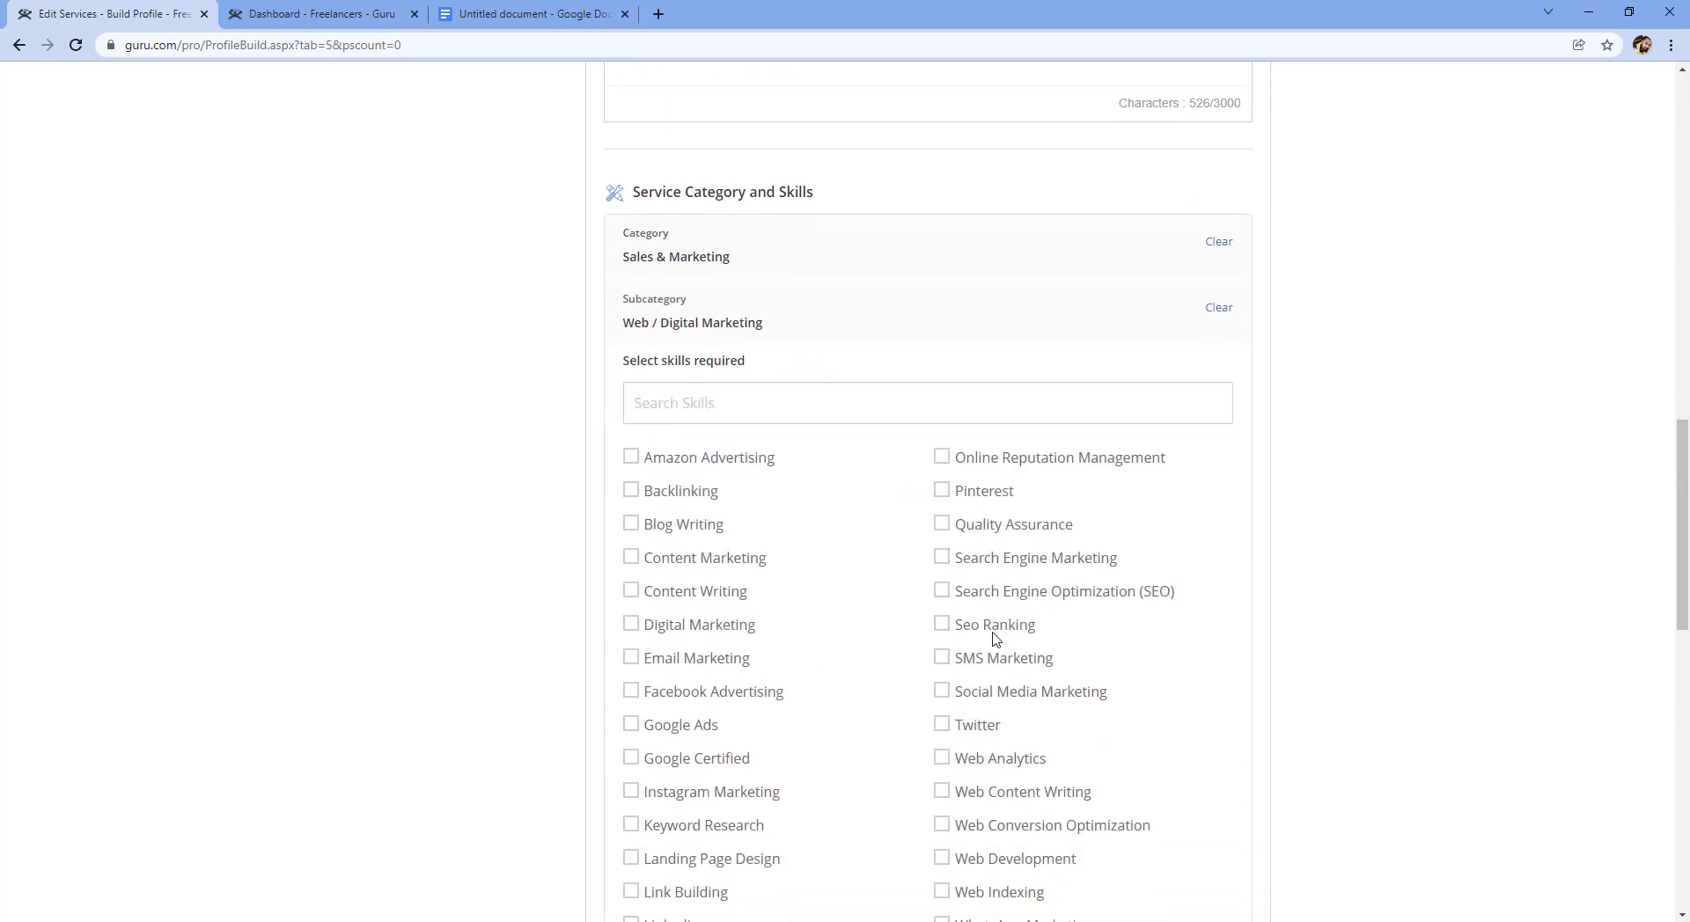
left_click(941, 560)
left_click(941, 560)
left_click(943, 592)
scroll(944, 597, "down", 2)
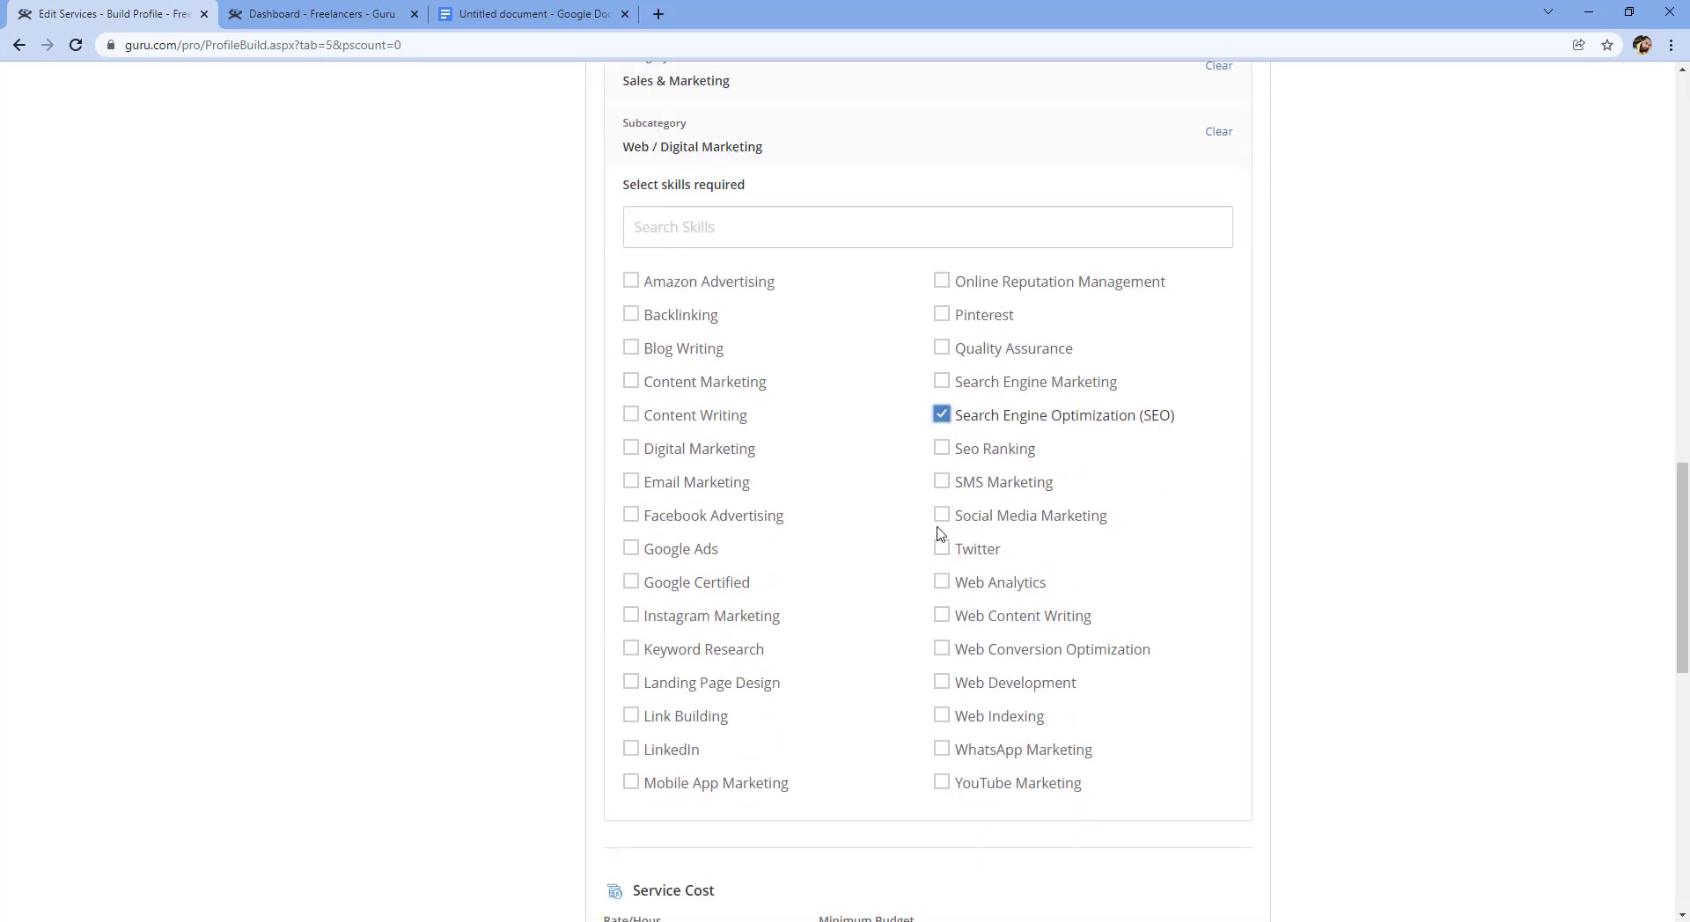
left_click(941, 451)
left_click(940, 383)
- Set the service cost to a rate of $5 per hour and a minimum budget of $5
scroll(955, 441, "down", 4)
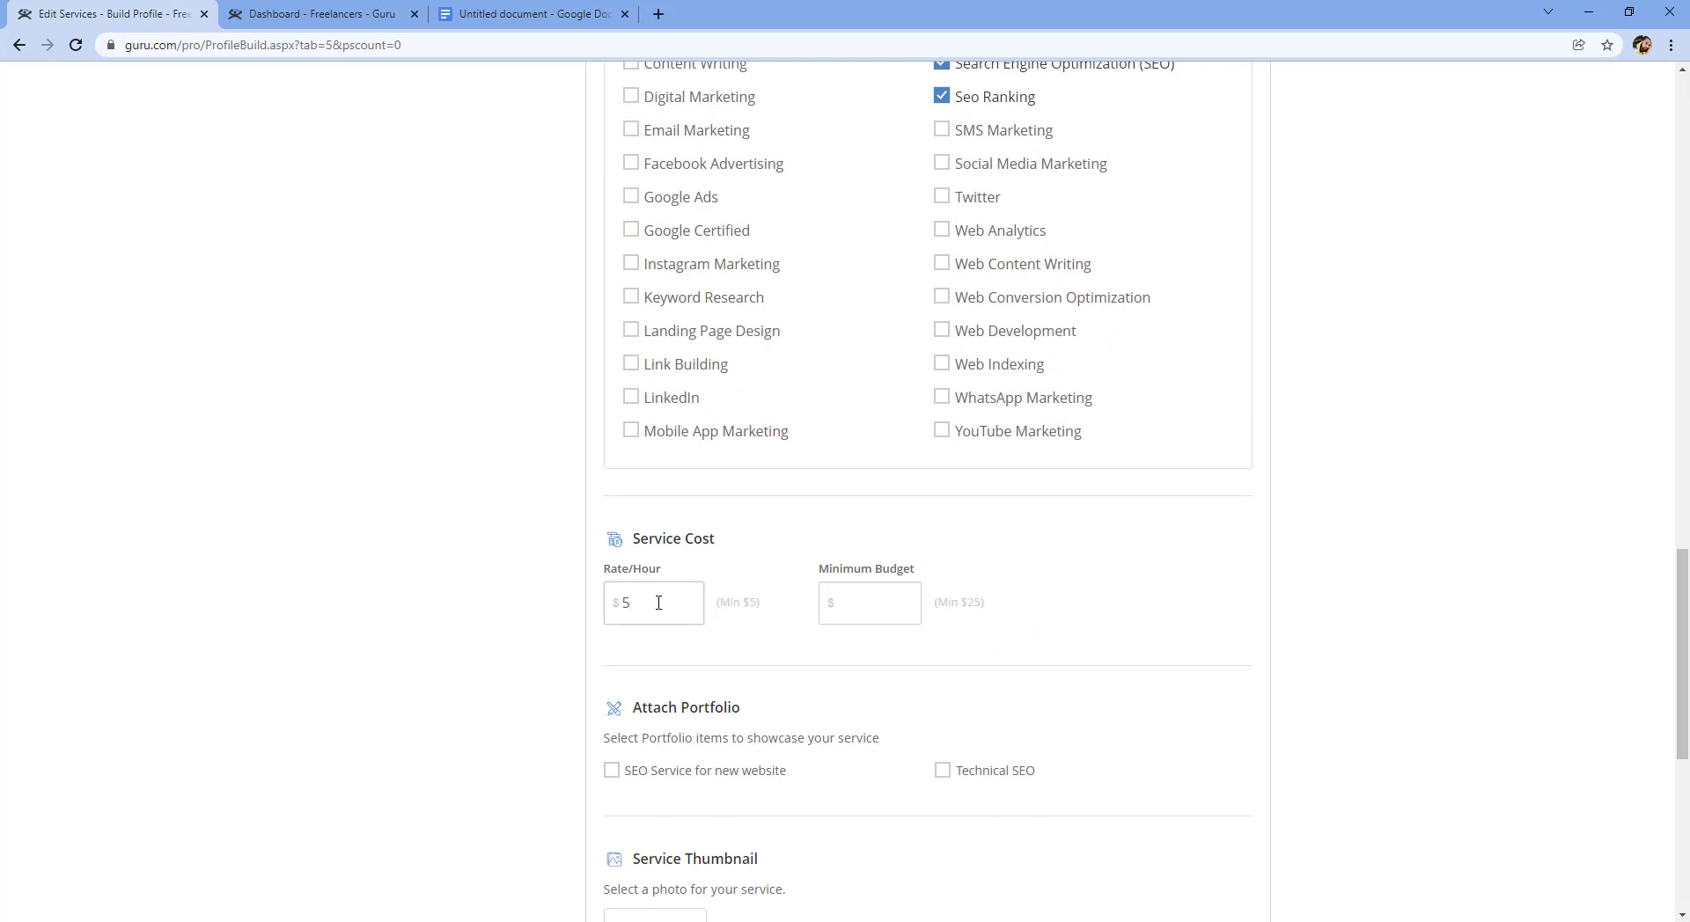
left_click(866, 604)
scroll(1105, 641, "down", 2)
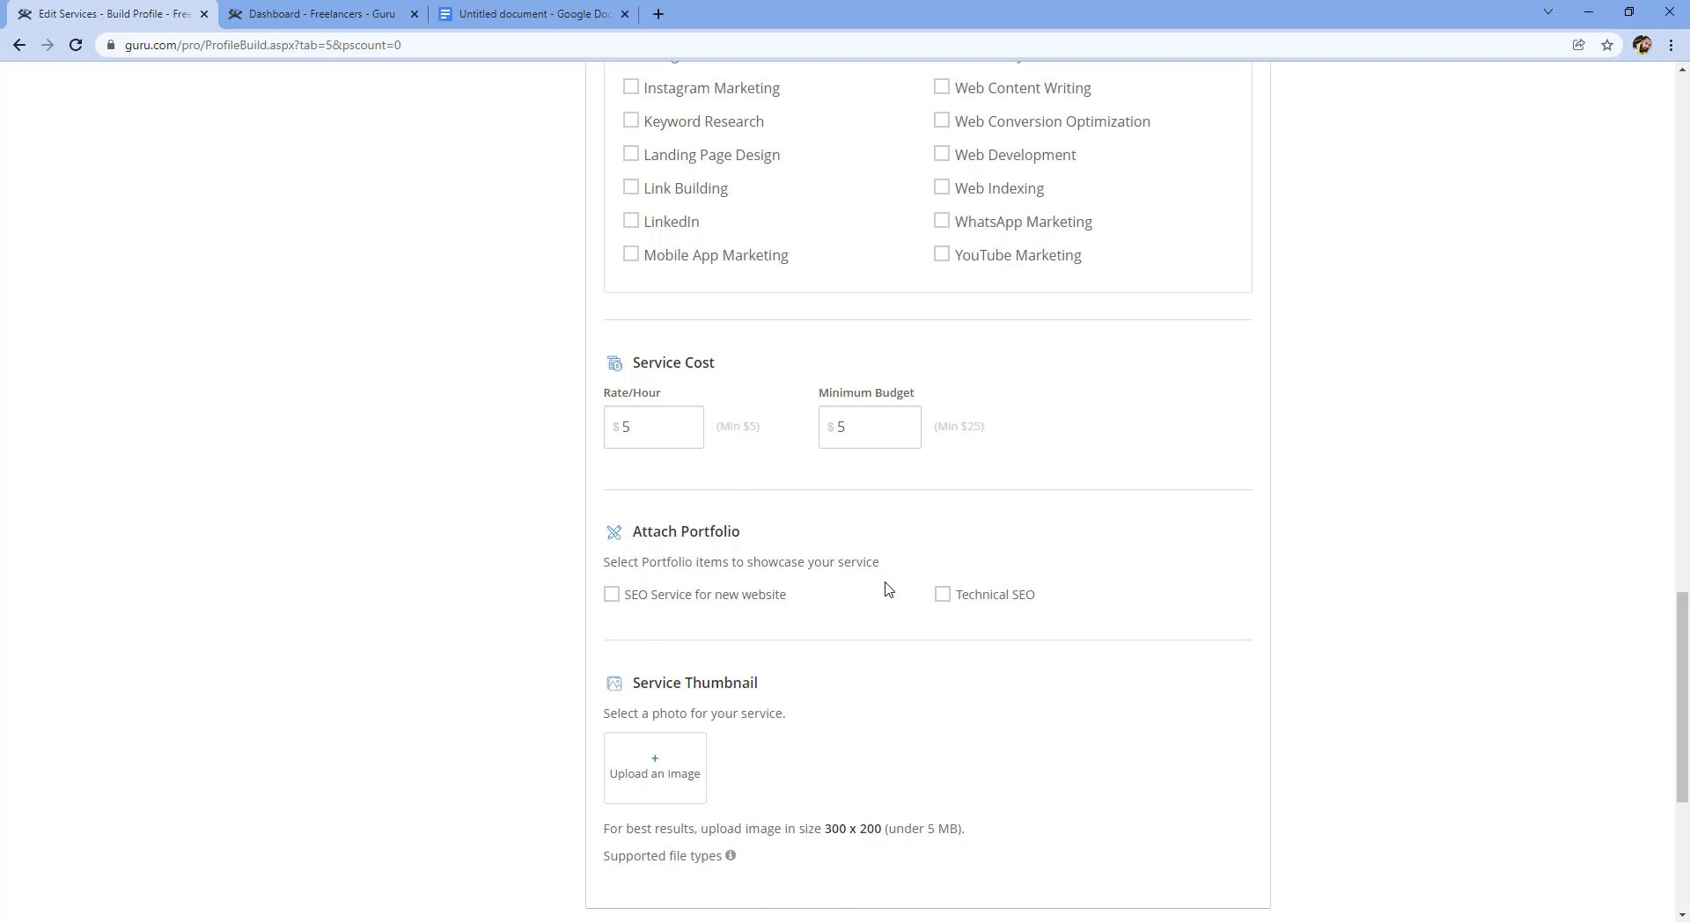
- Check the recommended image size for the service thumbnail, and switch to Canva to look over the recent designs
scroll(886, 586, "down", 2)
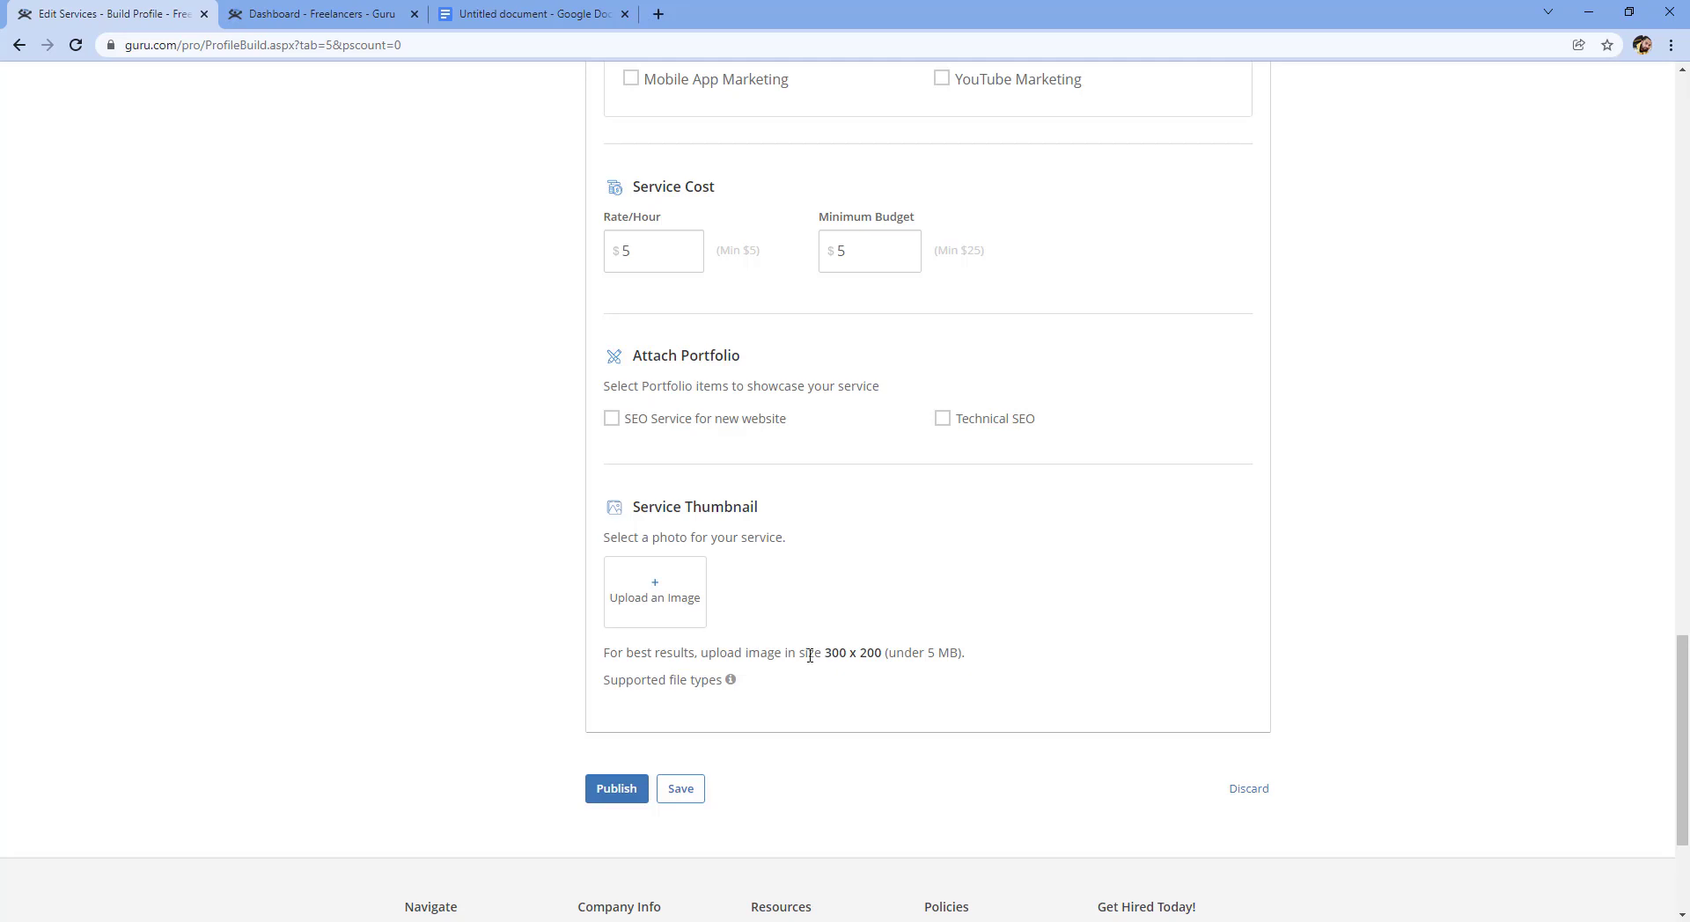
left_click_drag(826, 649, 962, 654)
left_click(907, 652)
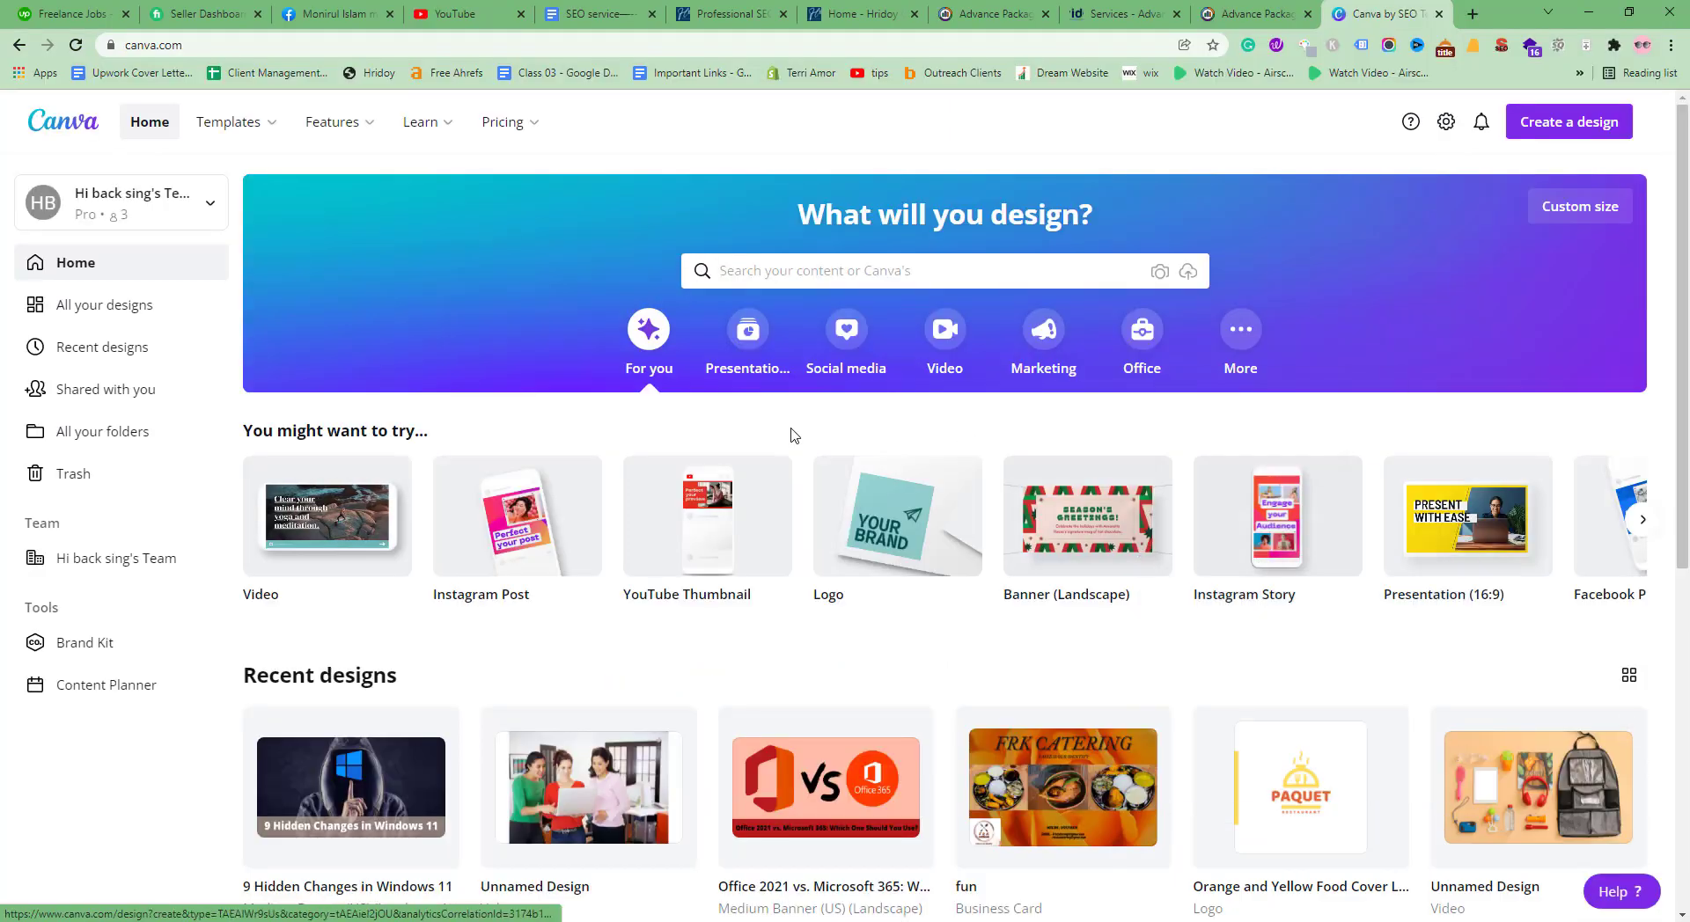
scroll(1406, 680, "down", 4)
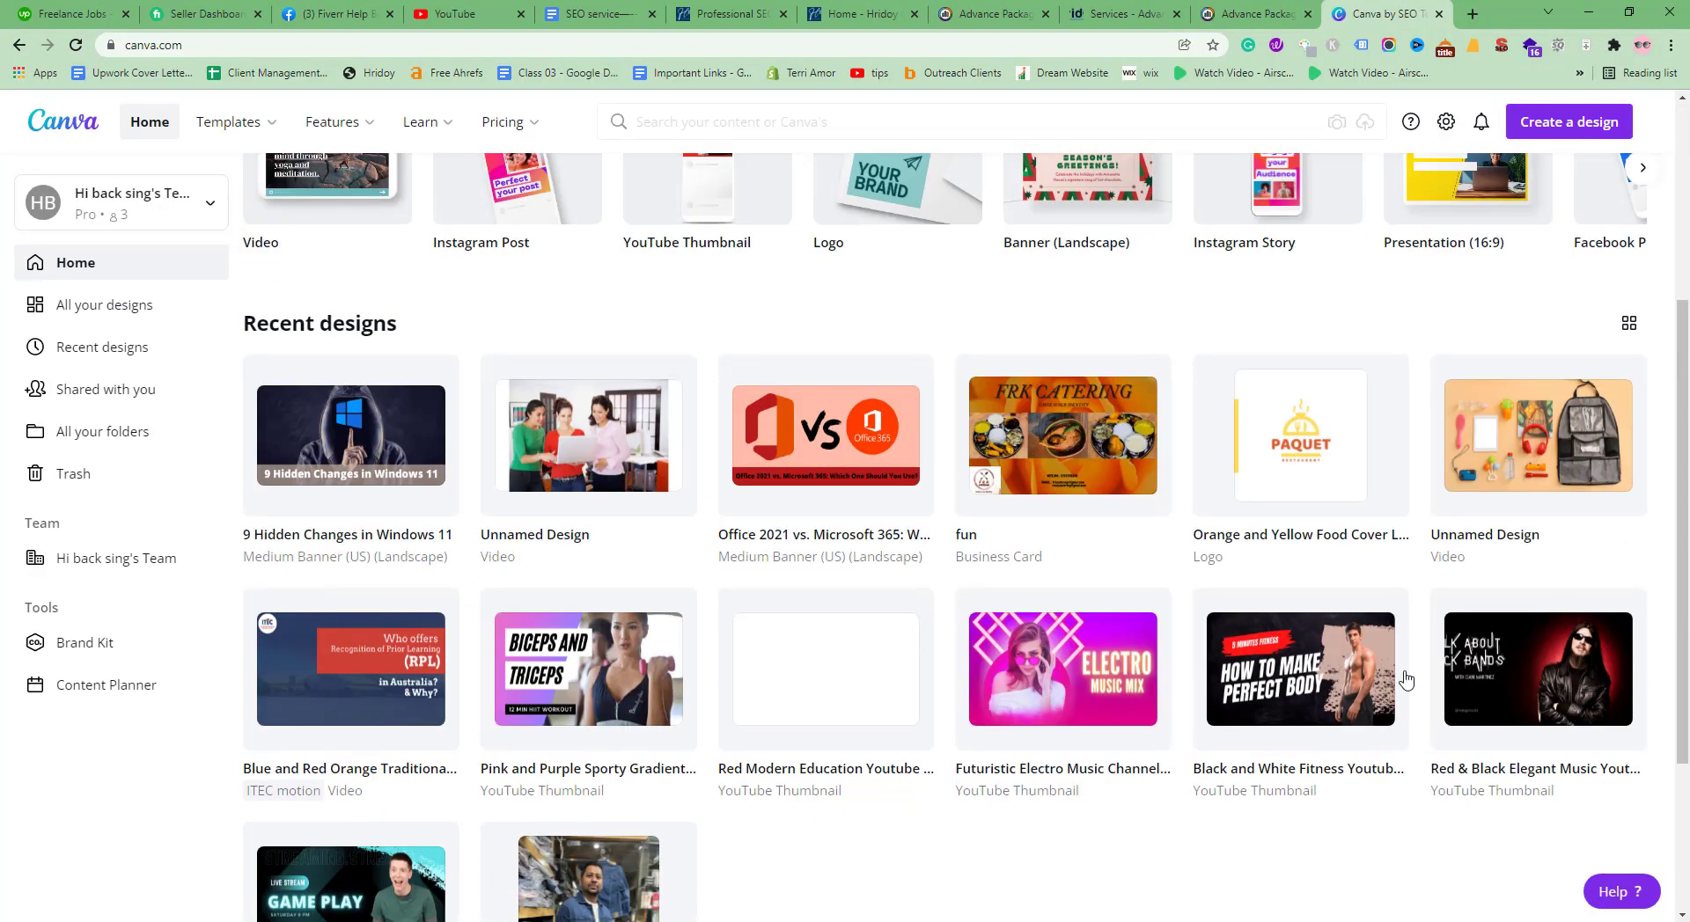
- Create a new custom-size design measuring 300 x 200 px
scroll(1406, 680, "down", 10)
scroll(1354, 802, "up", 14)
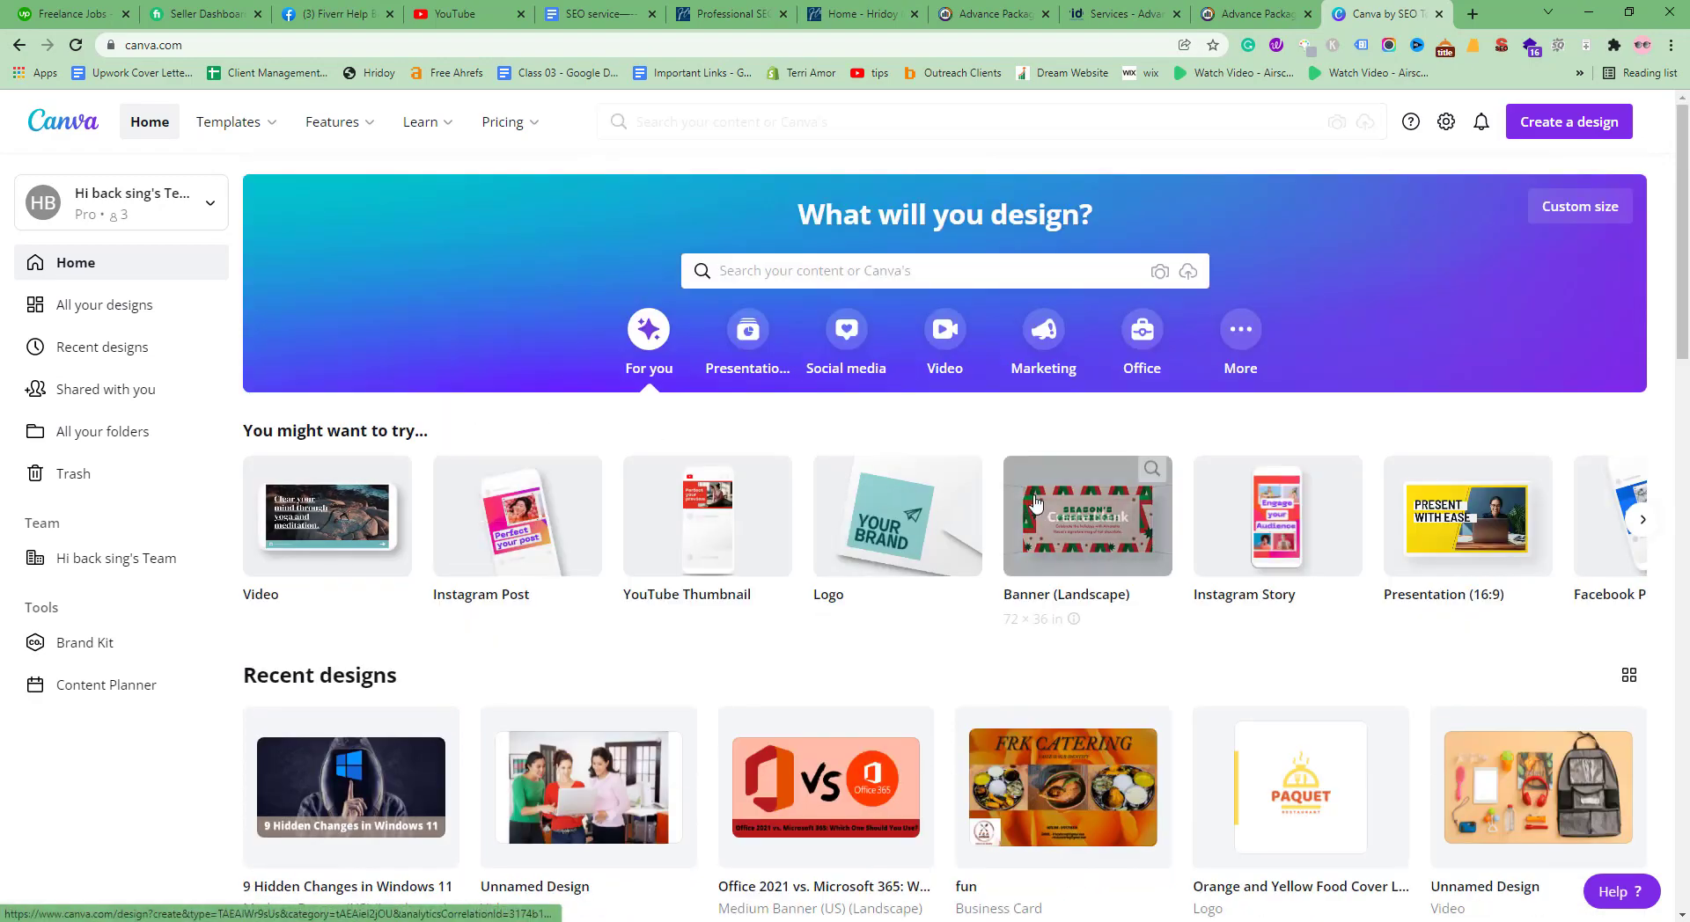
scroll(1264, 441, "down", 7)
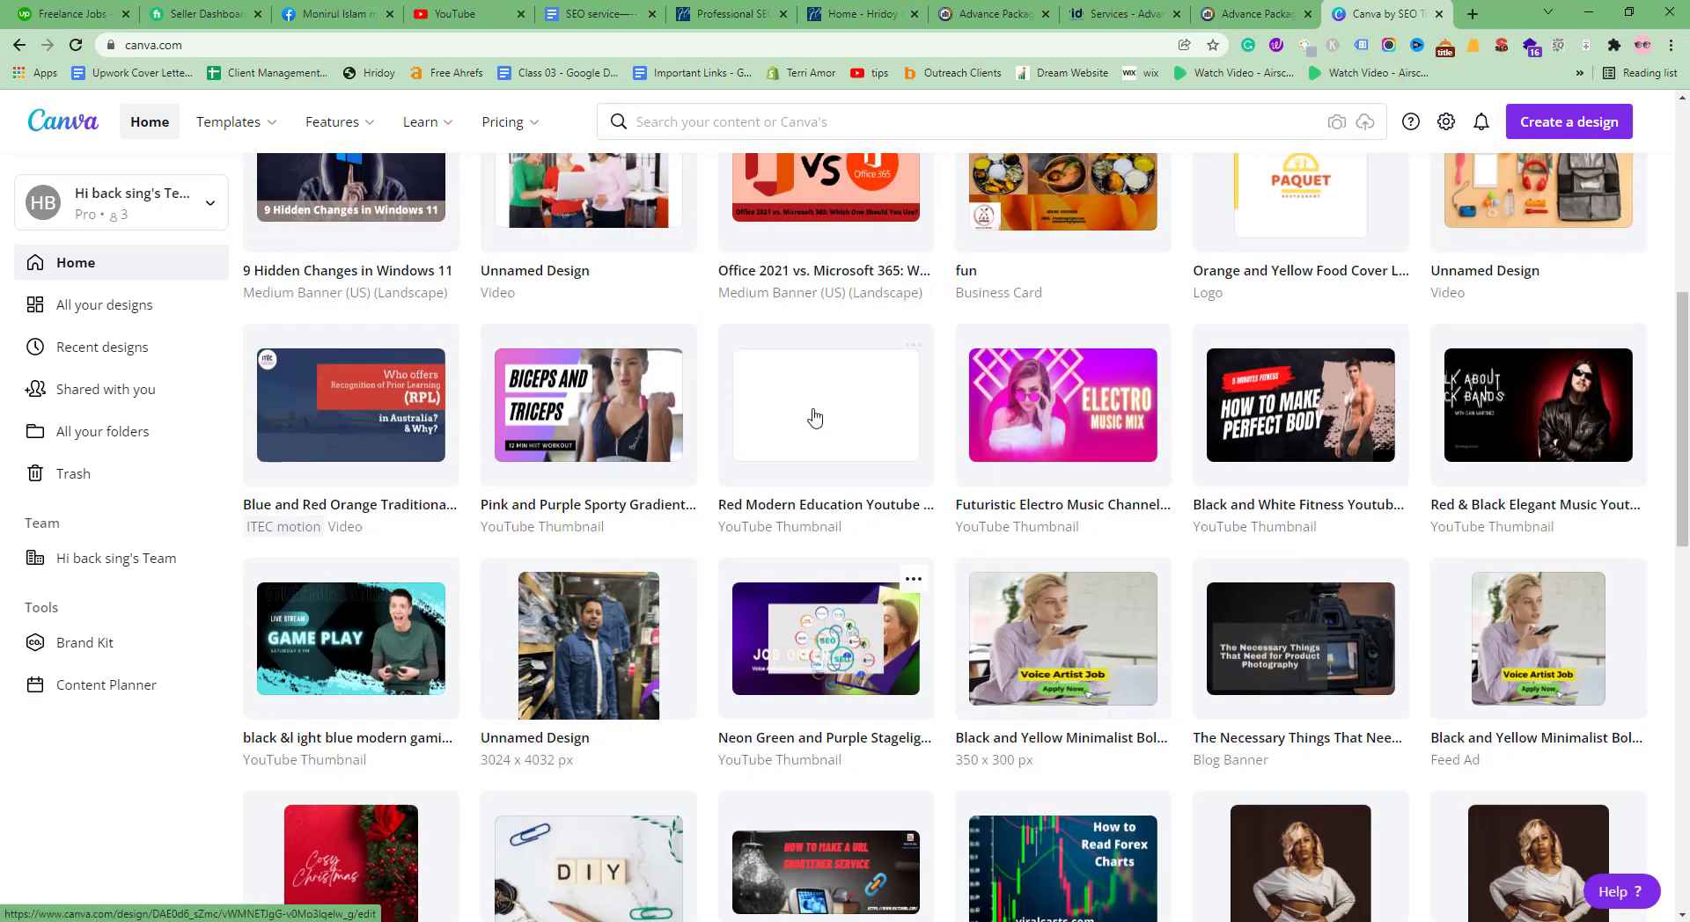
left_click(1533, 122)
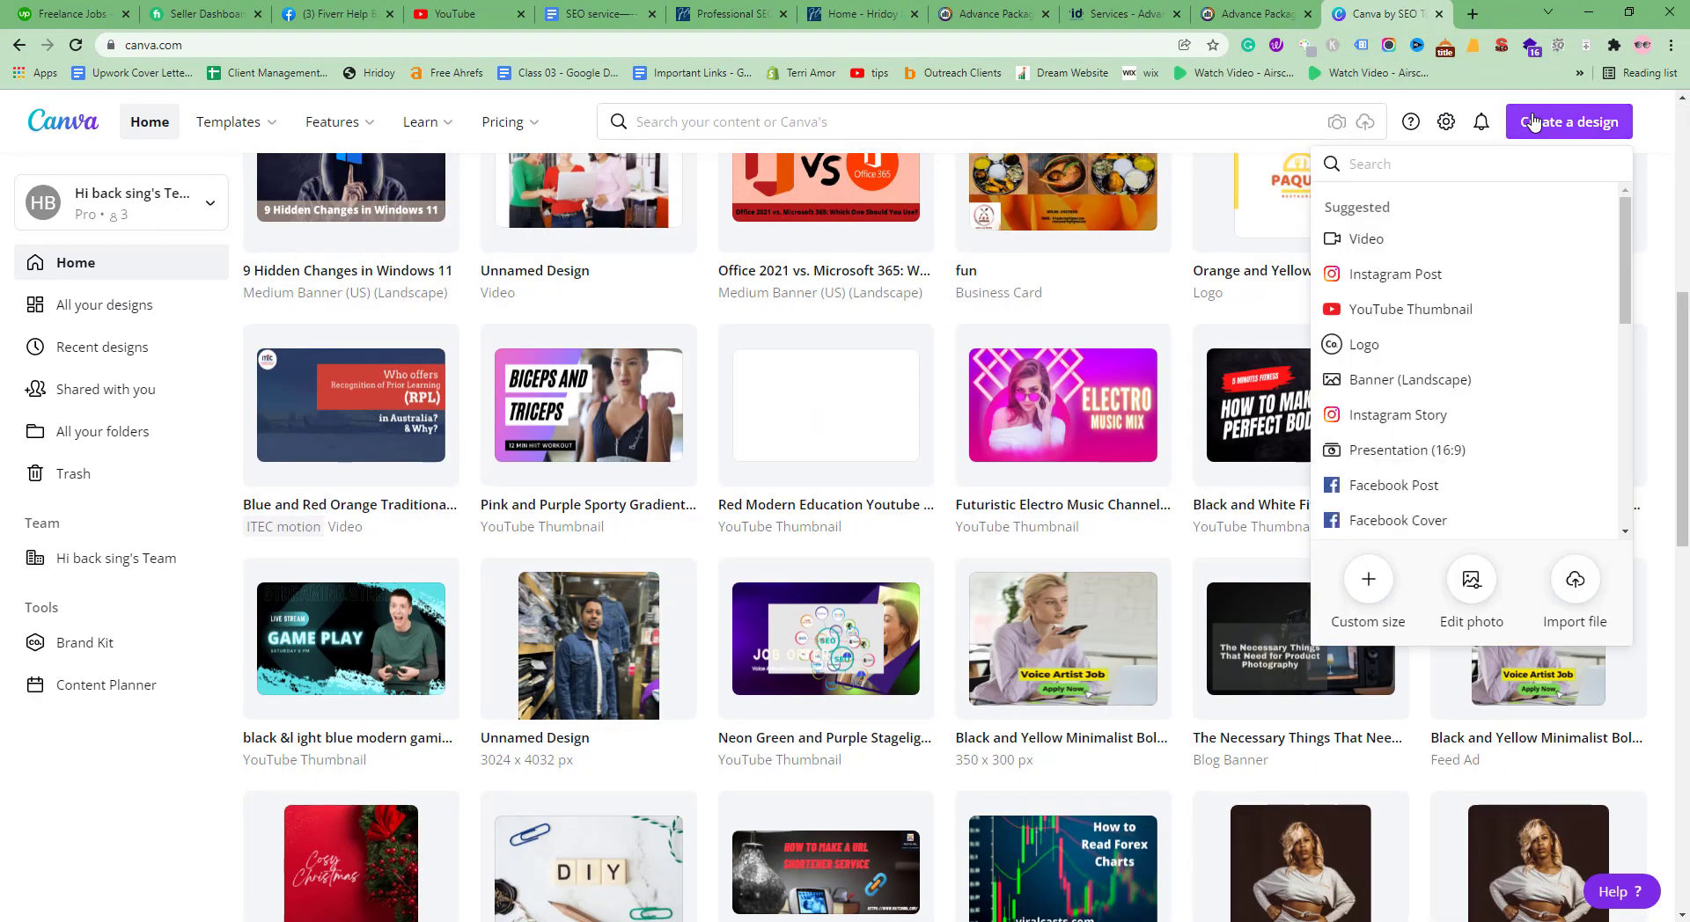
left_click(1368, 579)
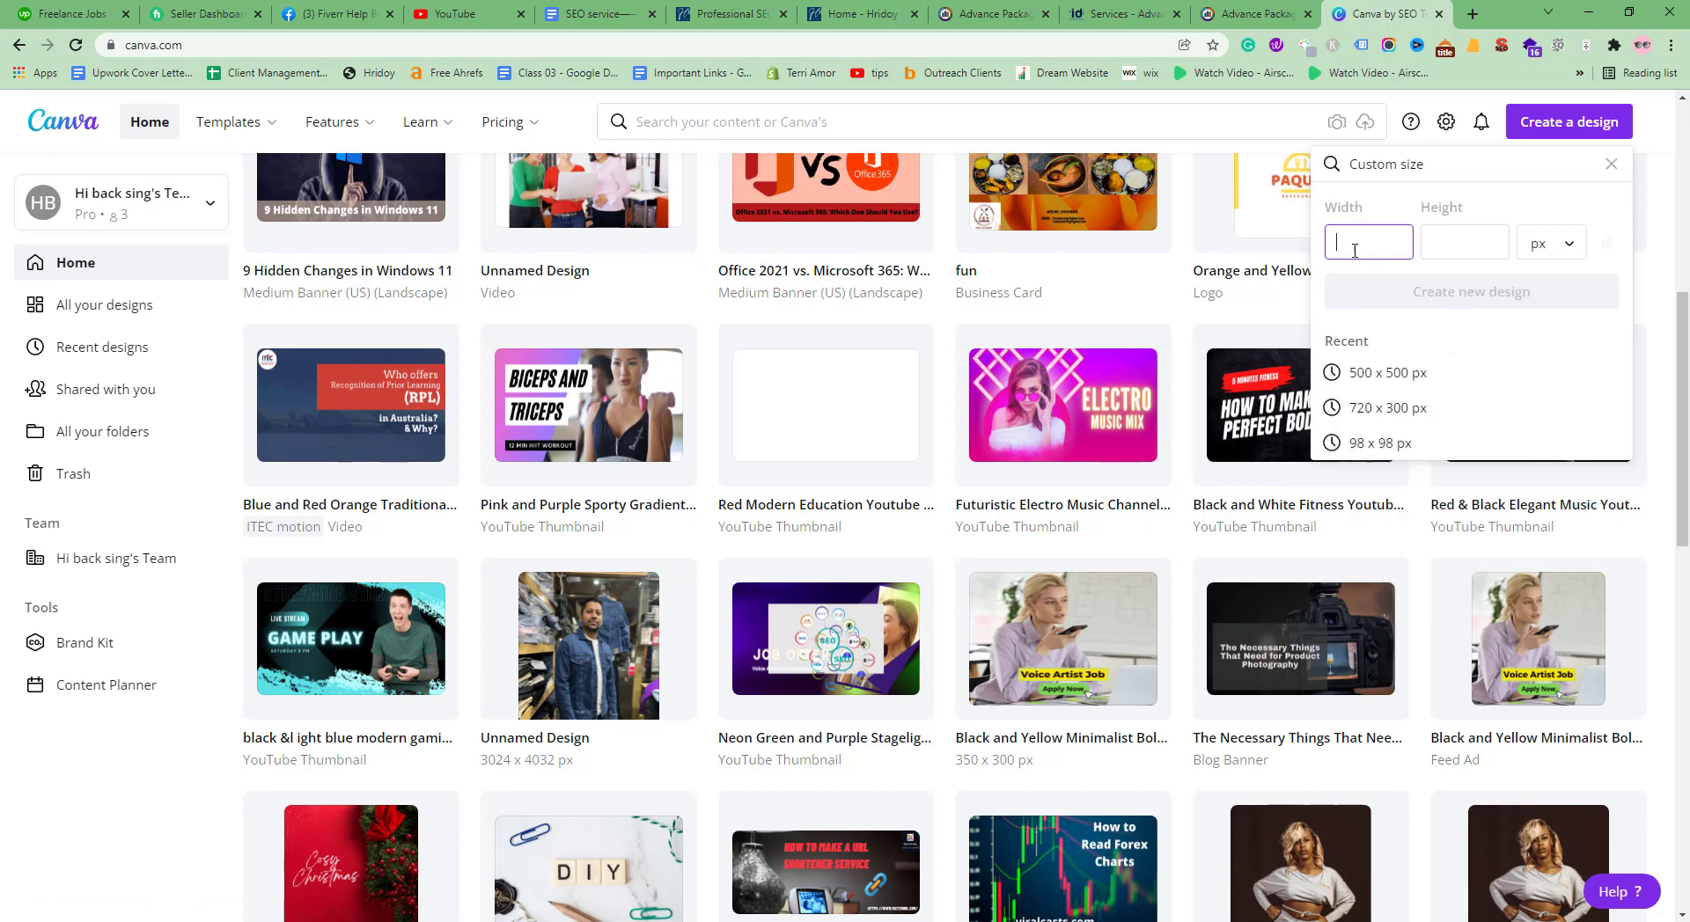
type("300")
left_click(1451, 247)
type("20")
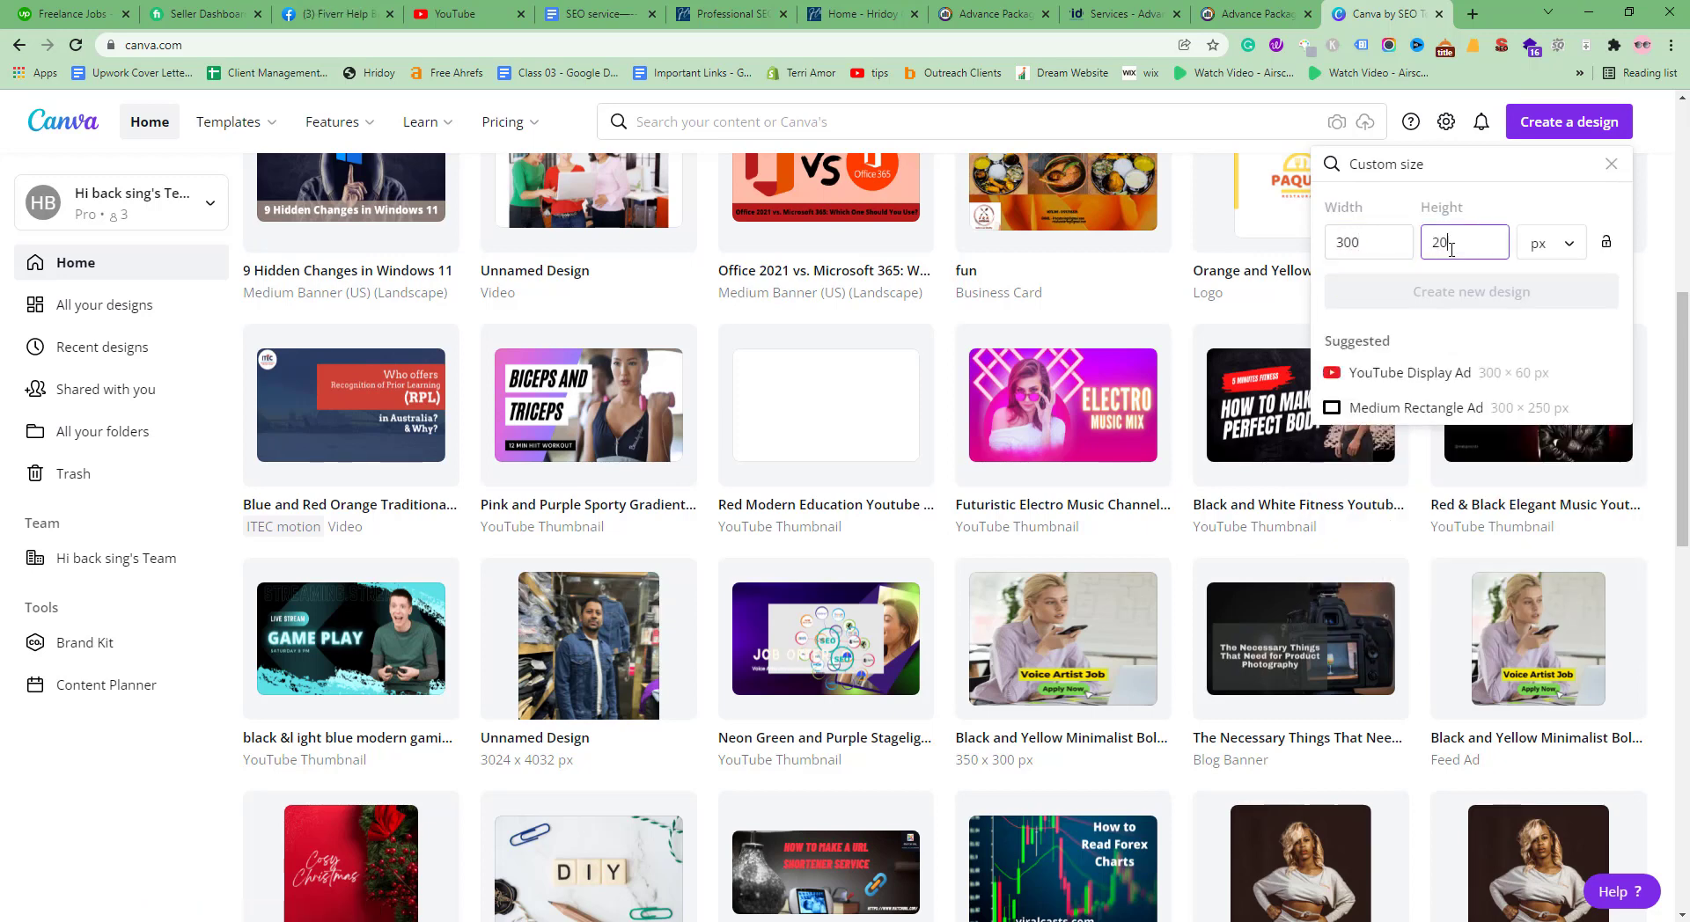
type("0")
left_click(1434, 291)
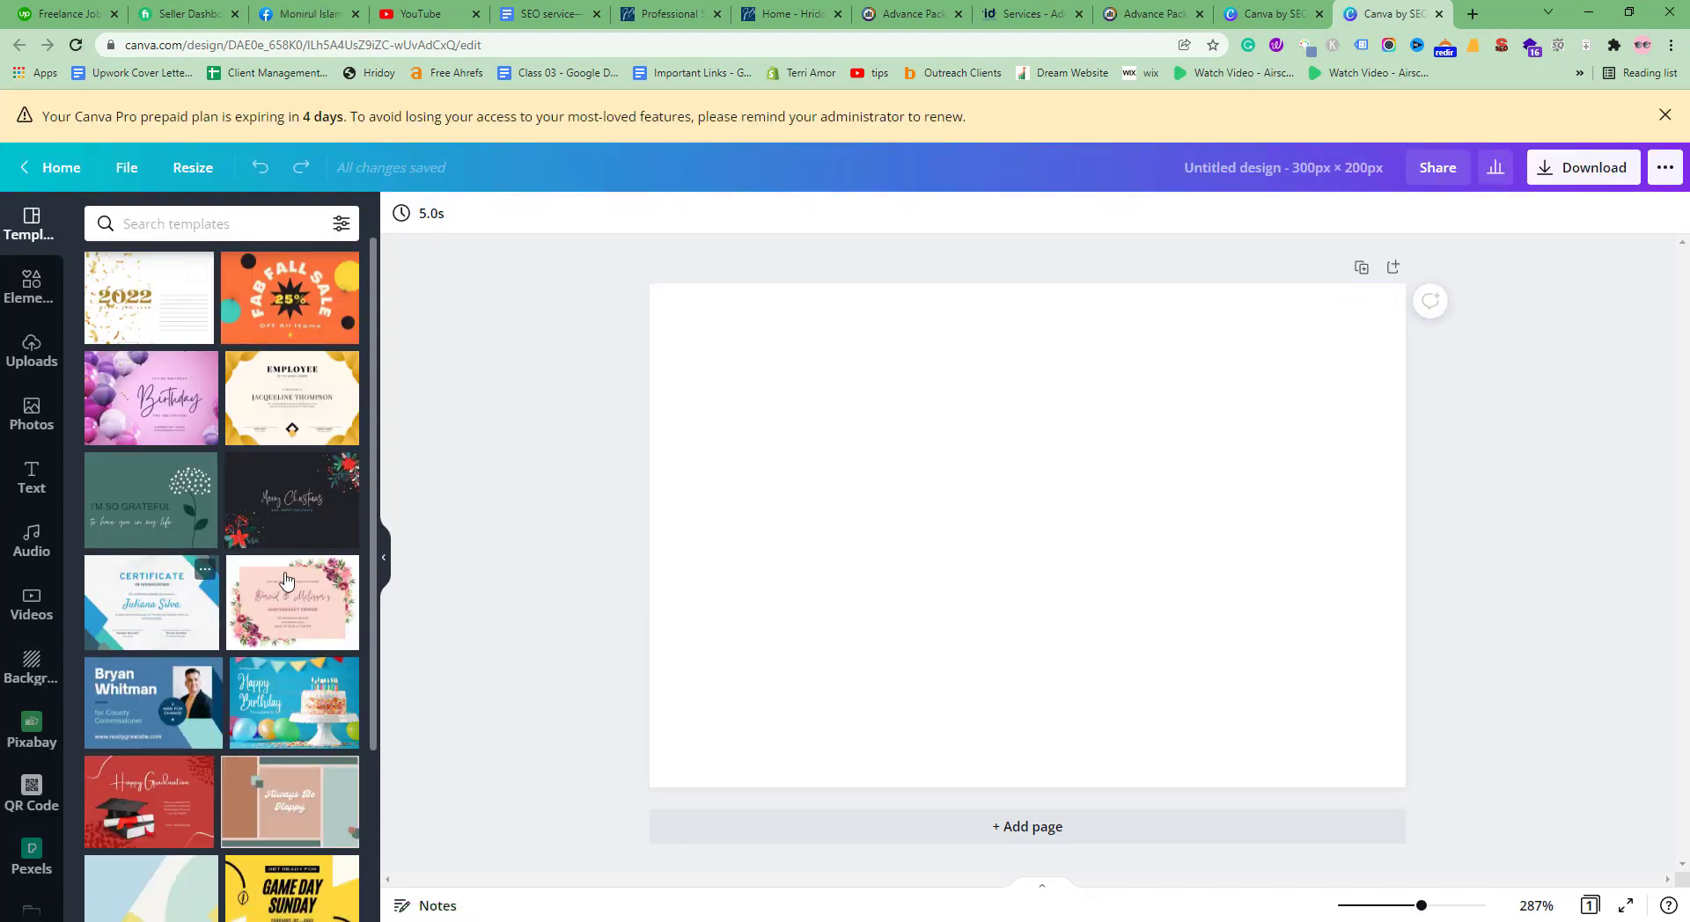
- Browse the templates and apply the blue county commissioner campaign template with the man's portrait to the blank page
scroll(276, 573, "down", 2)
scroll(275, 573, "down", 5)
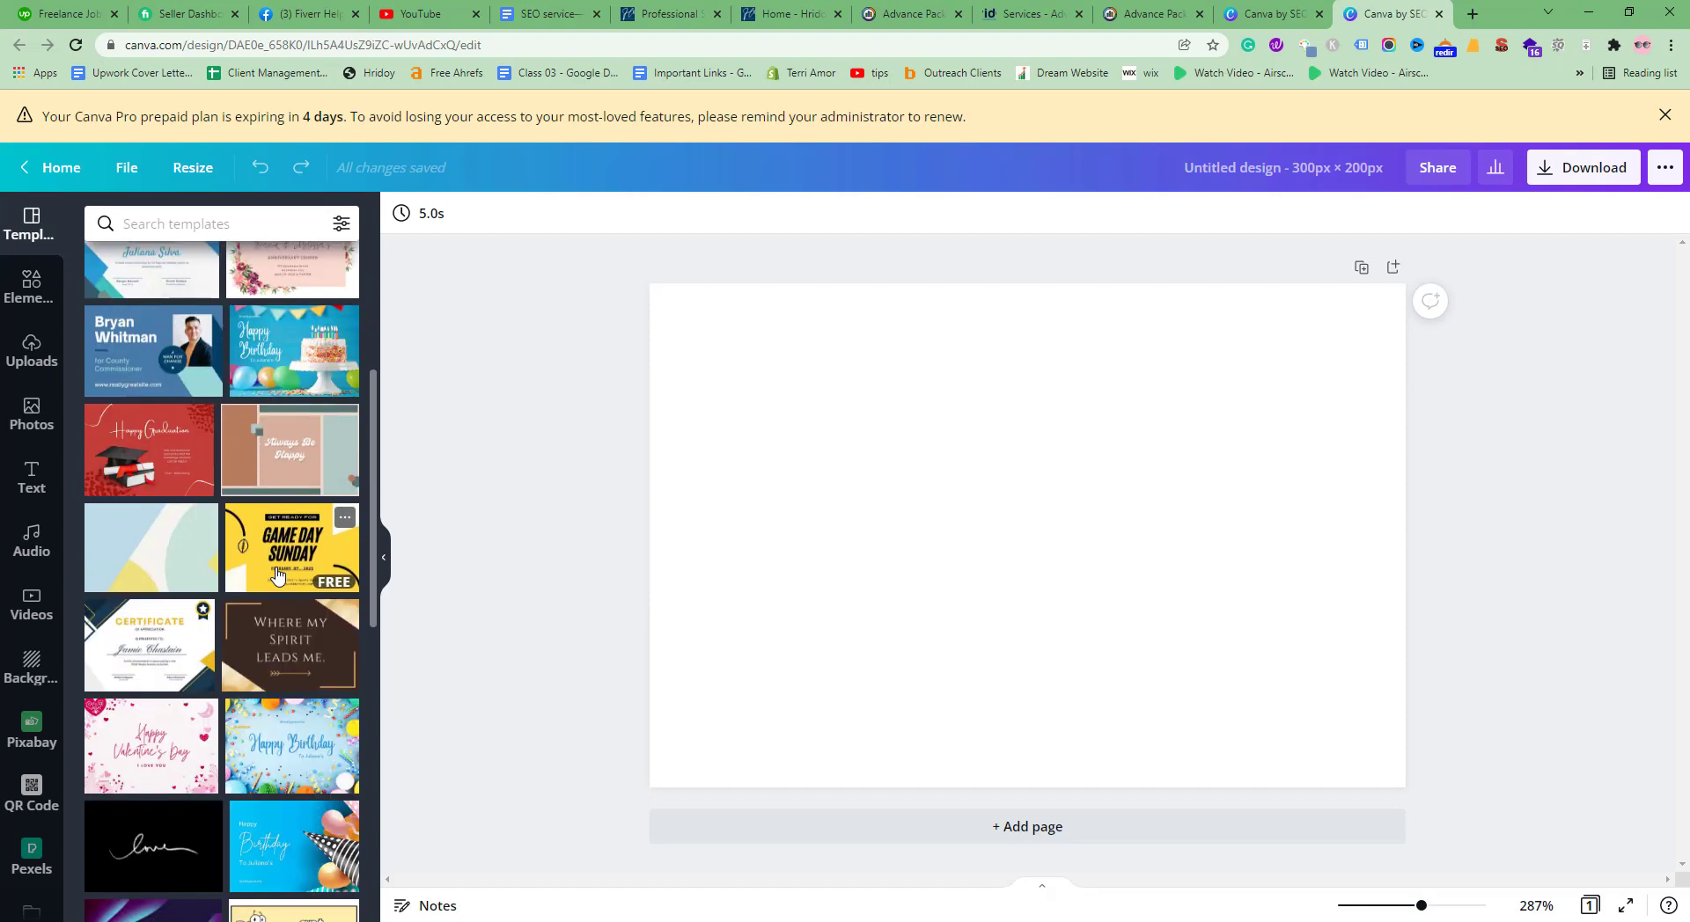
scroll(276, 576, "down", 6)
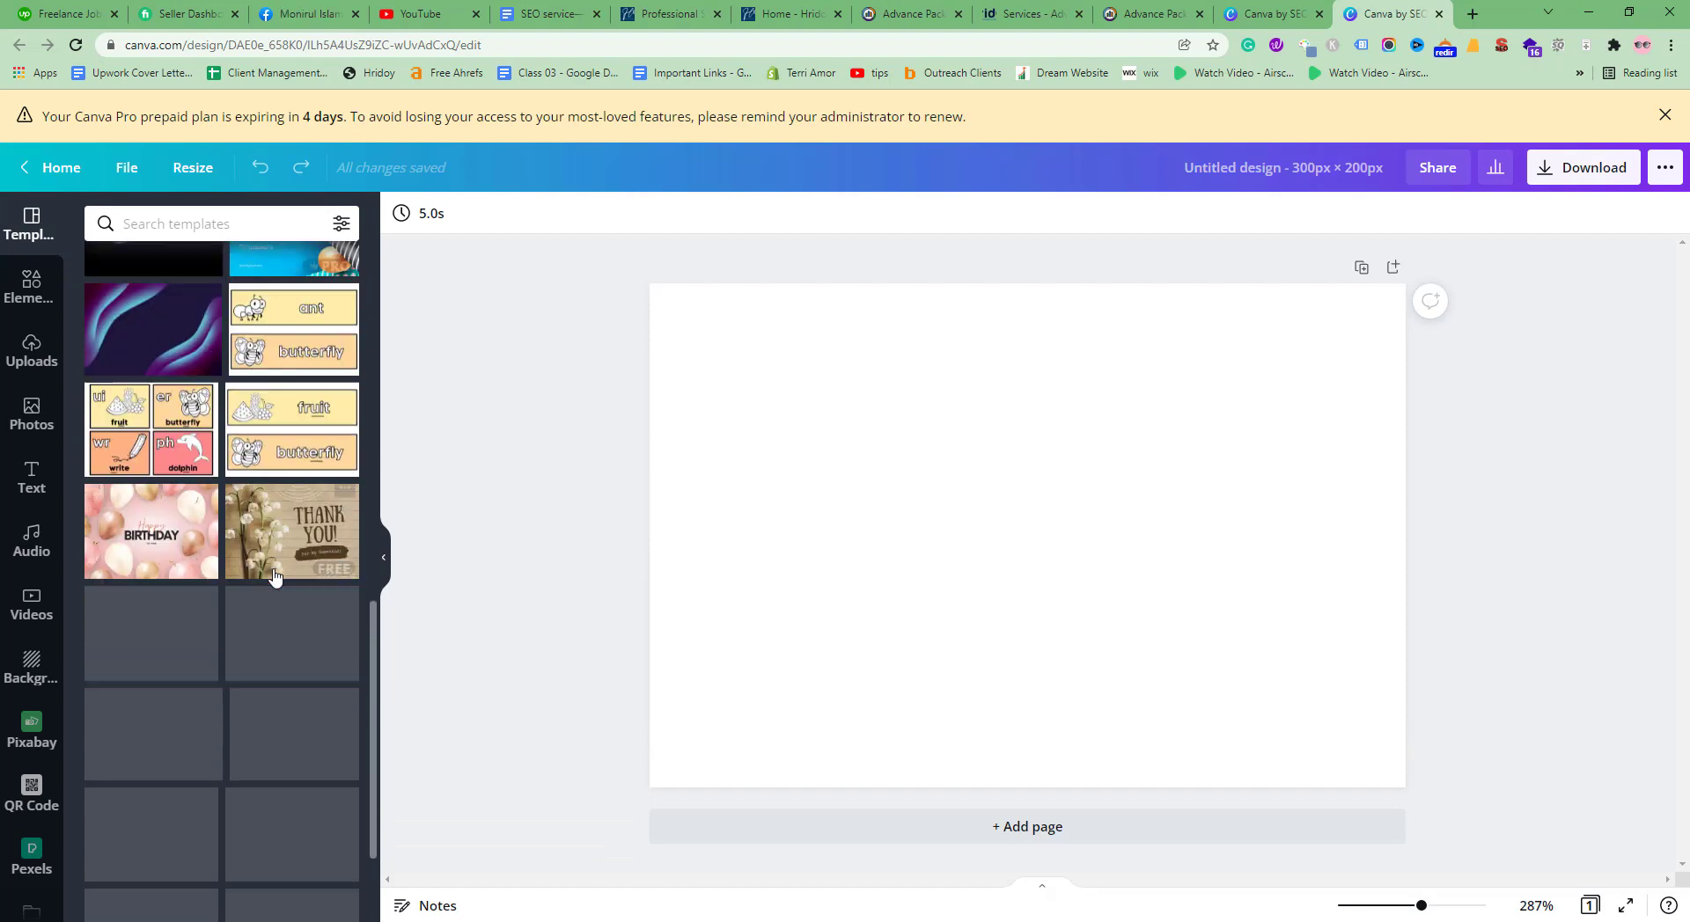
scroll(275, 577, "down", 7)
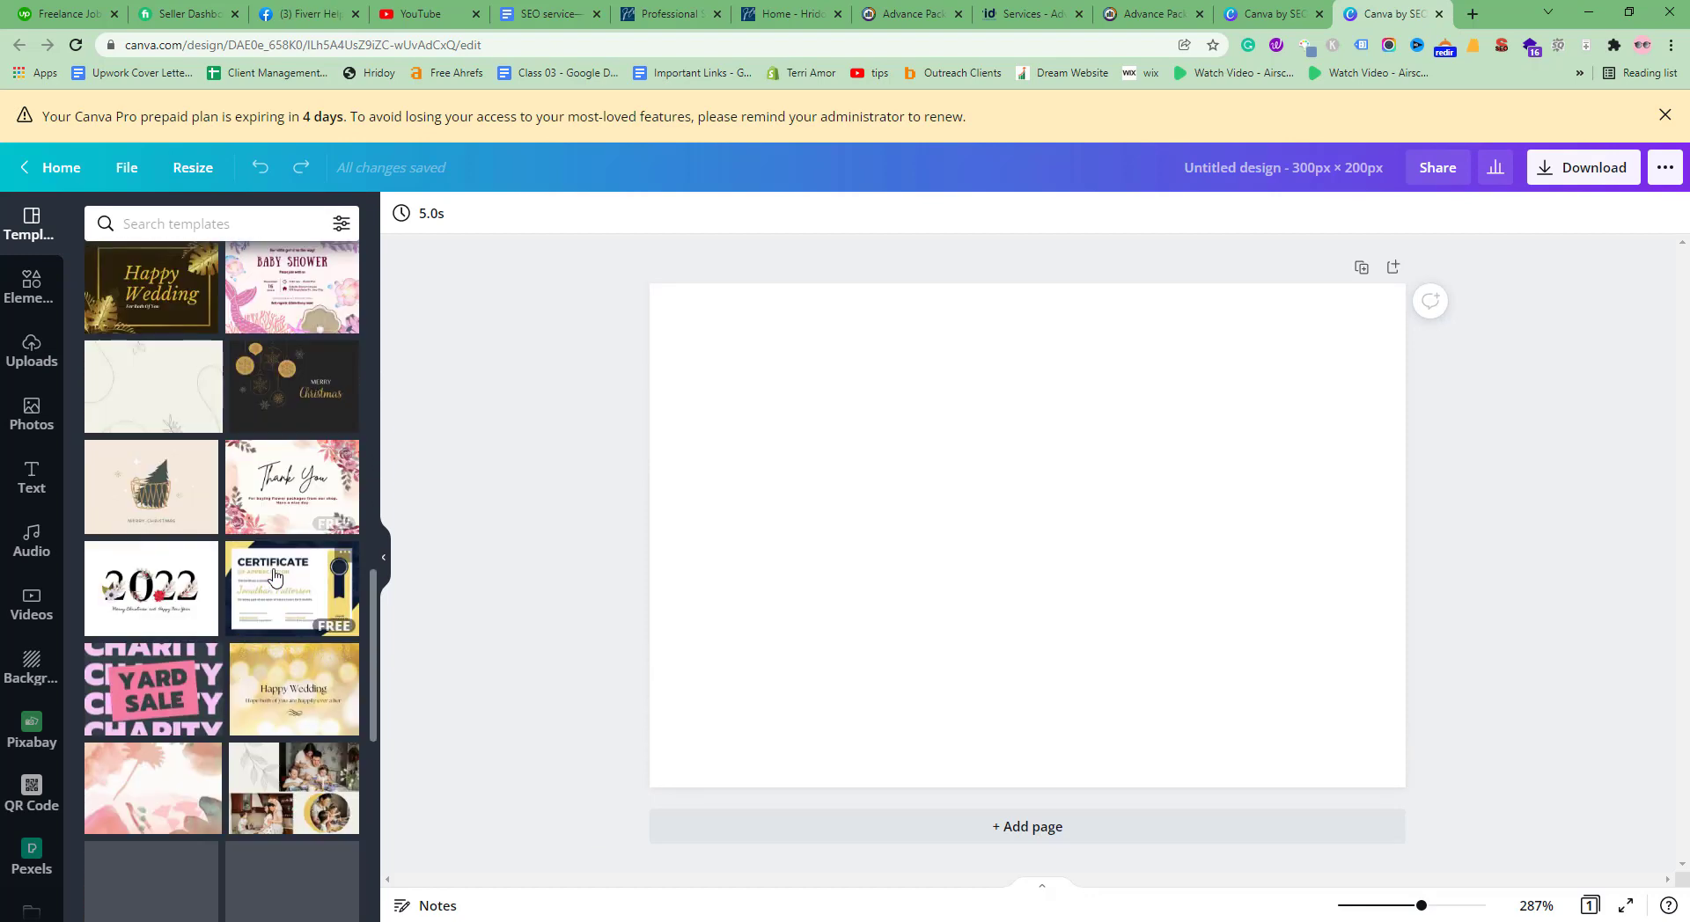
scroll(275, 576, "up", 15)
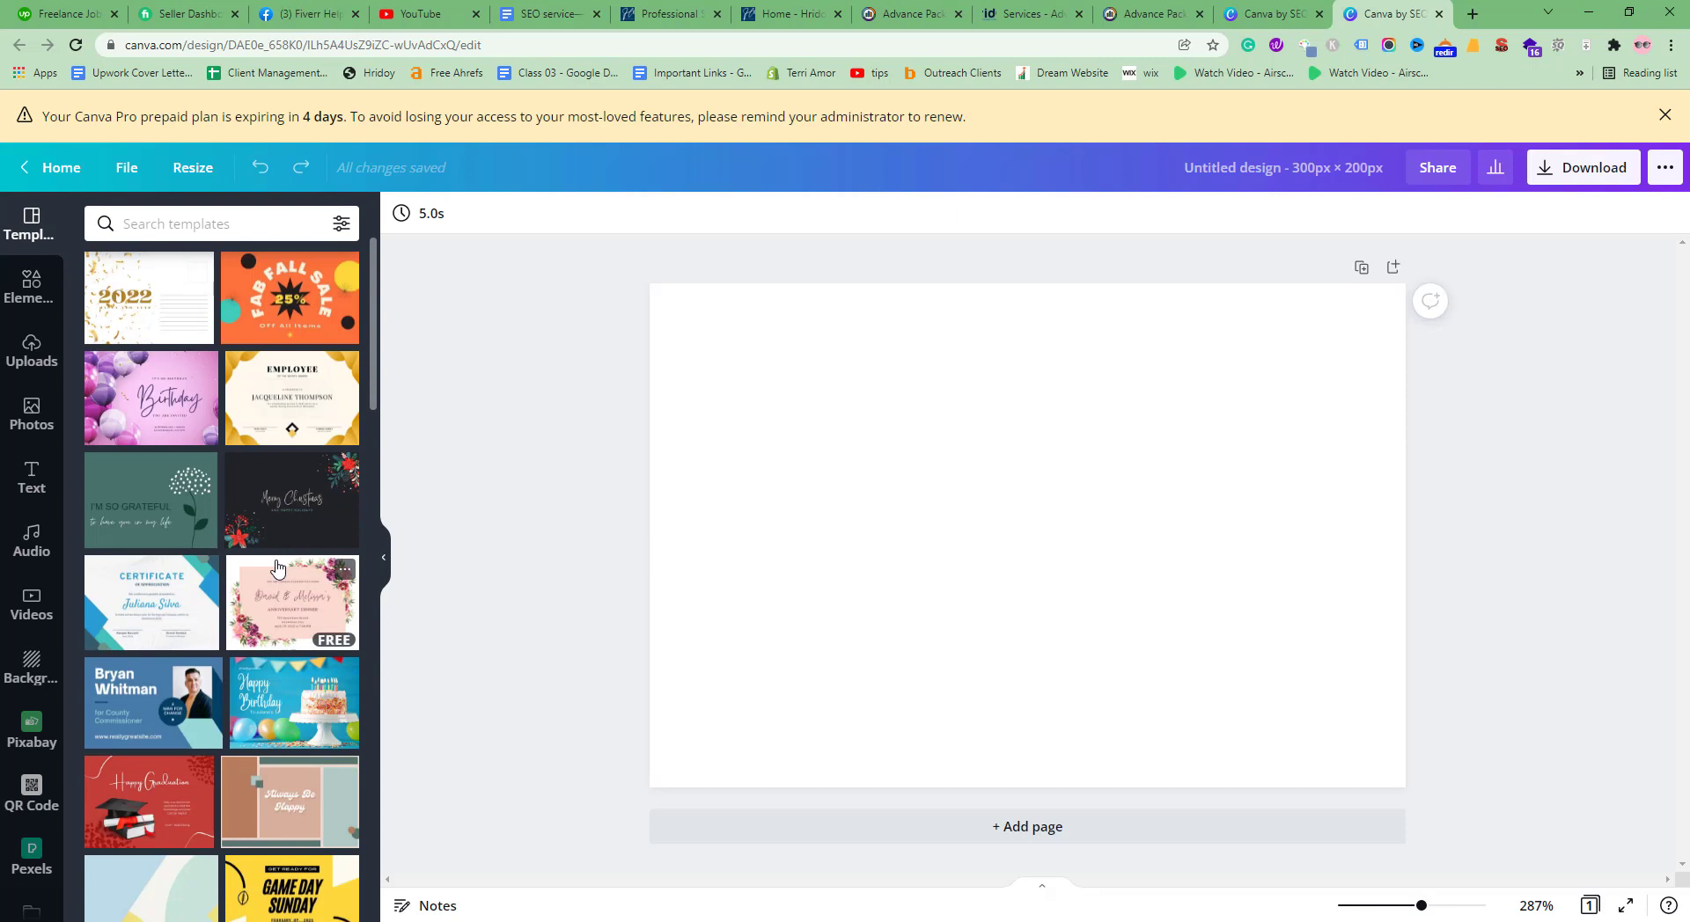
left_click_drag(154, 704, 961, 614)
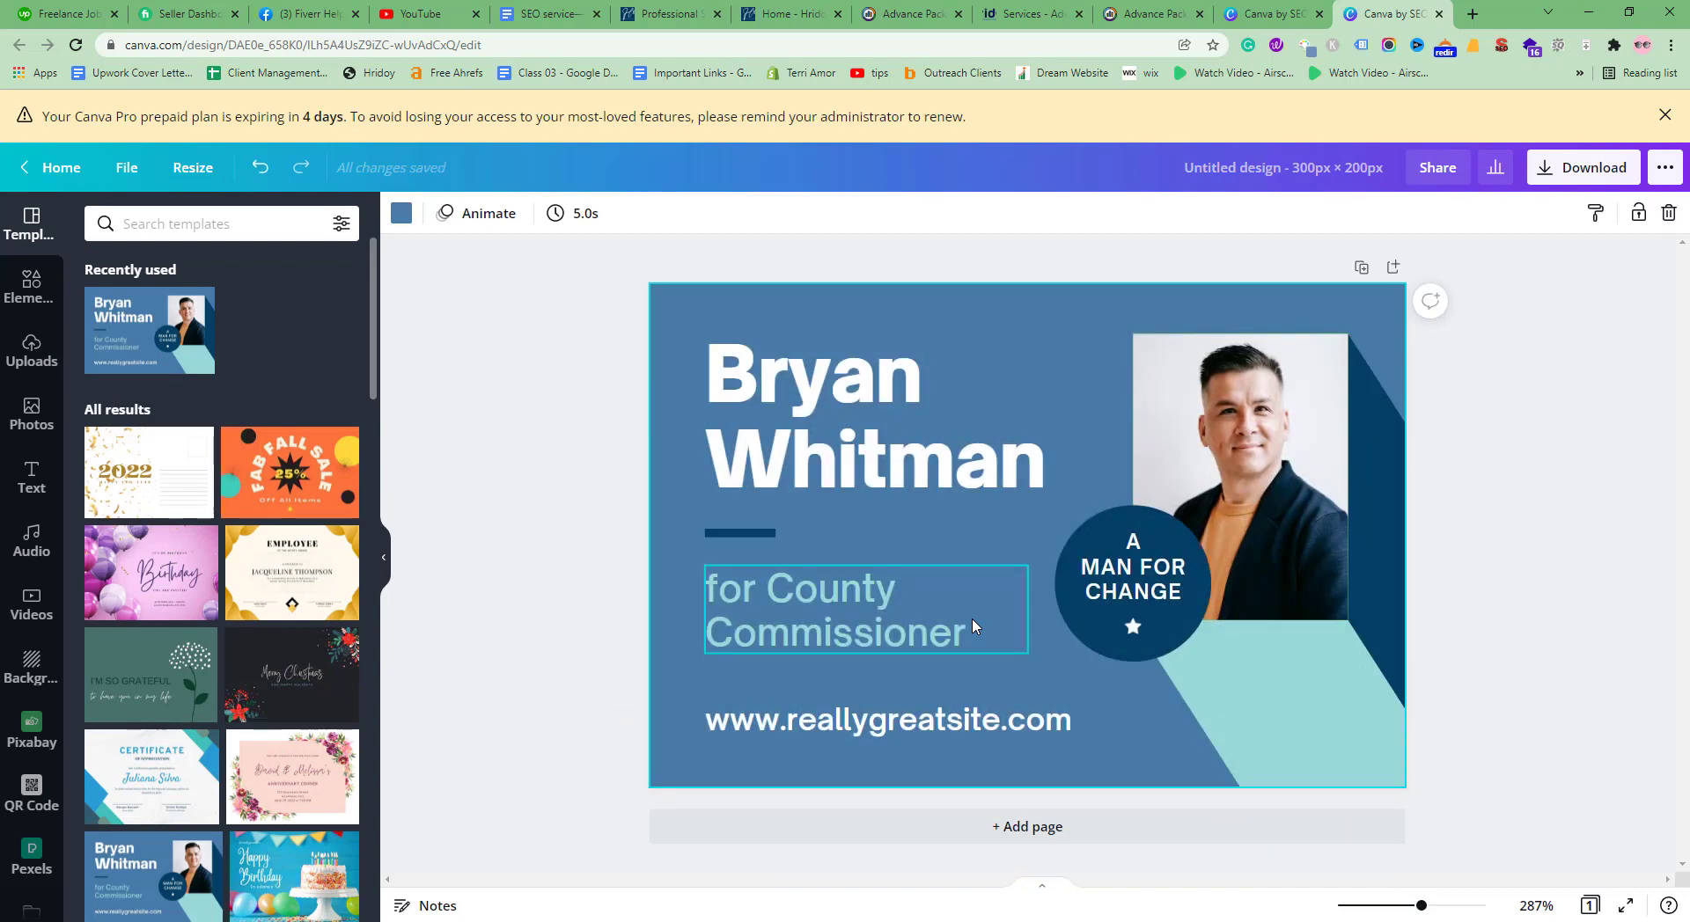
- Replace the large name heading with "Guest Post Backlinks"
double_click(801, 453)
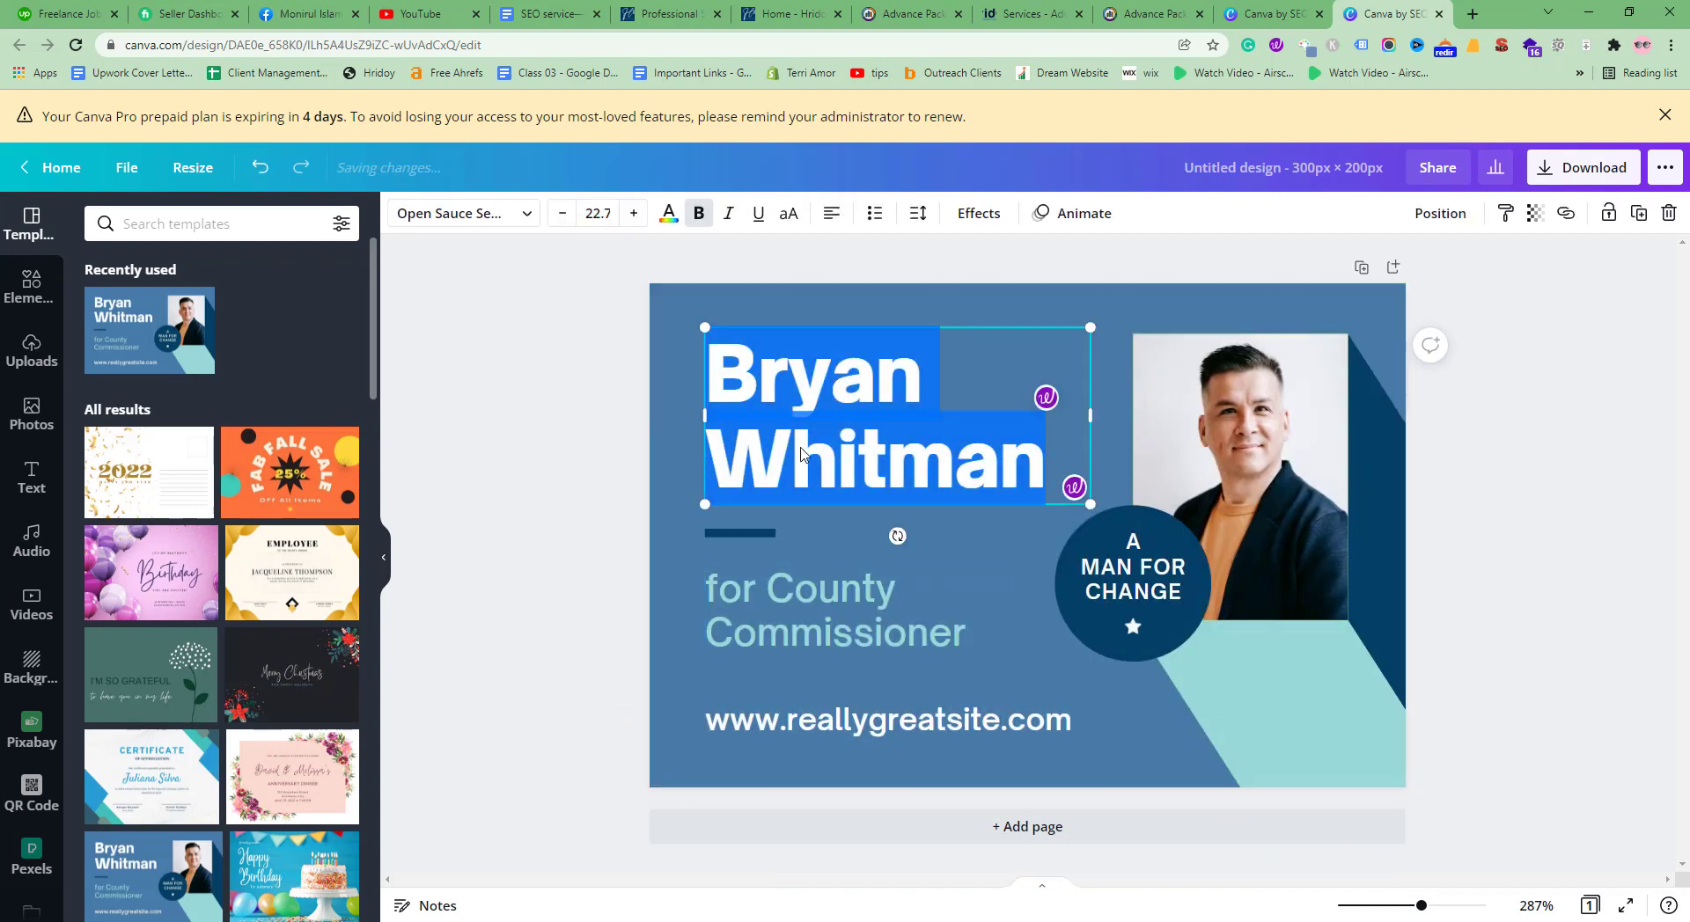
type("Guest")
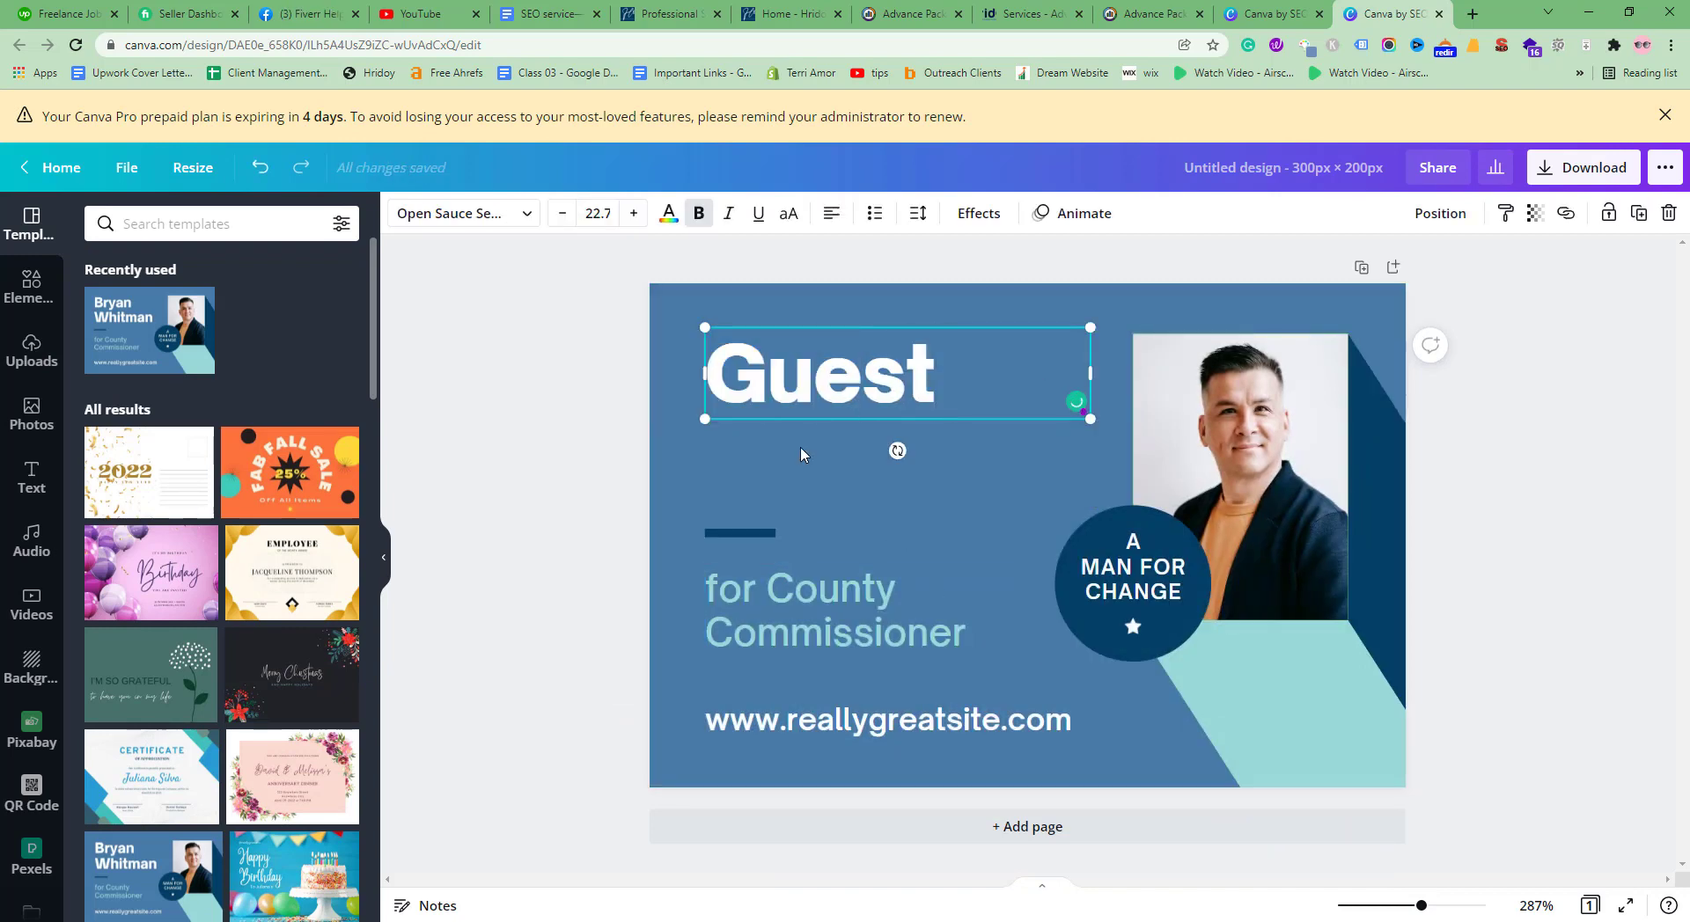
type(" Po")
key("BackSpace")
type("Pos")
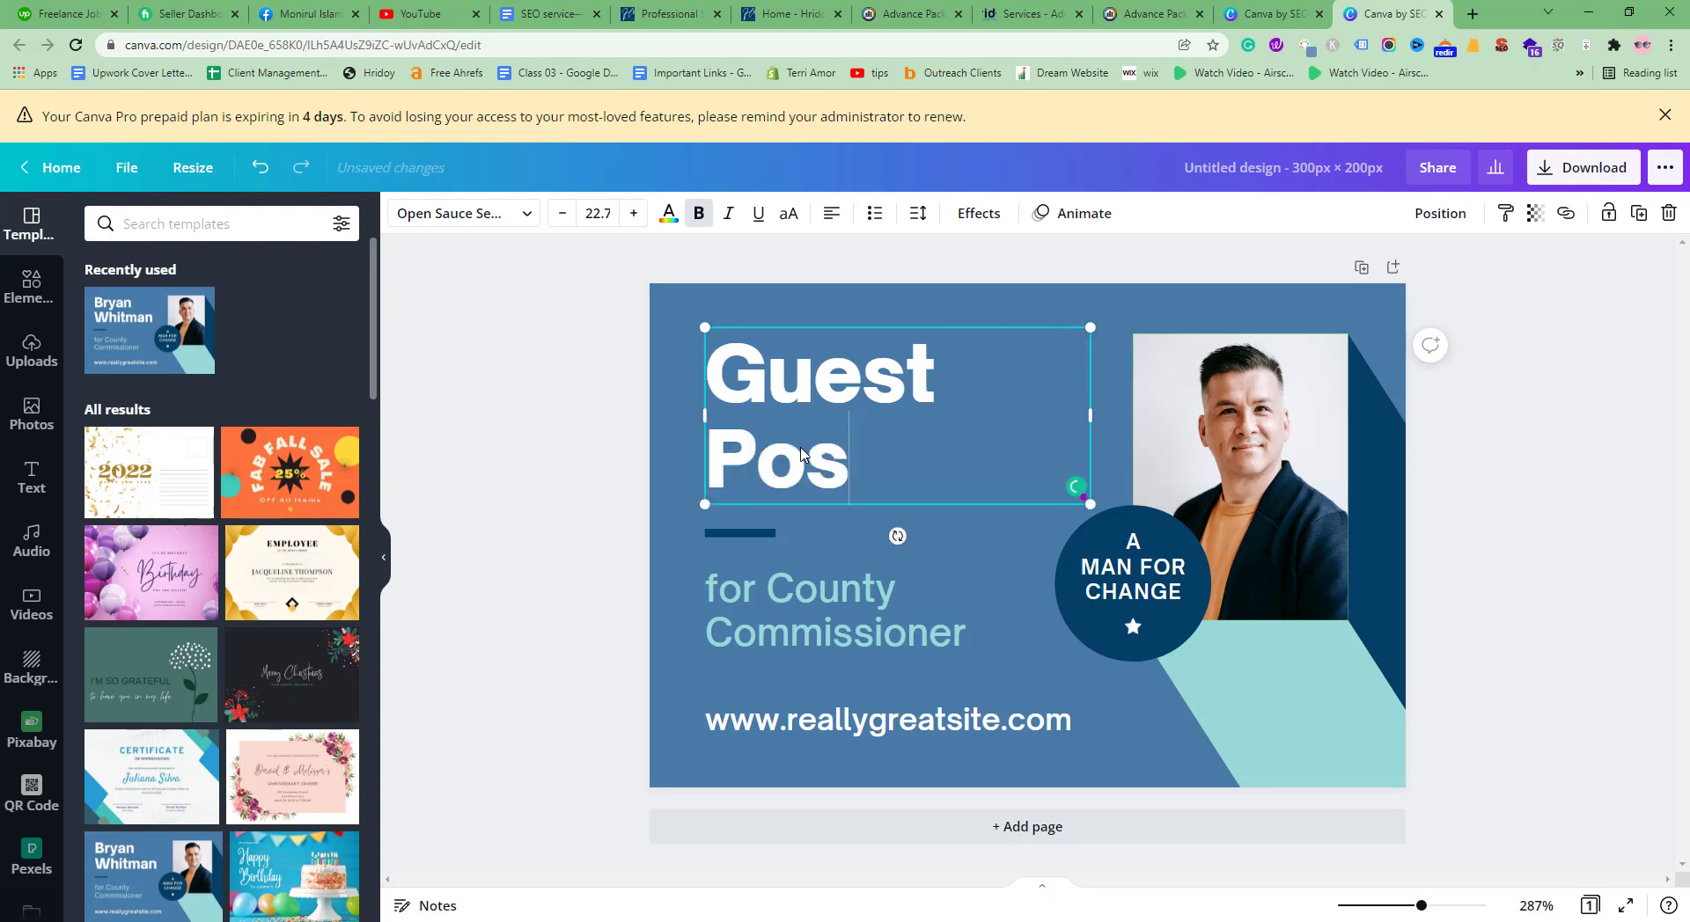
type("t Bacjk")
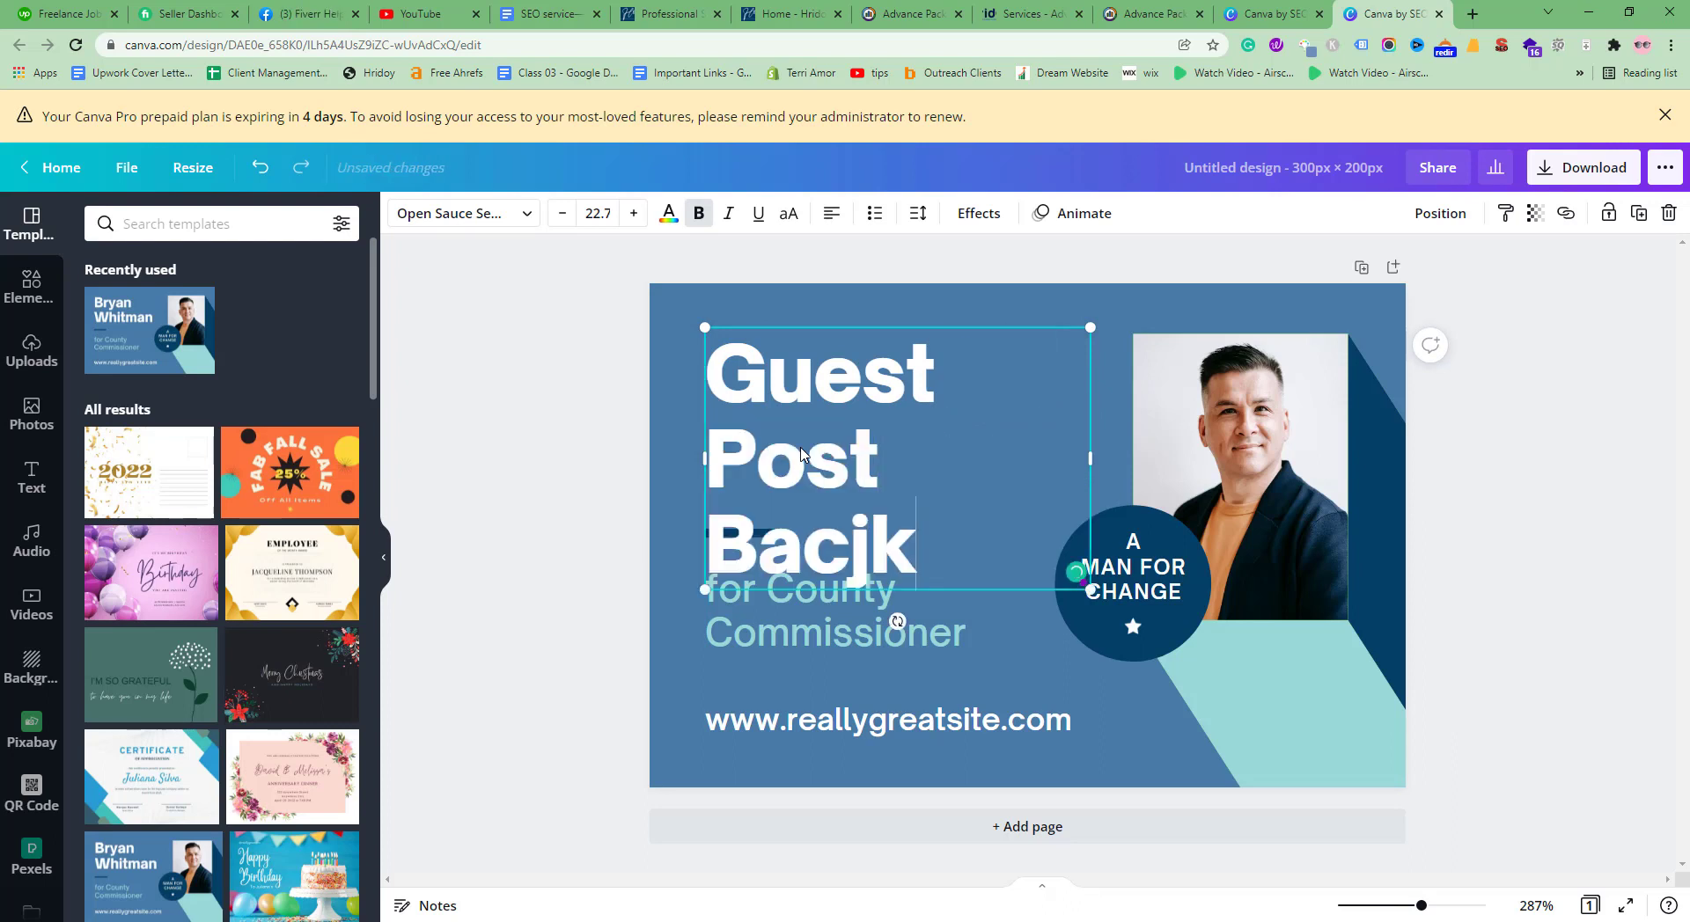
key("BackSpace")
key("BackSpace")
type("kli")
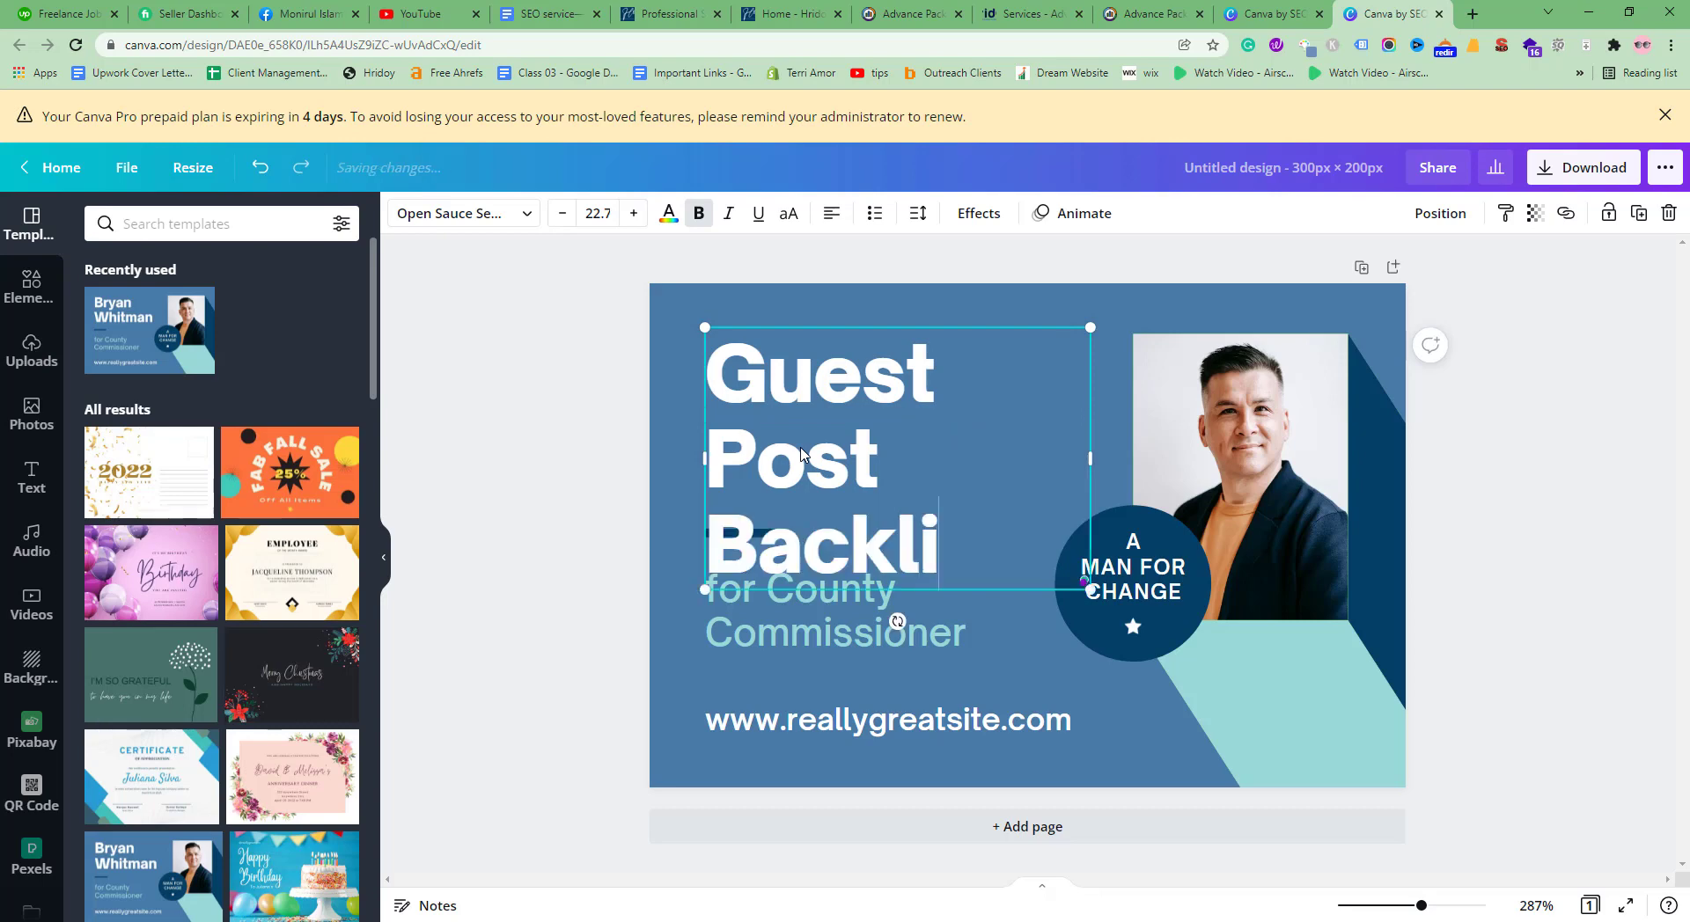
type("nks")
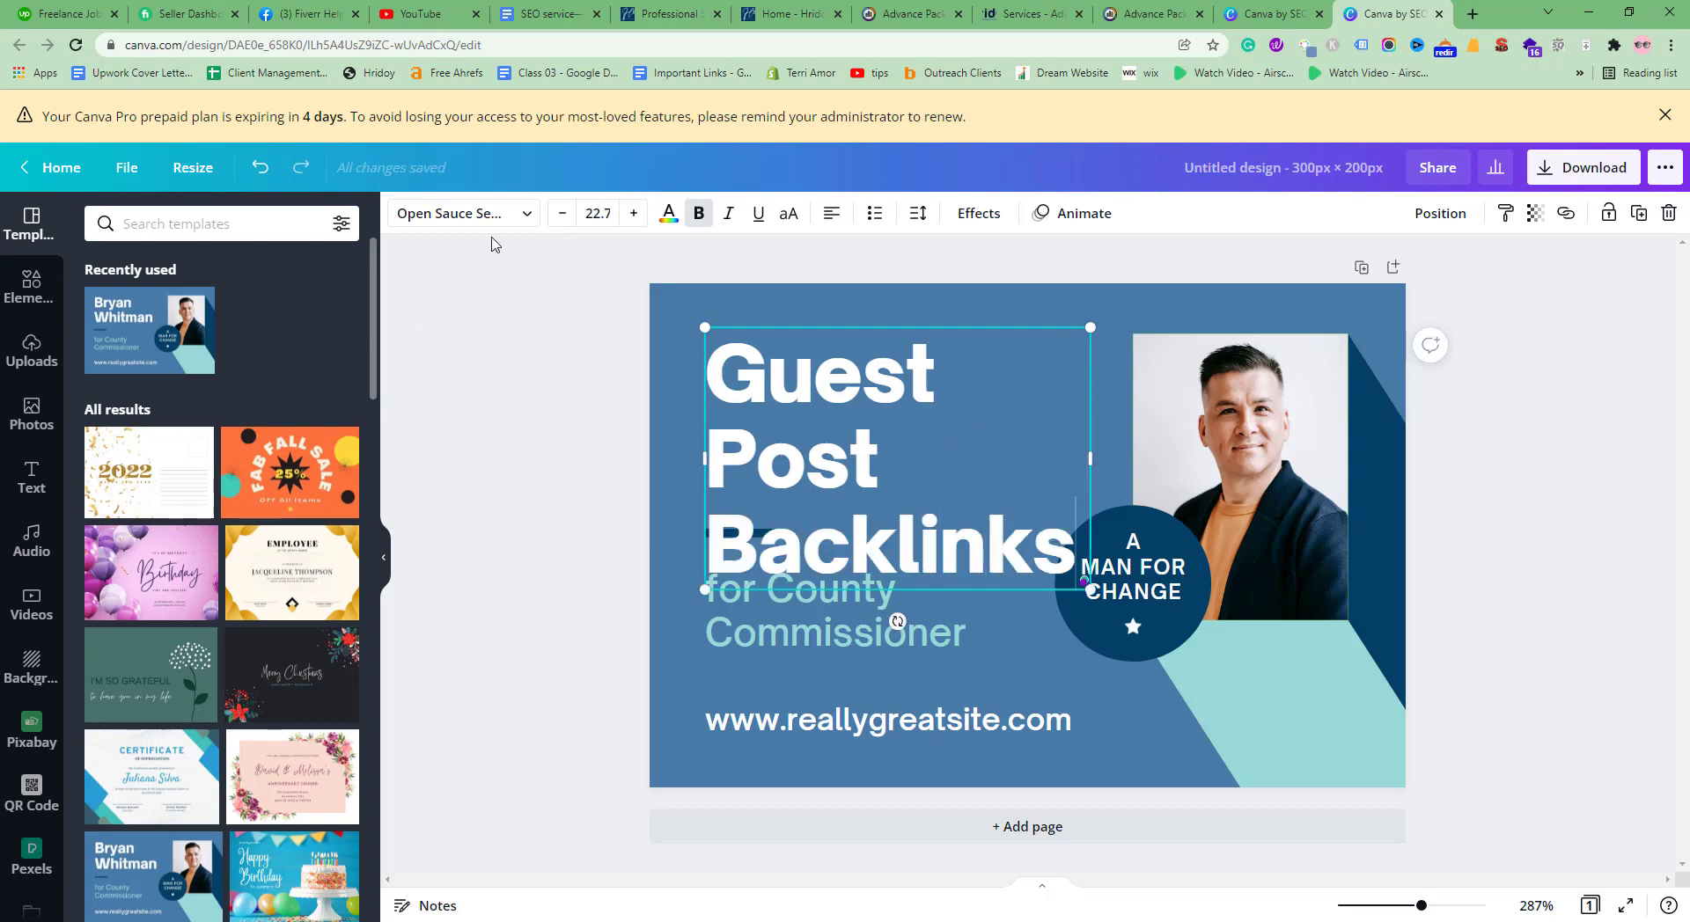
- Reduce the heading's font size to 18.7, dismiss the plan expiry notice, and scale the heading up to about 20.3
left_click(560, 214)
left_click(560, 214)
left_click(559, 214)
left_click(560, 214)
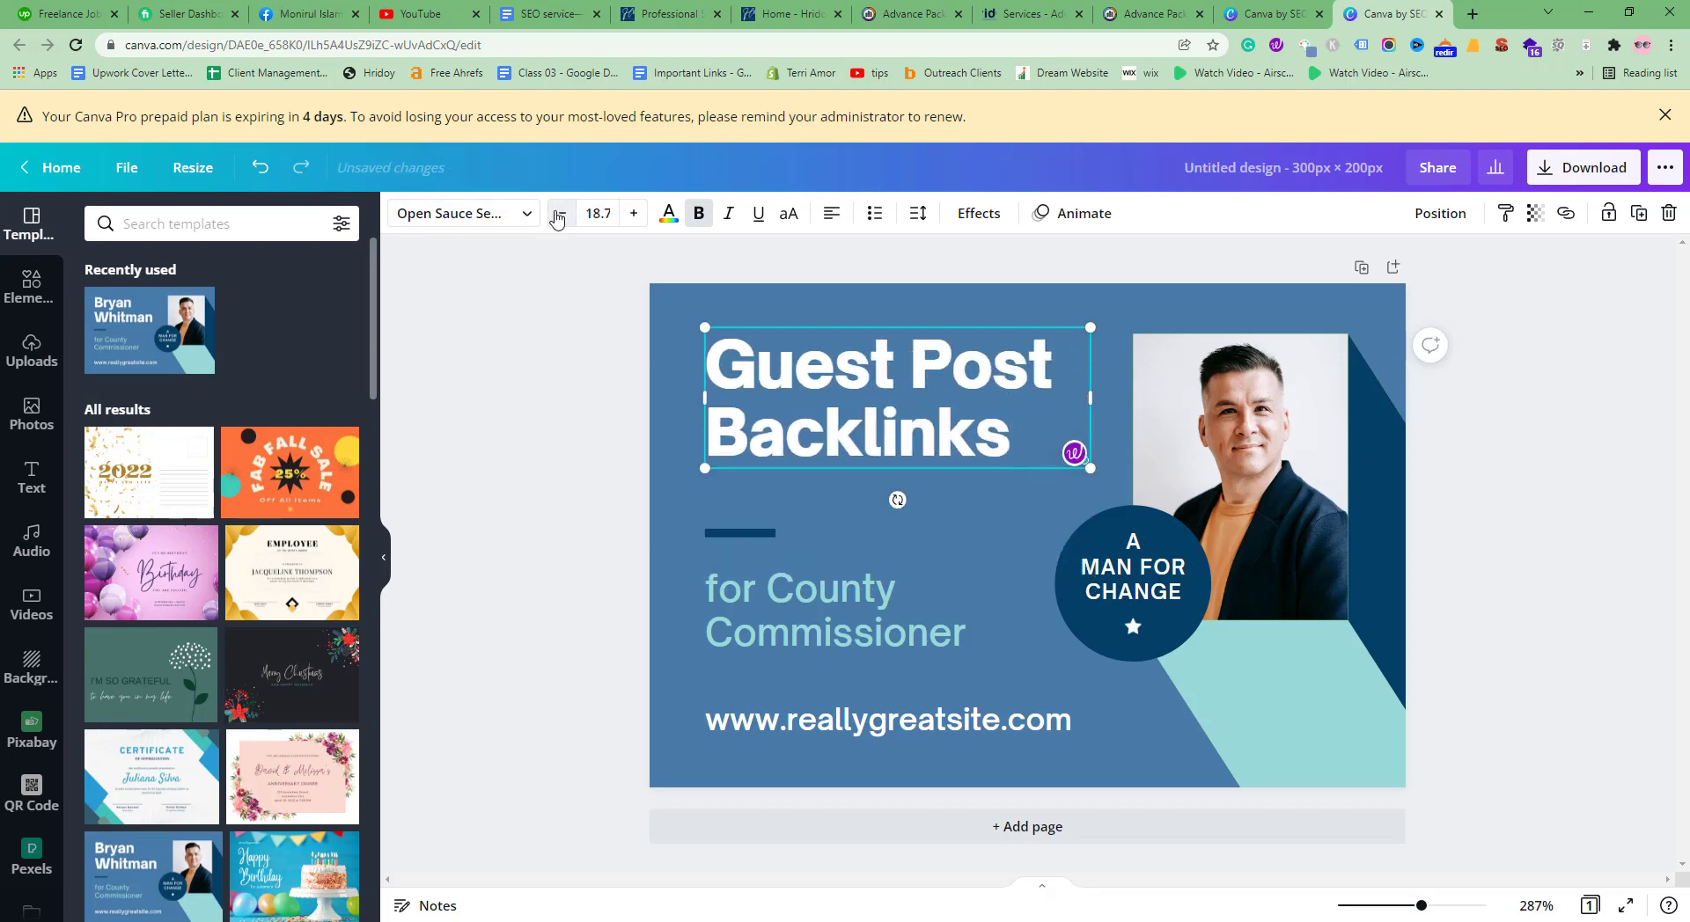
left_click(1664, 116)
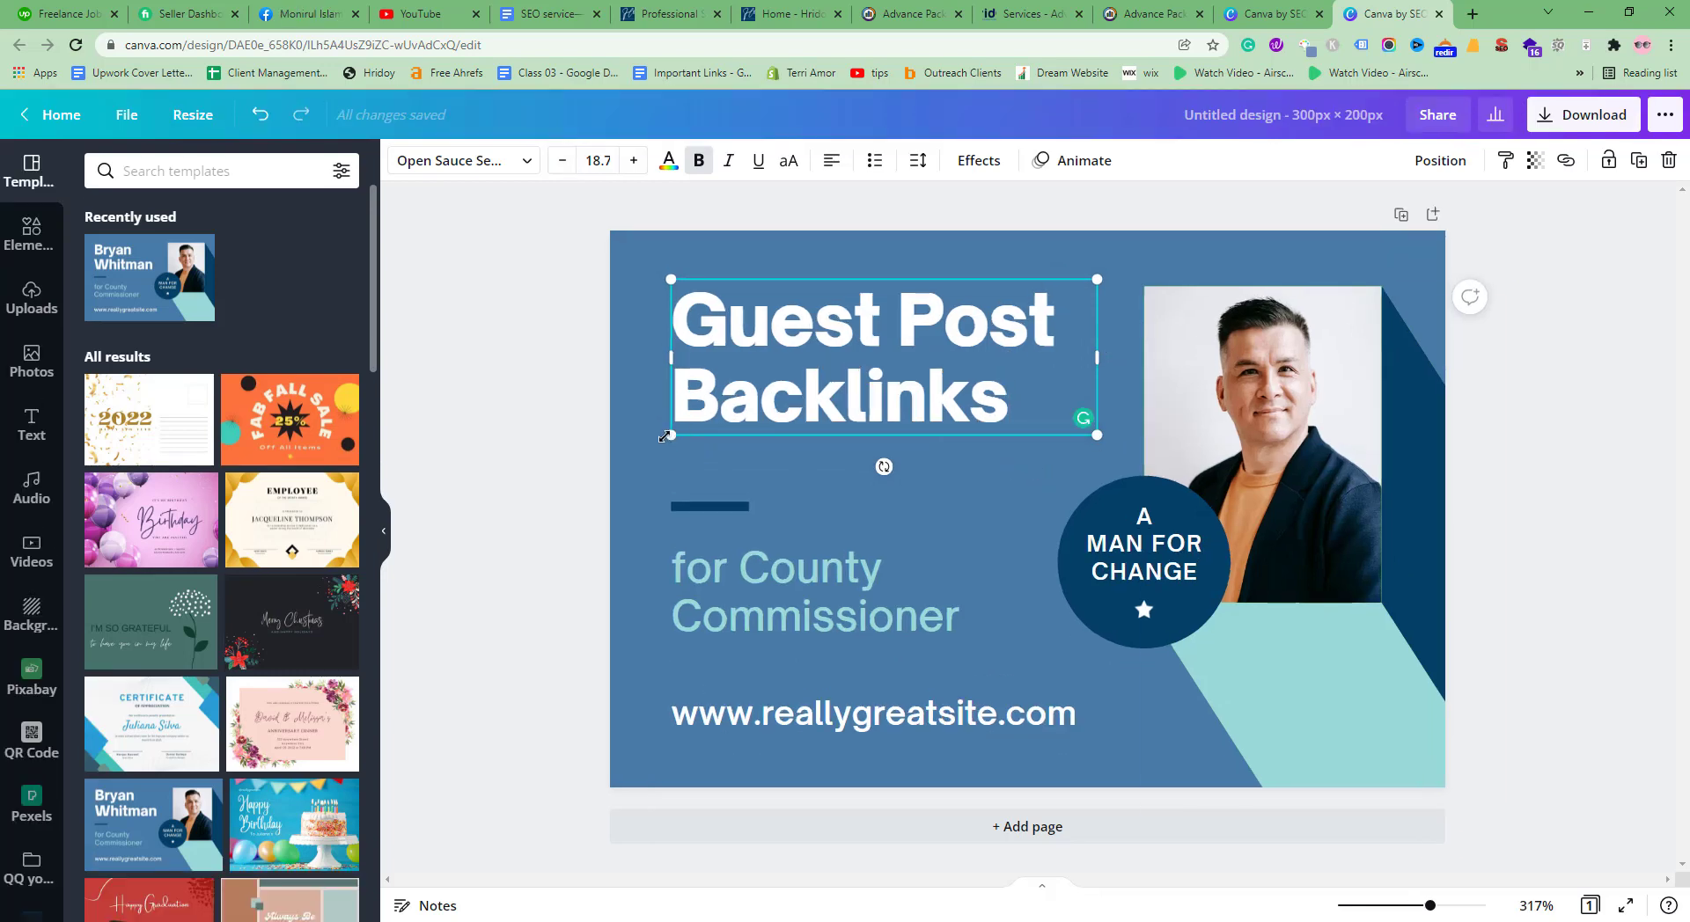
left_click_drag(671, 435, 638, 445)
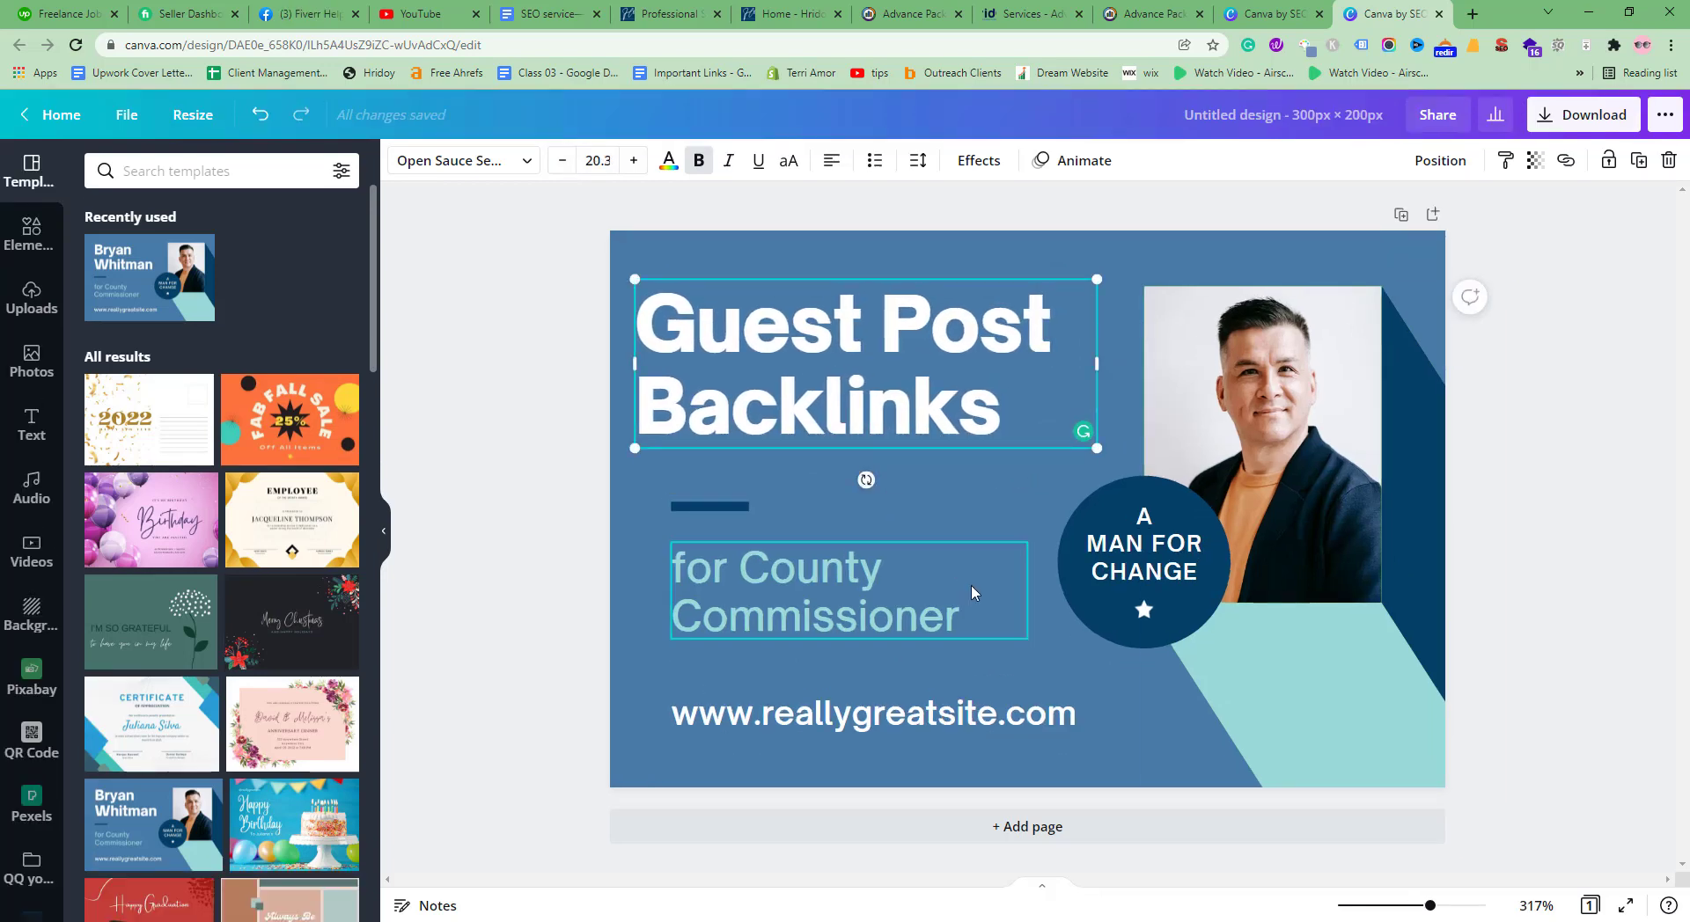
- Replace the text in the round badge over the portrait with "DOFOLLOW"
double_click(1156, 555)
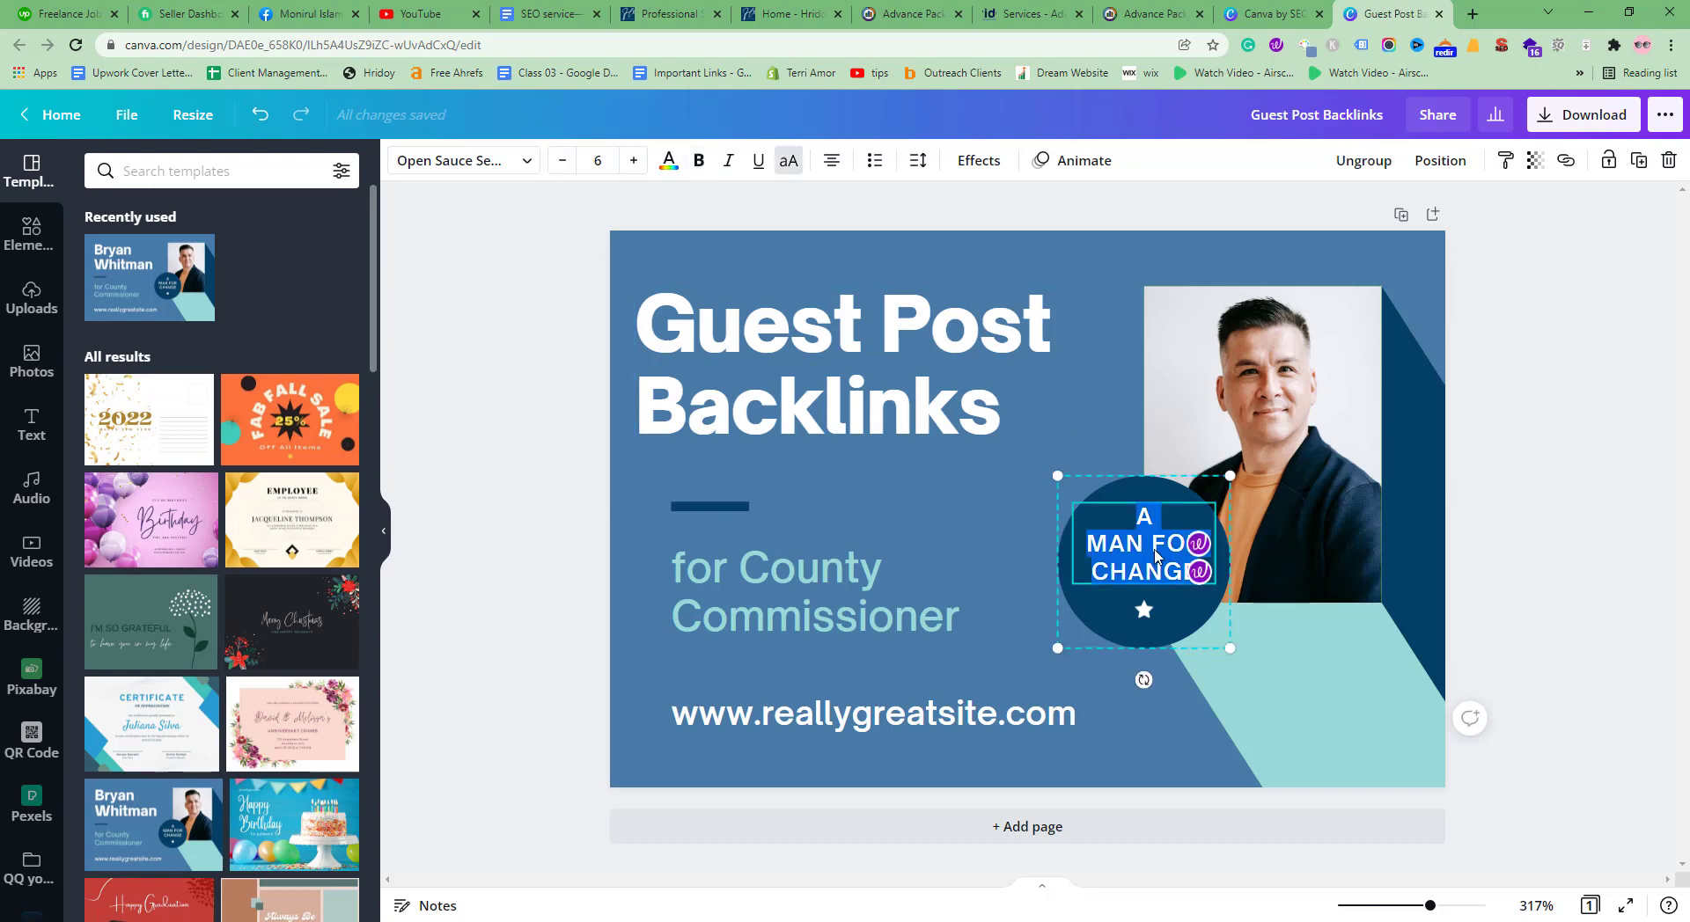
type("DOFOL")
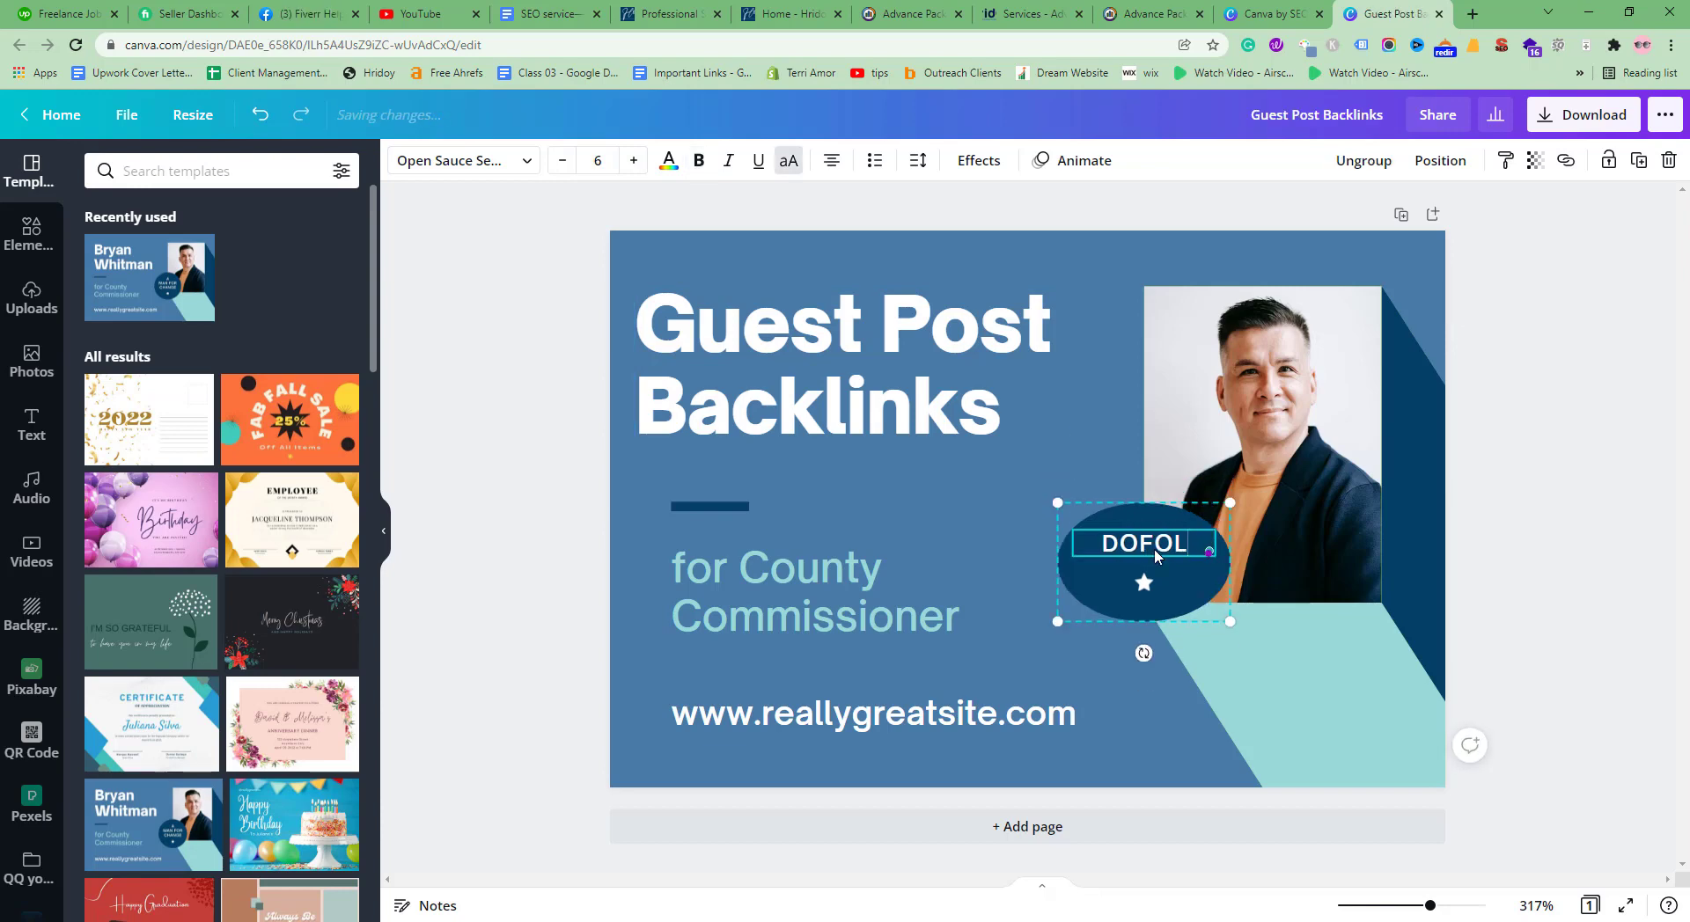
type("LOW")
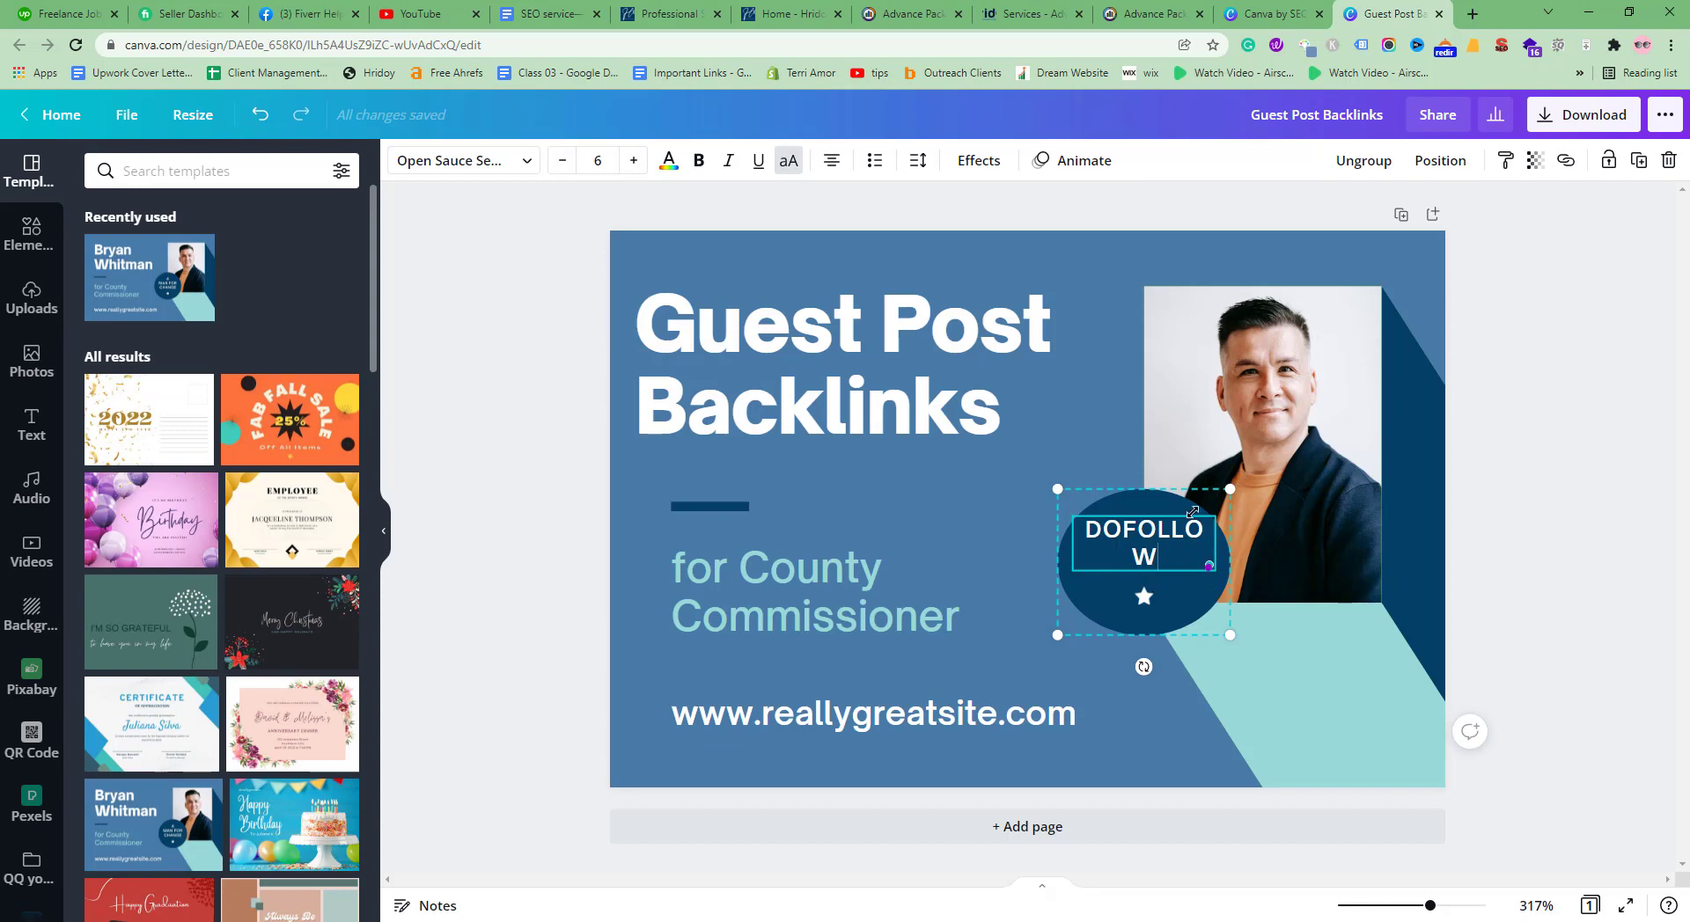
- Enlarge the badge slightly and reduce its text size to 3.3 so DOFOLLOW fits on one line
left_click_drag(1192, 512, 1201, 504)
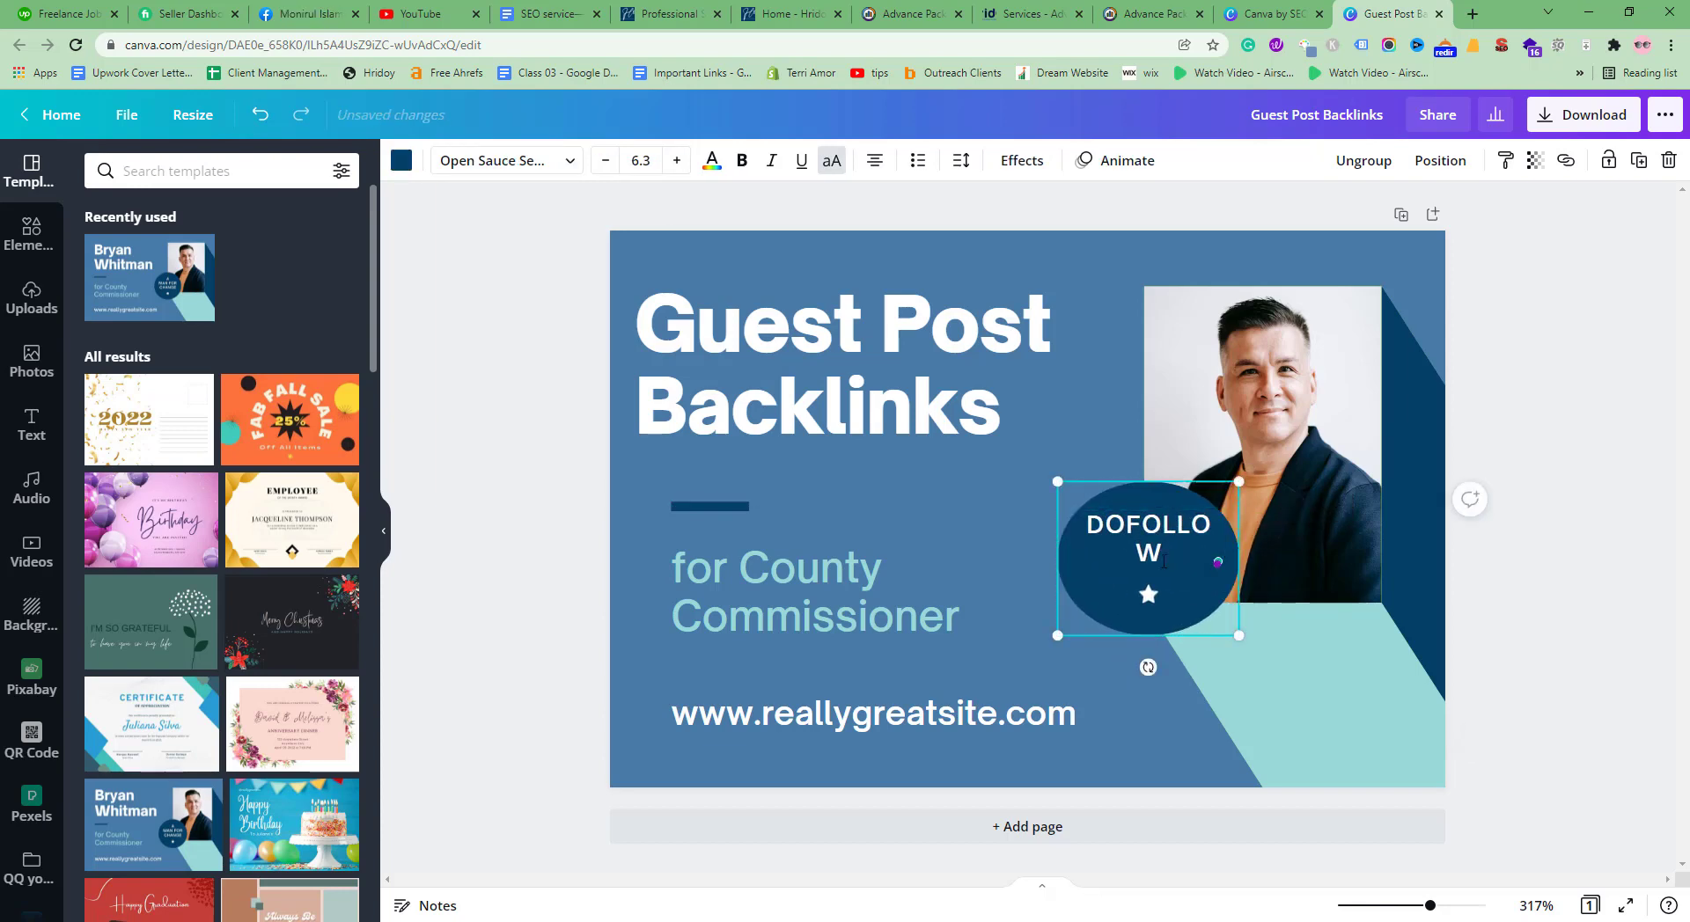
left_click(1164, 561)
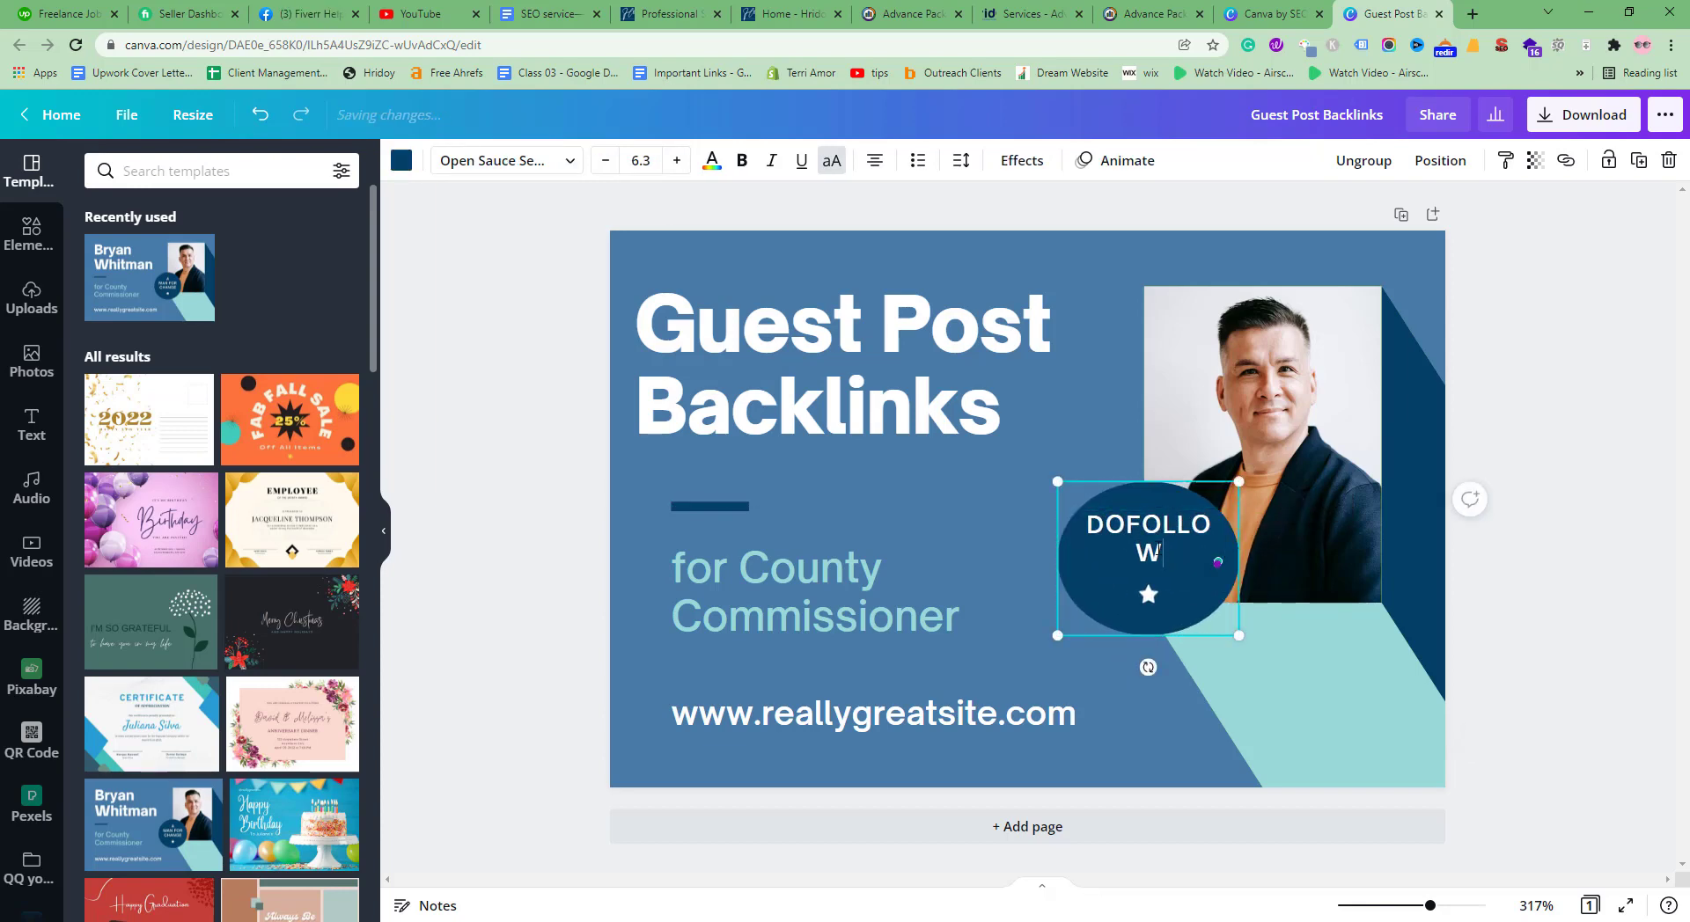
left_click(606, 160)
left_click(606, 160)
left_click(606, 161)
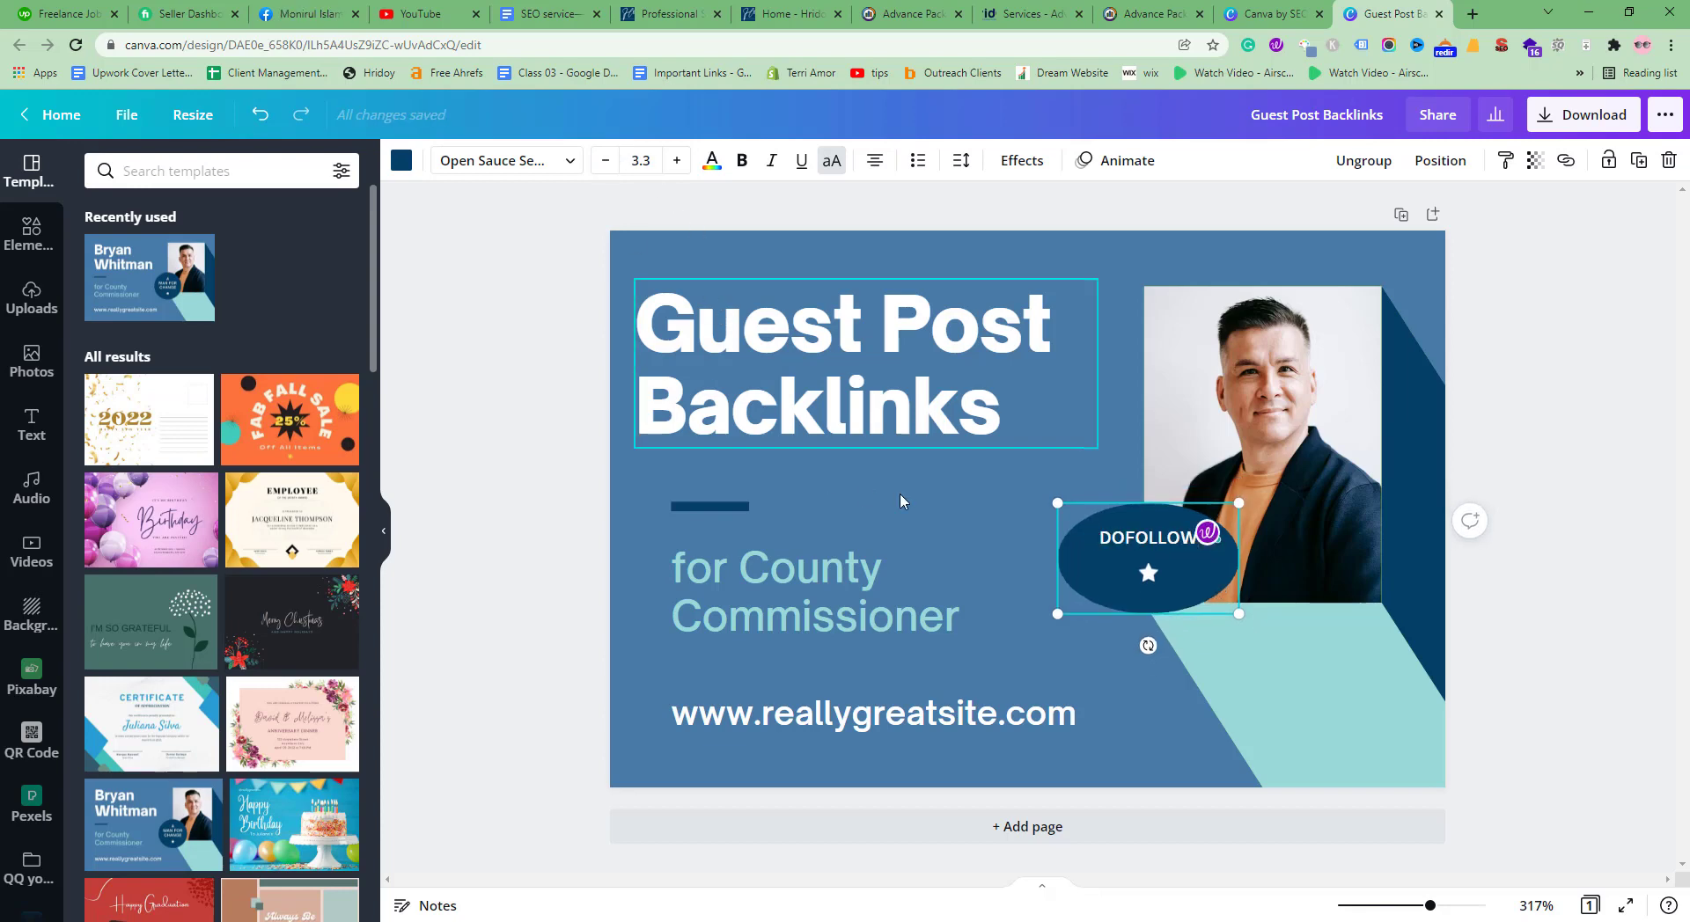
- Replace the "for County Commissioner" subtitle with two lines reading "High DA" and "Permanet"
double_click(841, 600)
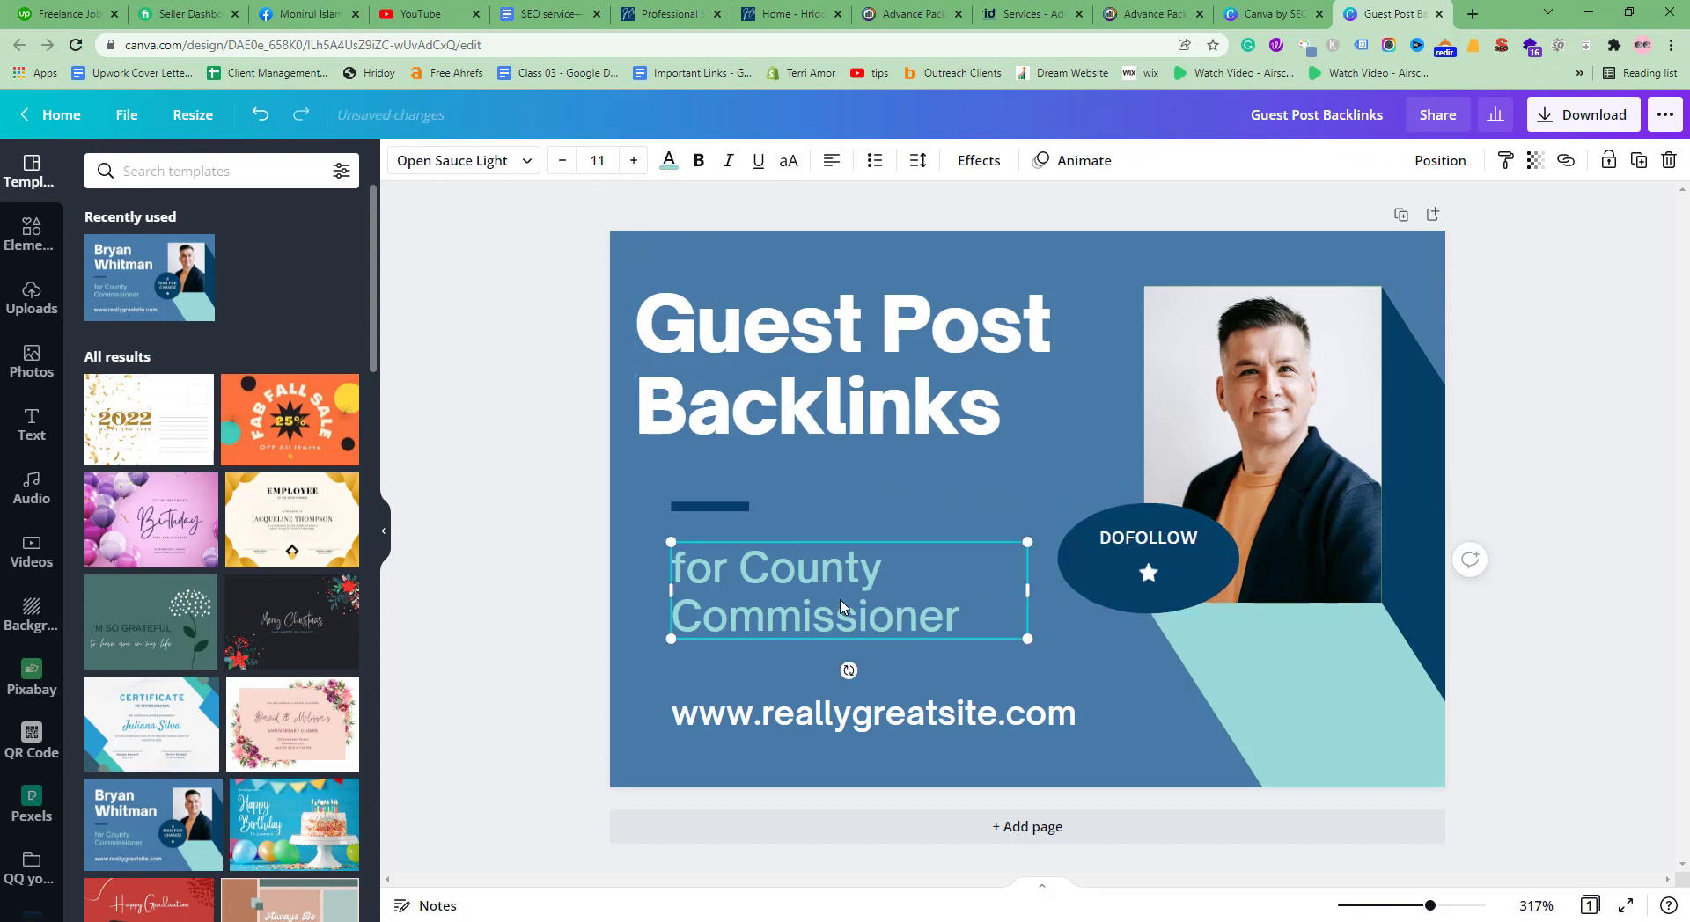
type("H")
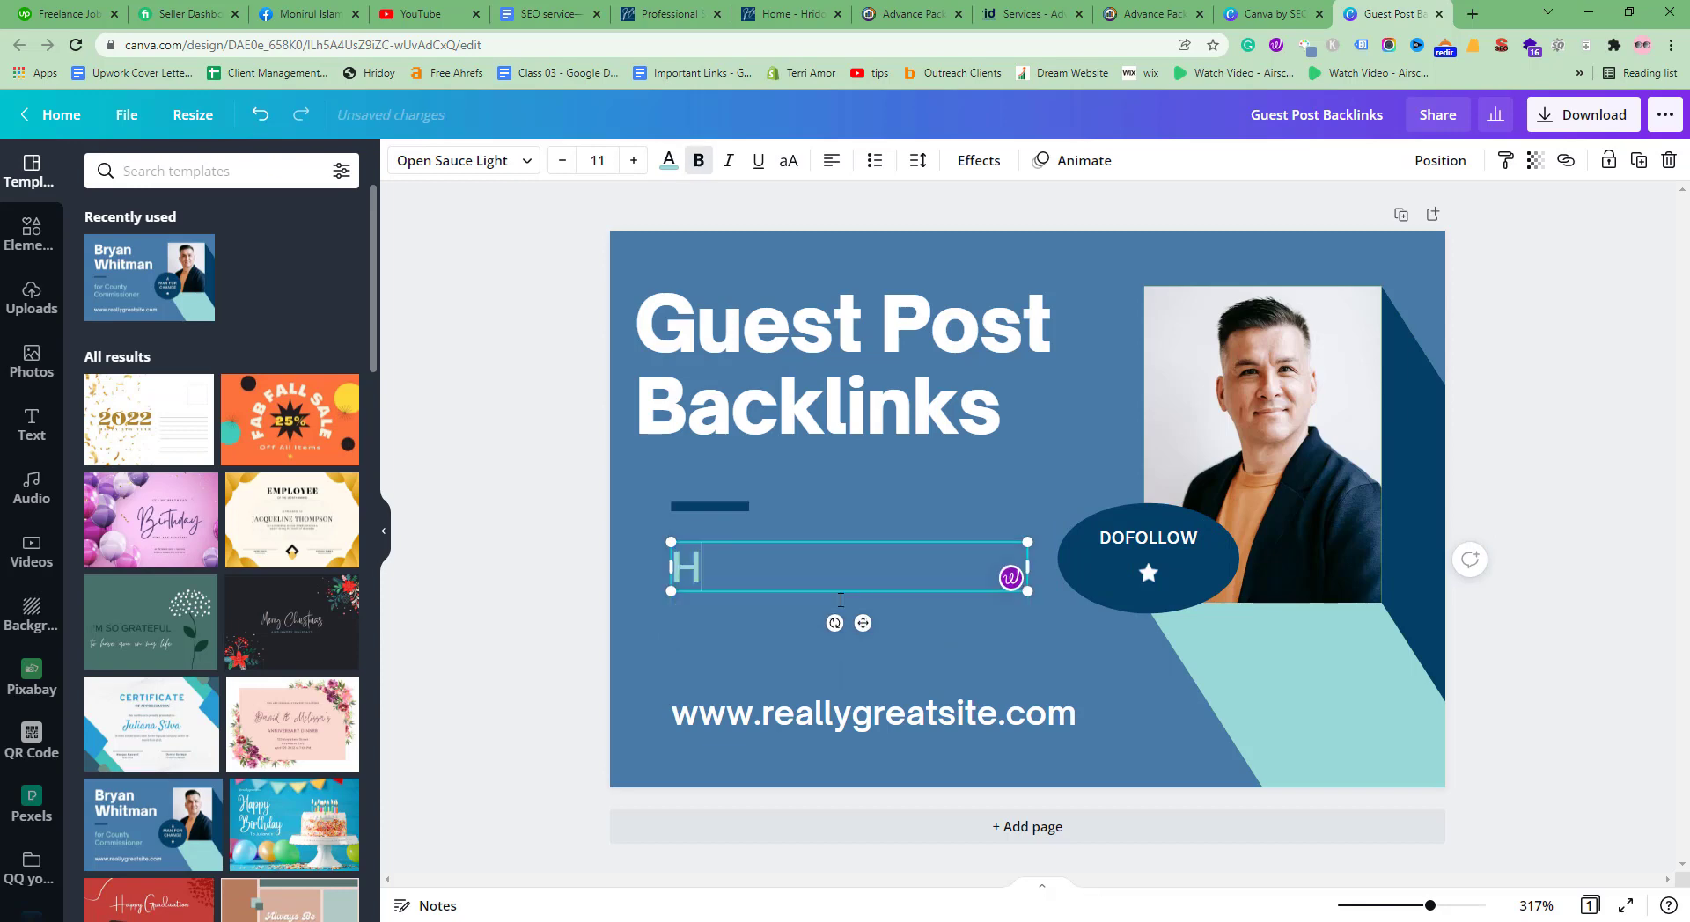
type("igh DA")
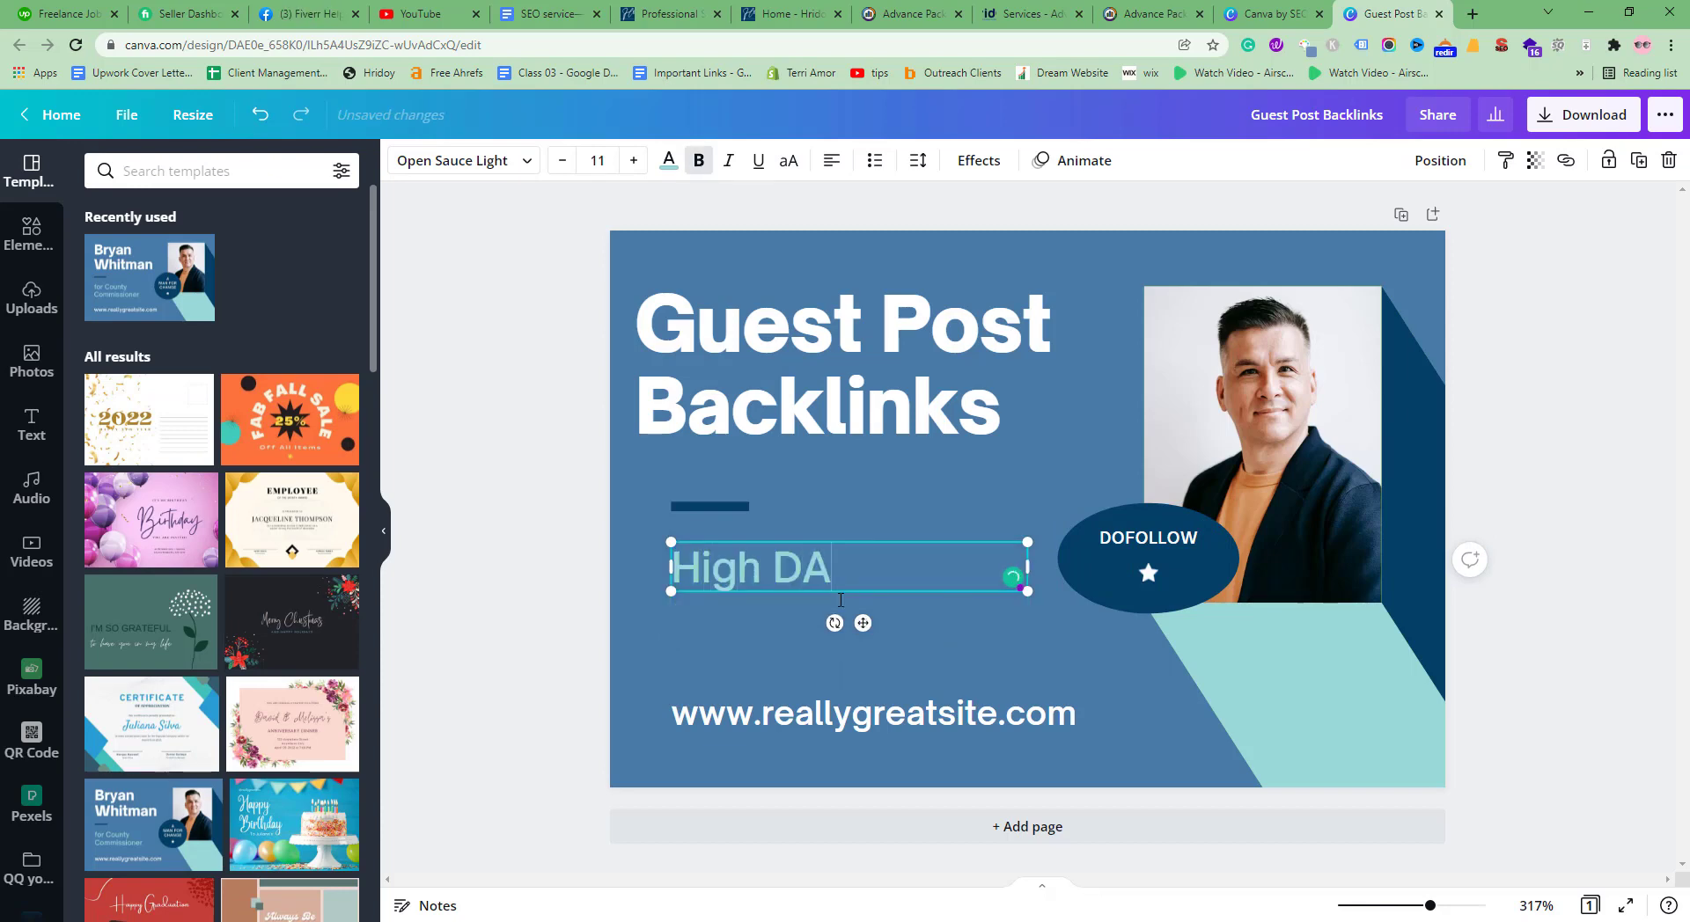
key("Return")
type("Pern")
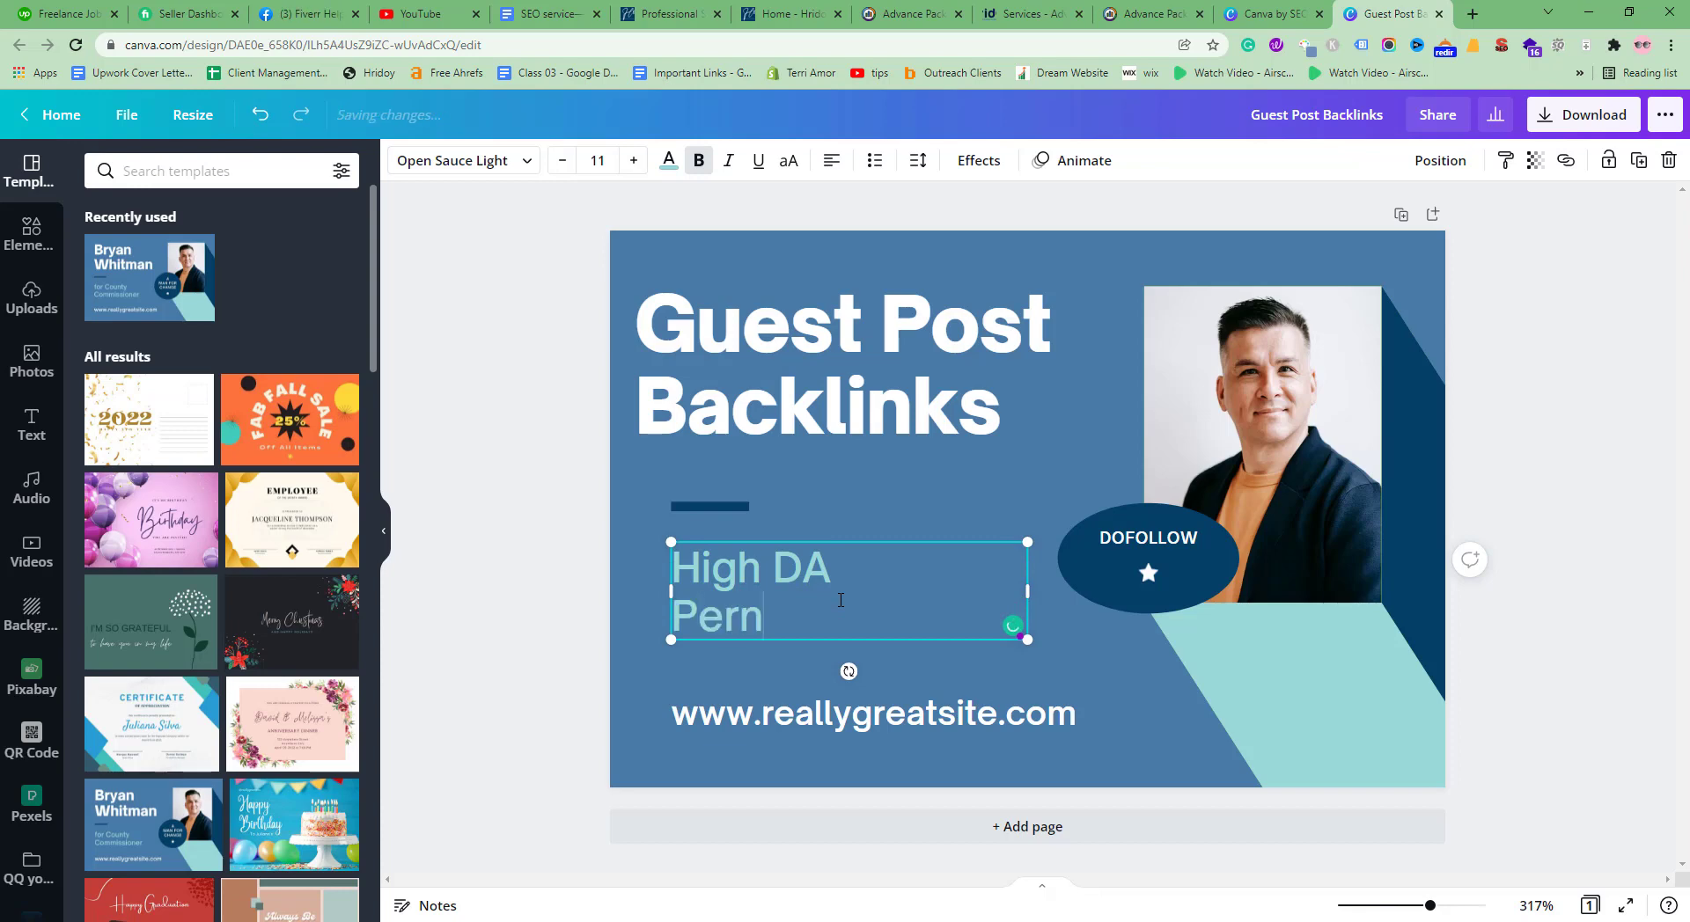
key("BackSpace")
type("mamnet")
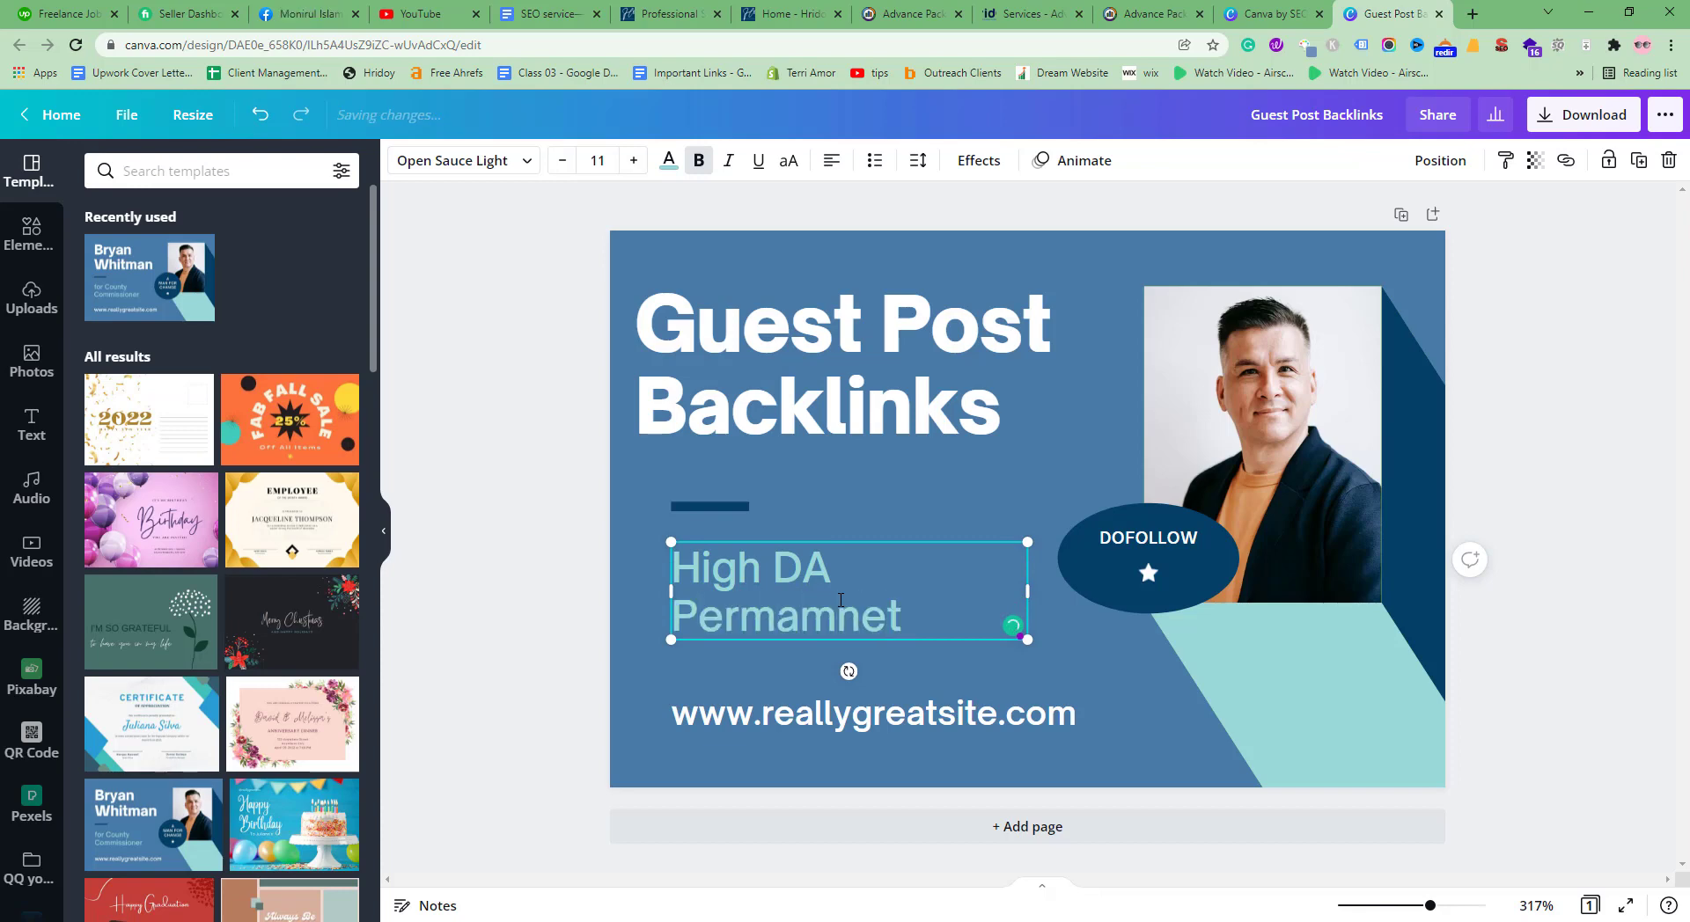
key("BackSpace")
key("BackSpace")
key("BackSpace")
key("BackSpace")
type("net")
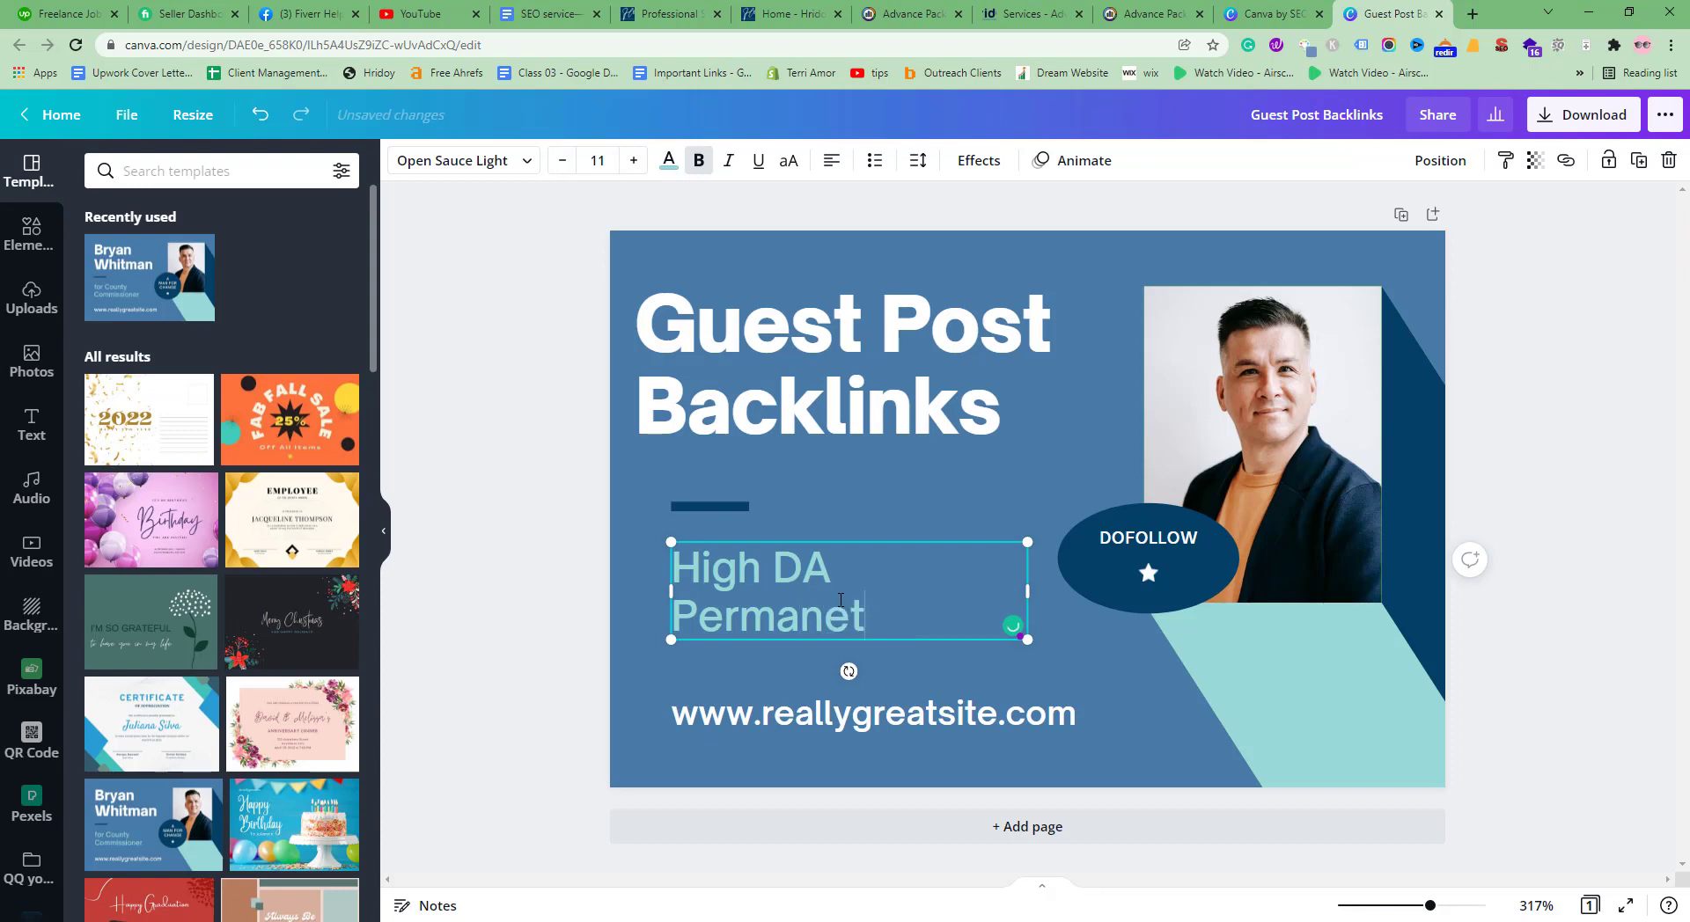
- Format the "High DA" and "Permanet" lines as a bulleted list and add a third bullet reading "Index in 2 hours"
key("ctrl+a")
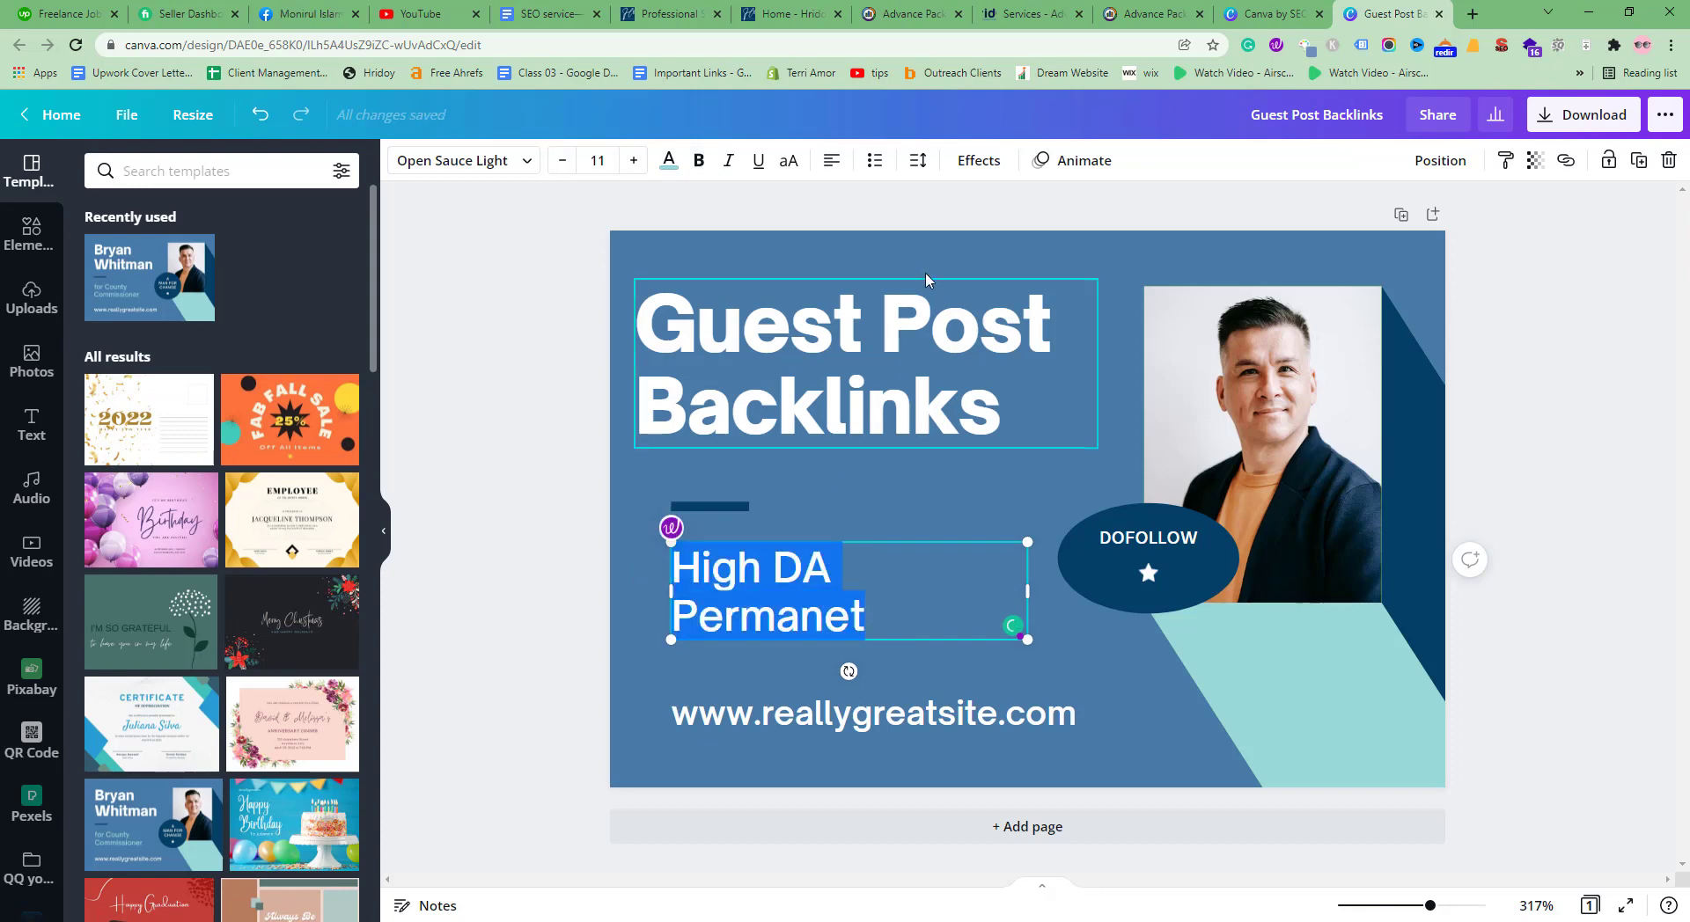
left_click(874, 160)
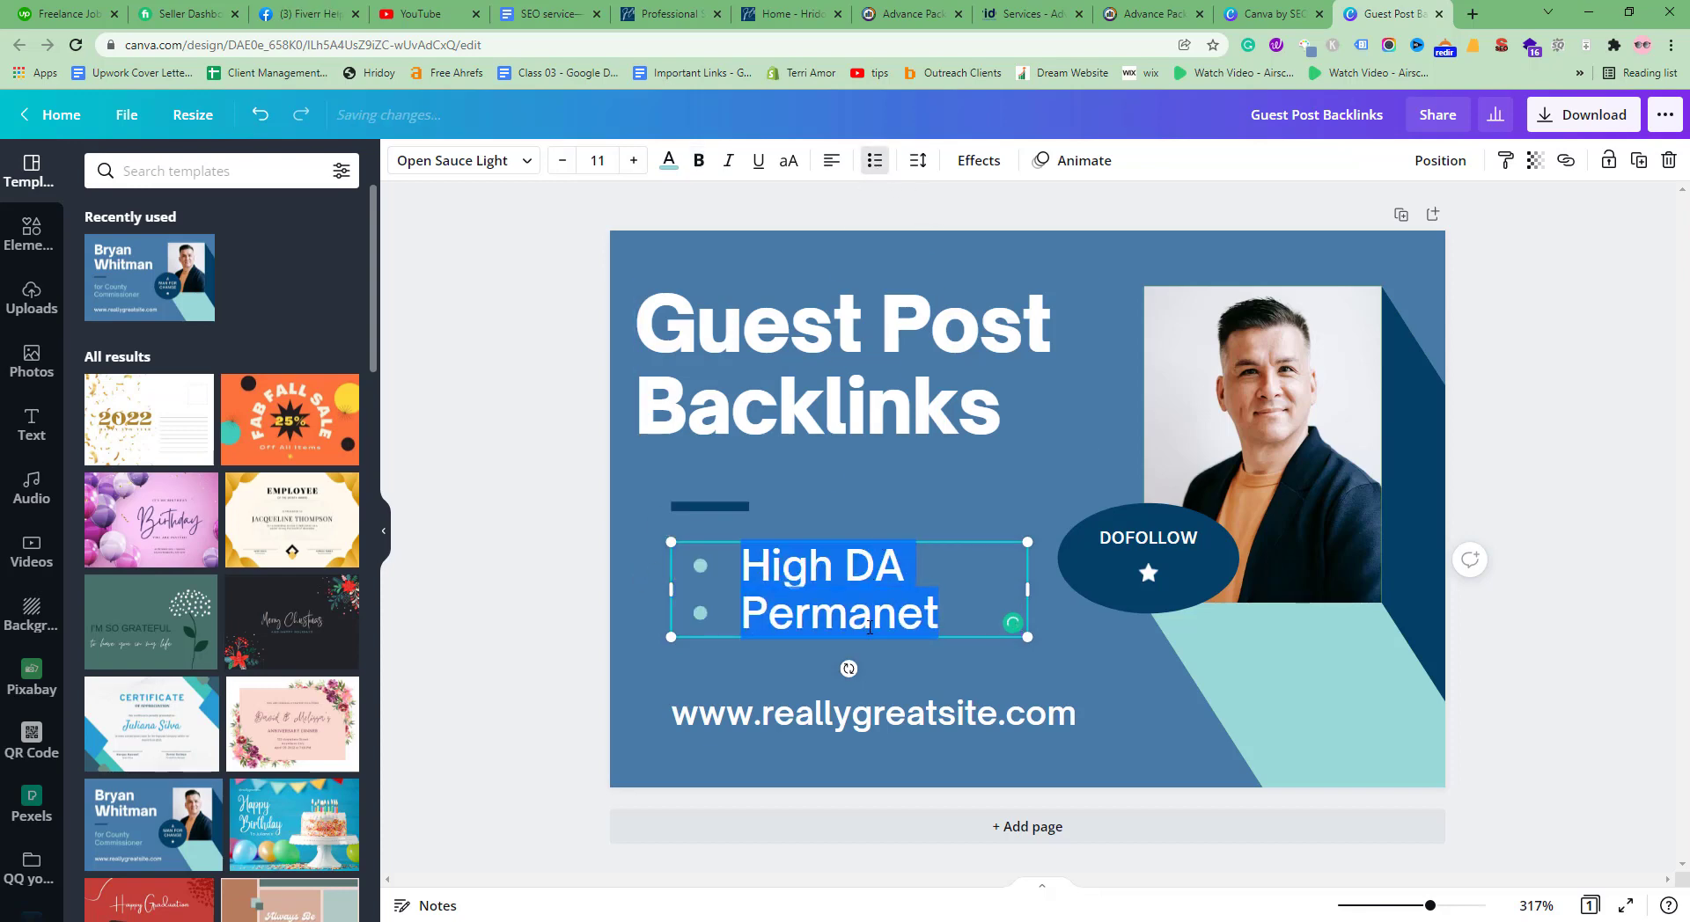
left_click(969, 614)
key("Return")
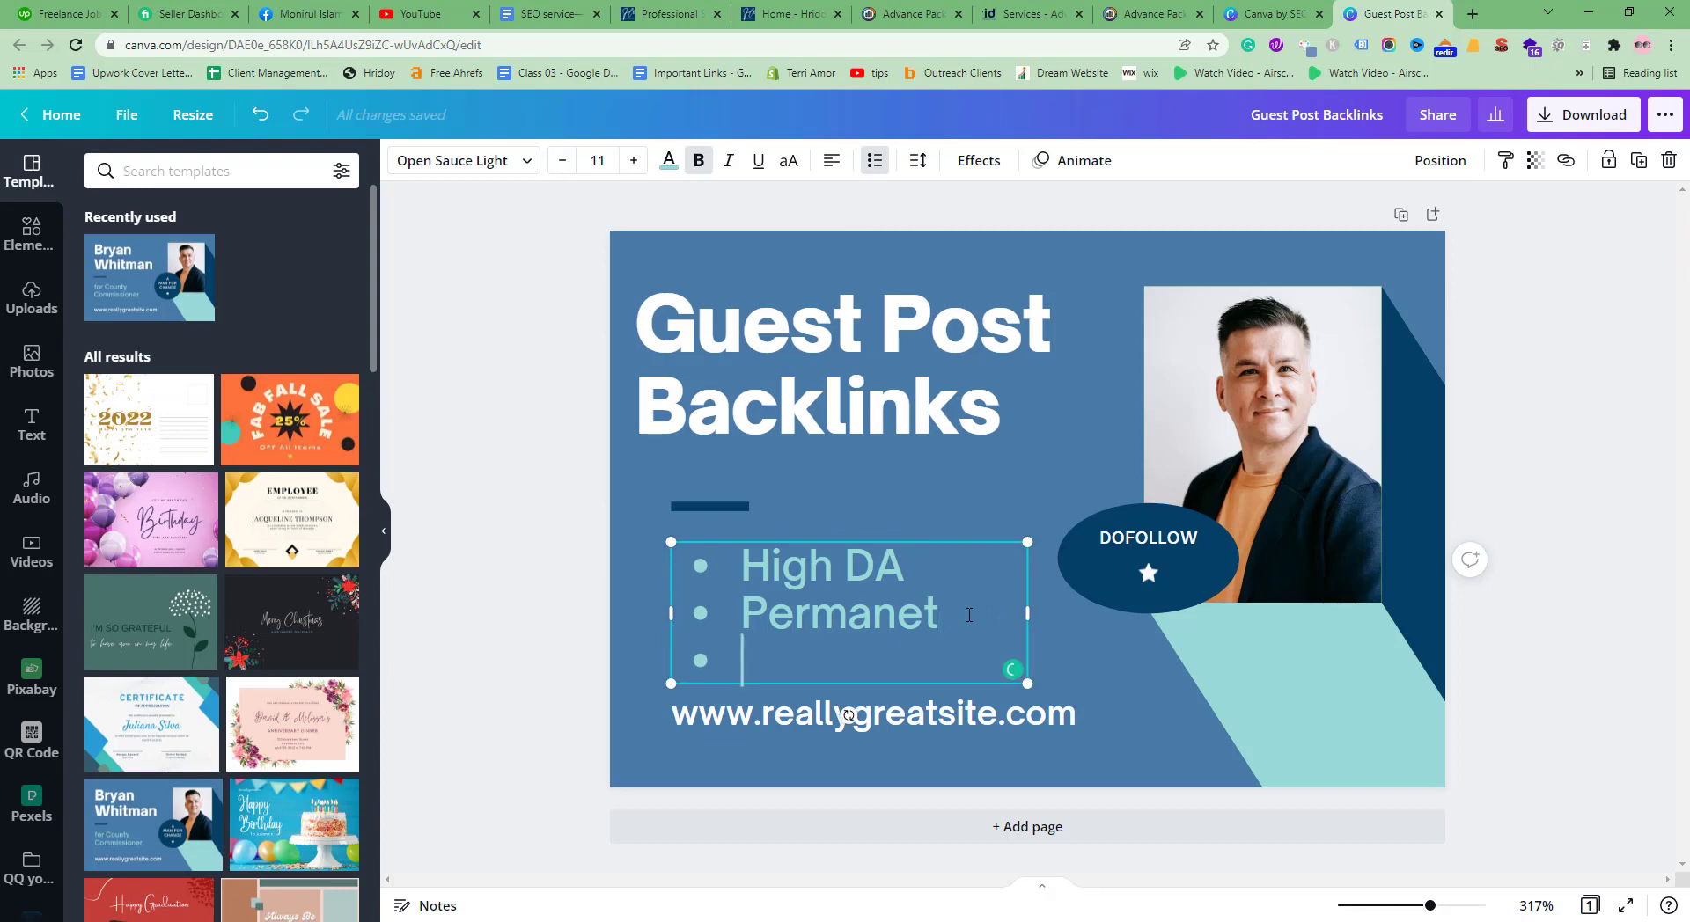
type("Inde")
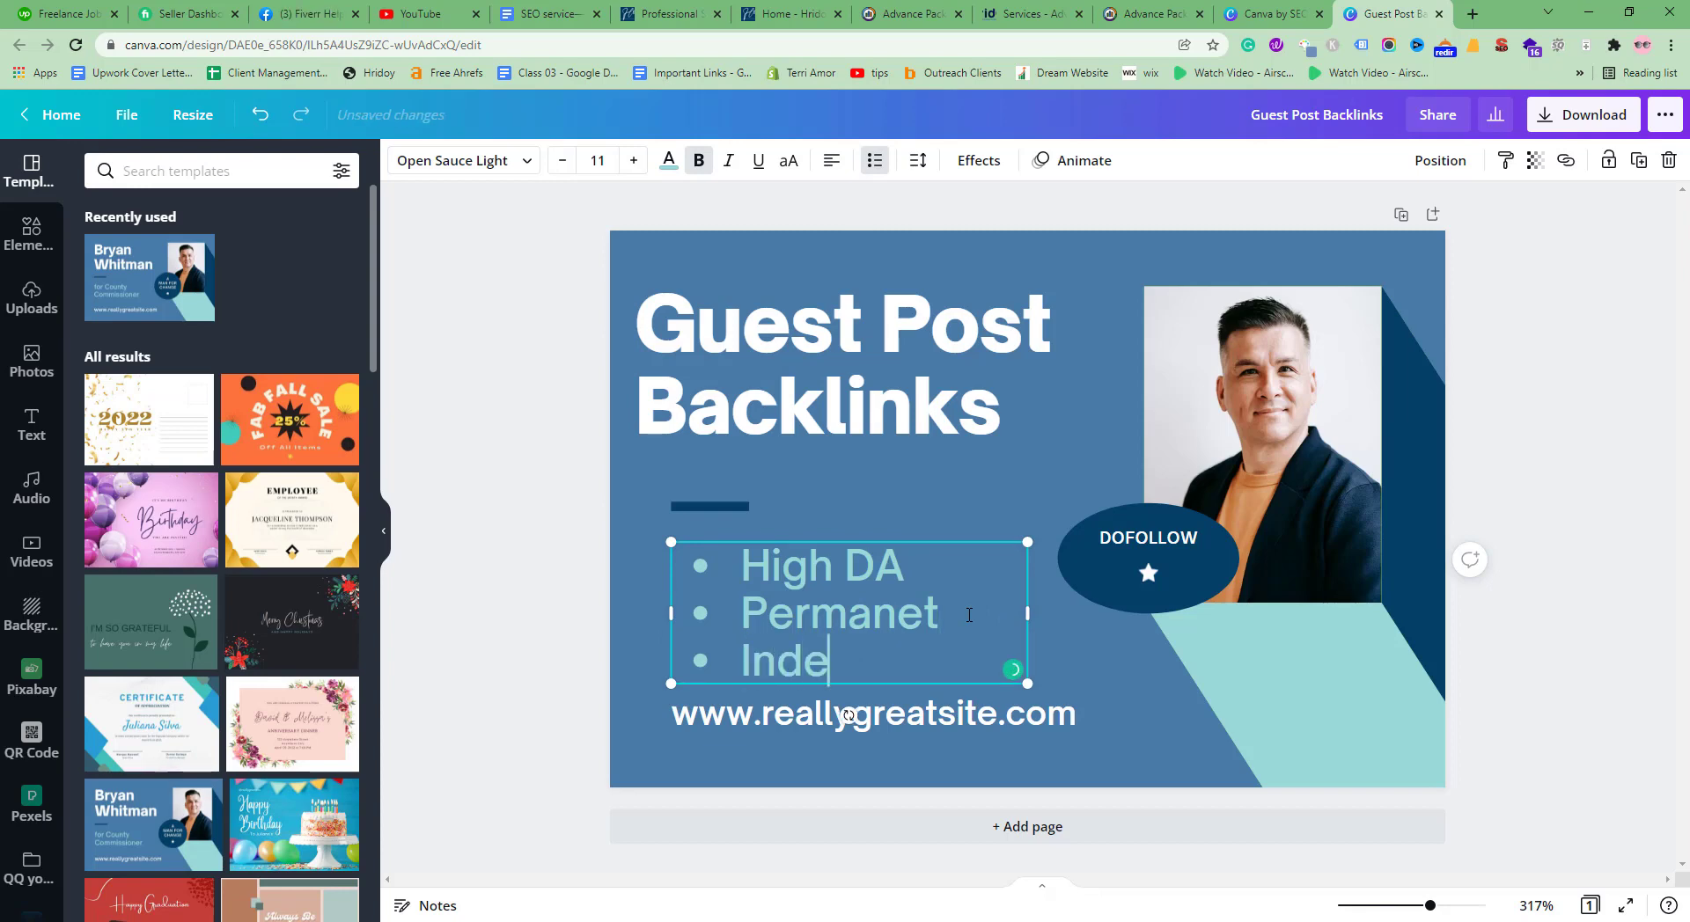
type("s")
key("BackSpace")
type("x")
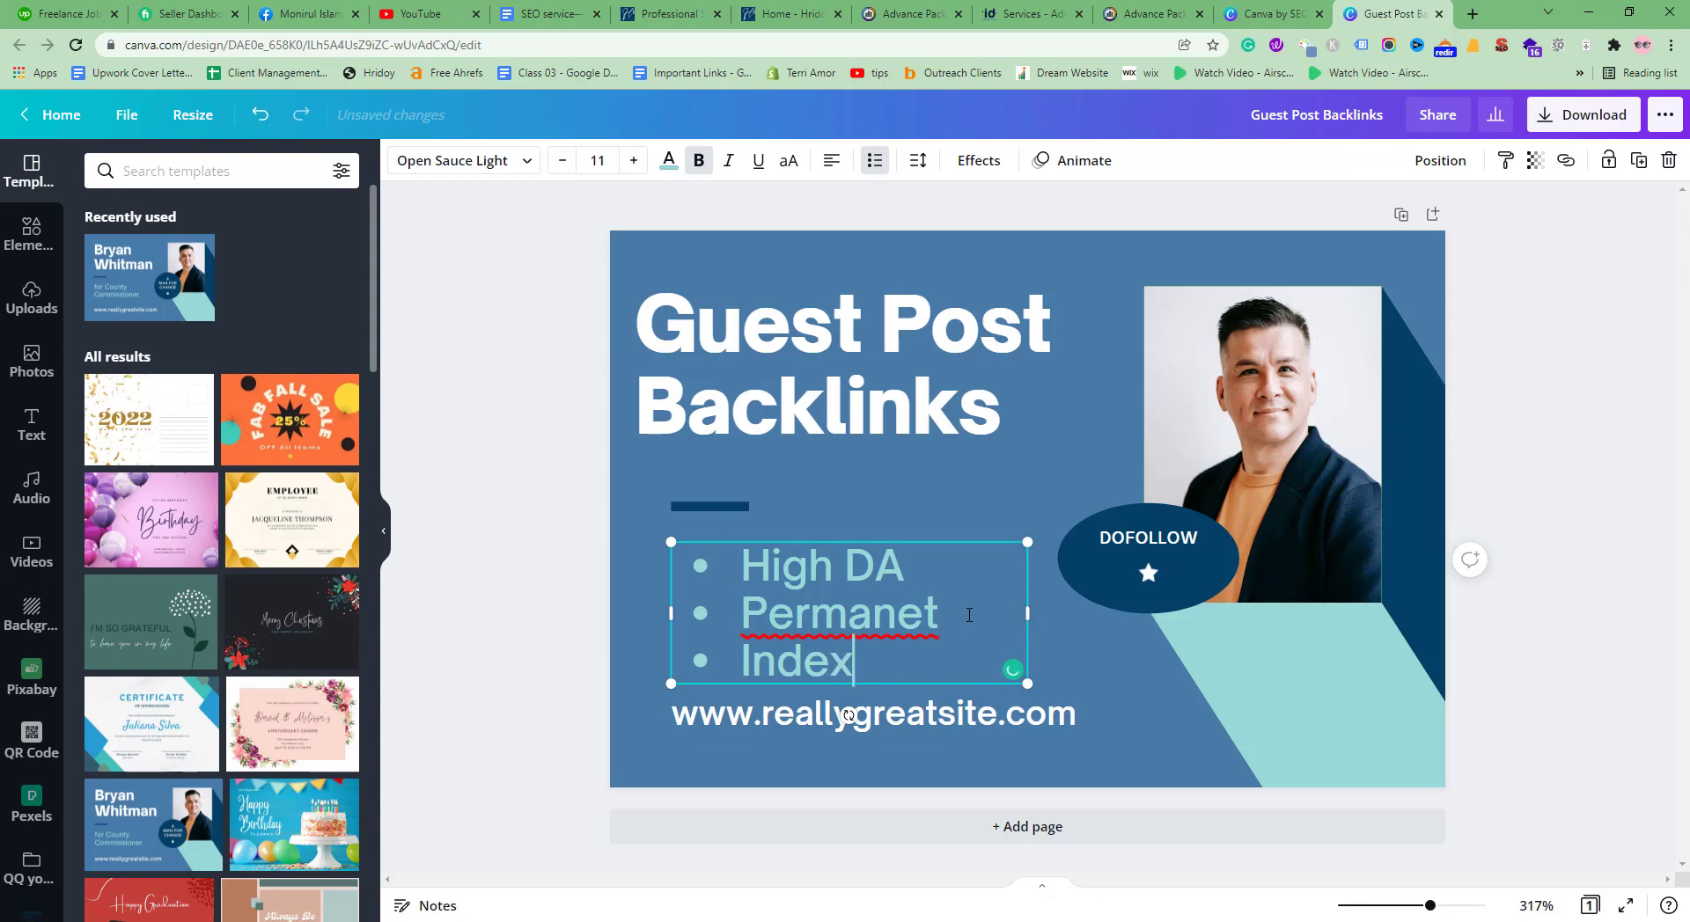
type(" in 2 ")
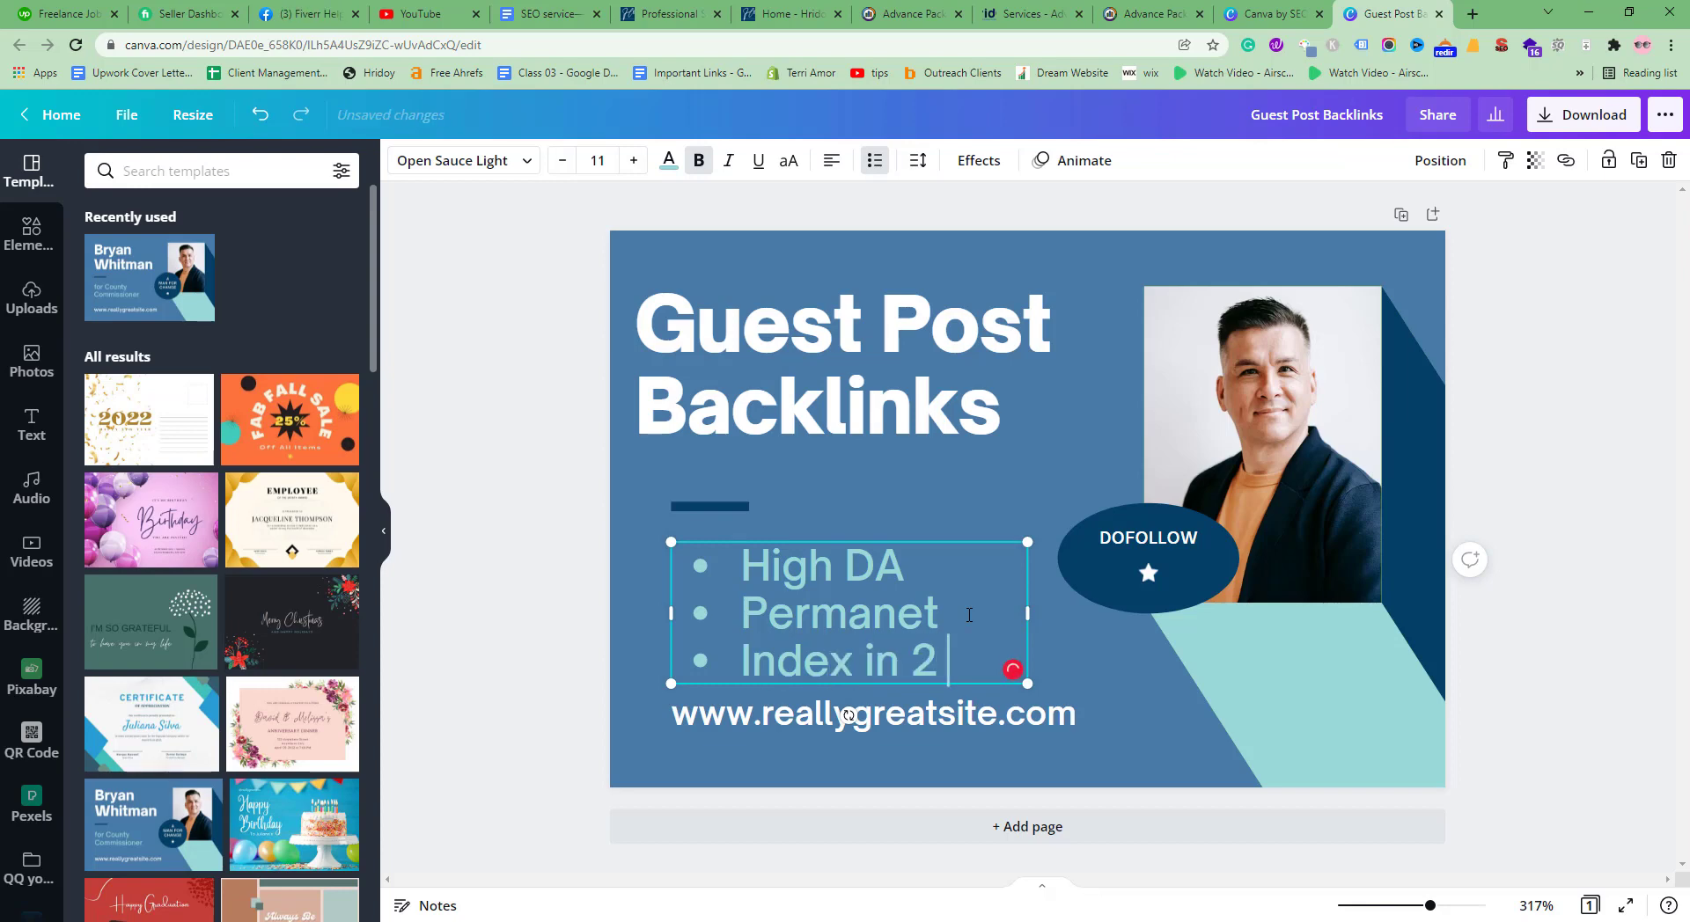
type("hours")
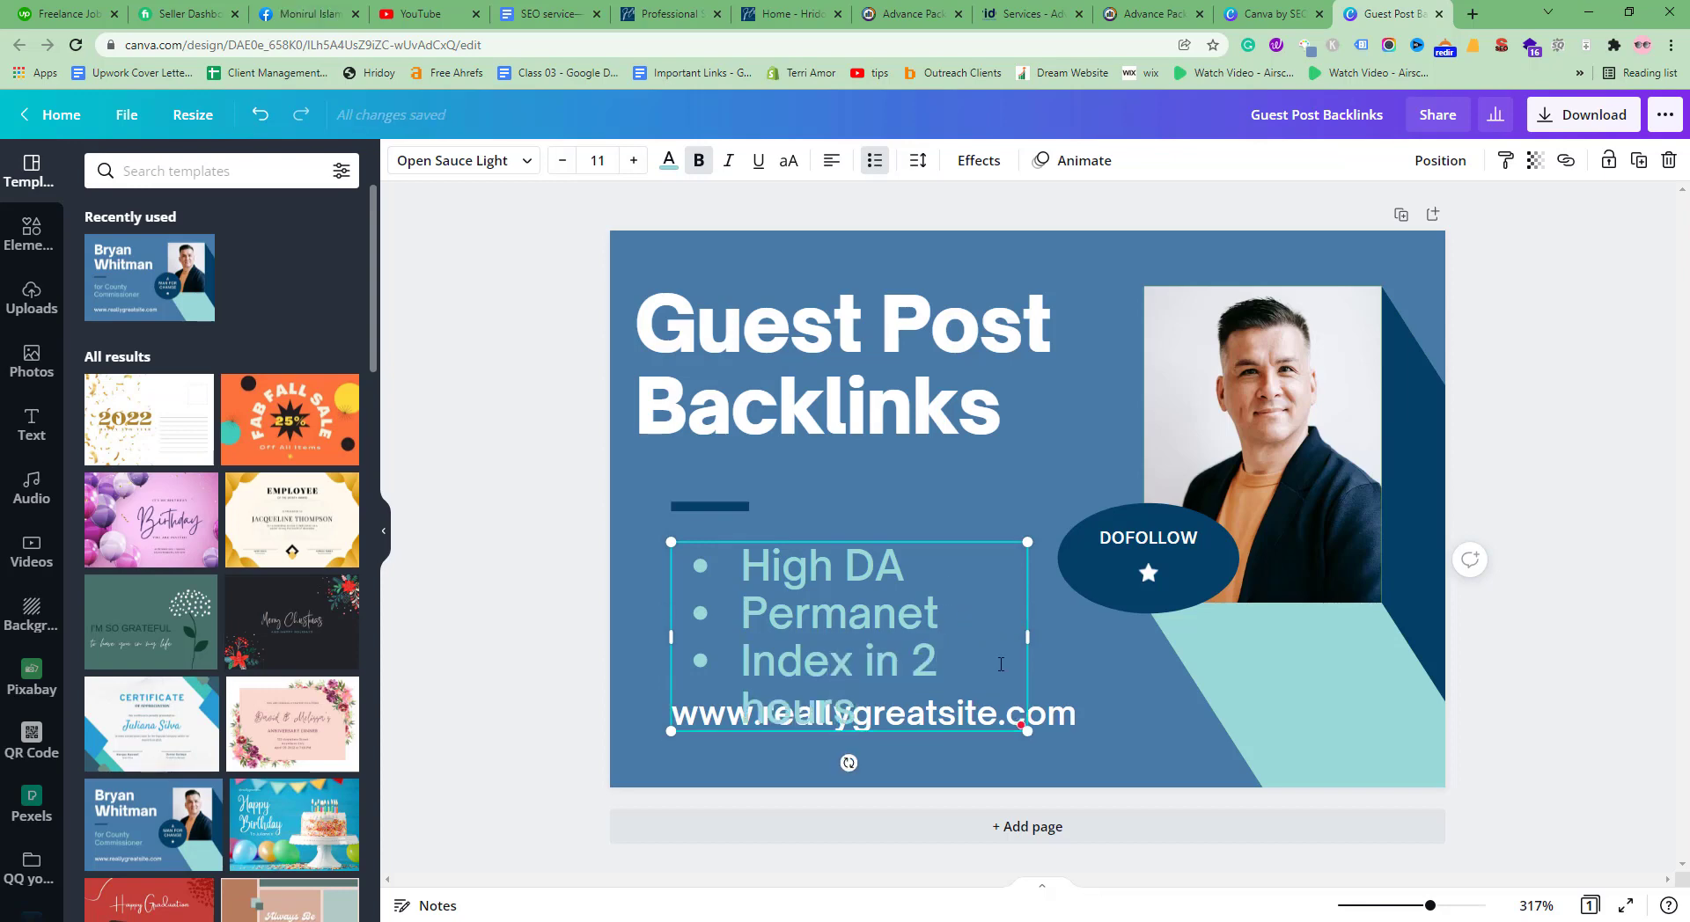
left_click_drag(1027, 636, 1087, 637)
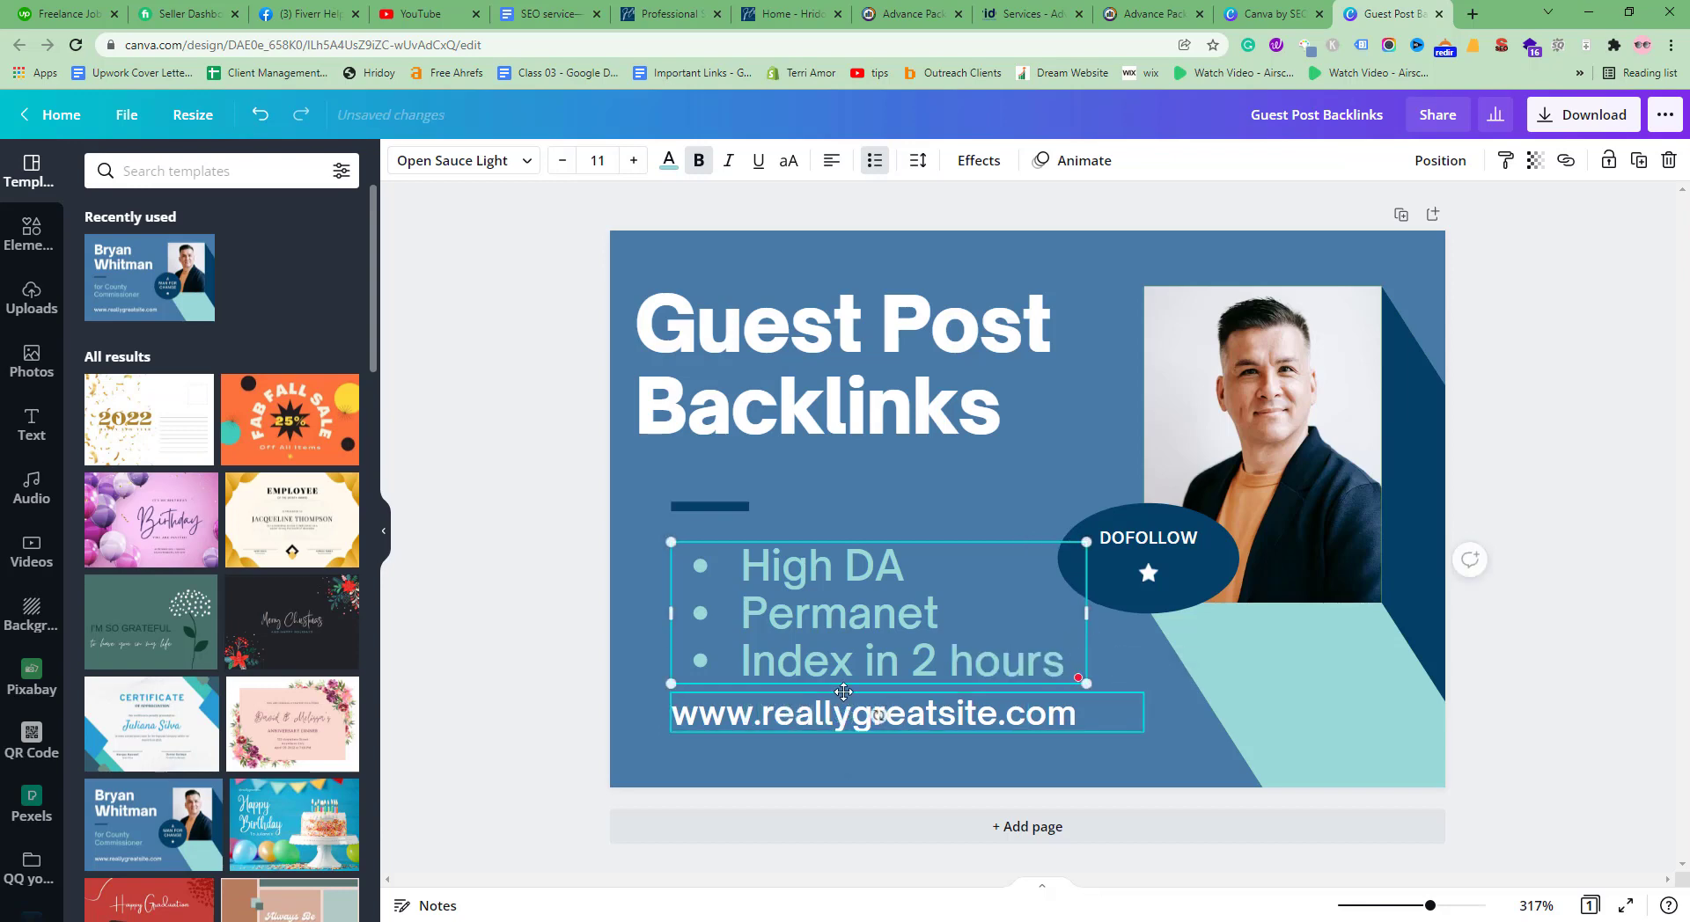
left_click(843, 691)
key("Delete")
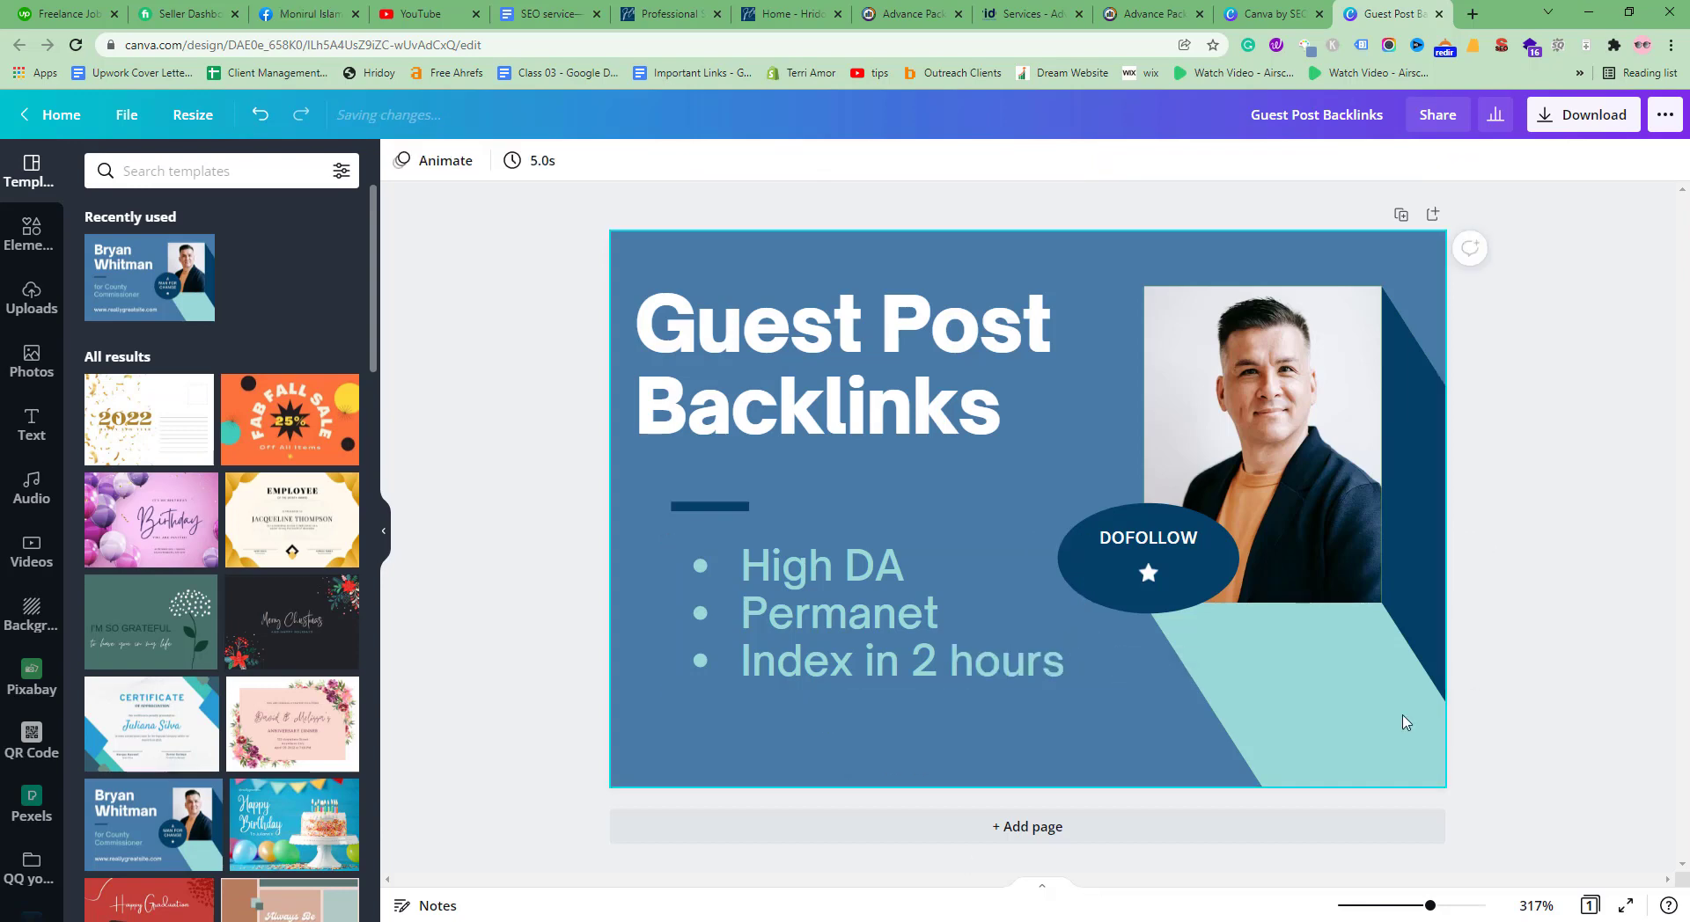
- Enlarge the portrait graphic and reposition it so the photo sits just below the design's upper edge
left_click(1305, 425)
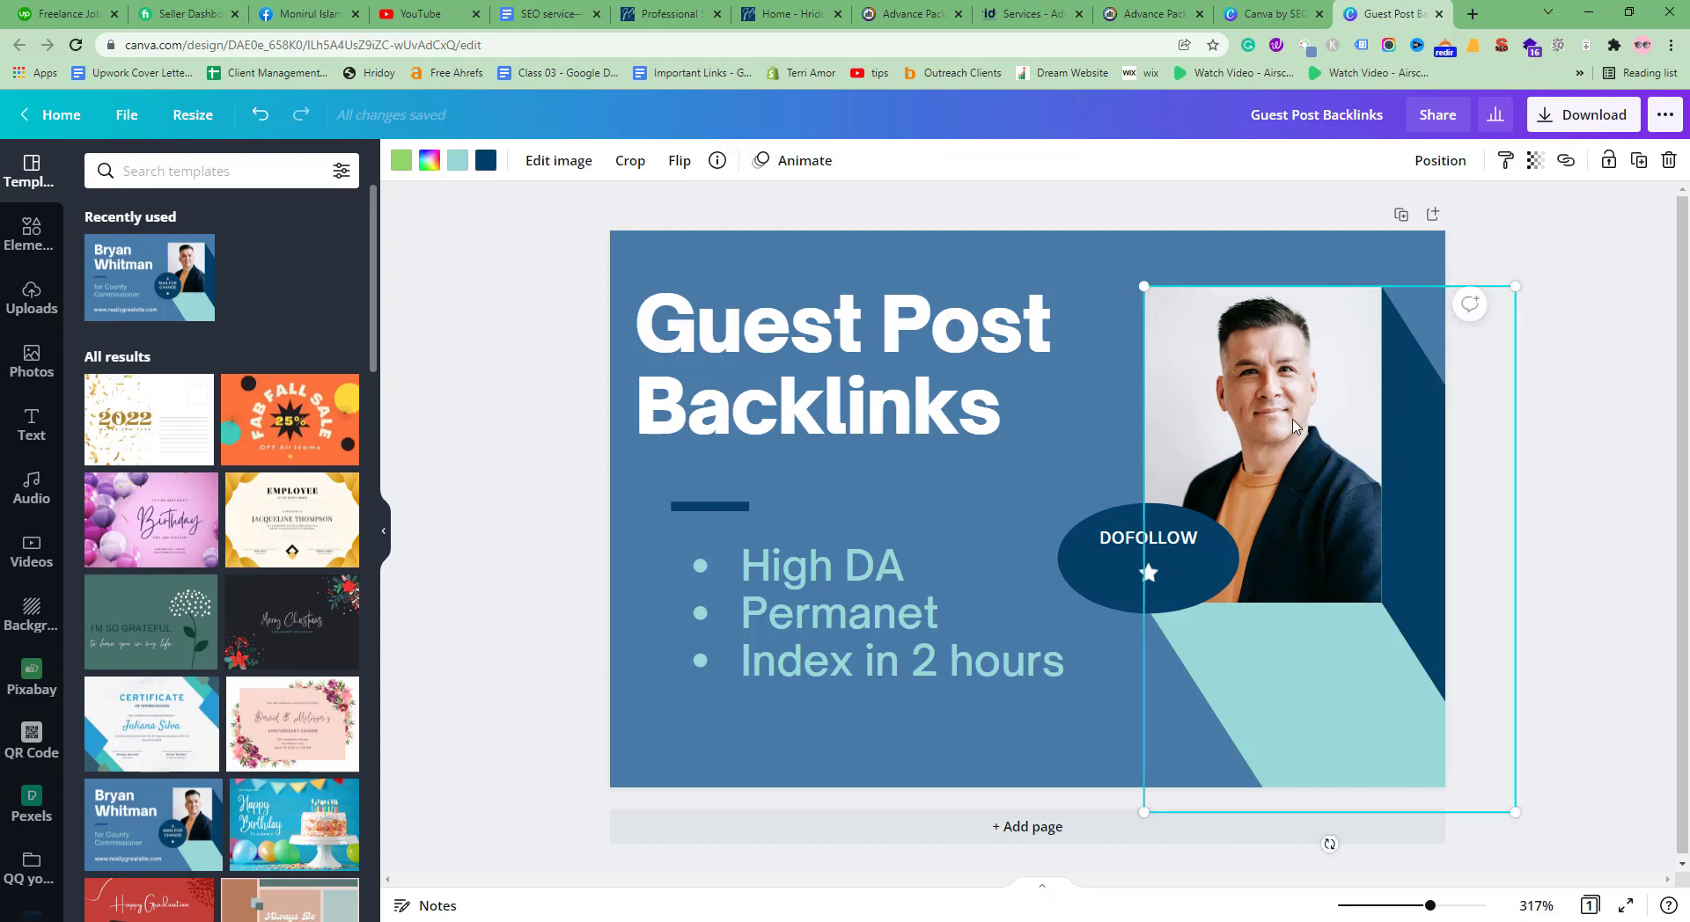
mouse_move(1293, 427)
left_mouse_down()
mouse_move(1298, 396)
mouse_move(1298, 421)
left_mouse_up()
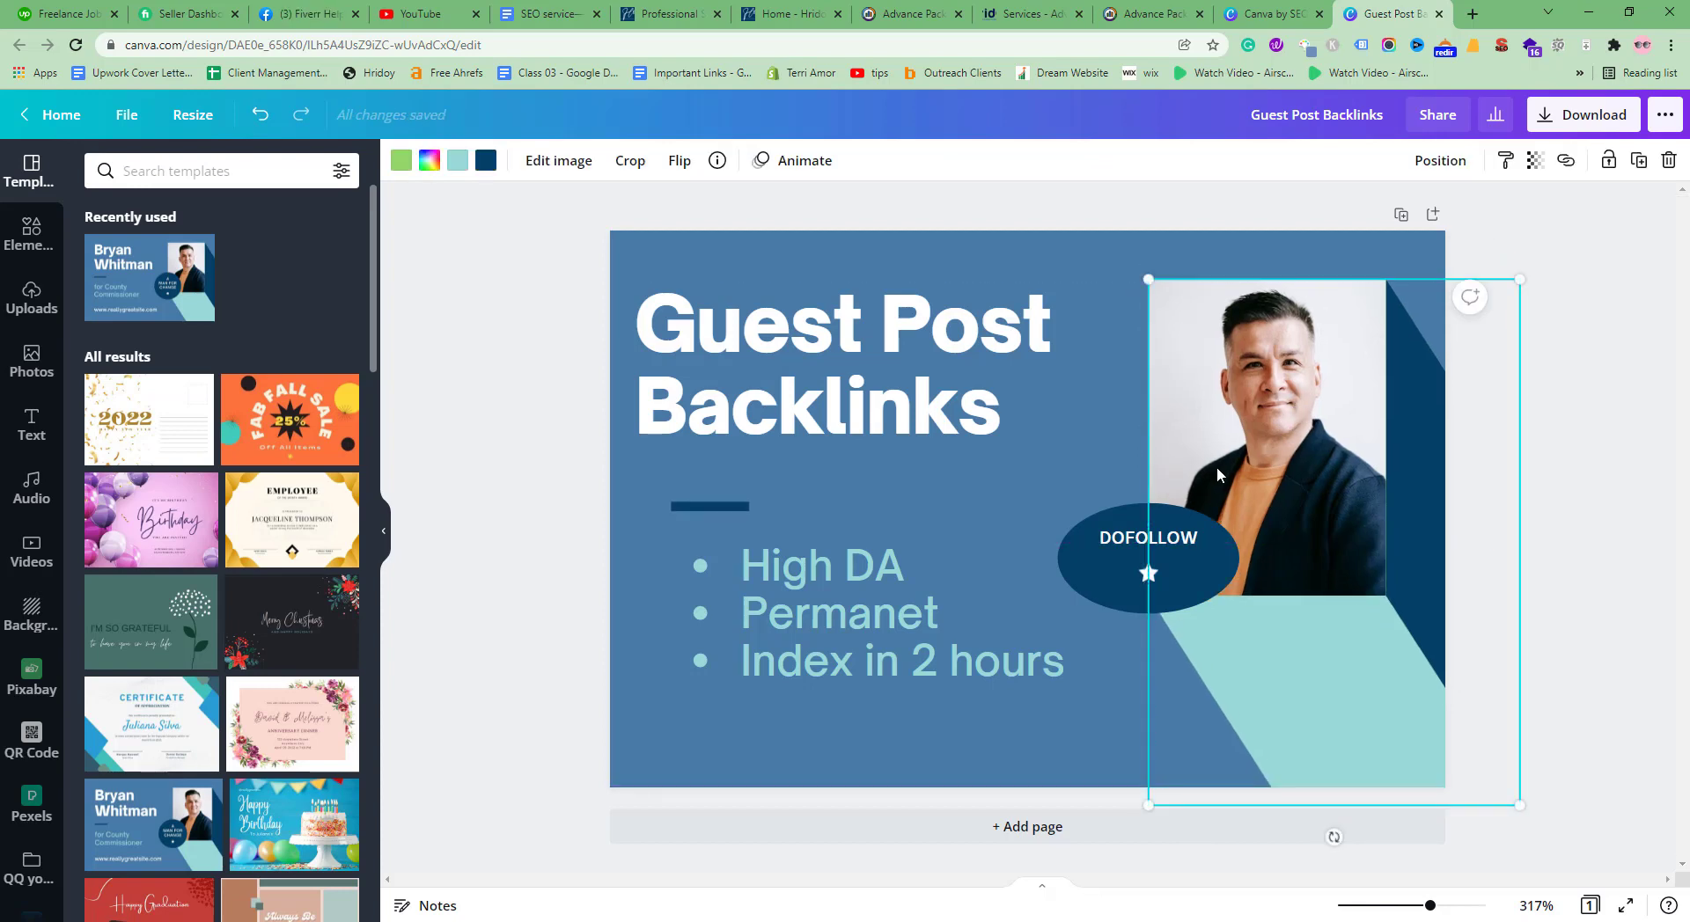
left_click_drag(1148, 277, 1108, 221)
left_click_drag(1235, 317, 1243, 332)
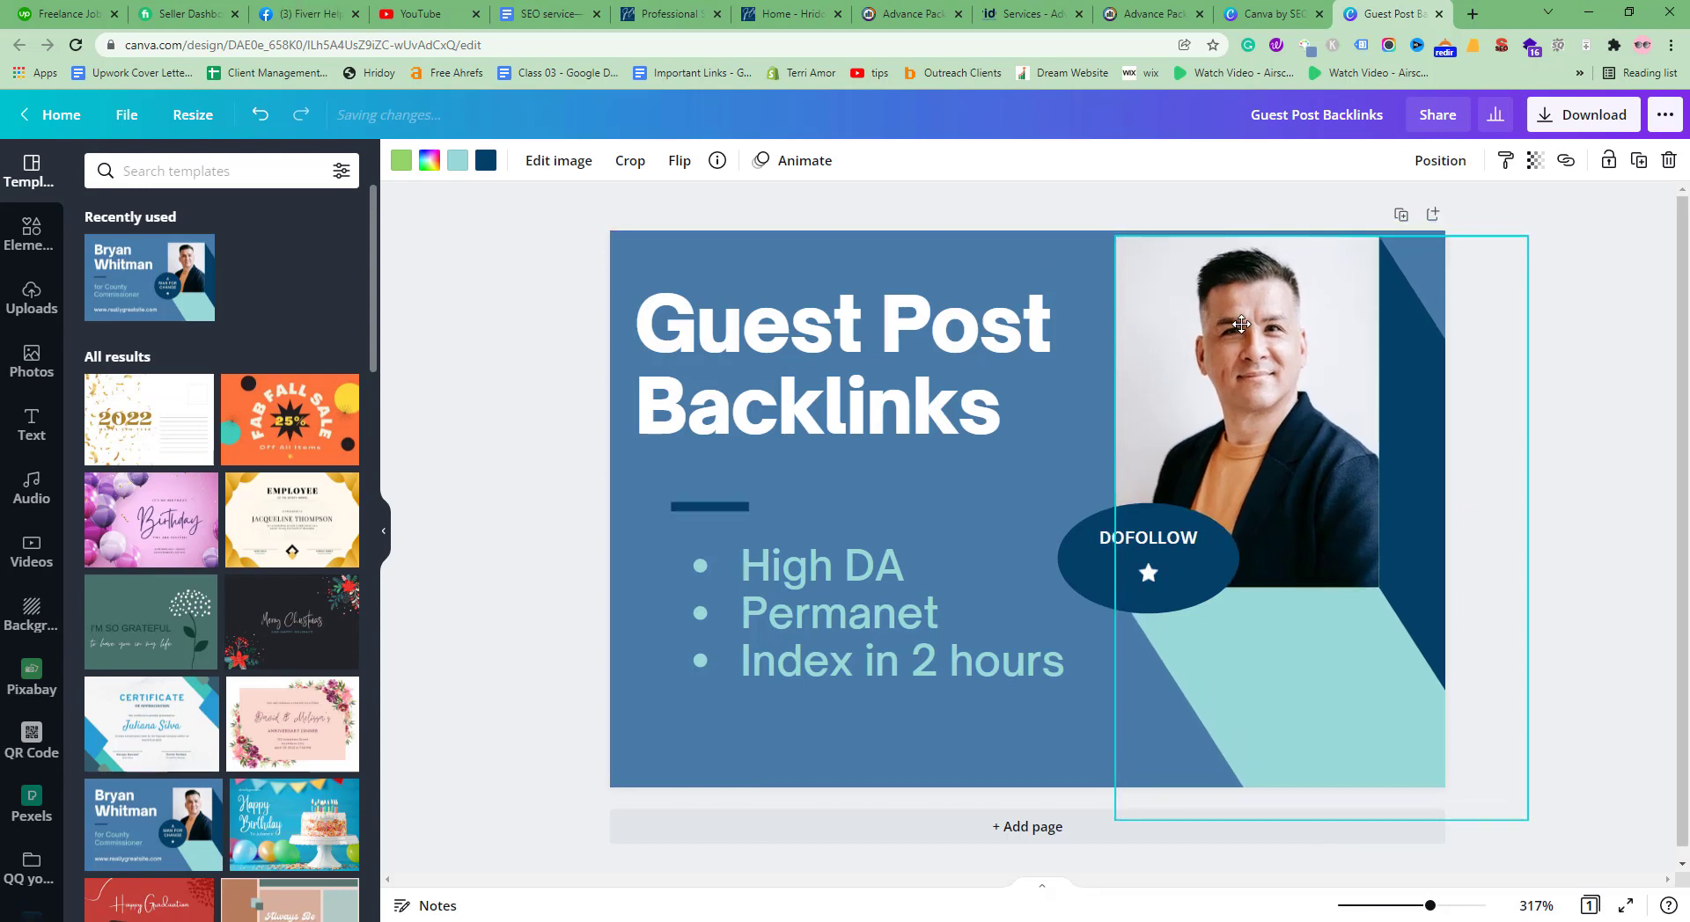
left_click(1598, 463)
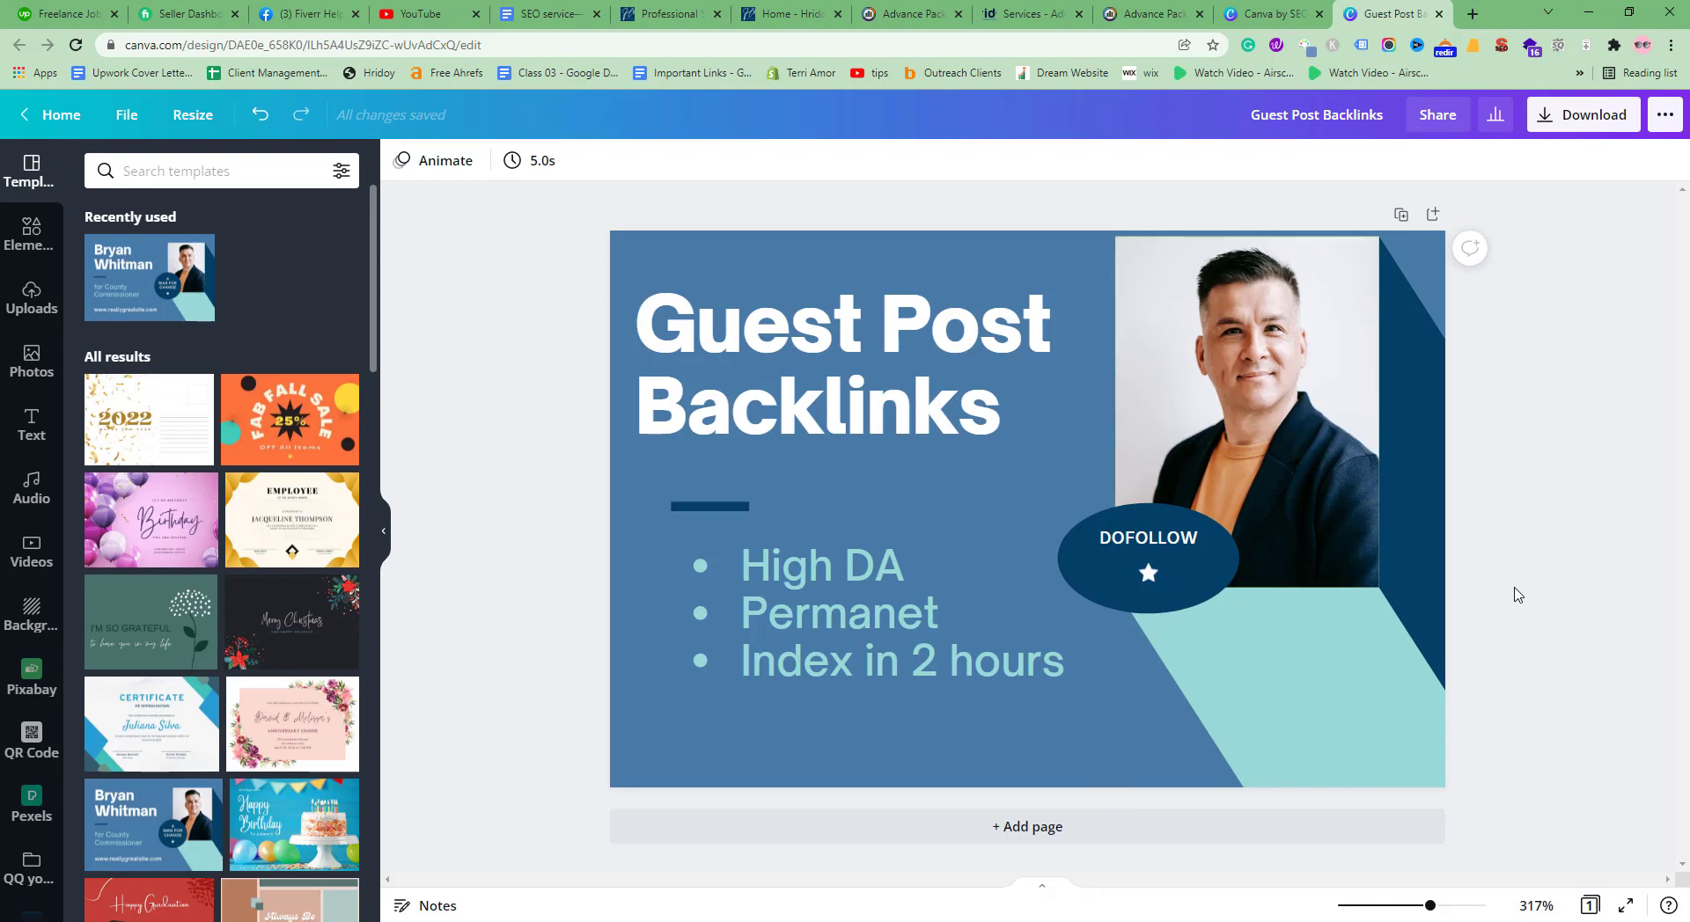
- Download the design as a 300 x 200 px PNG and inspect the exported image enlarged in the Photos viewer
left_click(1382, 115)
left_click(1581, 126)
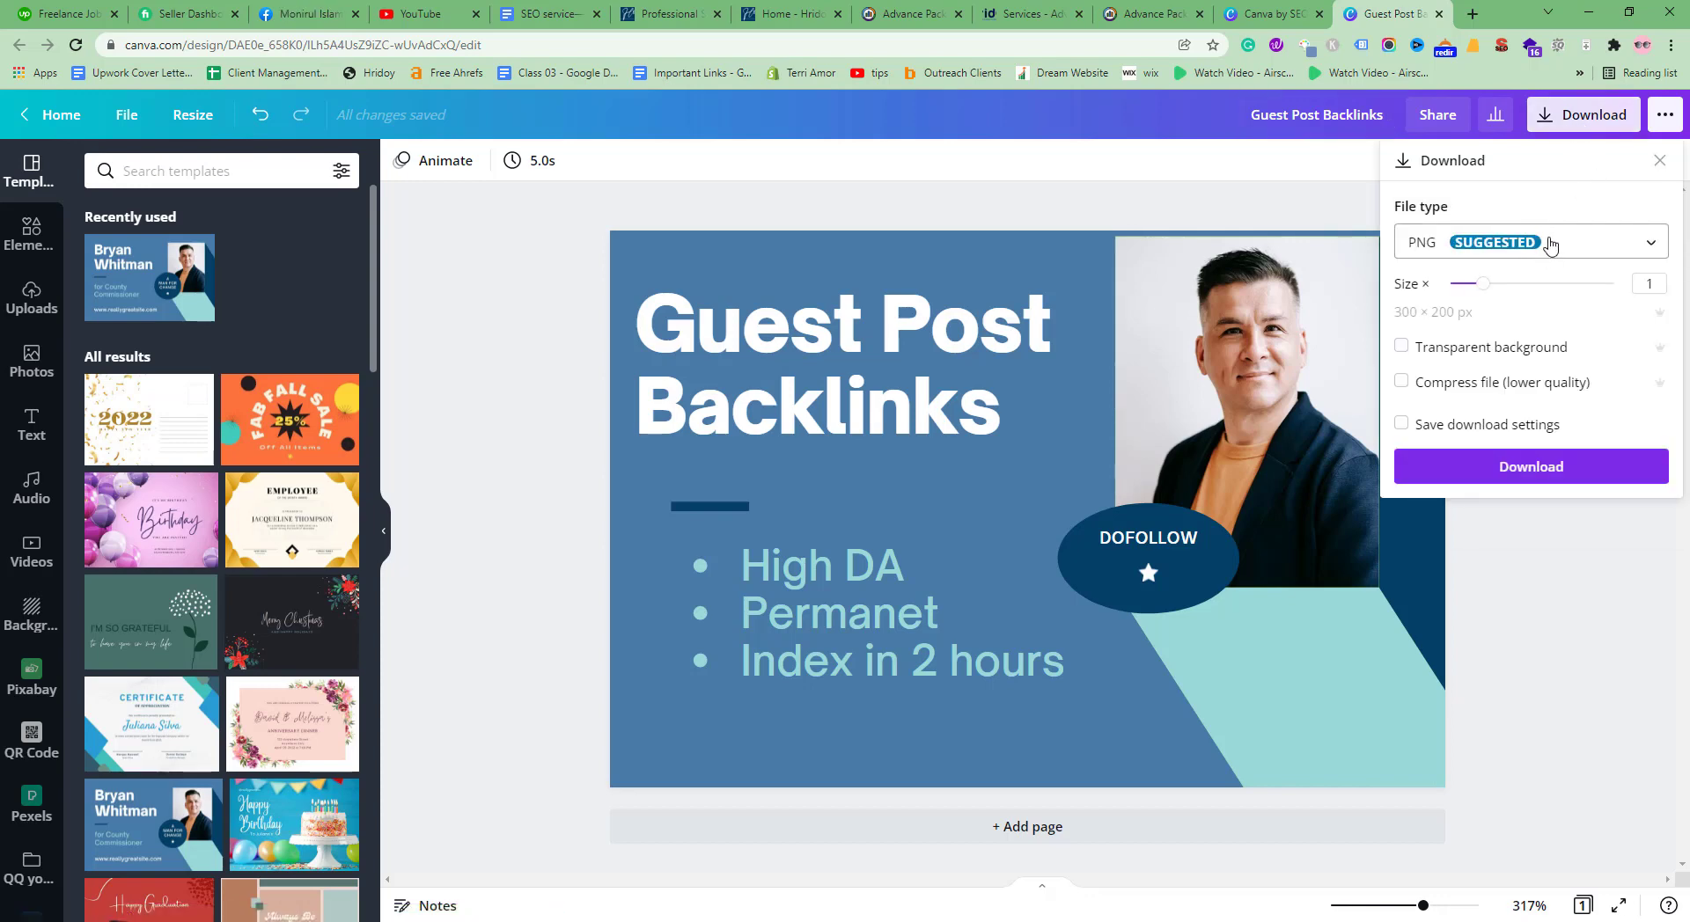
left_click(1580, 465)
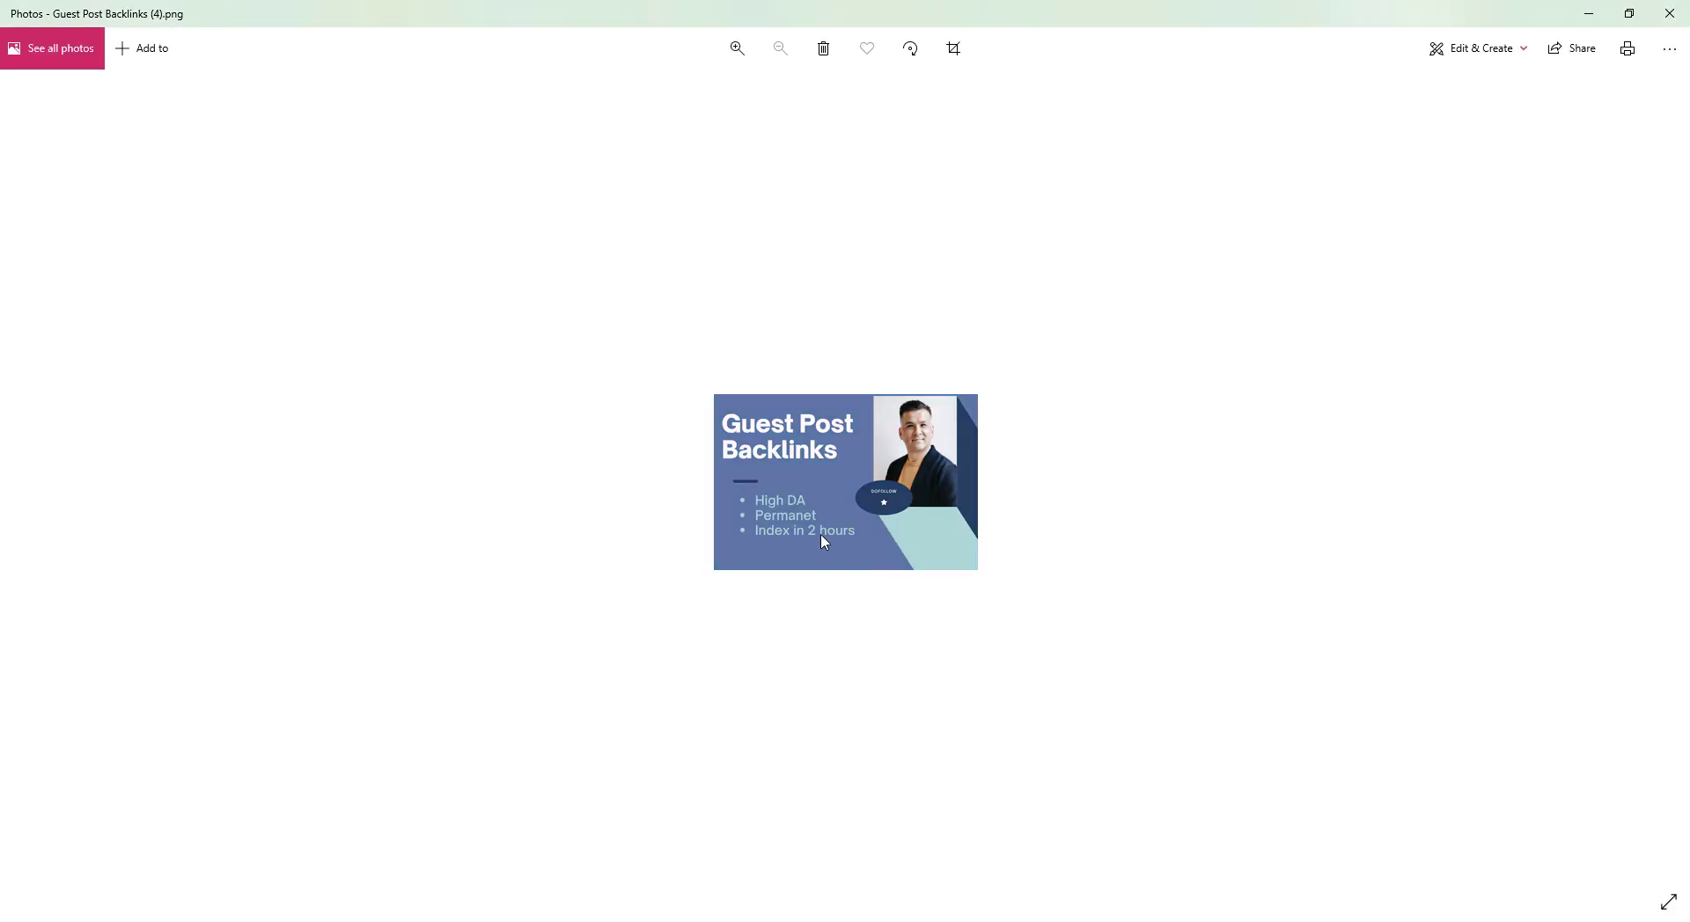
scroll(1091, 511, "up", 2)
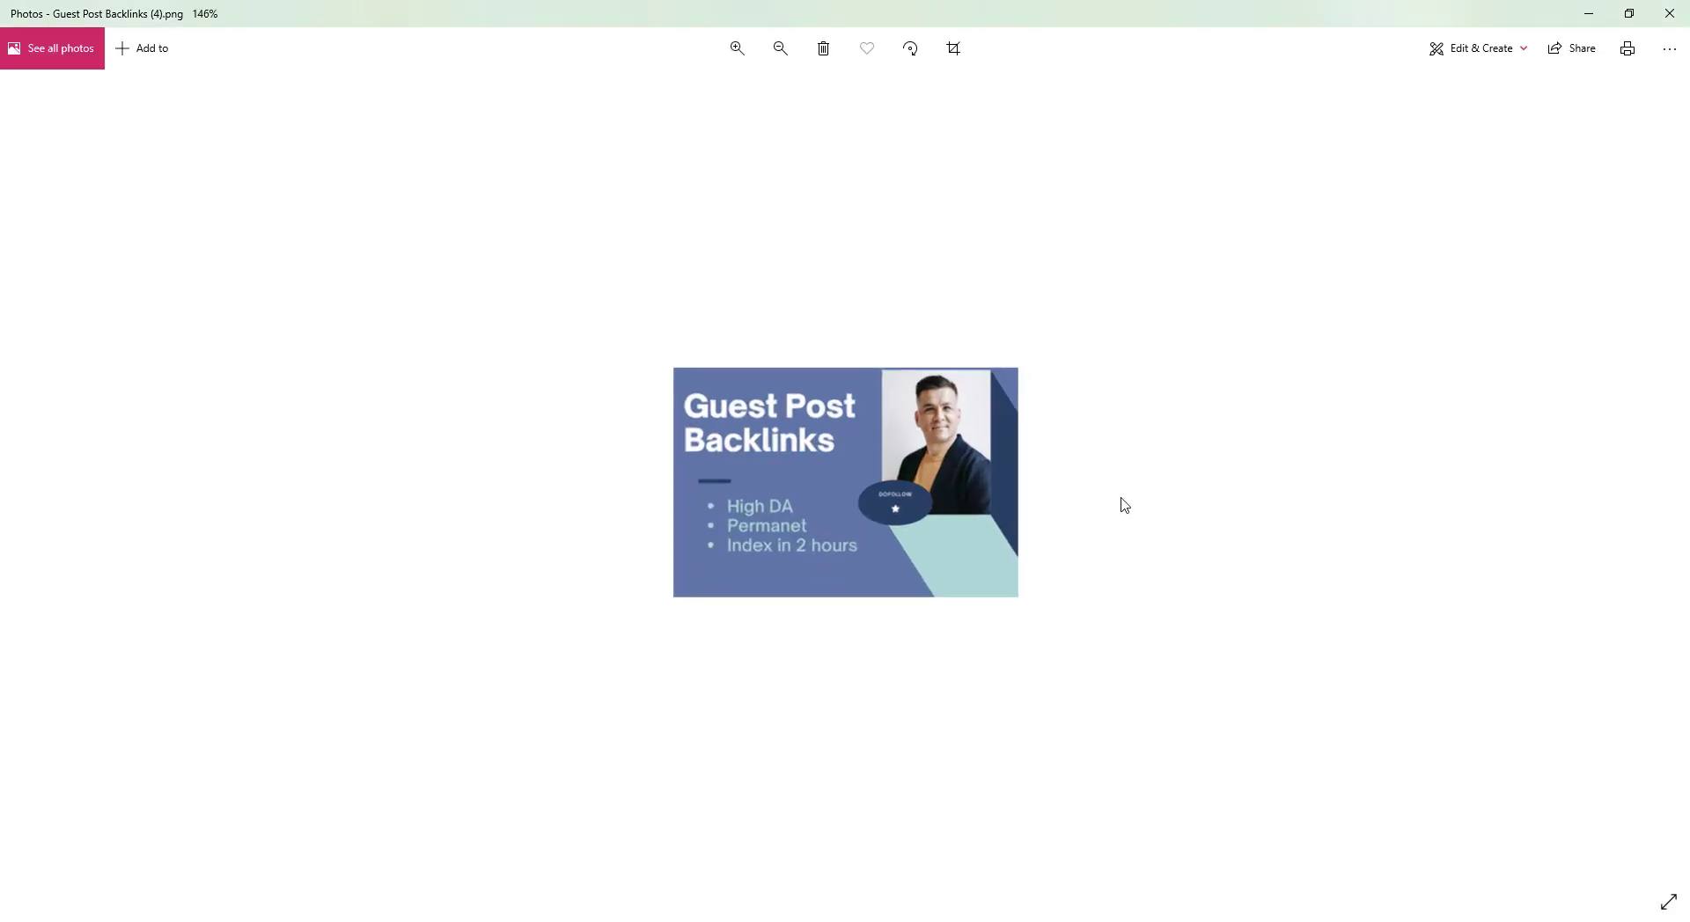
scroll(1125, 505, "up", 4)
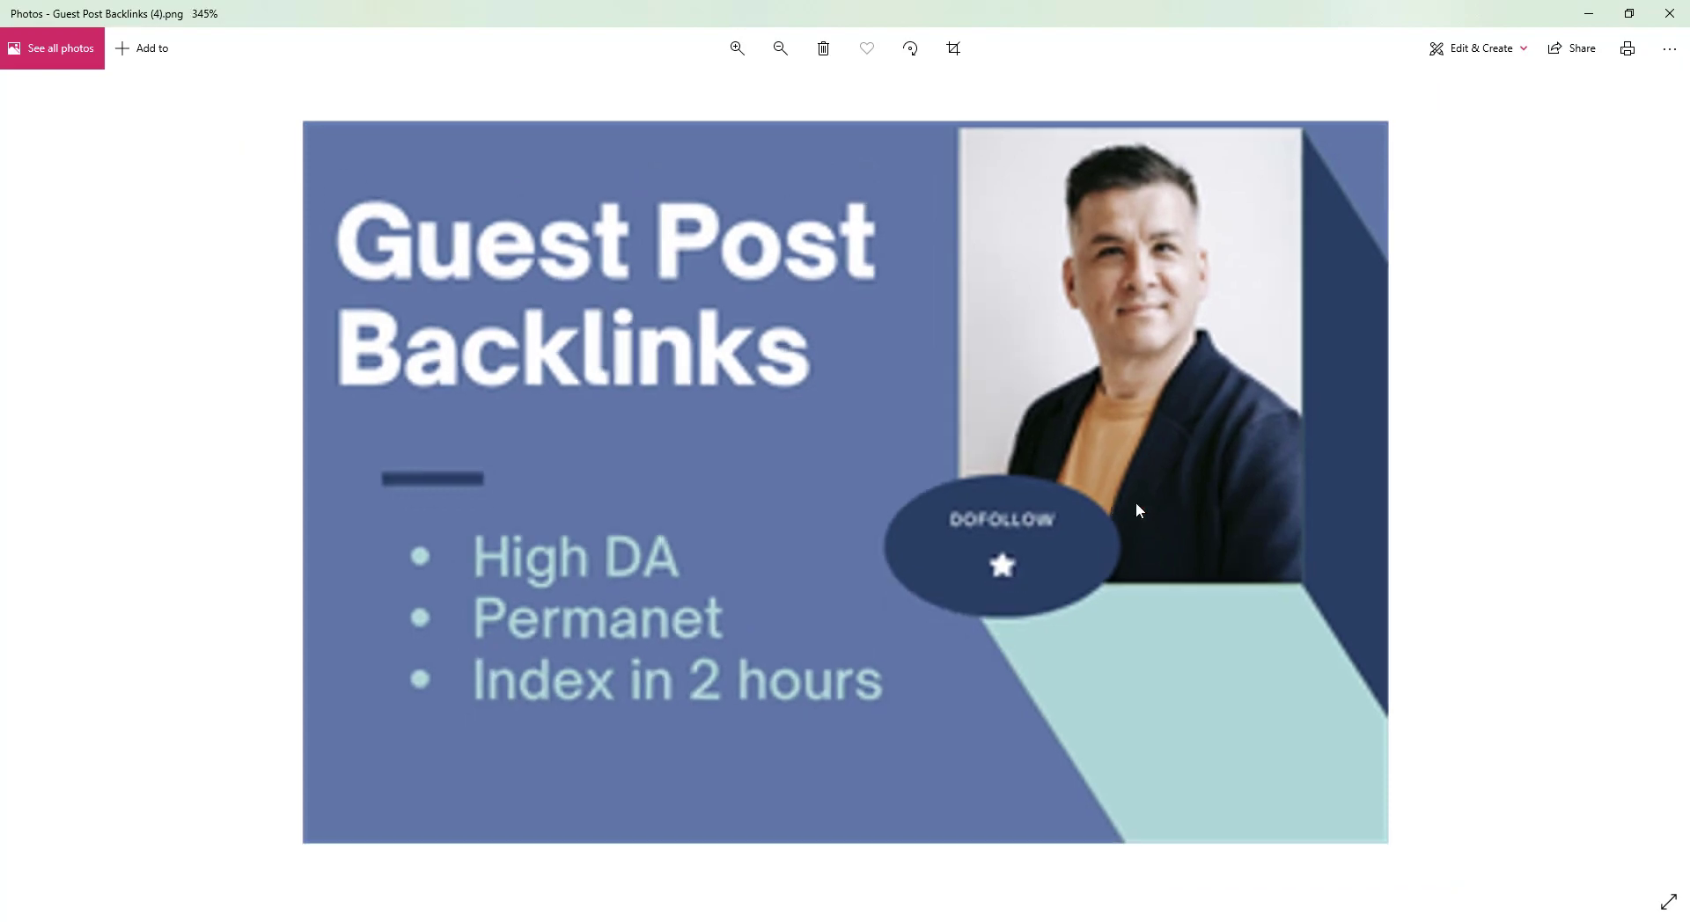
scroll(1135, 510, "down", 2)
left_click(1588, 13)
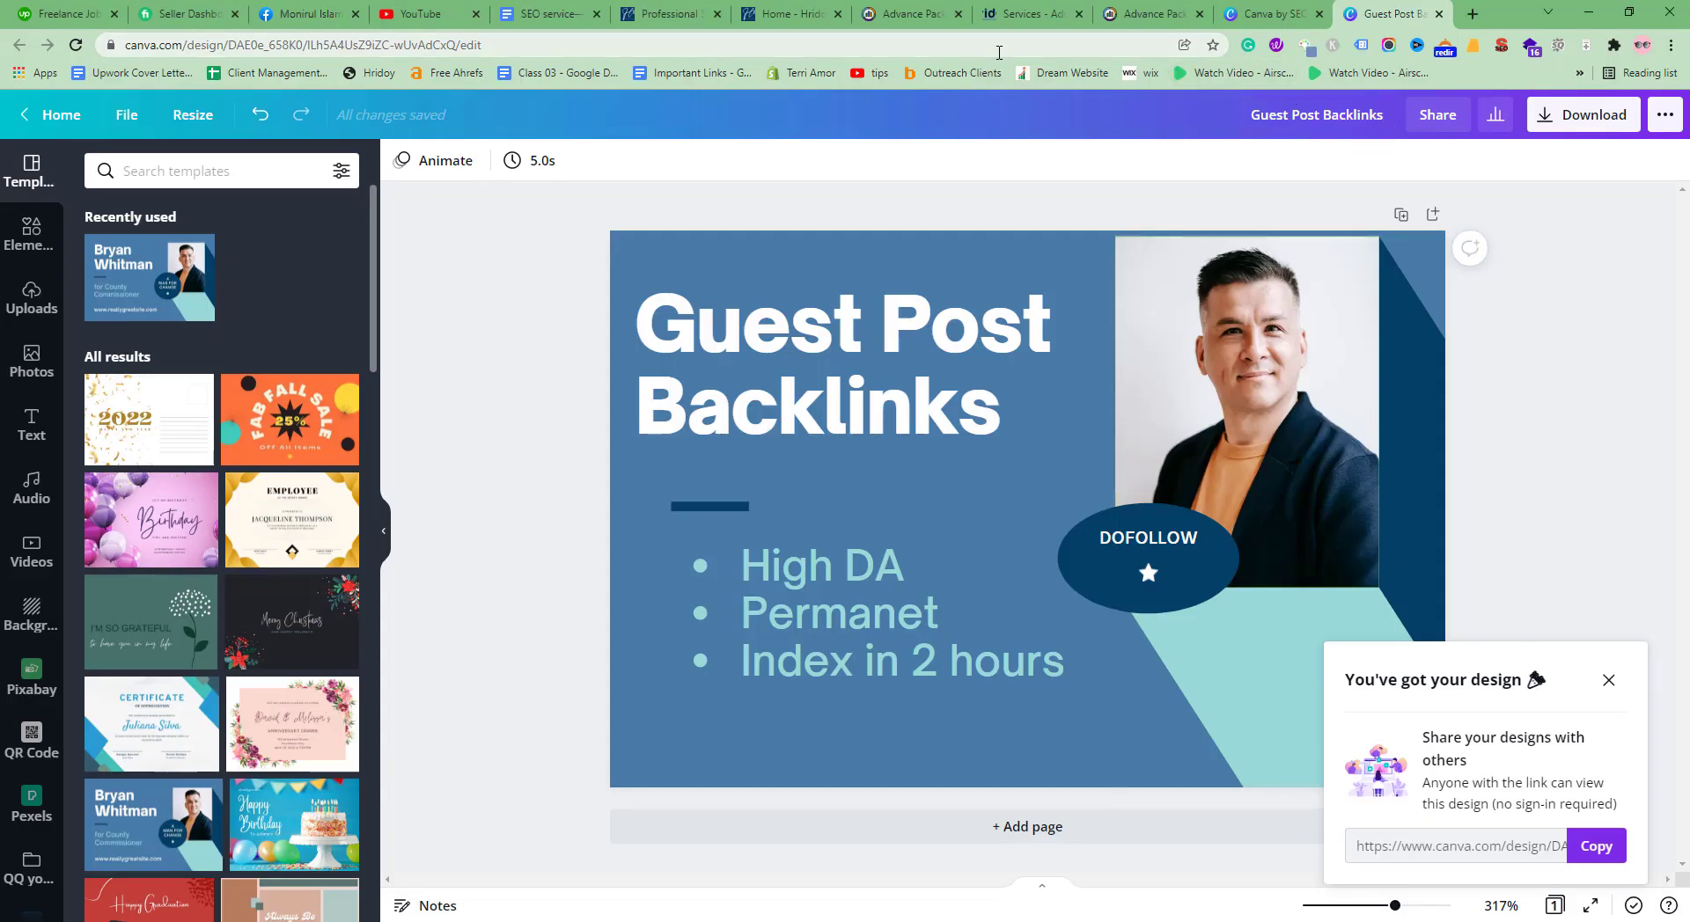
- Switch to the Guru service form and upload "Guest Post Backlinks (4).png" as the service thumbnail, accepting the full-image crop
left_click(1589, 14)
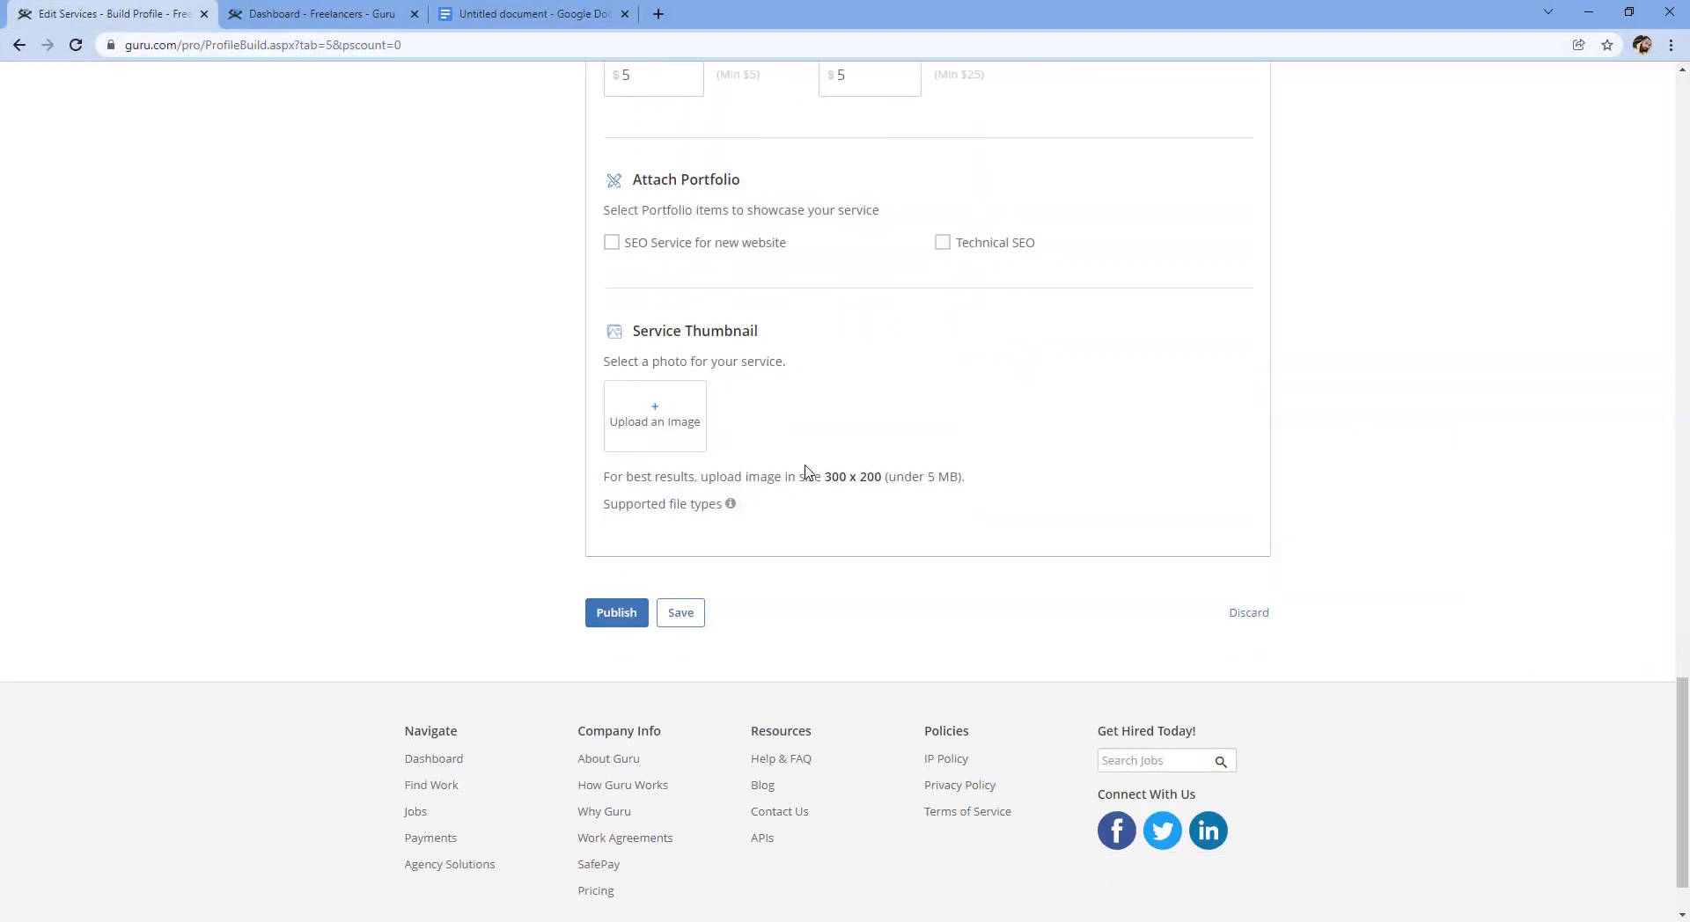
left_click(665, 439)
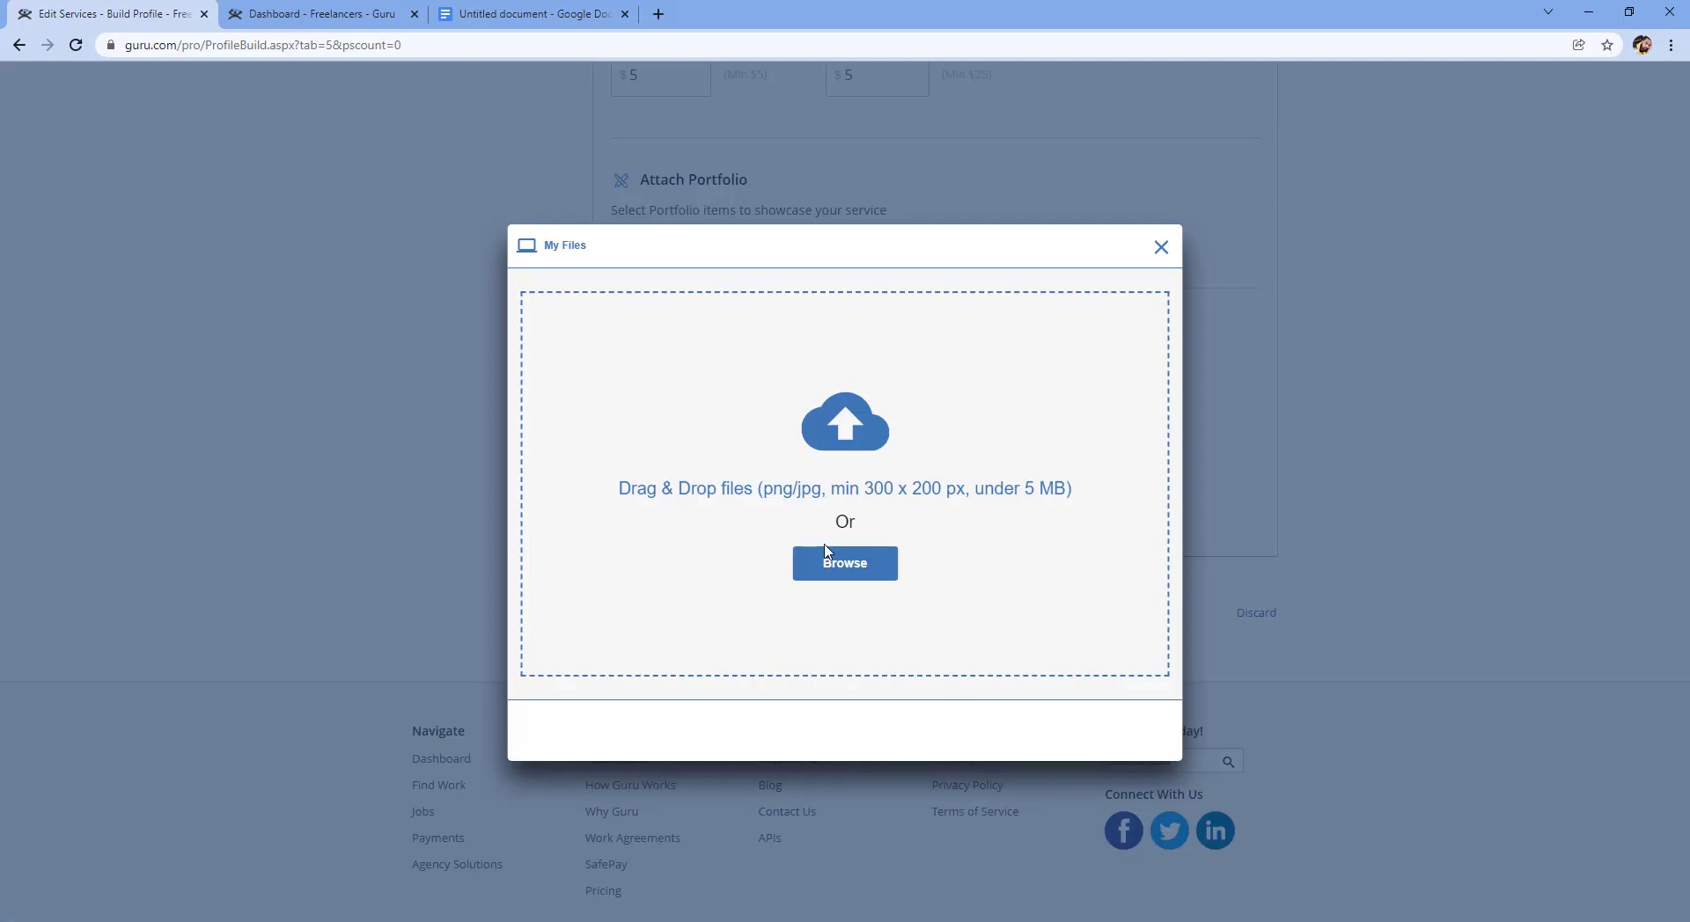
left_click(834, 565)
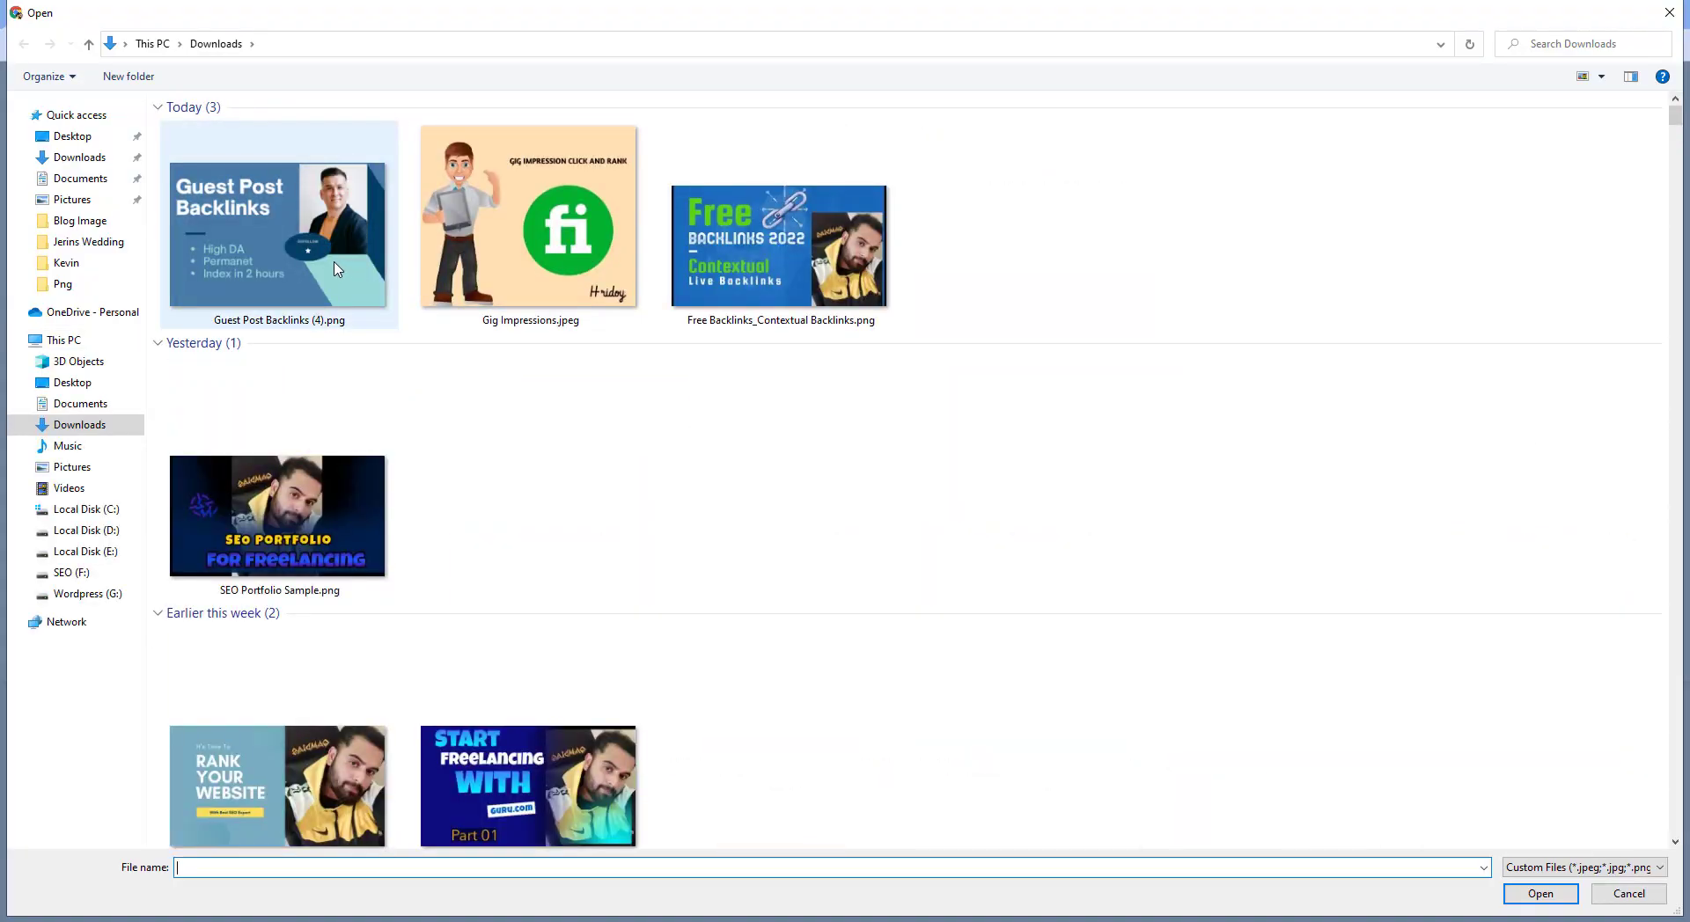
double_click(337, 269)
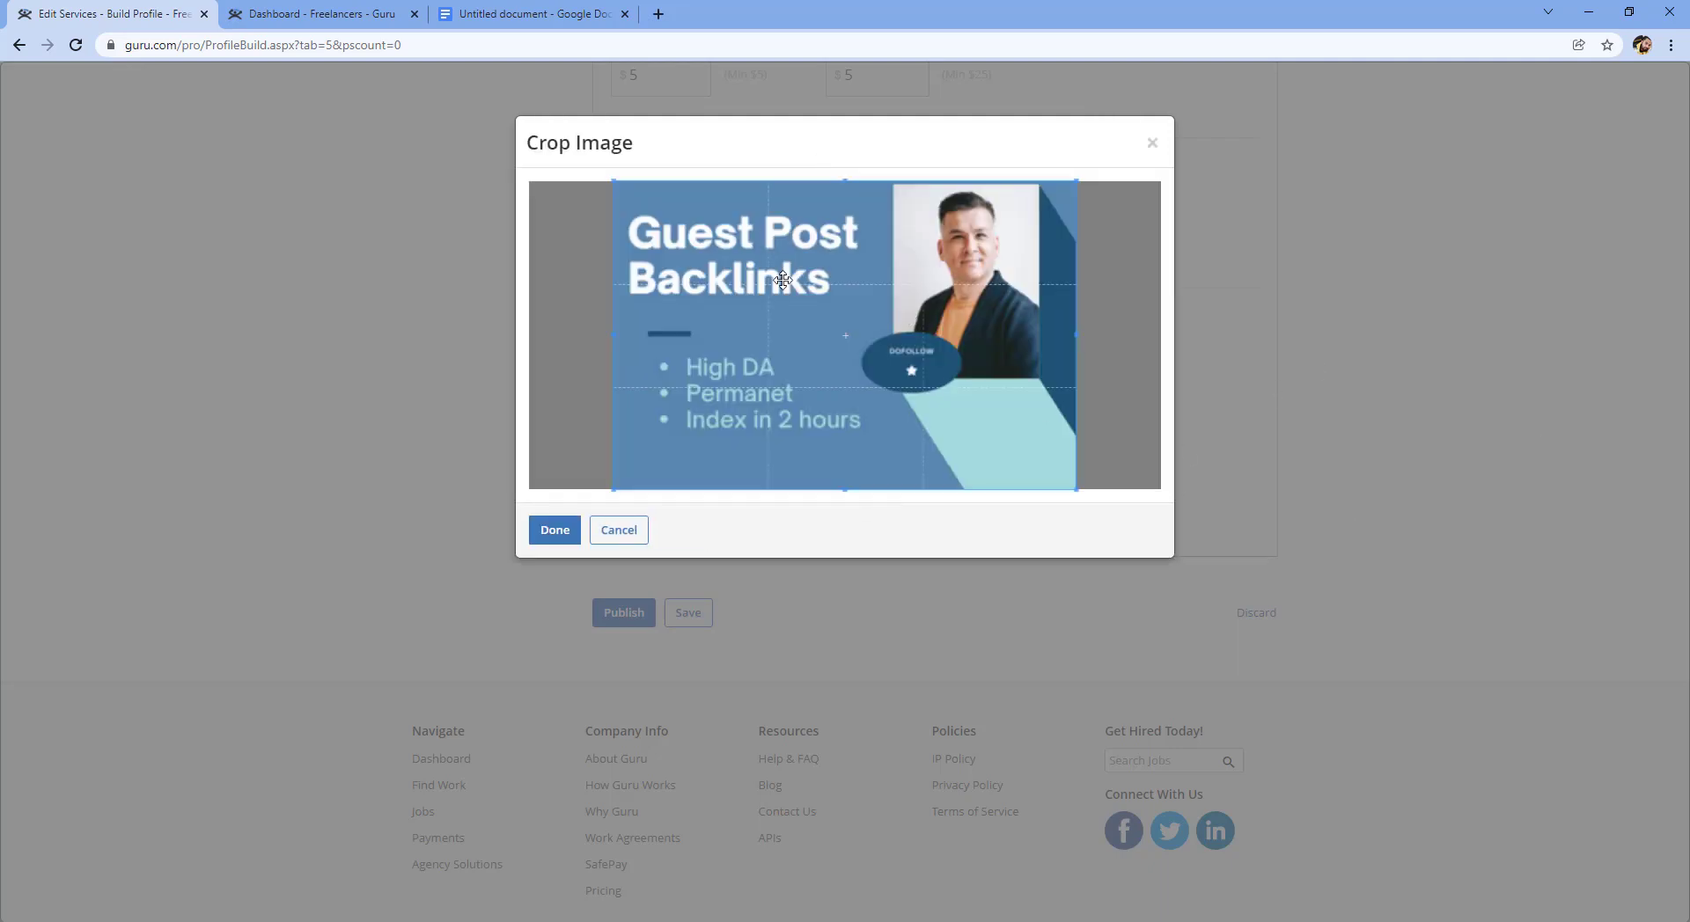
left_click(541, 532)
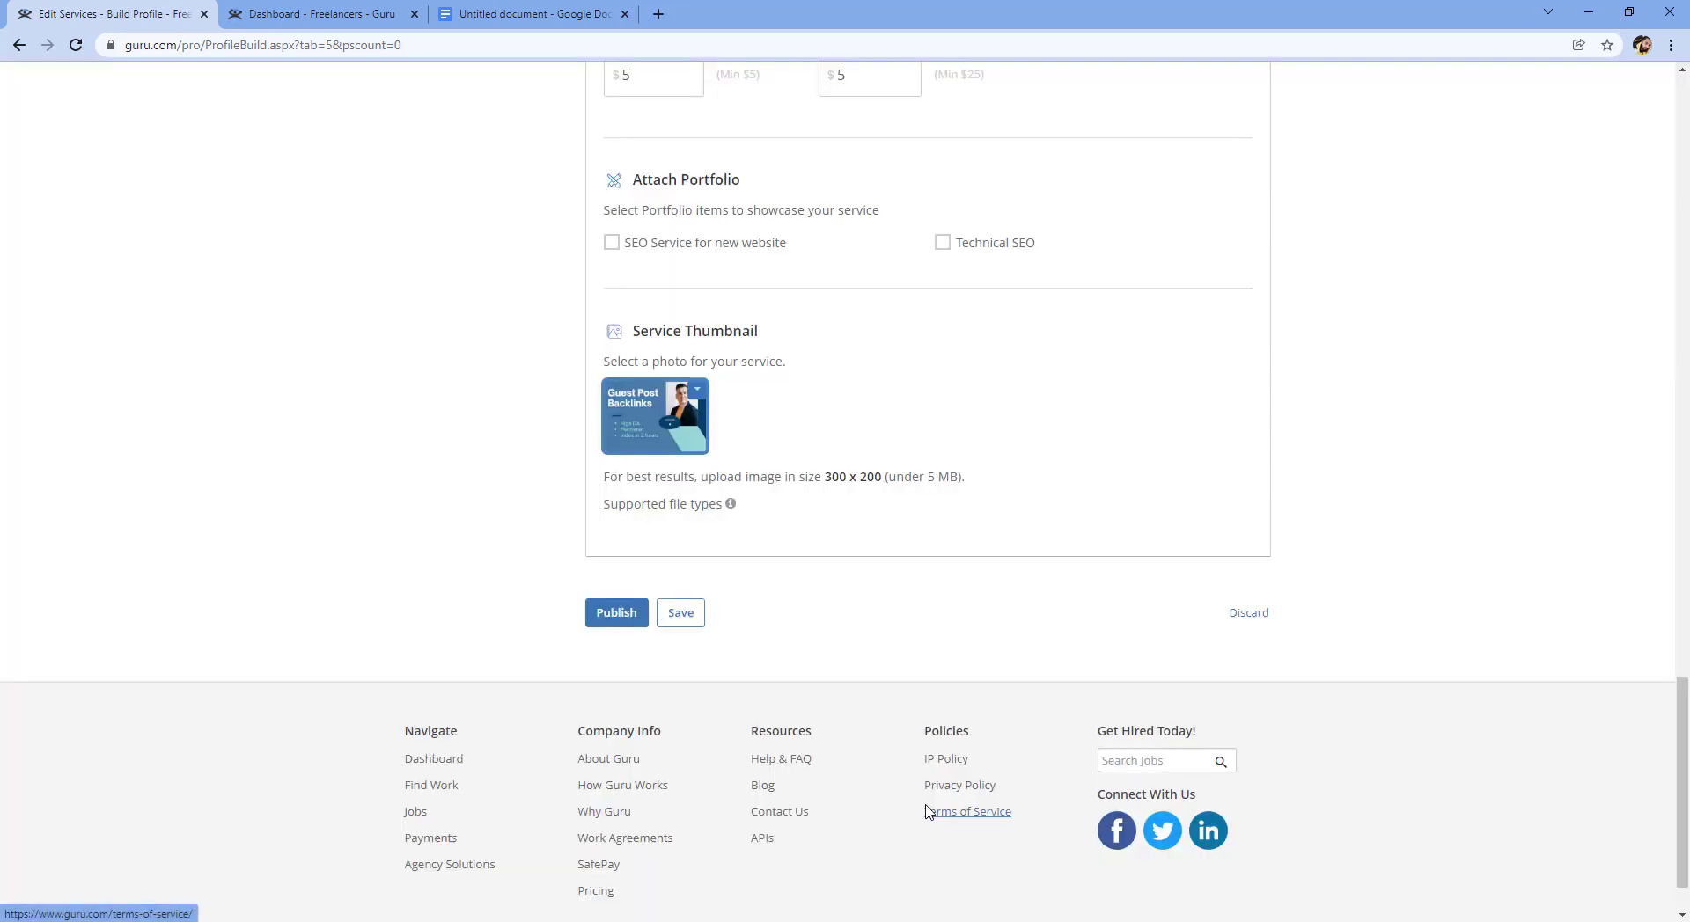
- Review the service form from title to thumbnail and try to publish the service
scroll(954, 546, "up", 4)
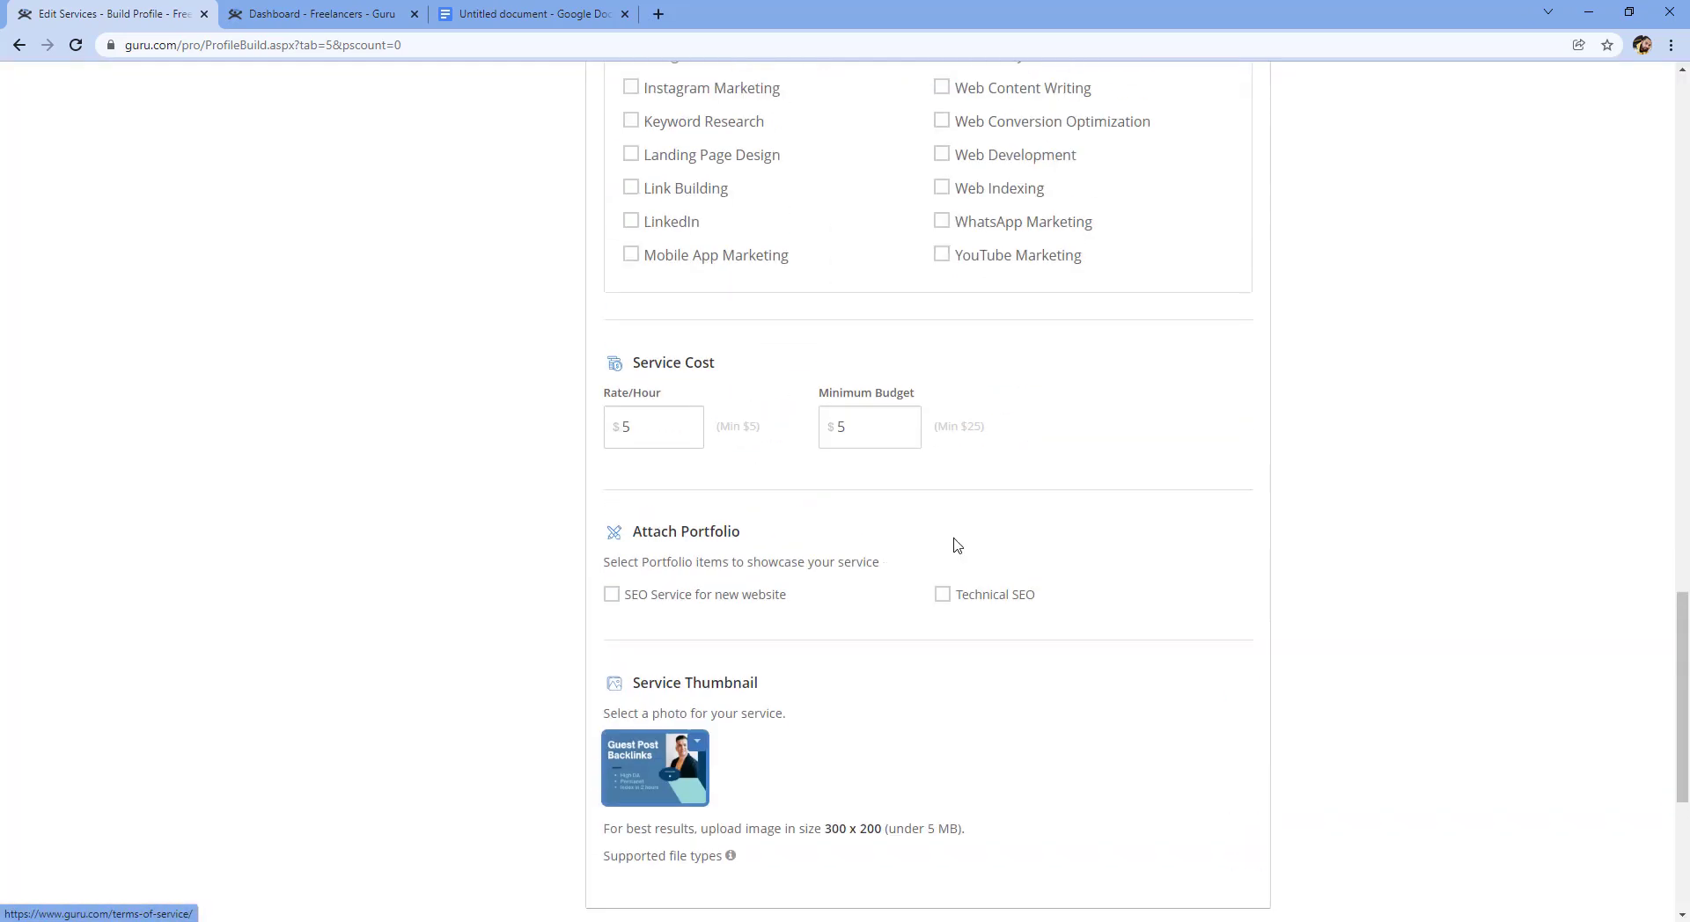
scroll(902, 560, "up", 4)
scroll(902, 560, "up", 20)
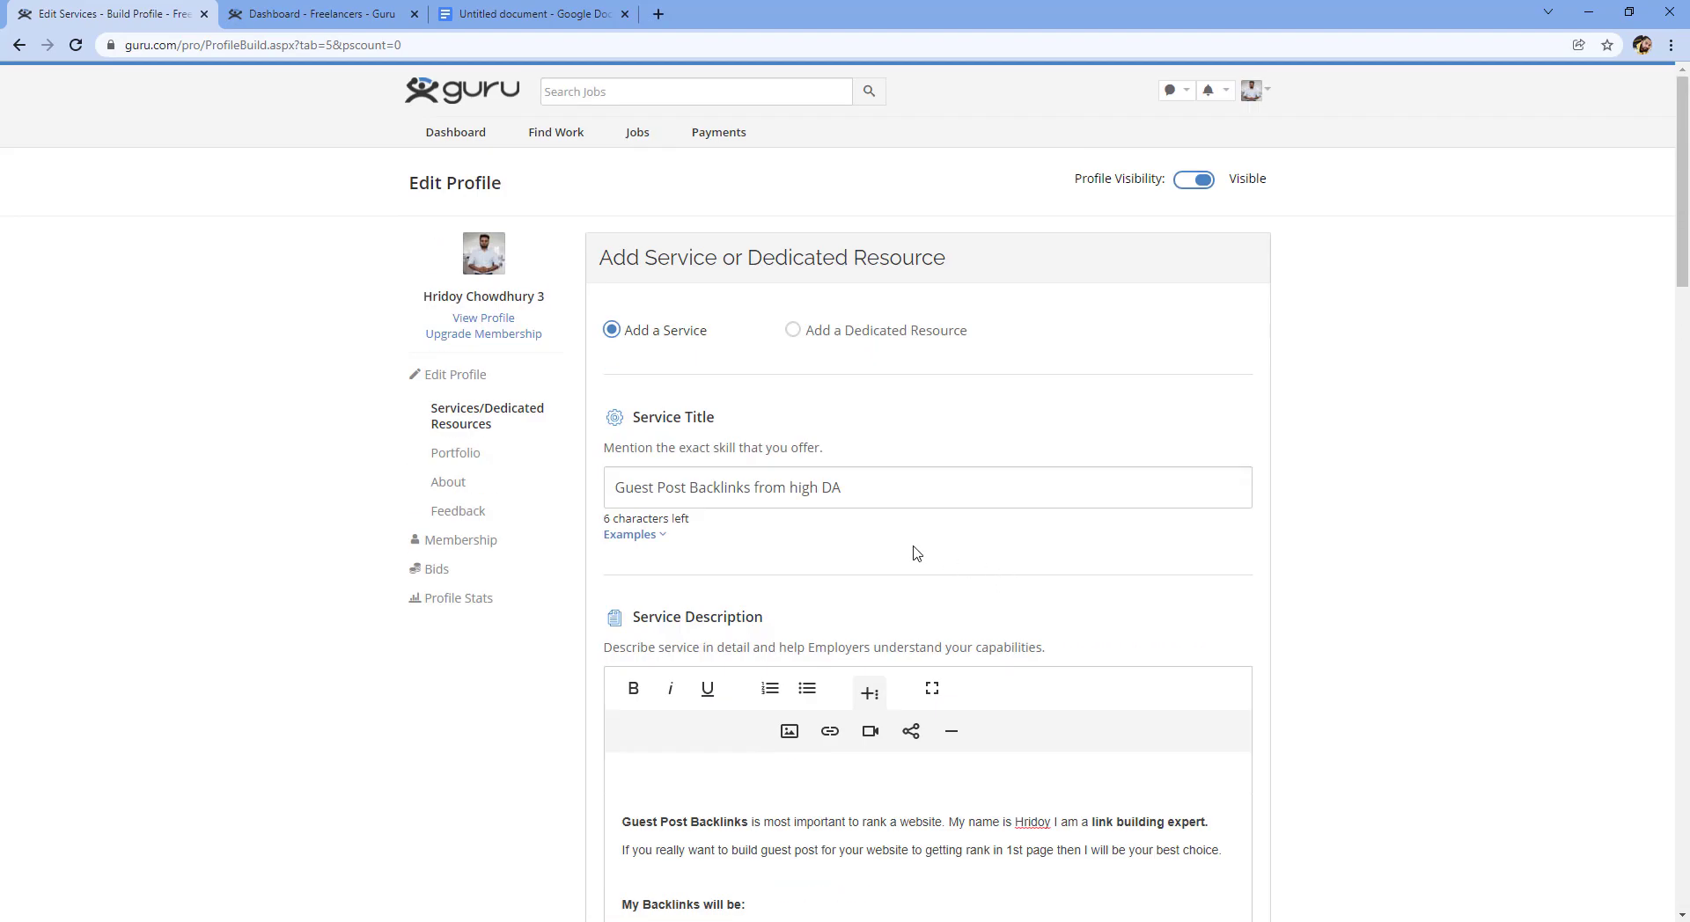
scroll(1003, 497, "down", 20)
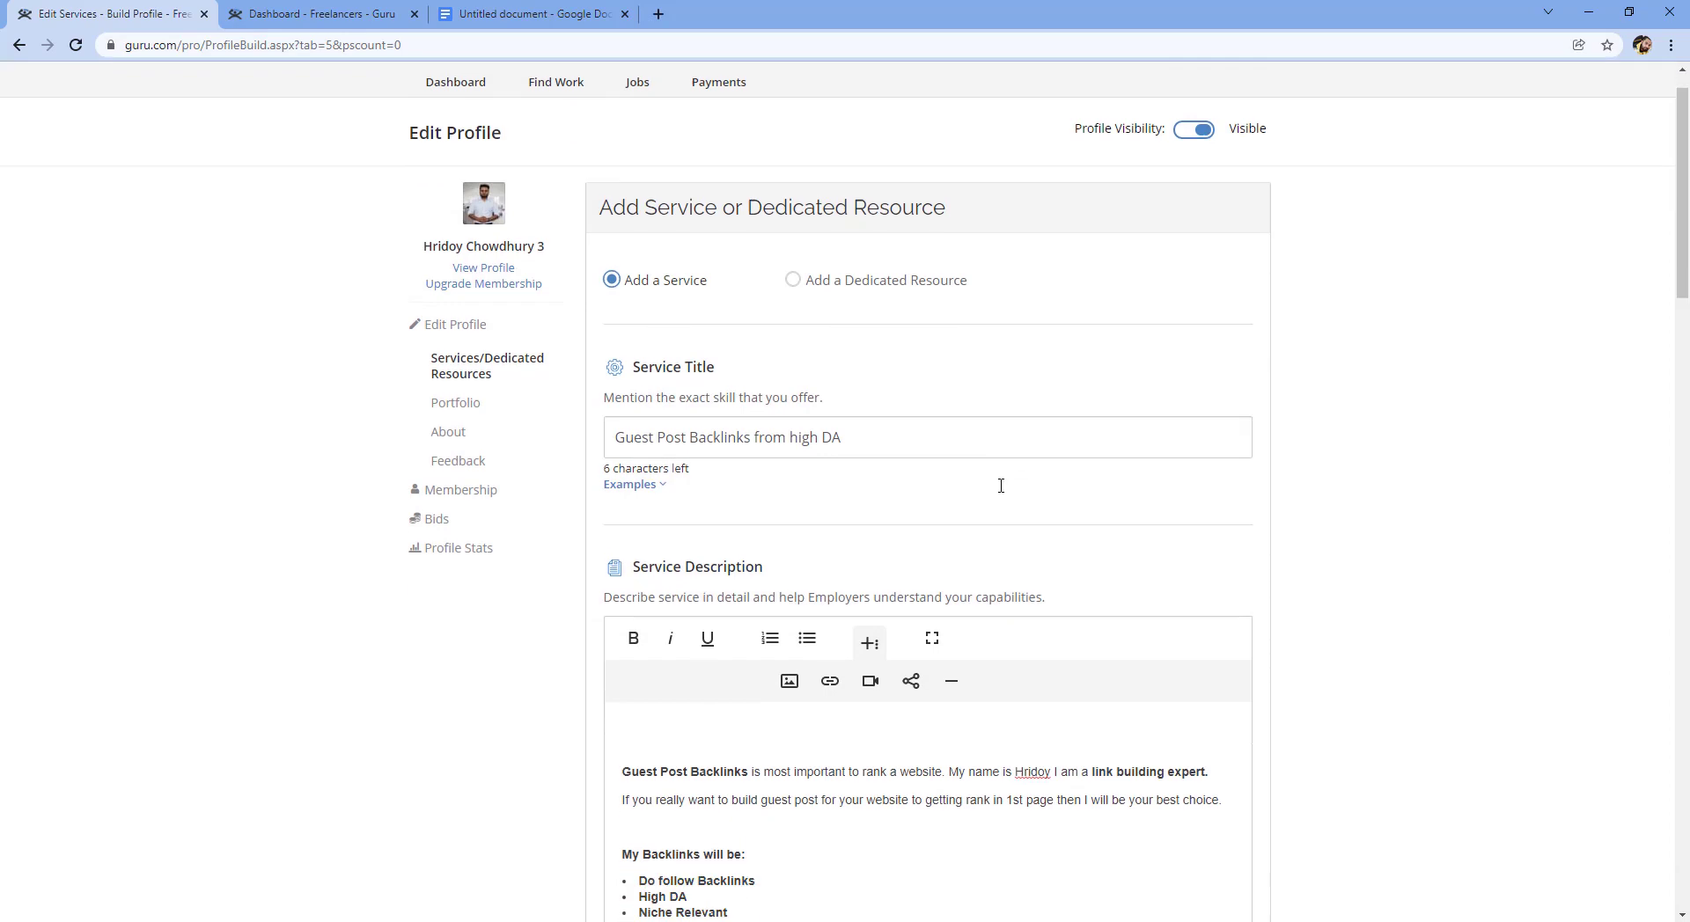
scroll(995, 579, "down", 10)
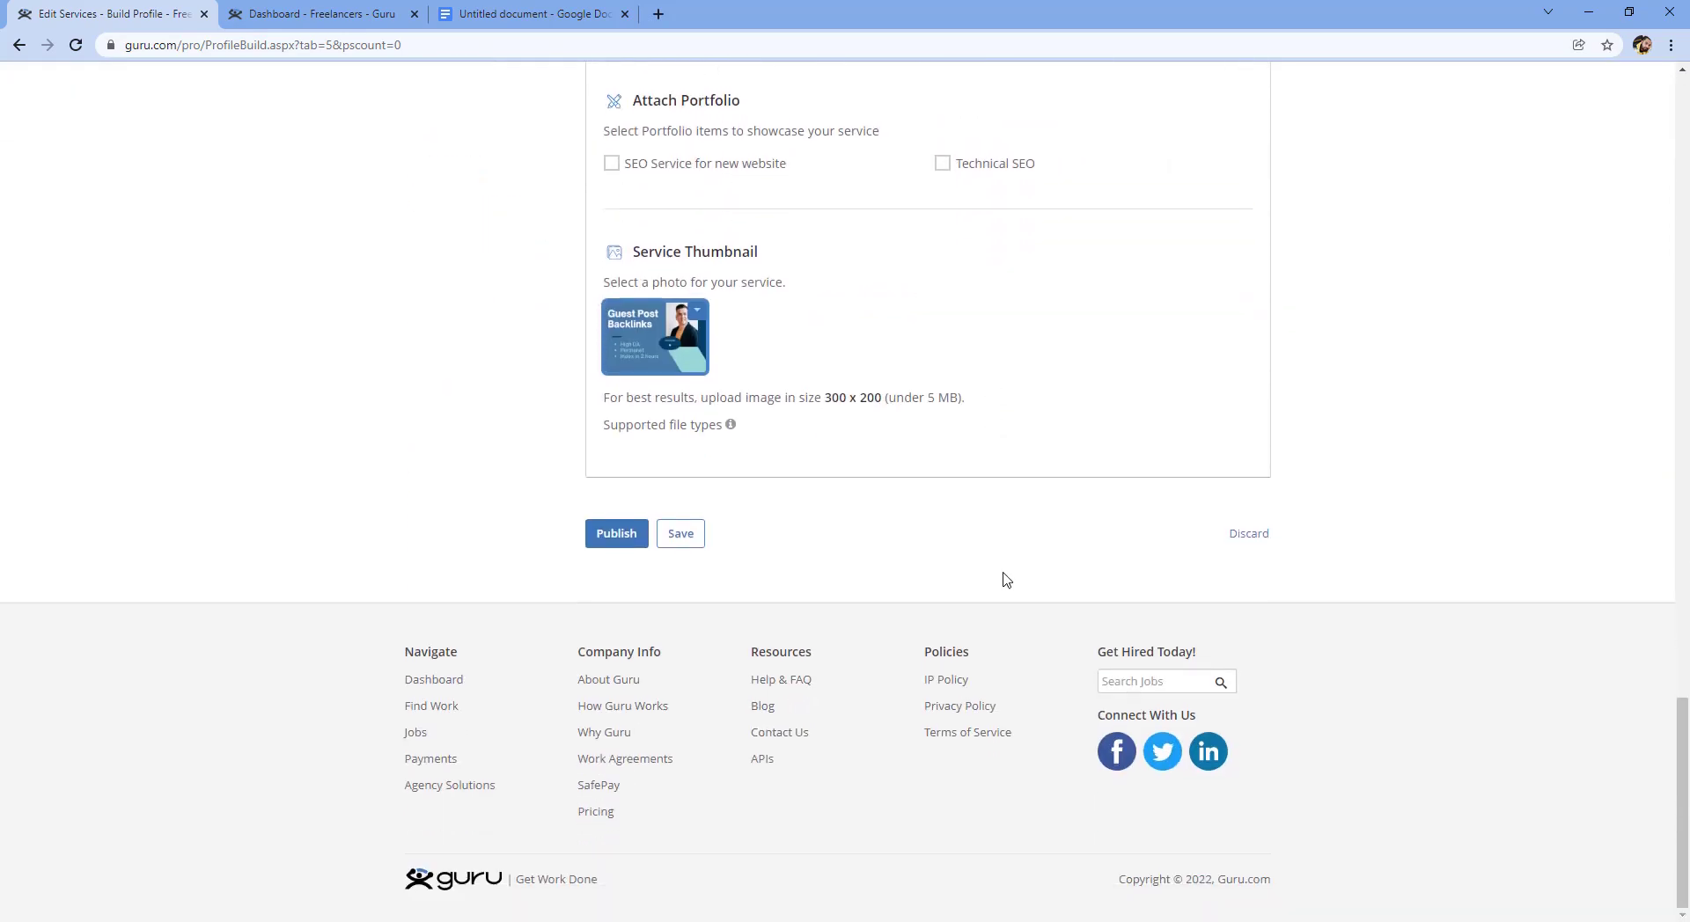
left_click(614, 542)
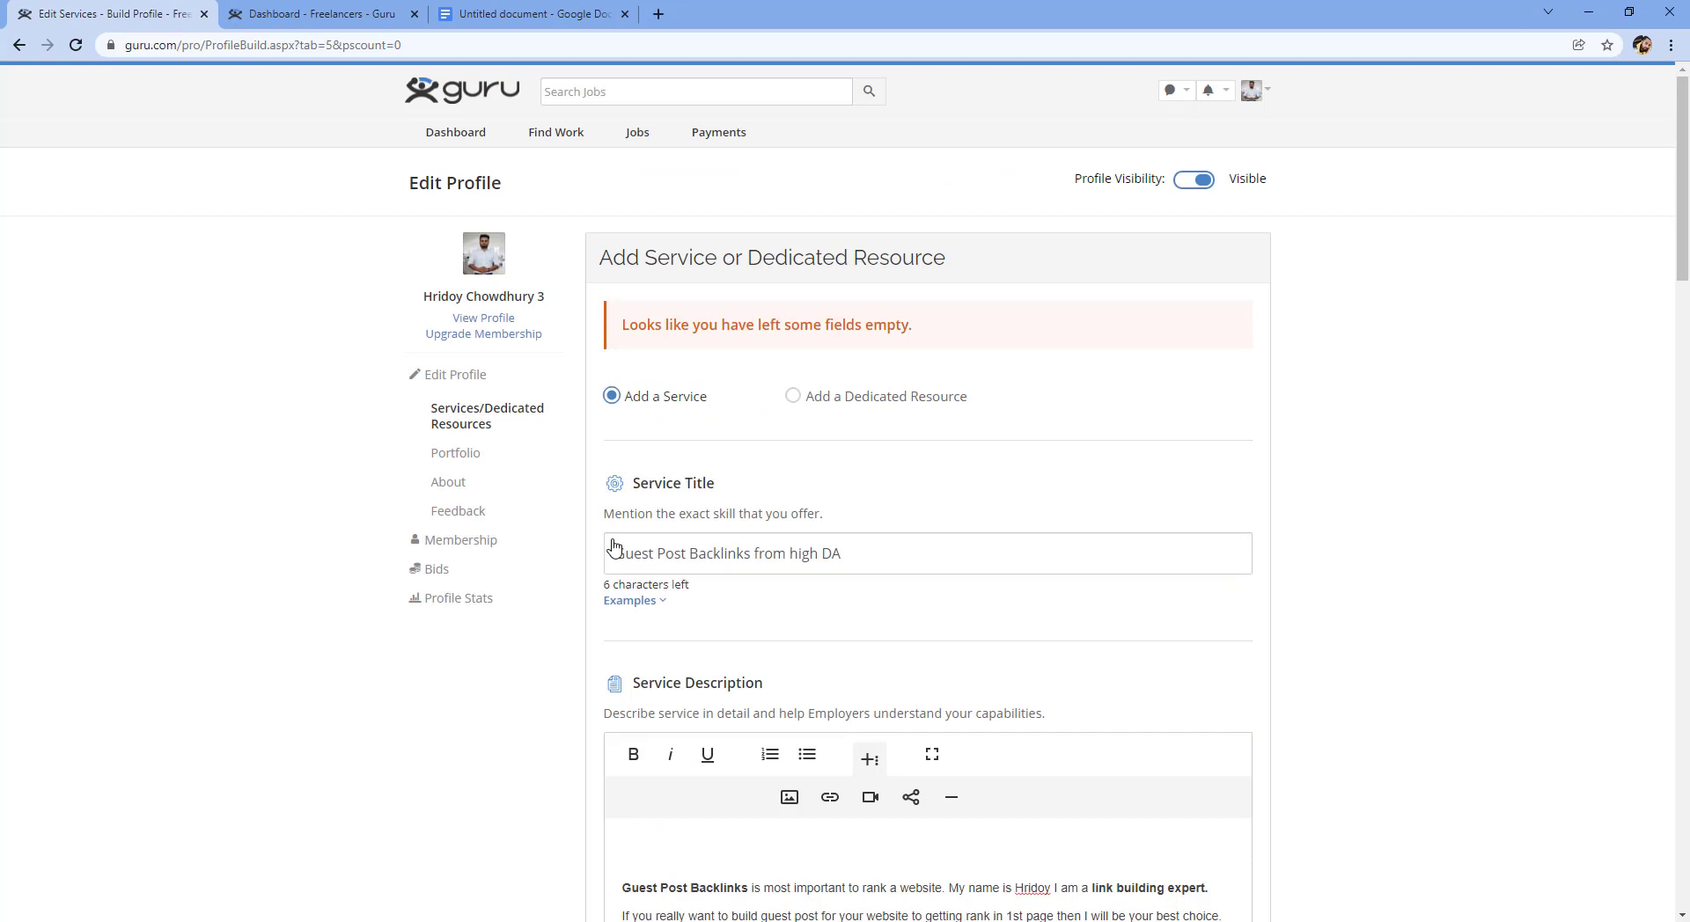
- Add a custom guest post backlinks skill to the required skills under Web / Digital Marketing
scroll(721, 506, "down", 10)
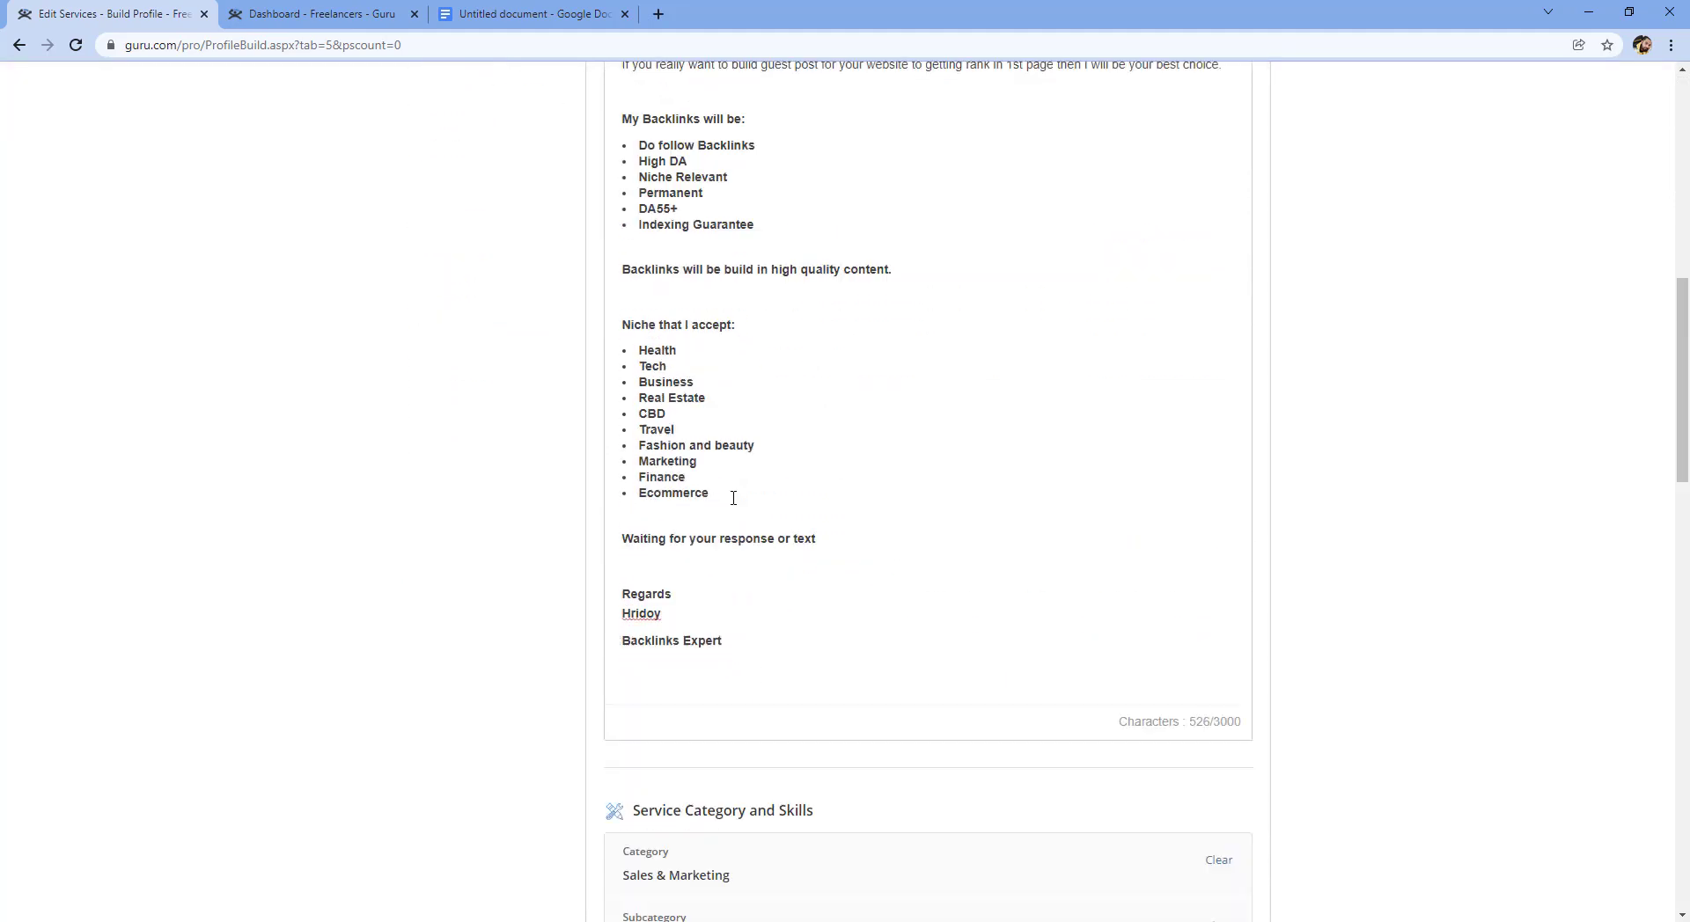
scroll(733, 498, "down", 4)
scroll(740, 502, "down", 1)
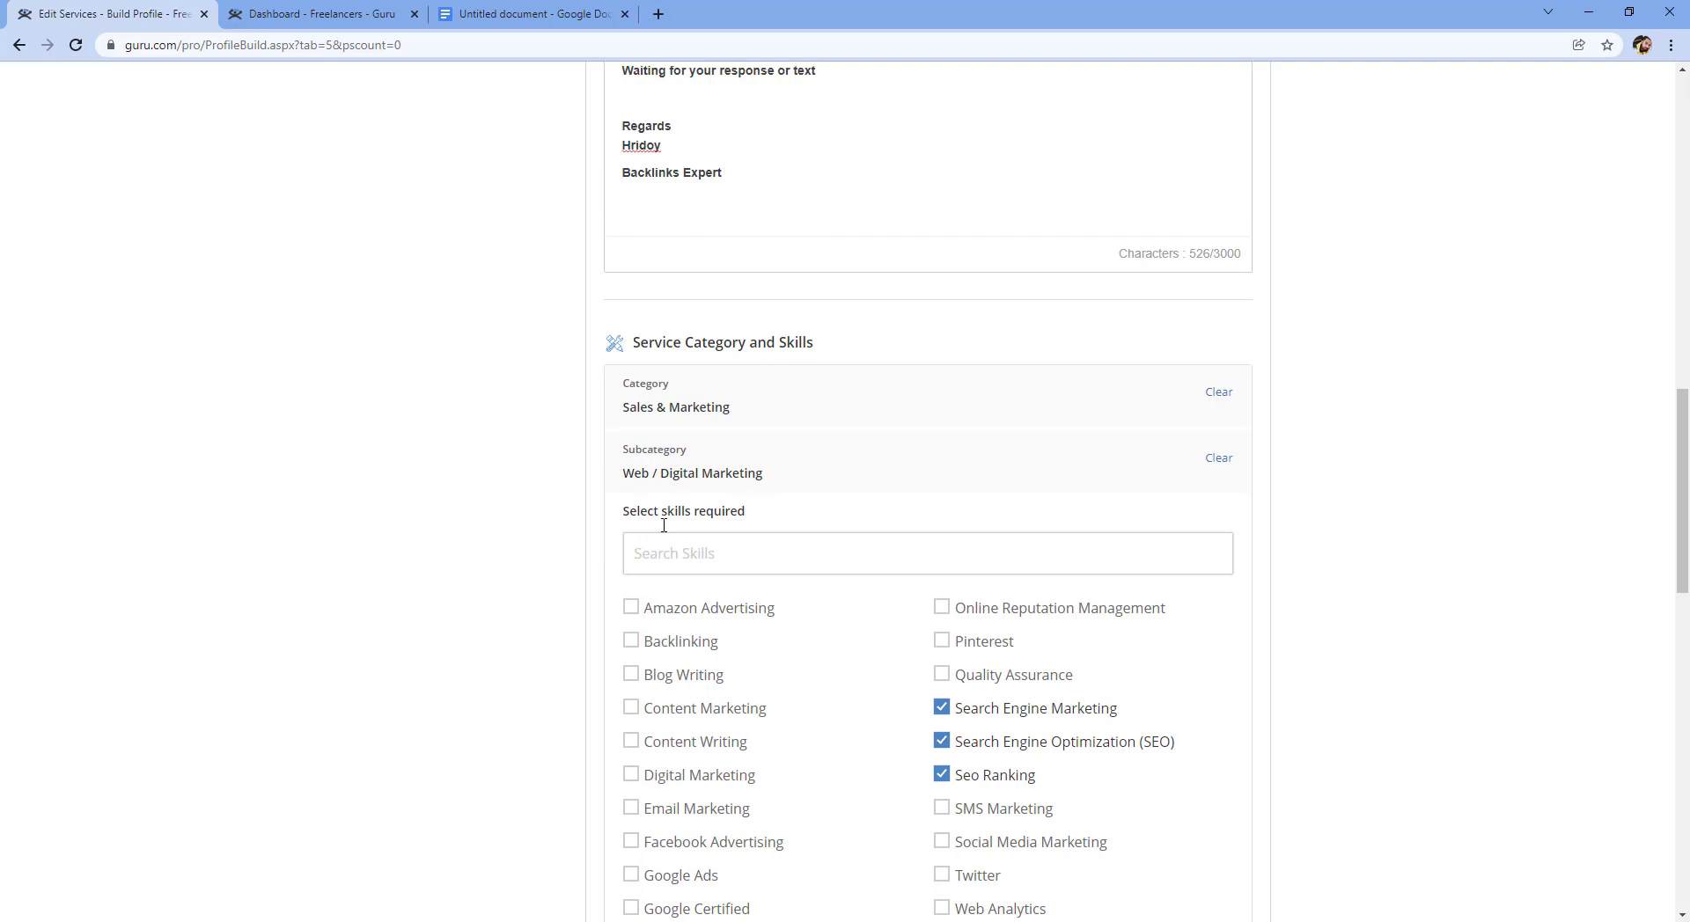
type("guest")
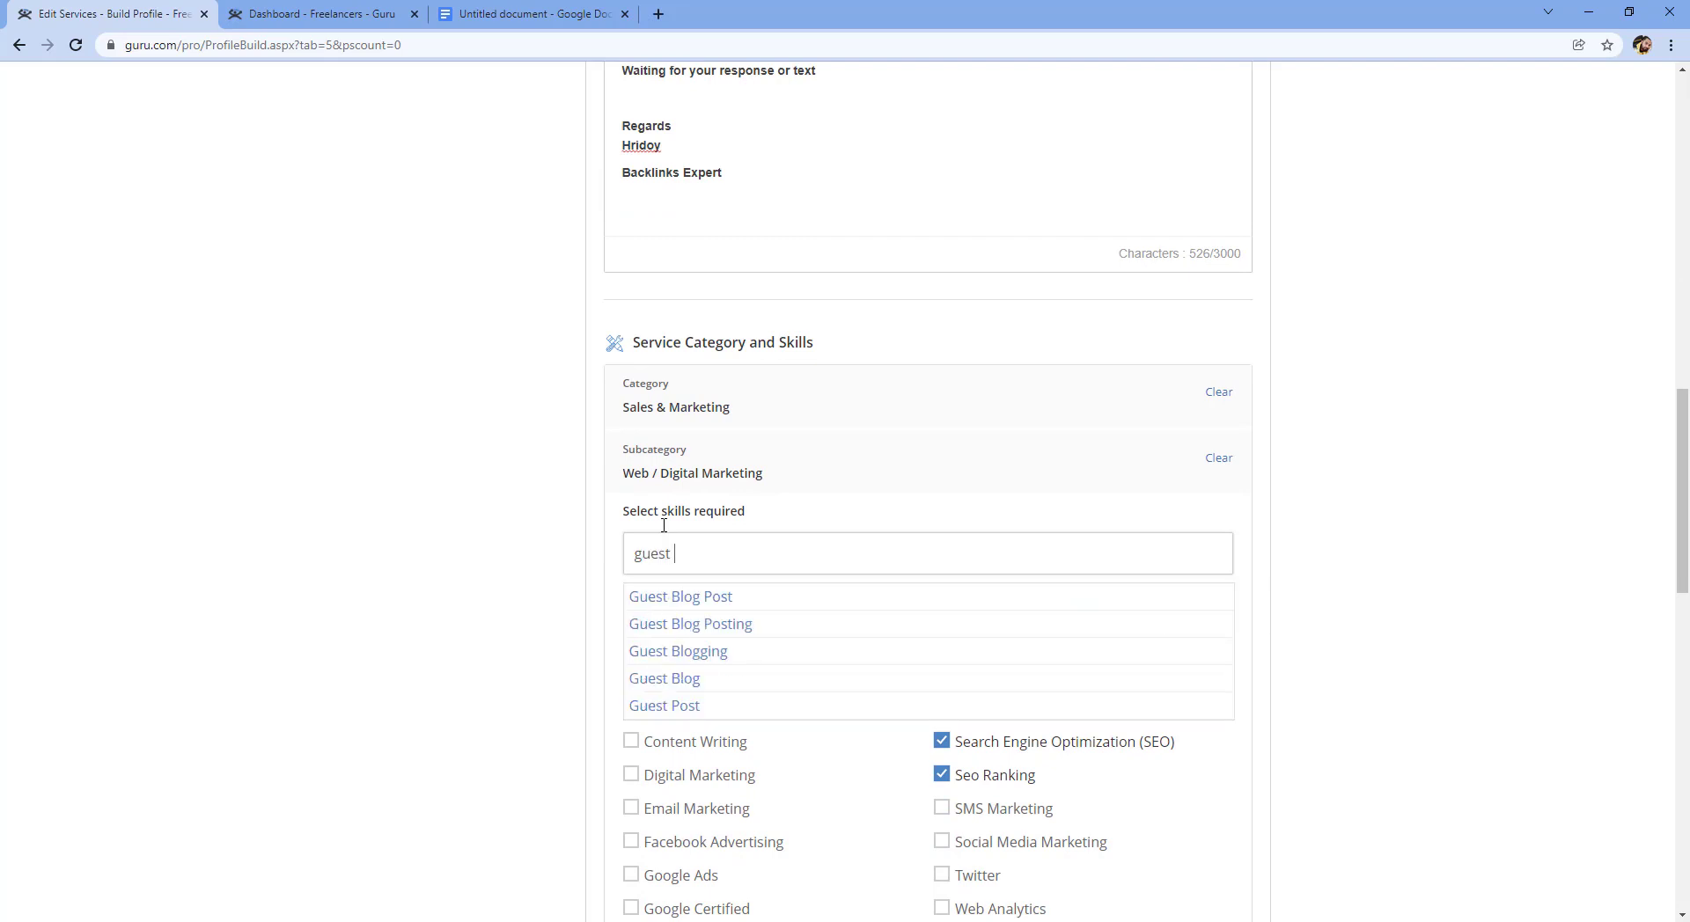
type(" [")
key("BackSpace")
type("post")
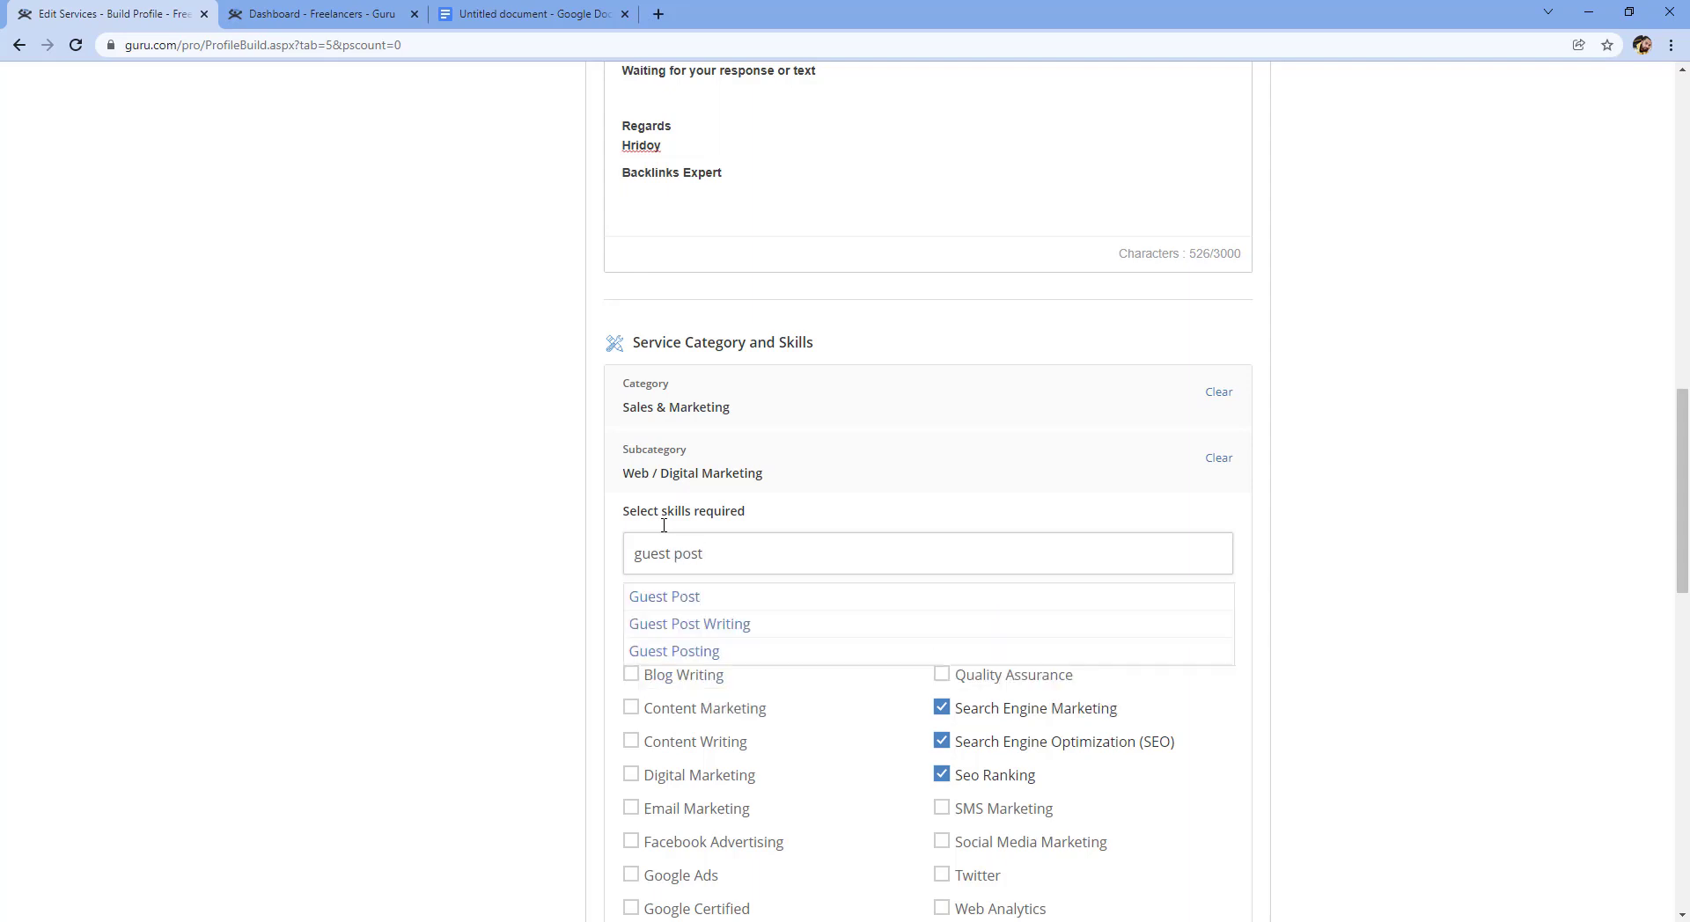
type(" bac")
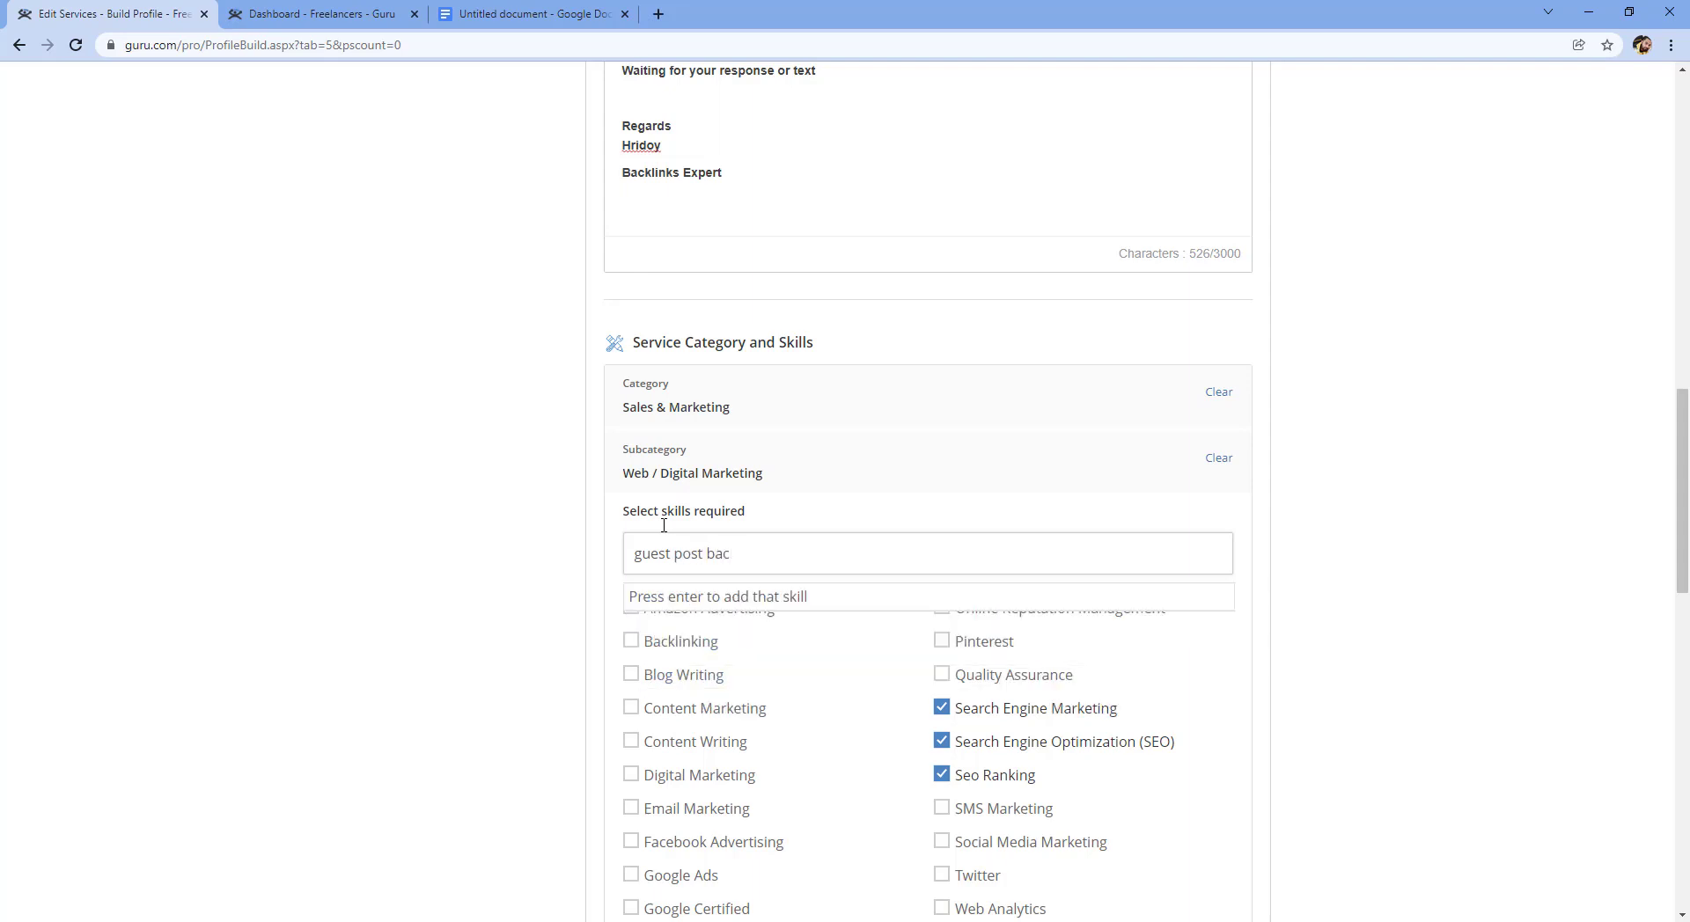
type("lkklinks")
key("Return")
- Add the suggested Guest Post skill to the required skills under Web / Digital Marketing
type("gues")
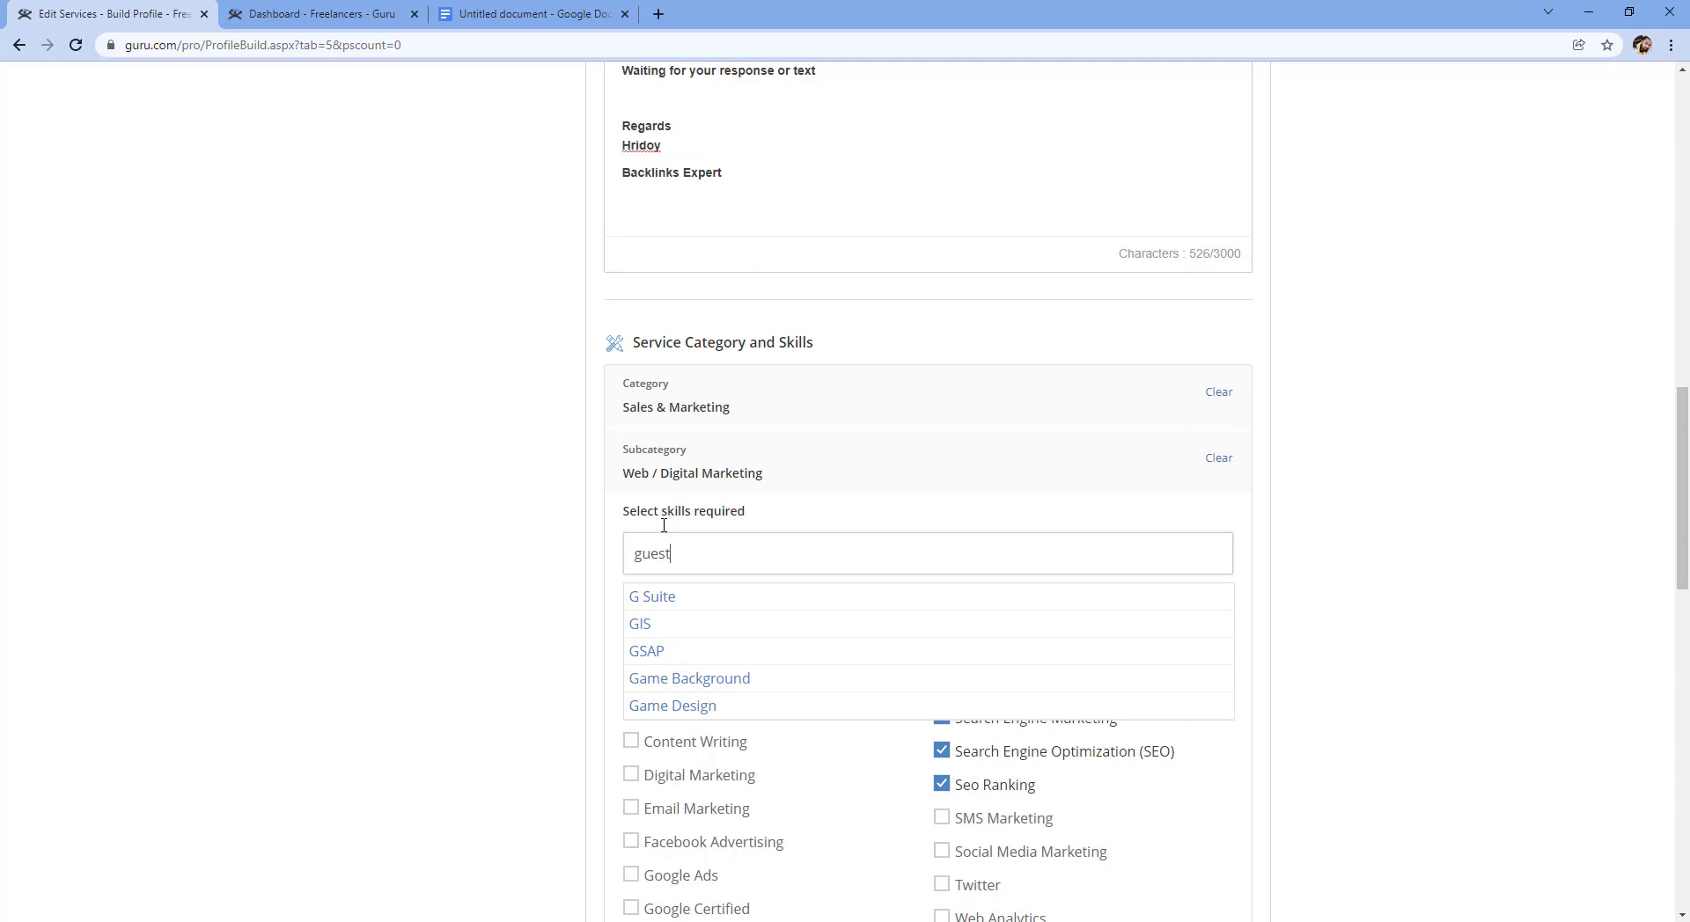
type("t")
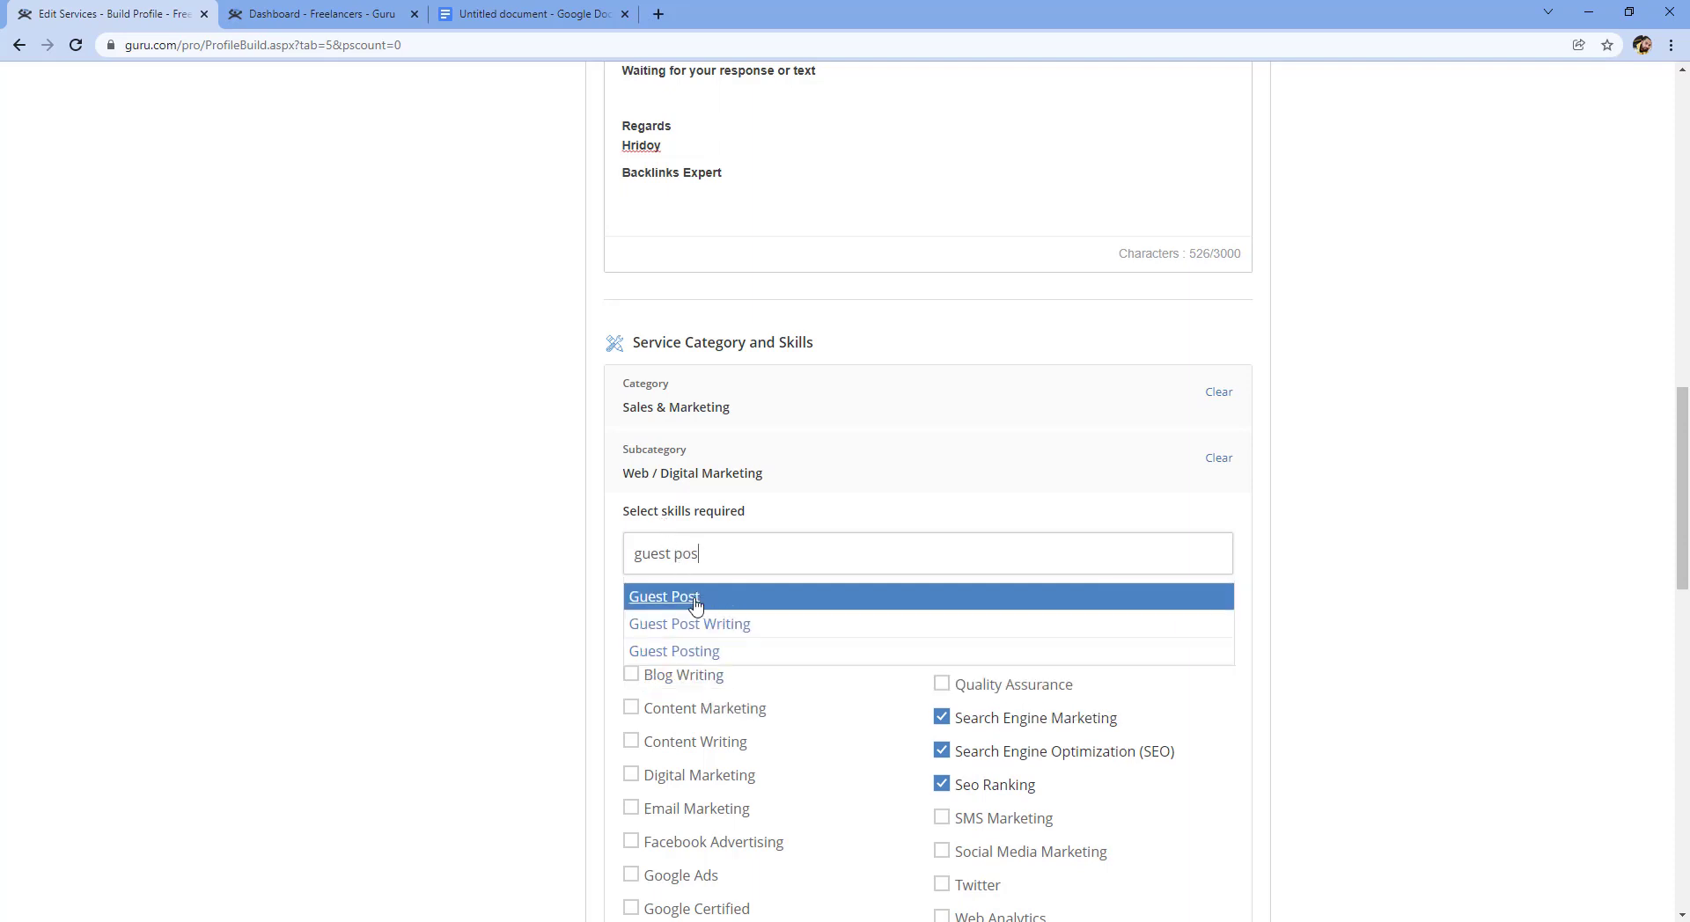
left_click(695, 604)
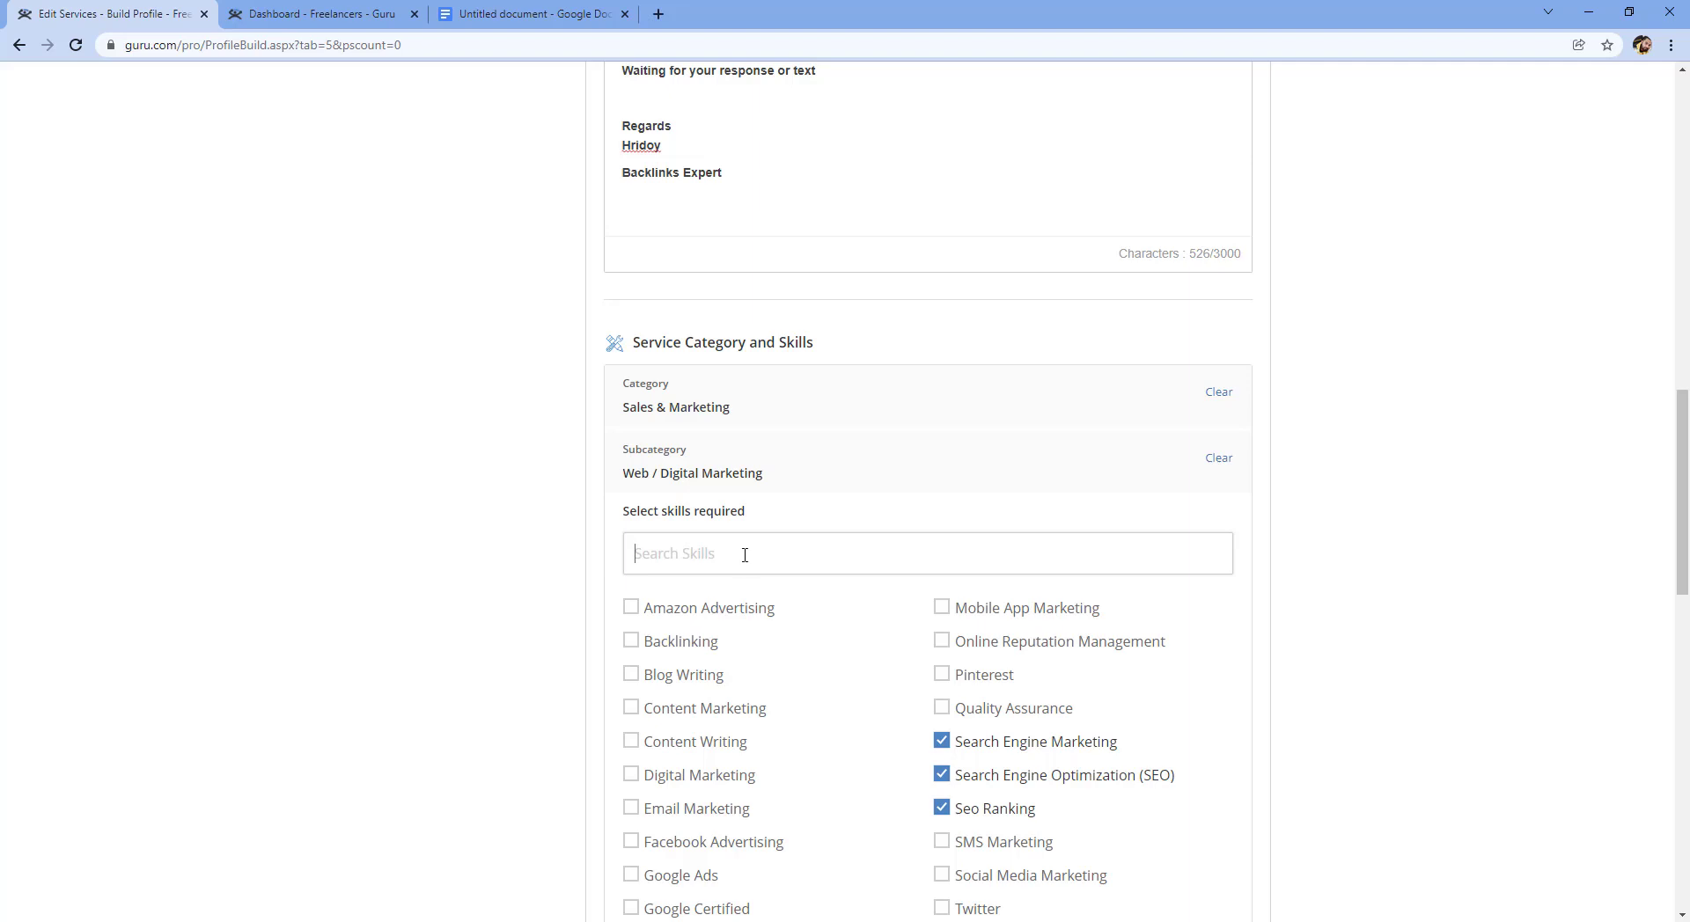
scroll(714, 552, "down", 2)
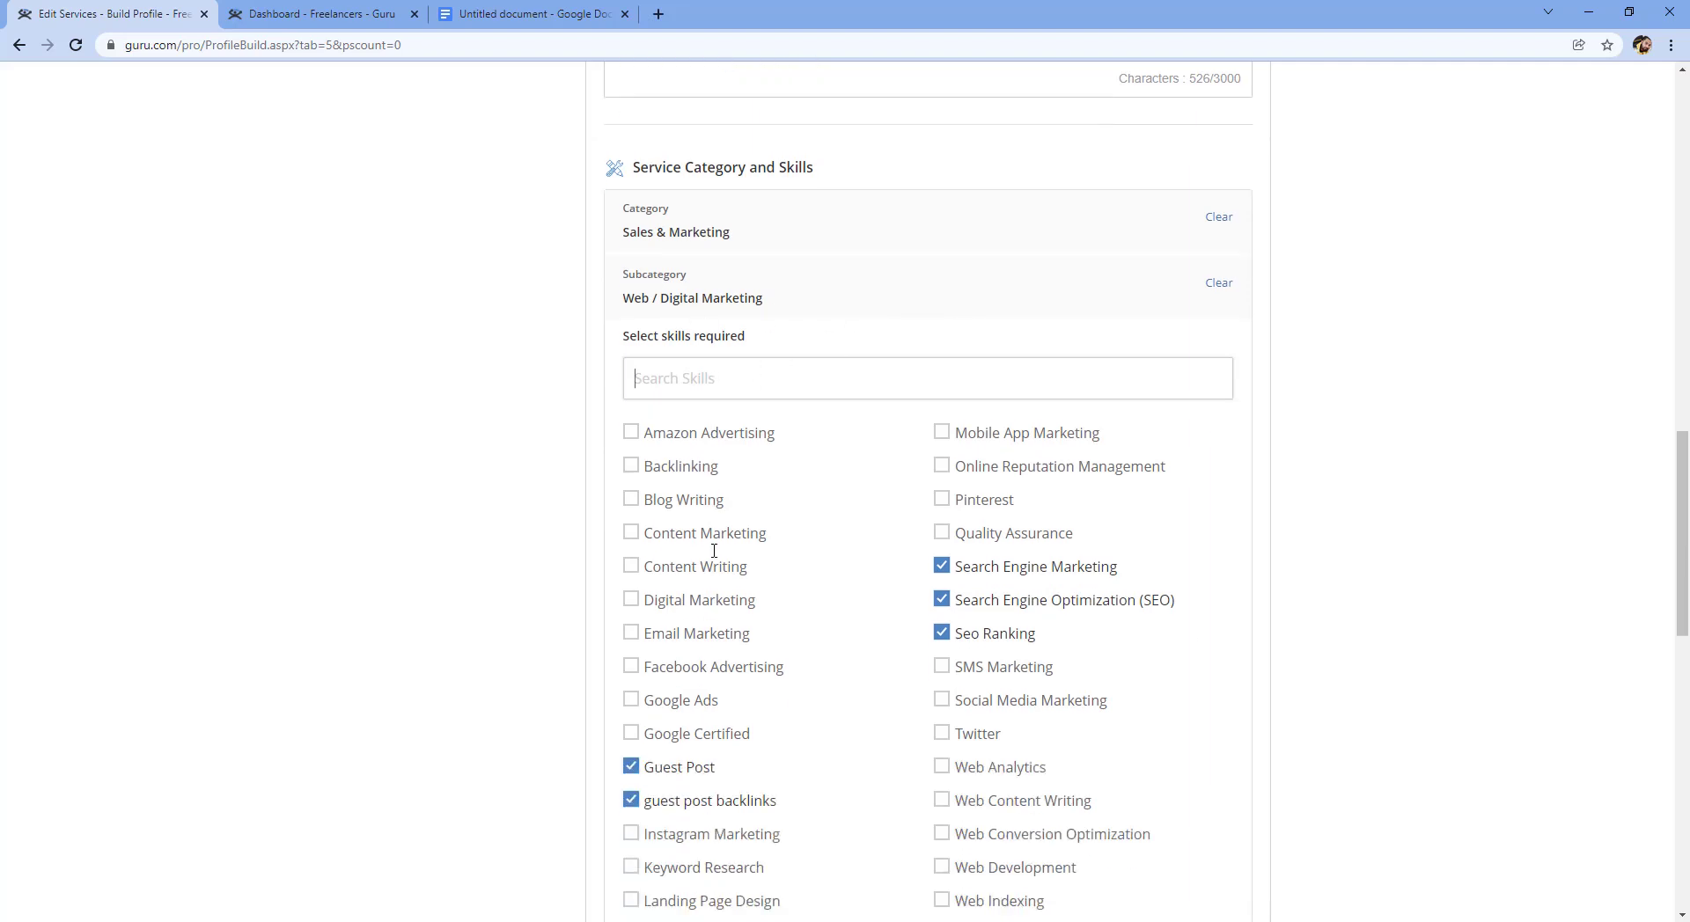
scroll(746, 554, "down", 2)
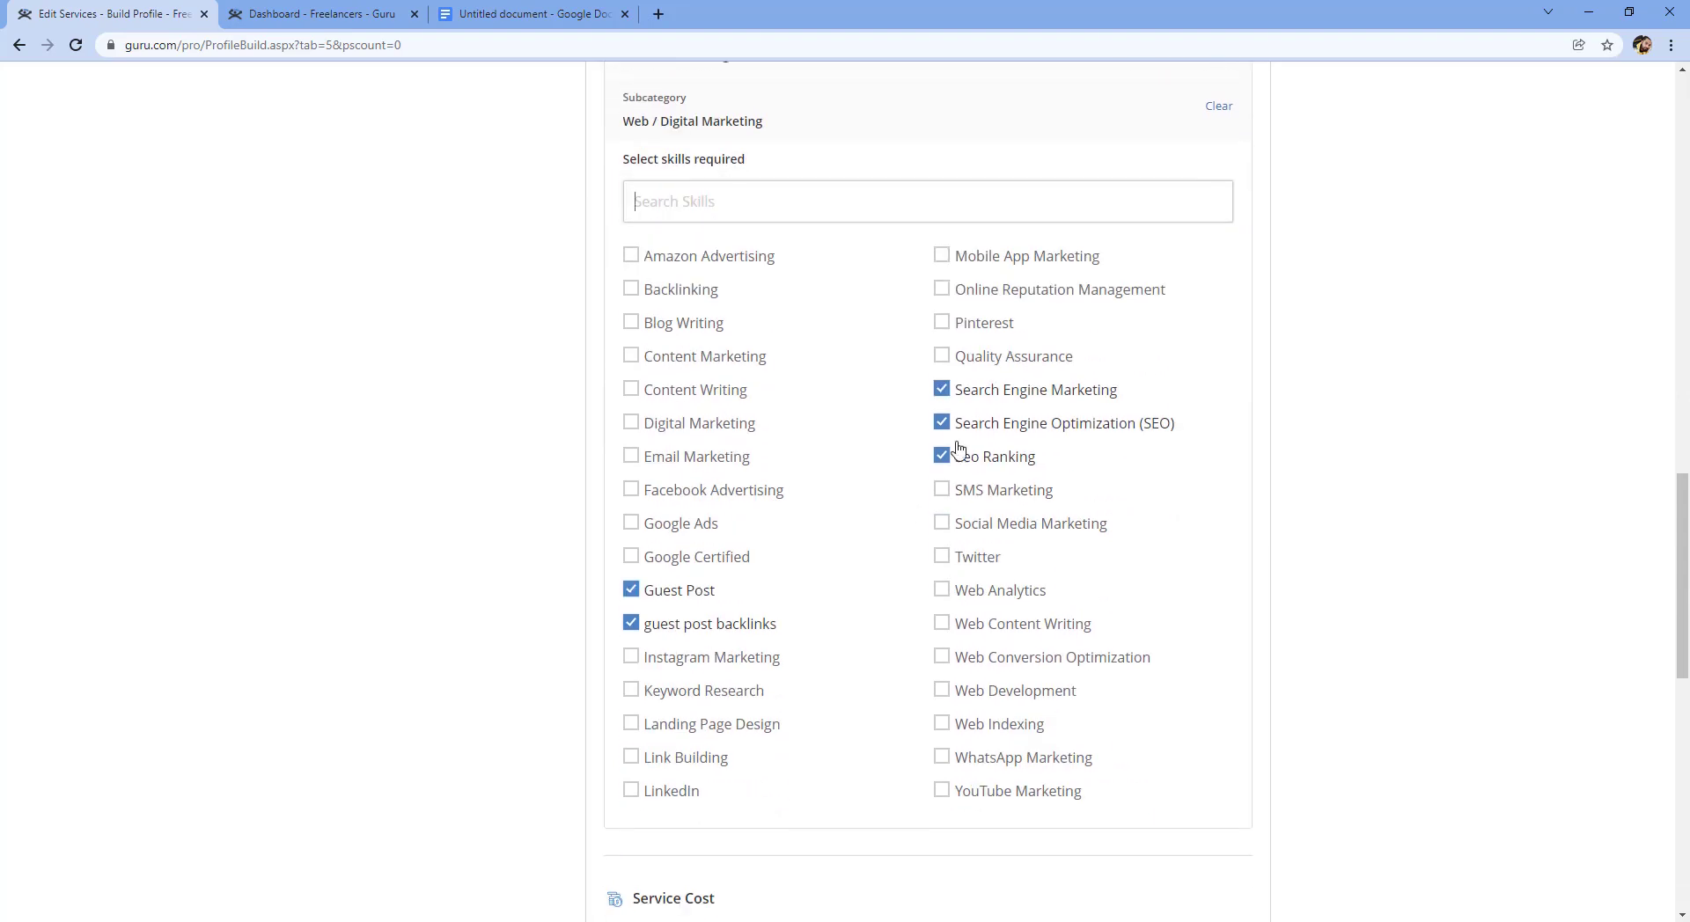
- Set the service's minimum budget to $25
scroll(810, 623, "down", 2)
scroll(811, 622, "down", 2)
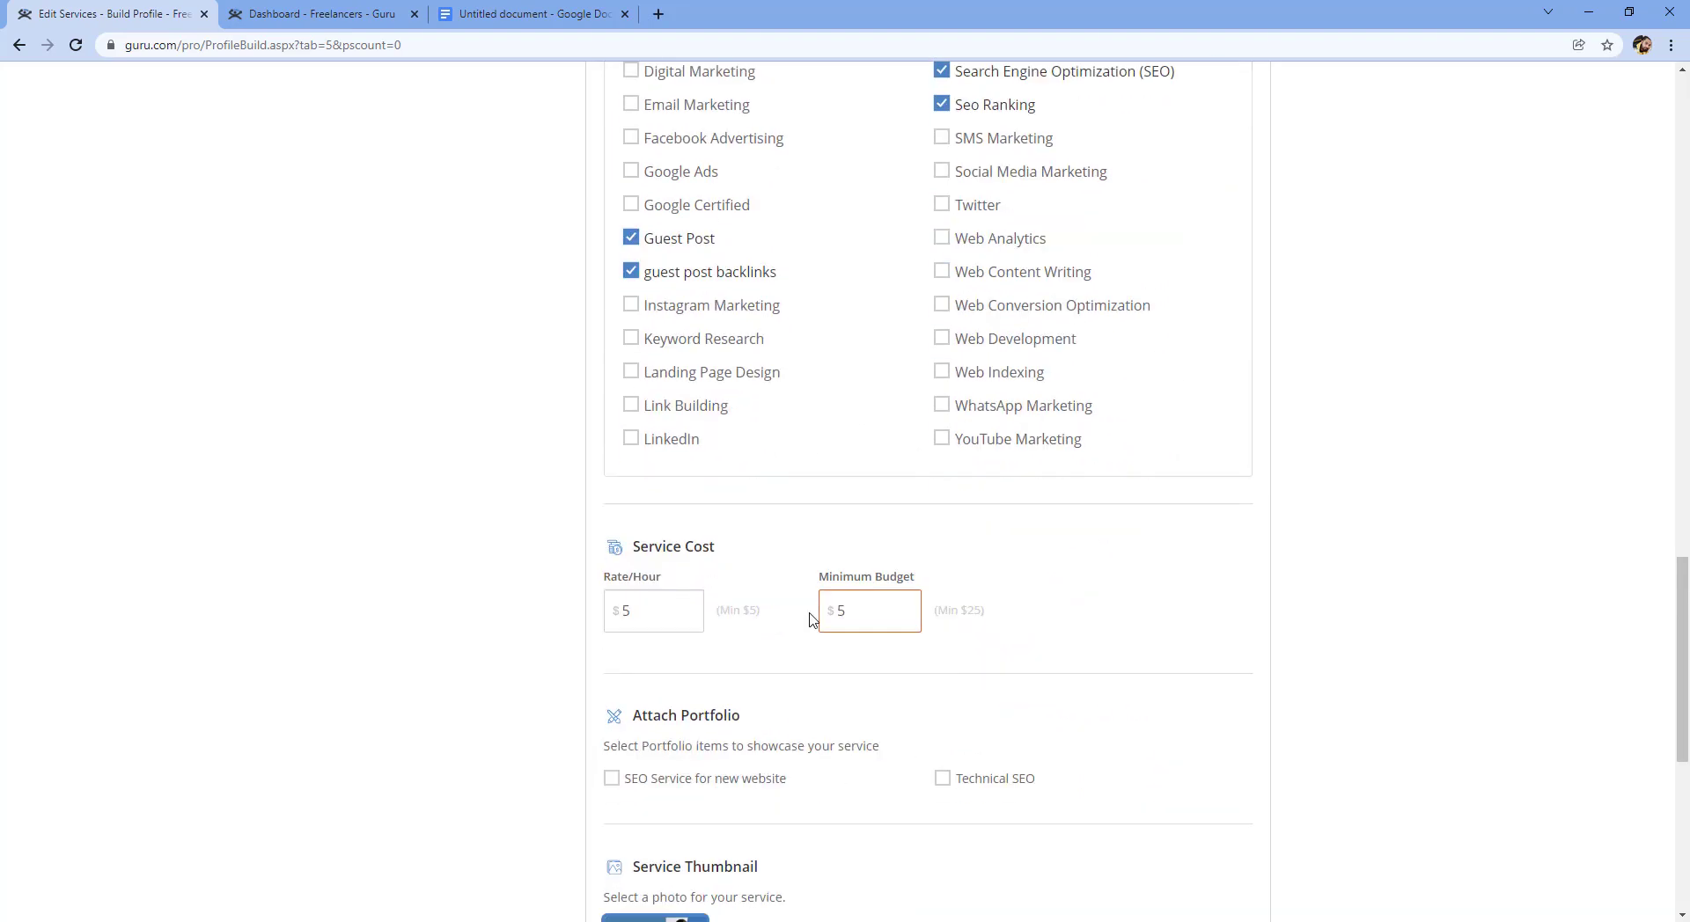
scroll(811, 614, "up", 4)
scroll(928, 585, "down", 4)
key("BackSpace")
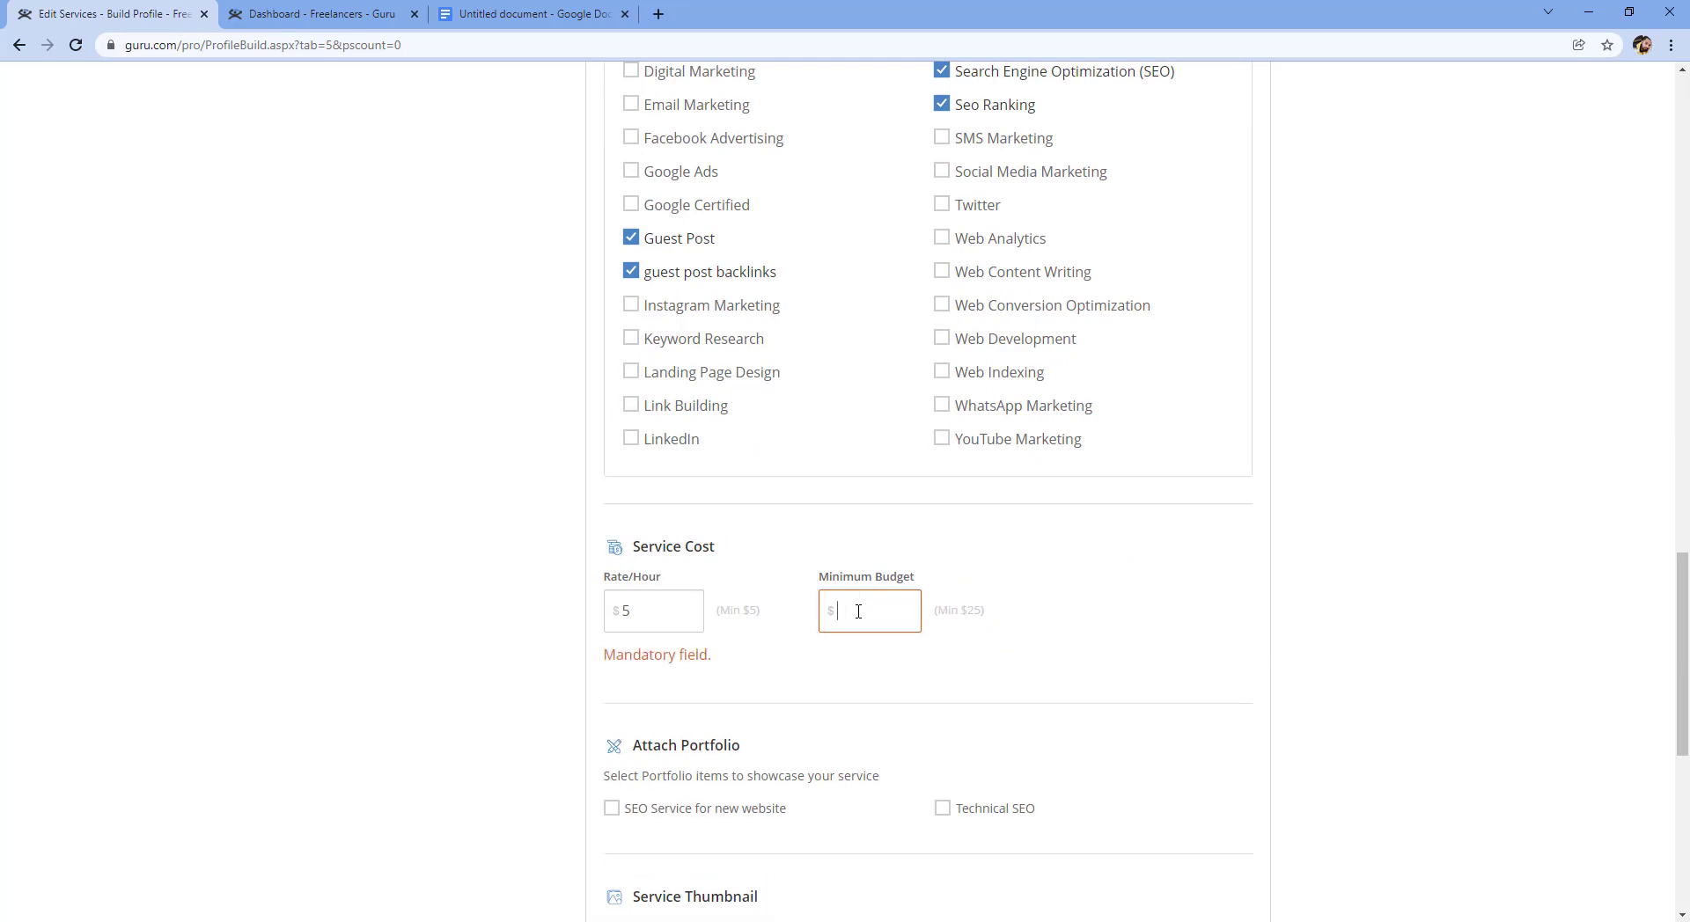
type("25")
left_click(1086, 629)
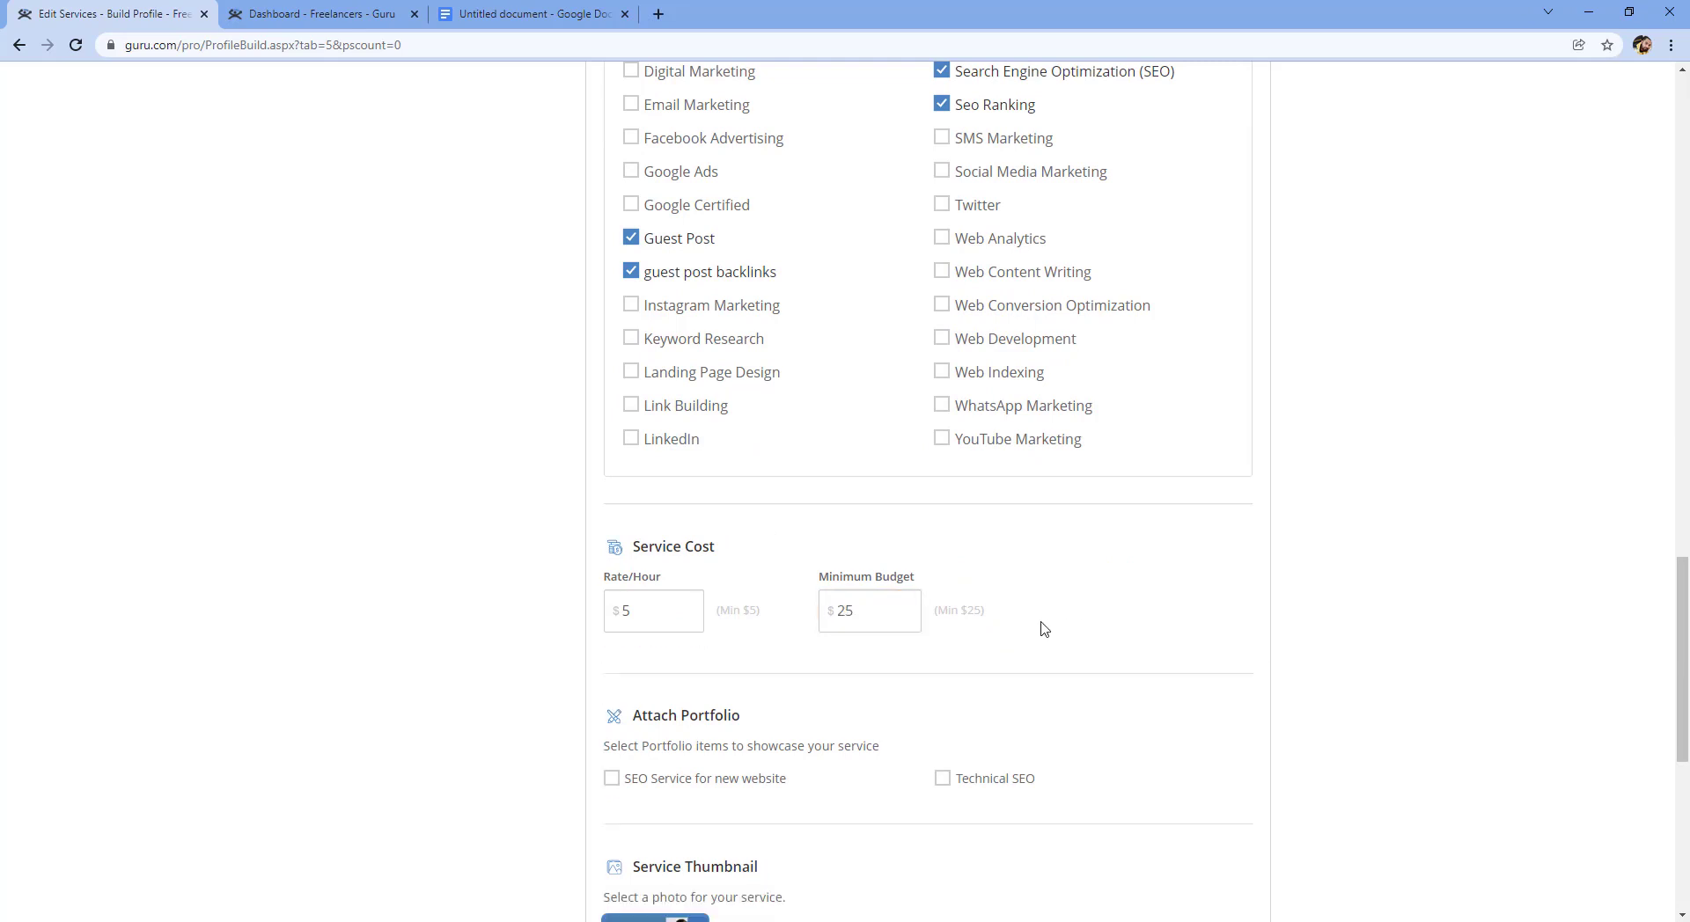
- Include Content Marketing in the required skills and publish the service
scroll(1069, 454, "up", 4)
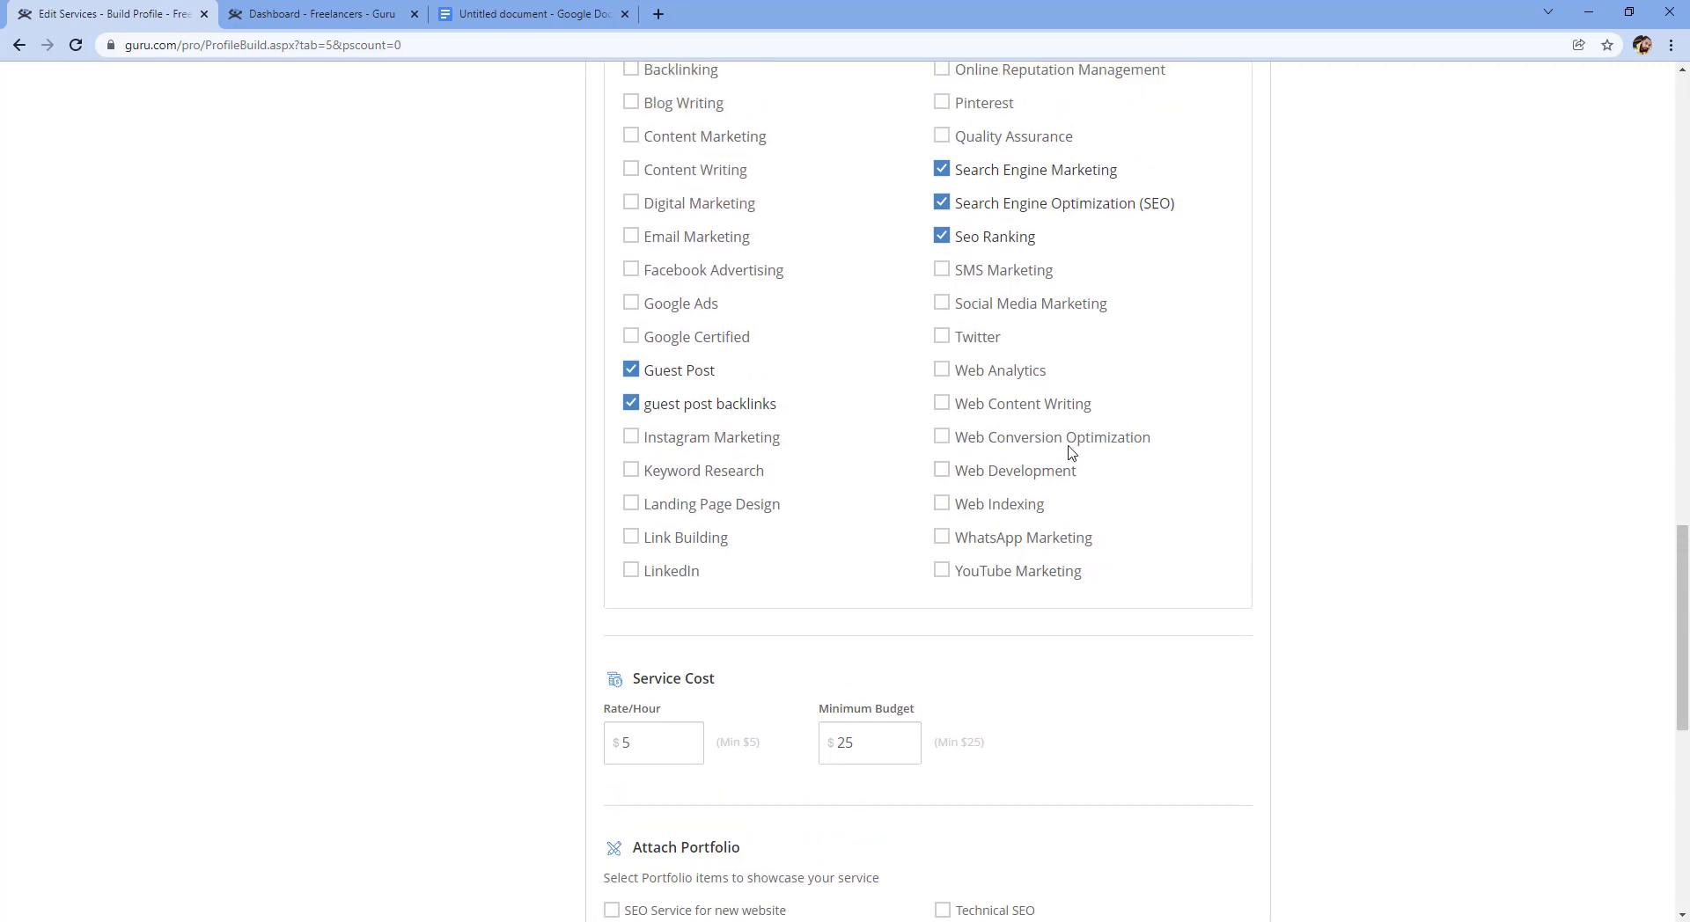
scroll(736, 357, "up", 3)
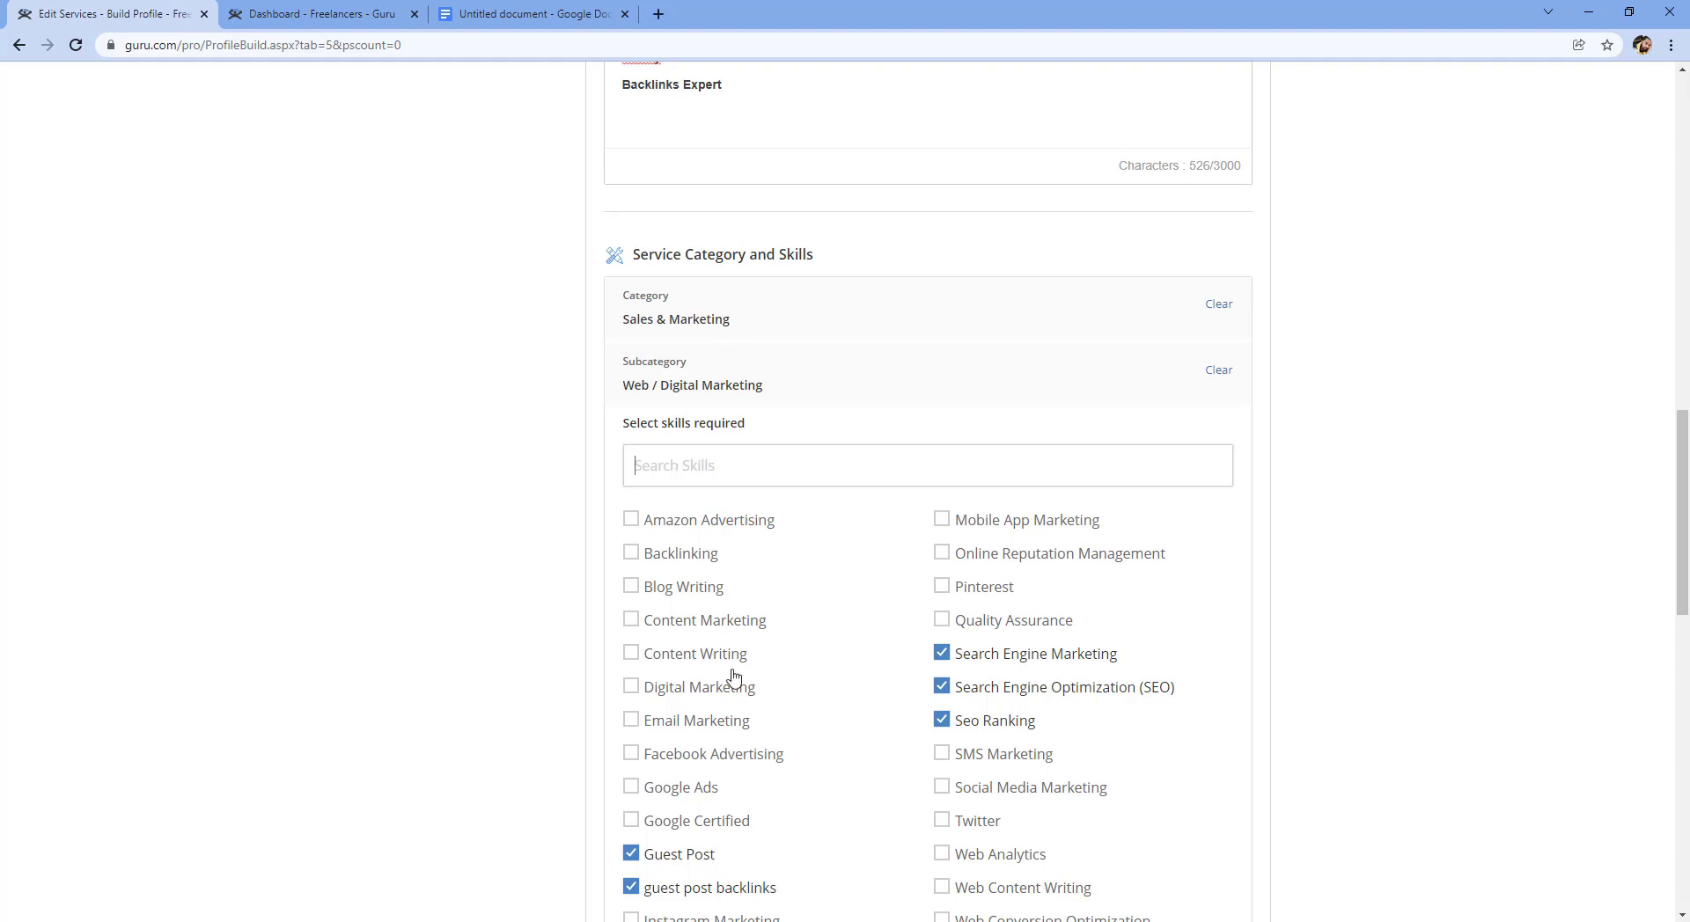
left_click(630, 620)
scroll(792, 652, "down", 4)
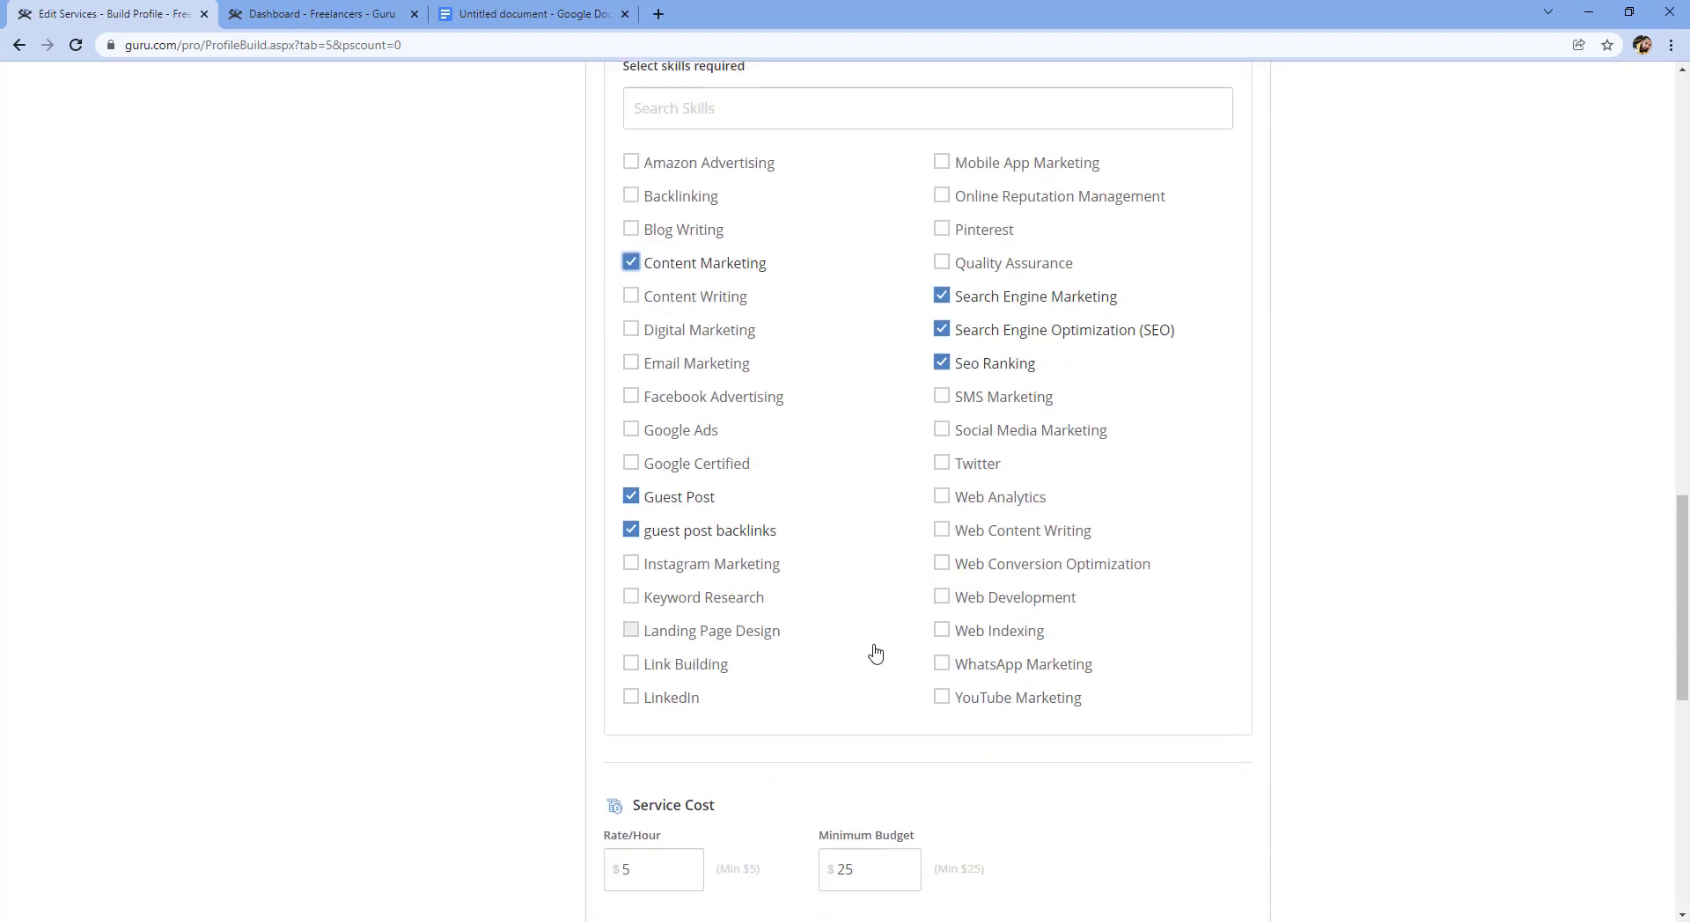
scroll(876, 653, "down", 10)
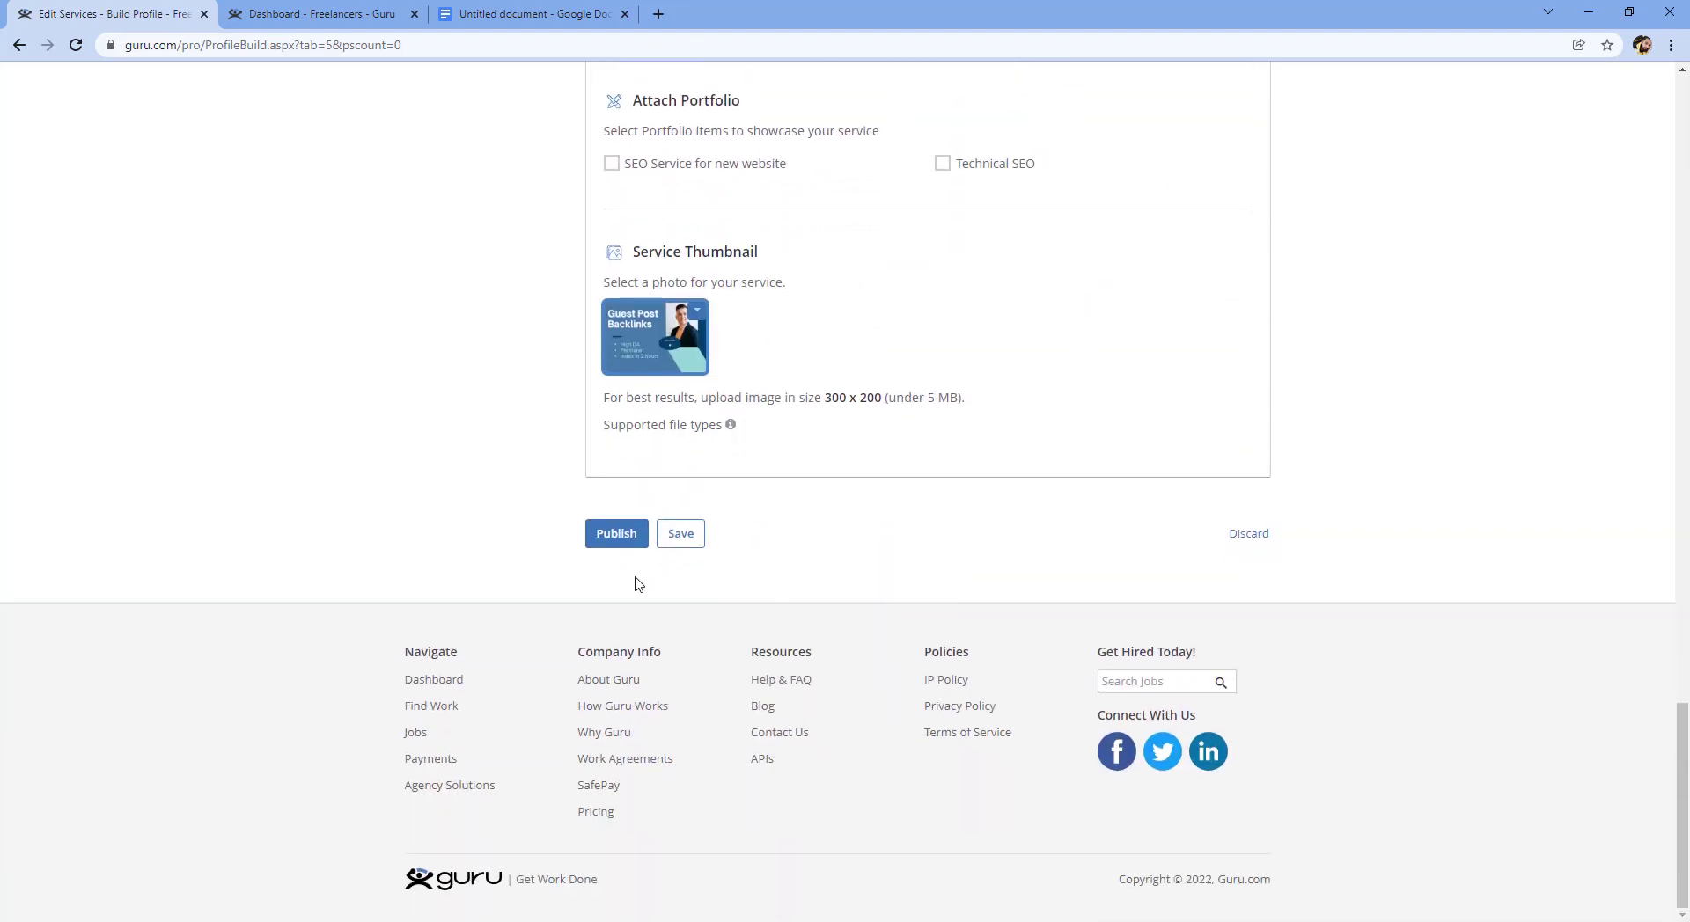
left_click(615, 534)
scroll(845, 569, "up", 4)
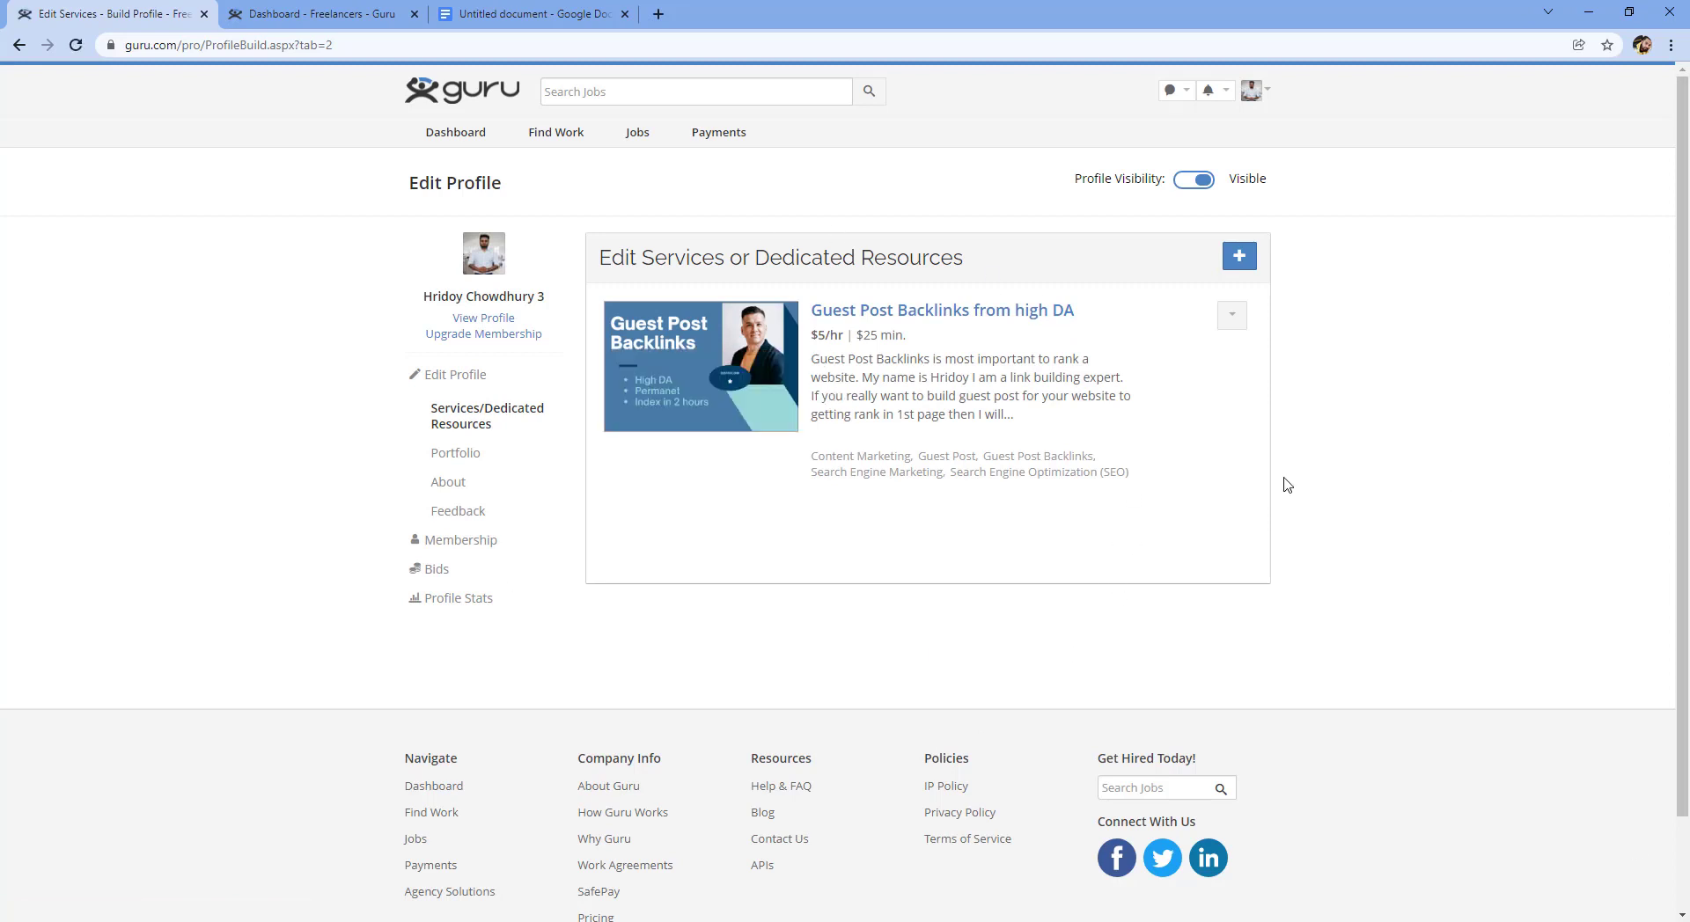
- Make a copy of the published "Guest Post Backlinks from high DA" service, open a blank browser tab and return to the services list
left_click(1231, 315)
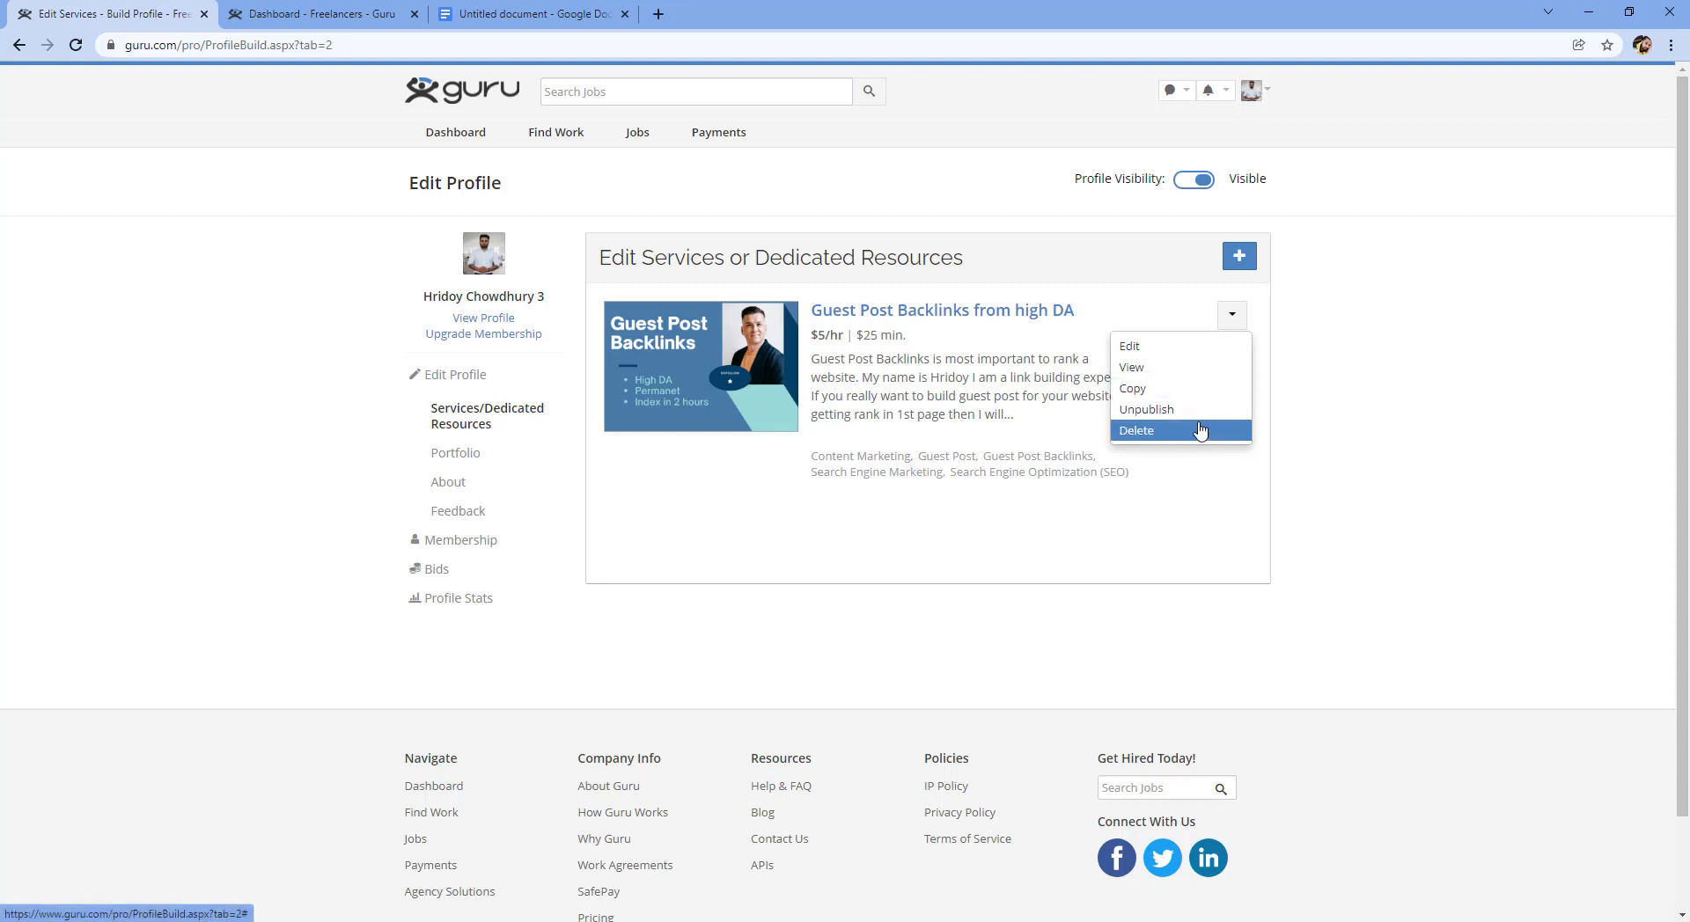
left_click(1170, 390)
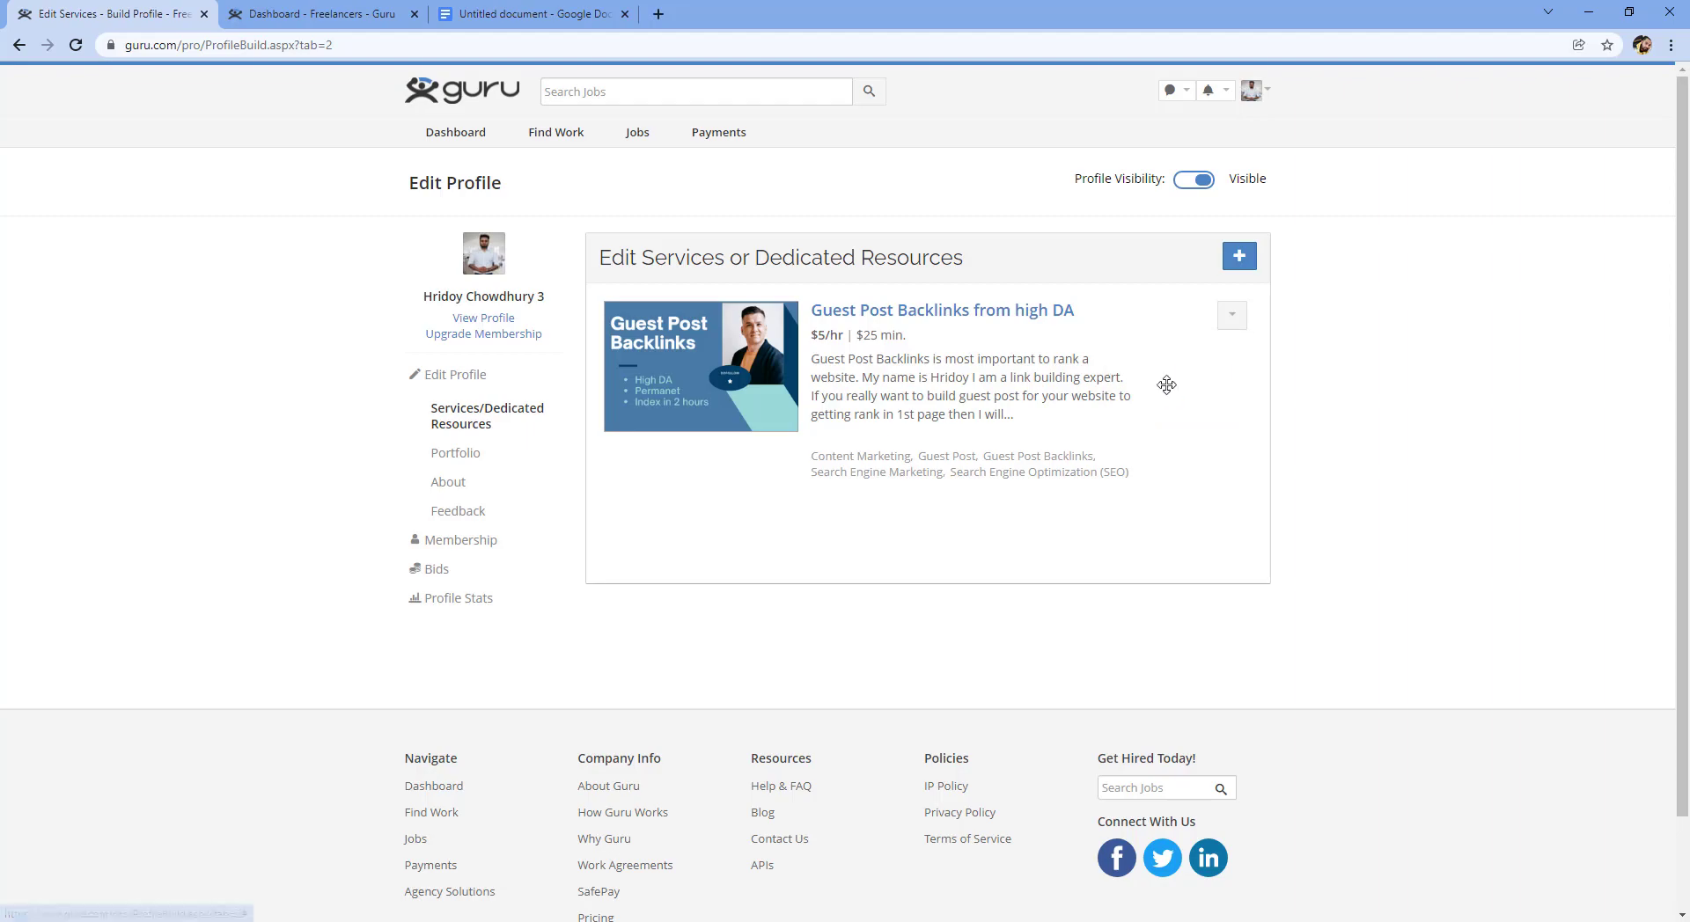
left_click(658, 14)
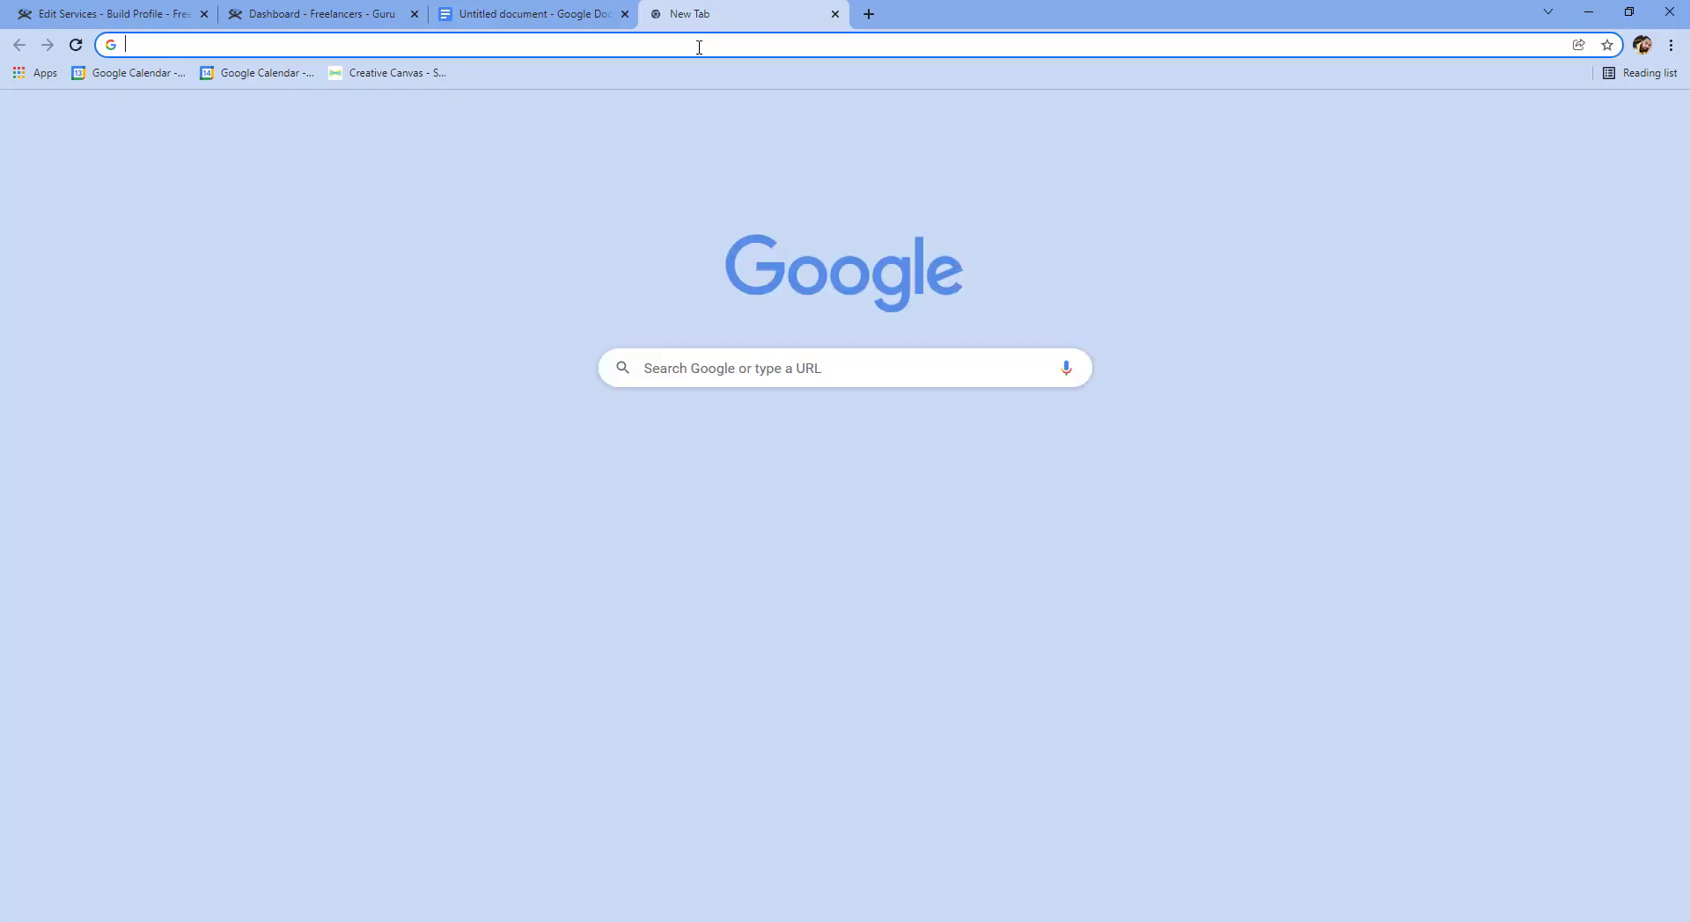
left_click(699, 46)
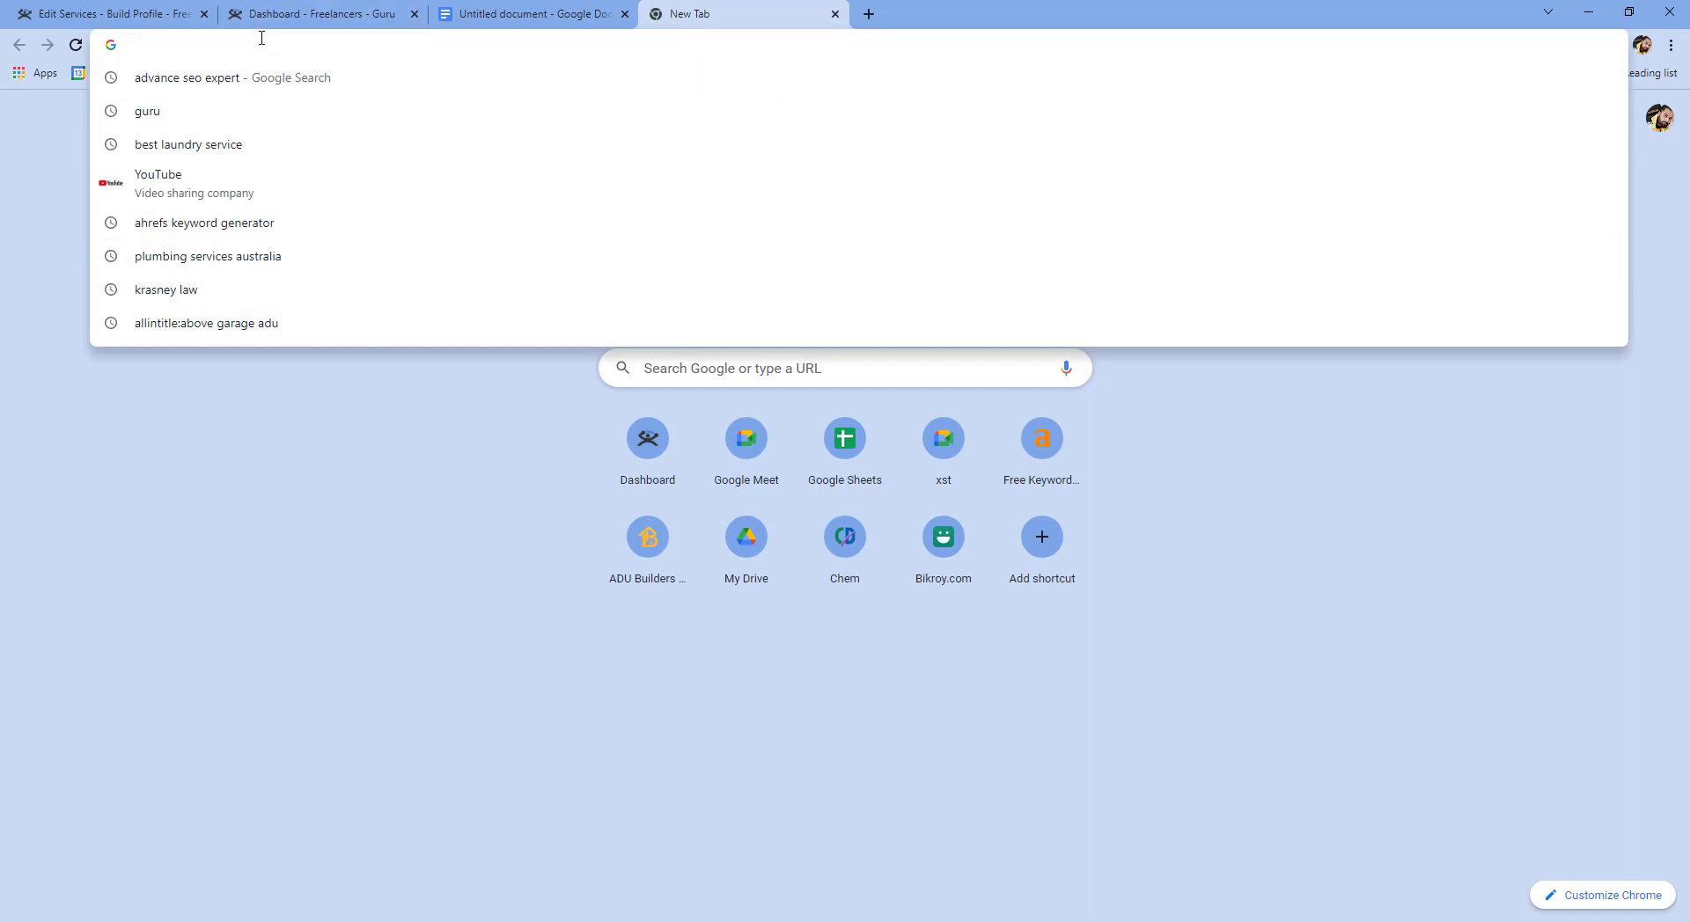
left_click(319, 16)
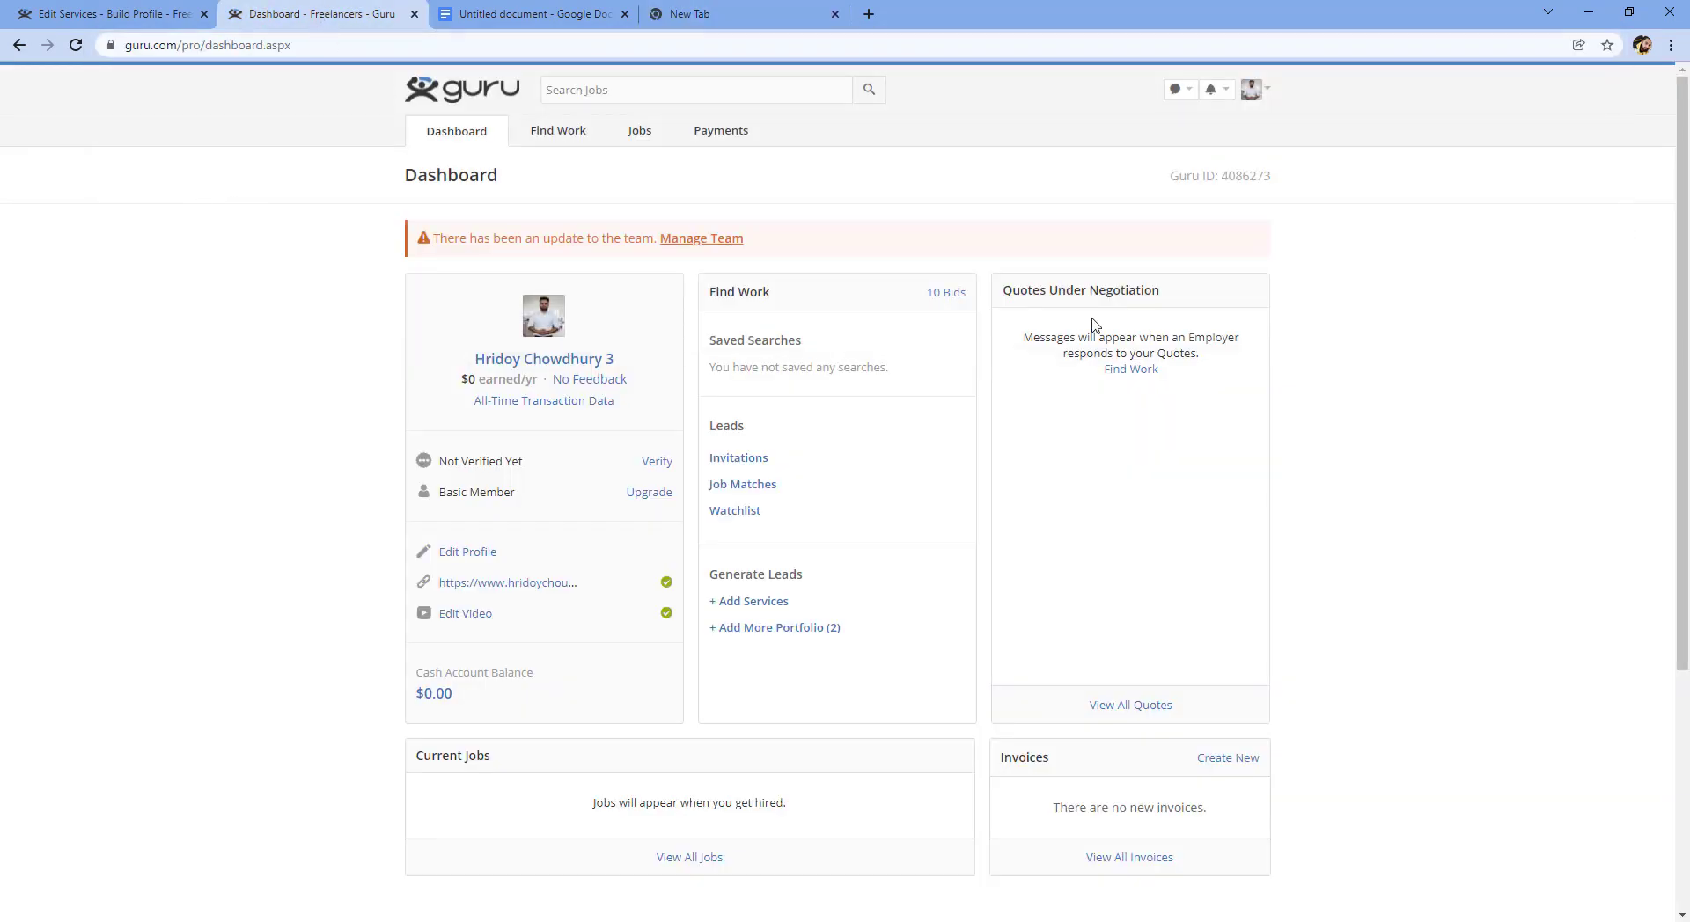
left_click(112, 14)
scroll(929, 256, "up", 3)
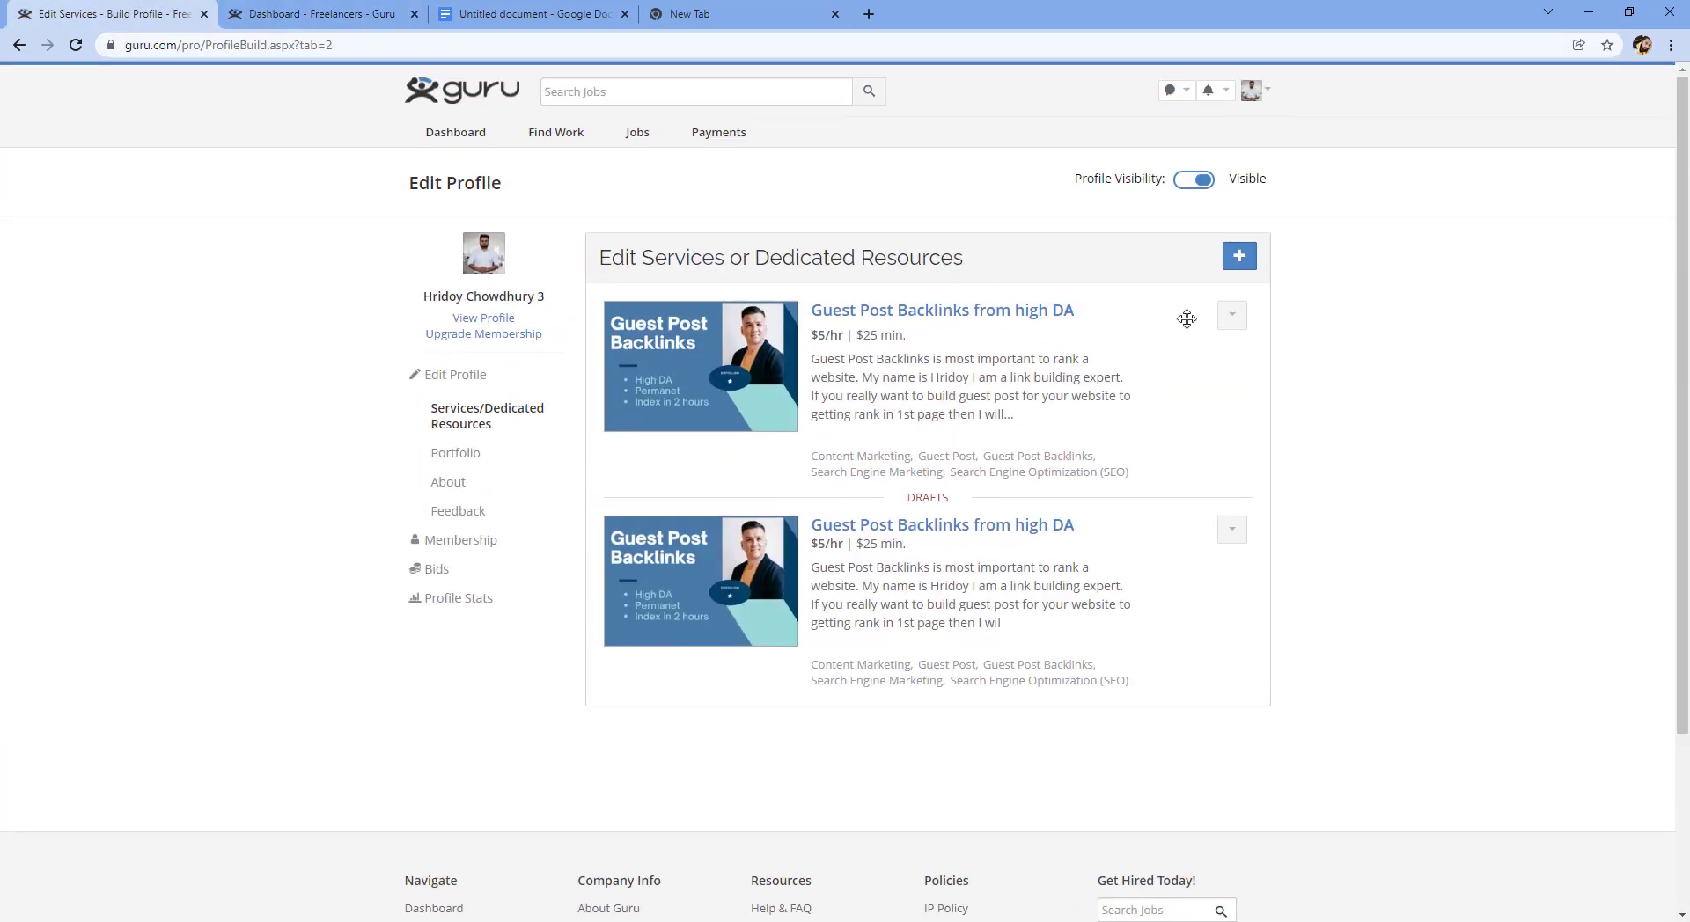
- View the published "Guest Post Backlinks from high DA" service and load its page address in the blank browser tab
left_click(1232, 314)
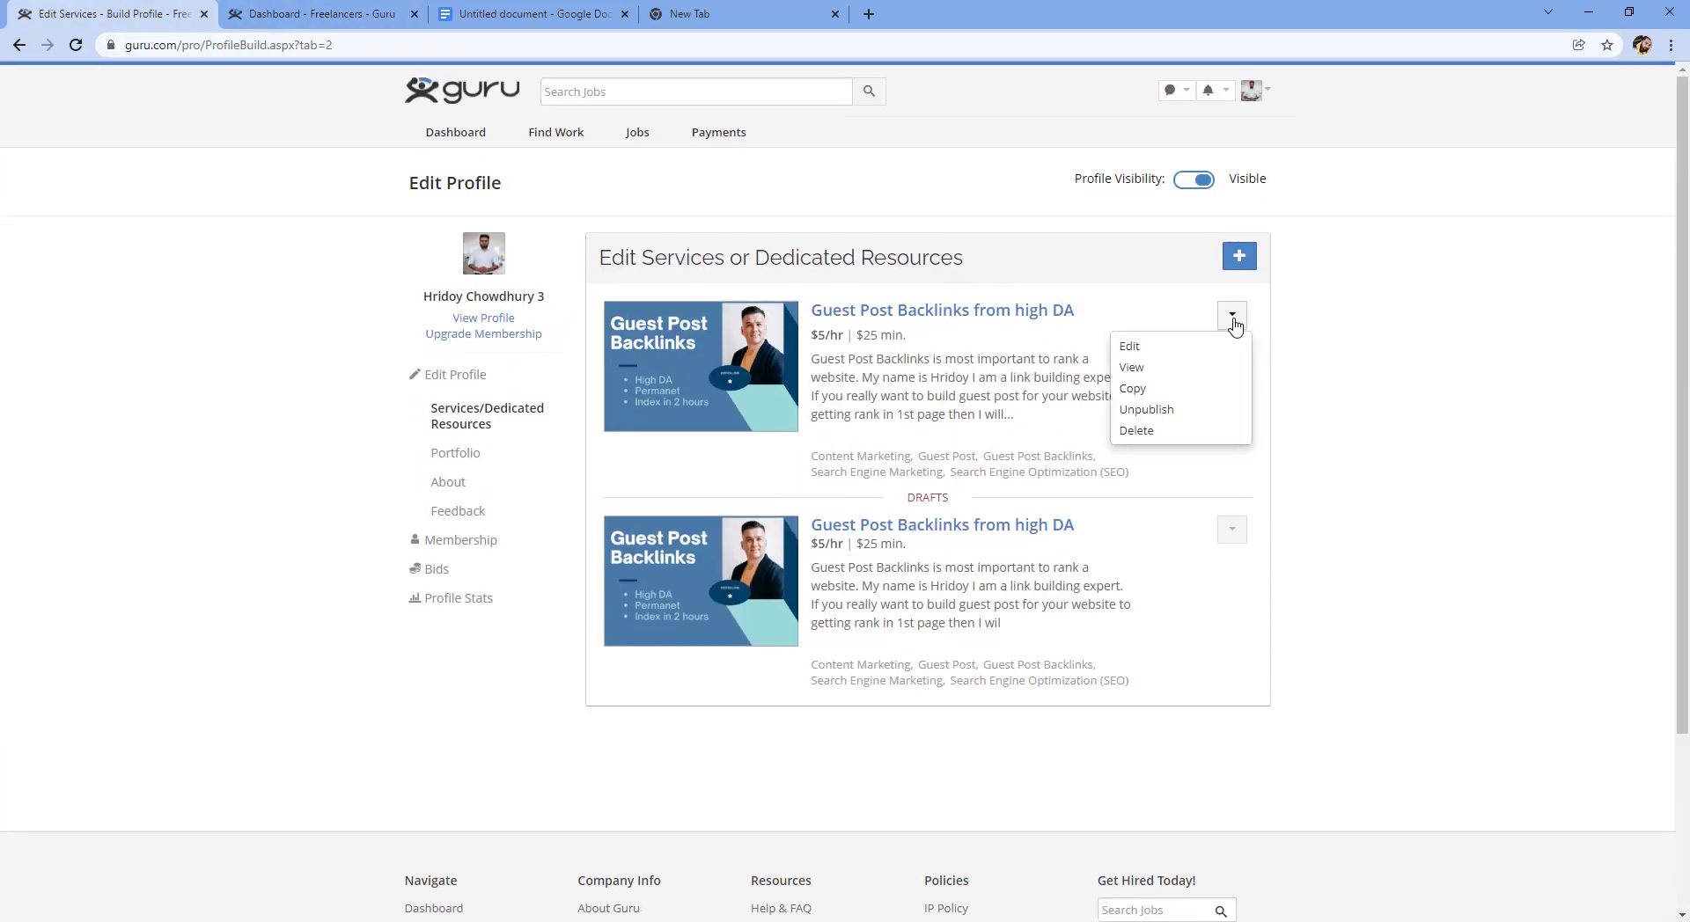
left_click(1177, 368)
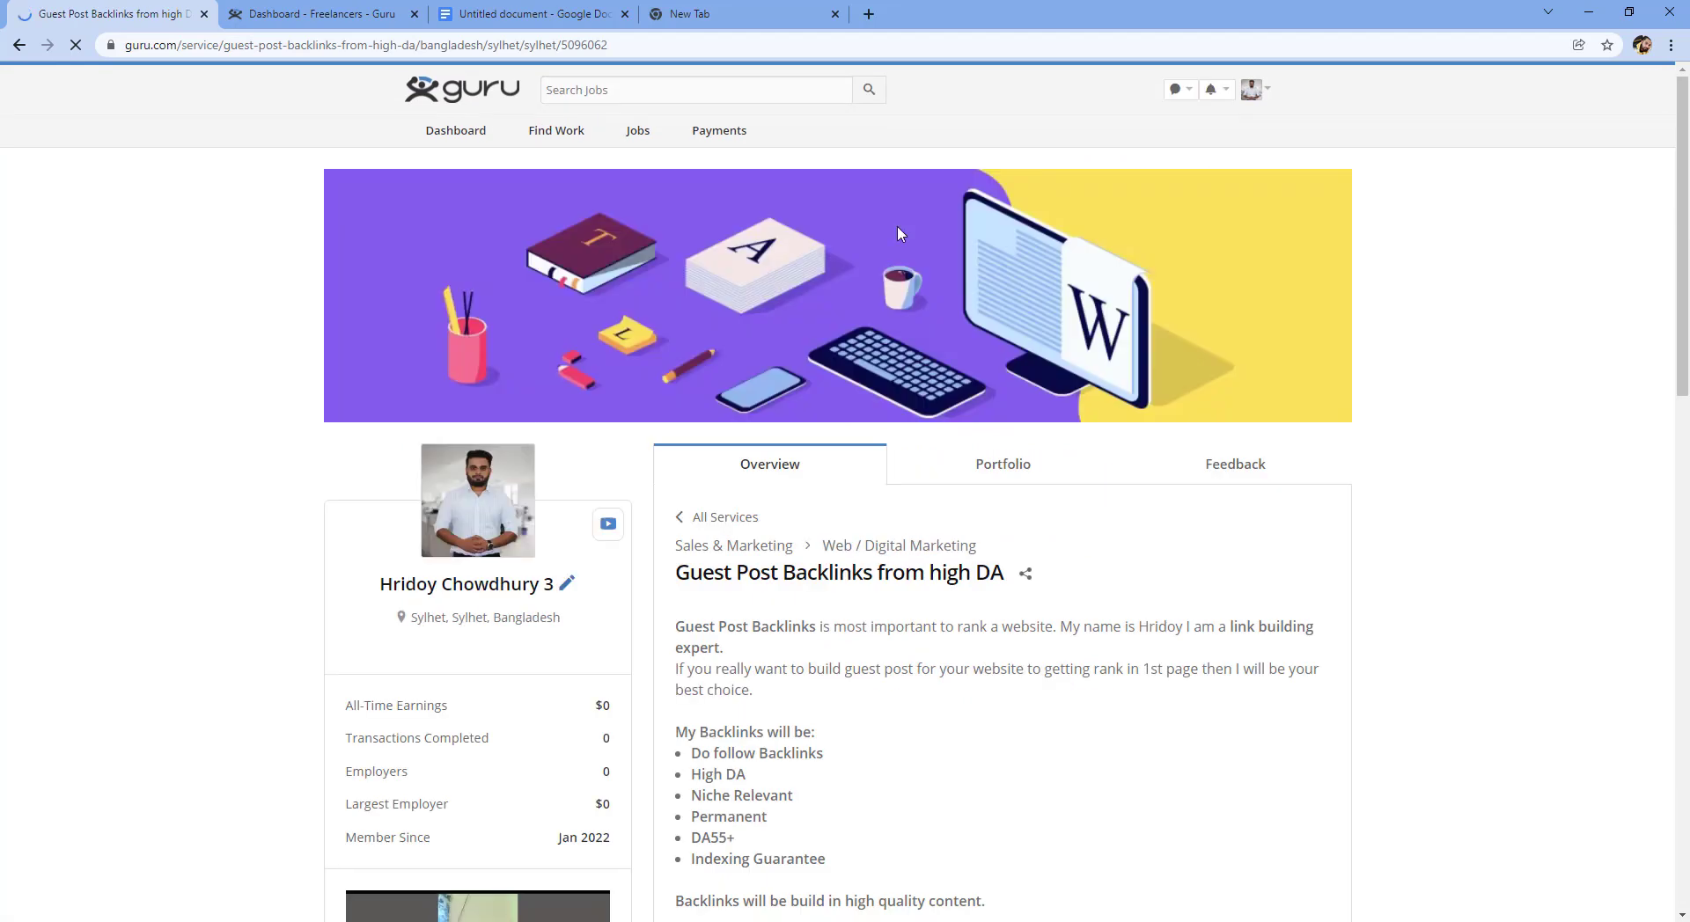
left_click(559, 46)
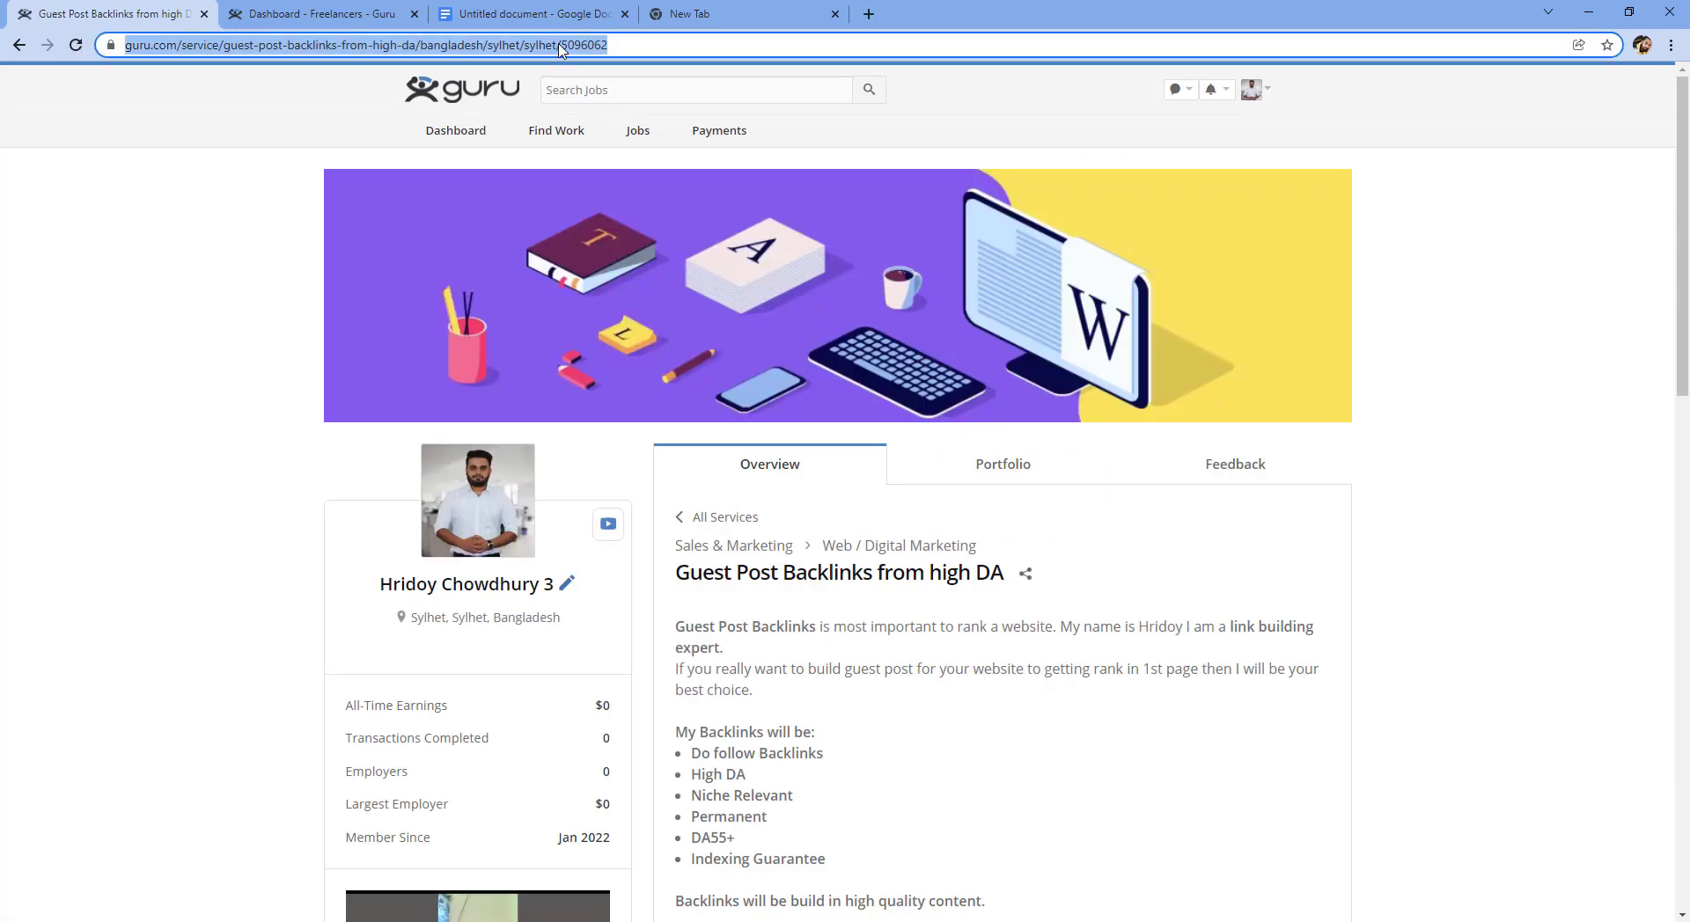
left_click(674, 24)
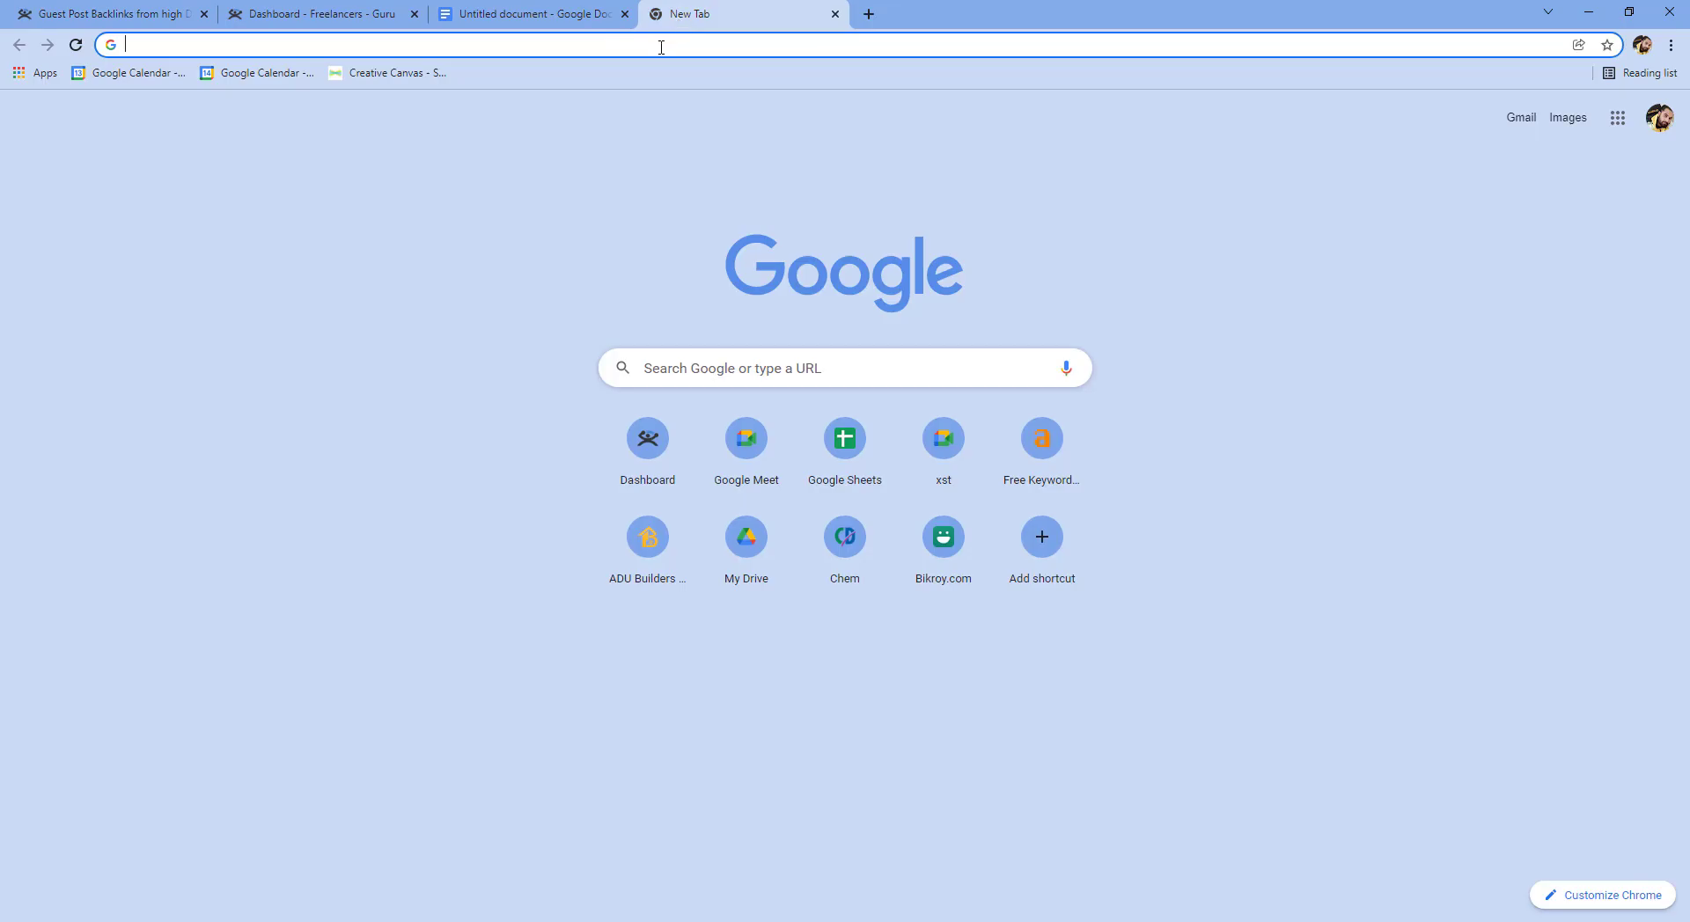
left_click(661, 45)
key("ctrl+v")
key("Return")
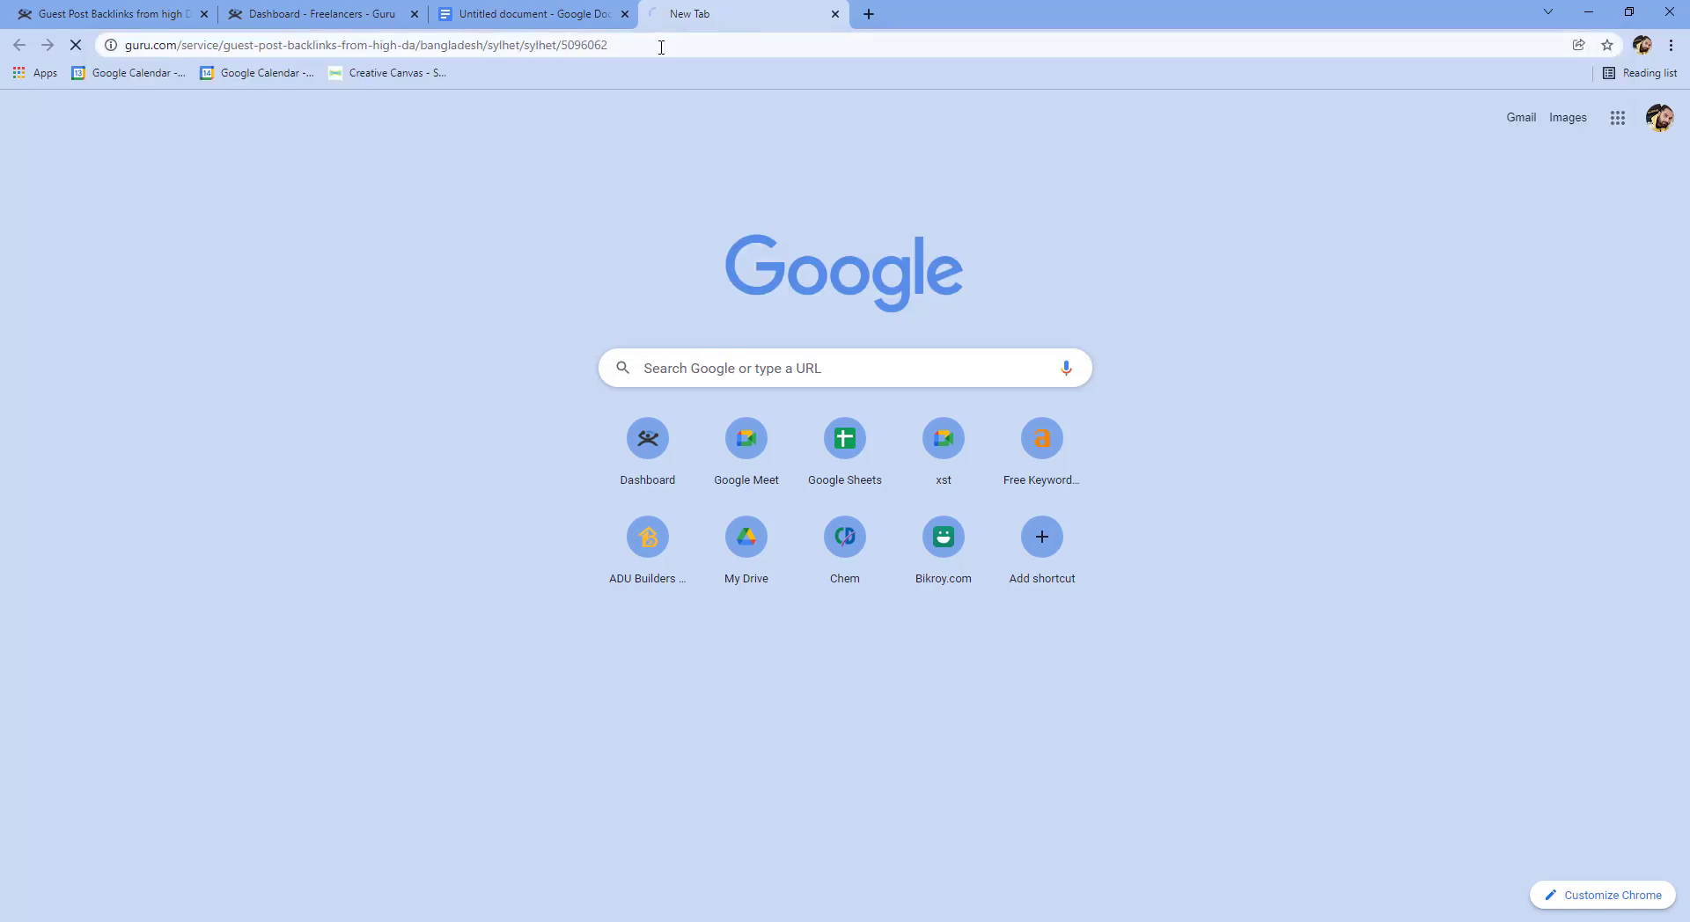
- Review the public service page's description, skills and reviews plus the portfolio items, and return to the Guru dashboard
scroll(946, 762, "down", 2)
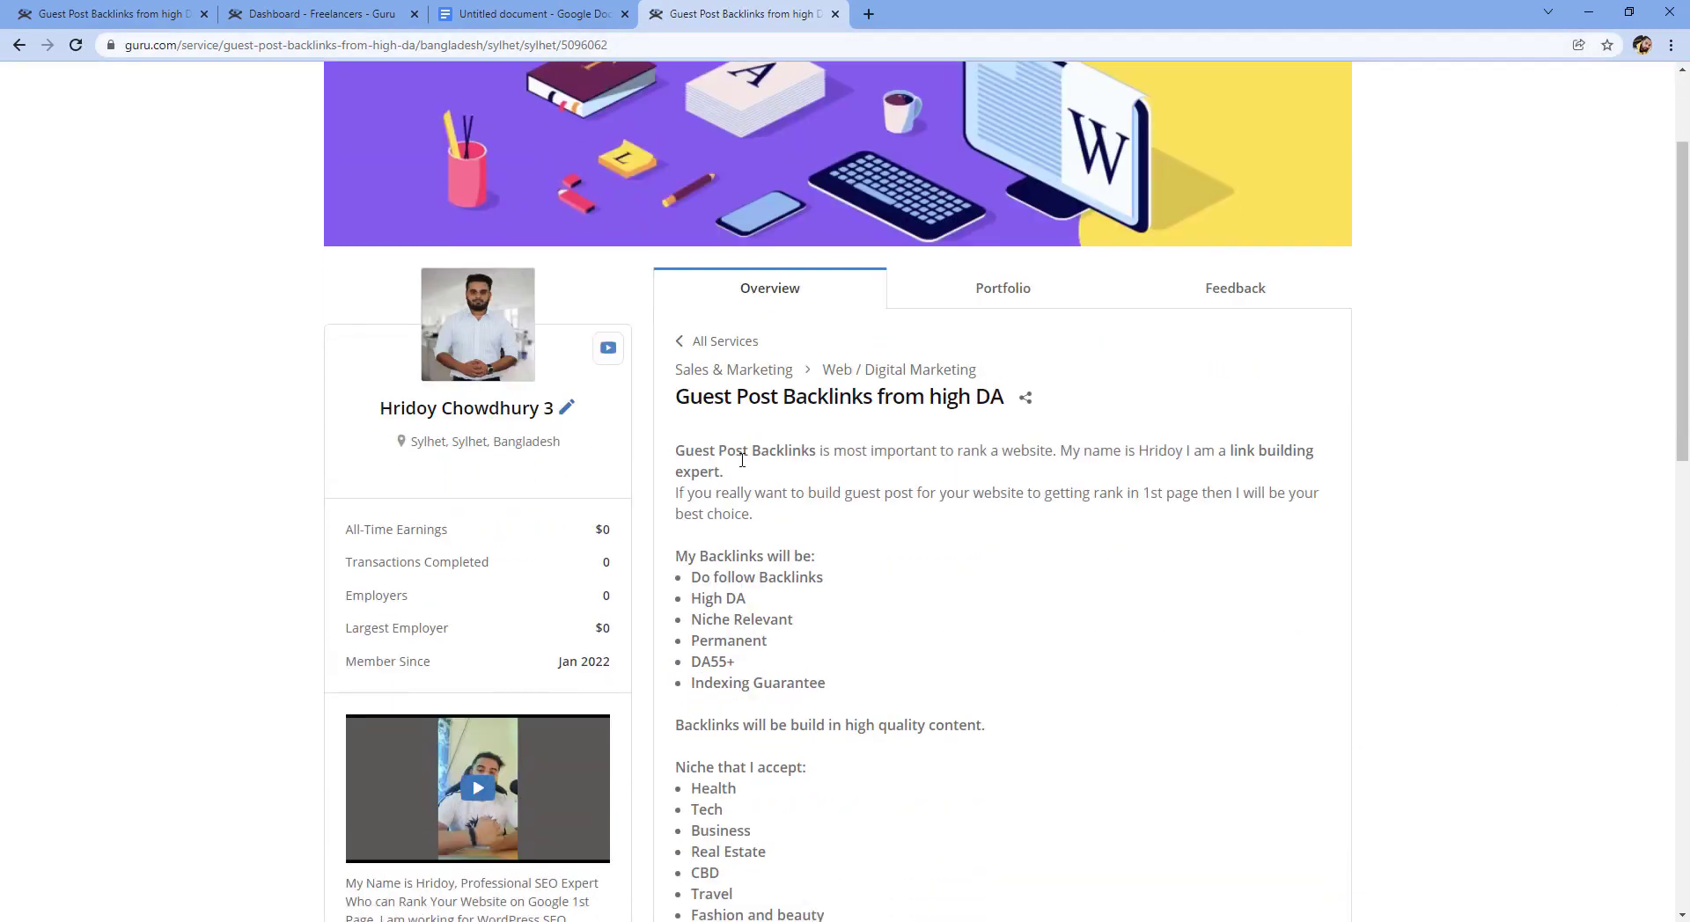
scroll(1132, 558, "down", 13)
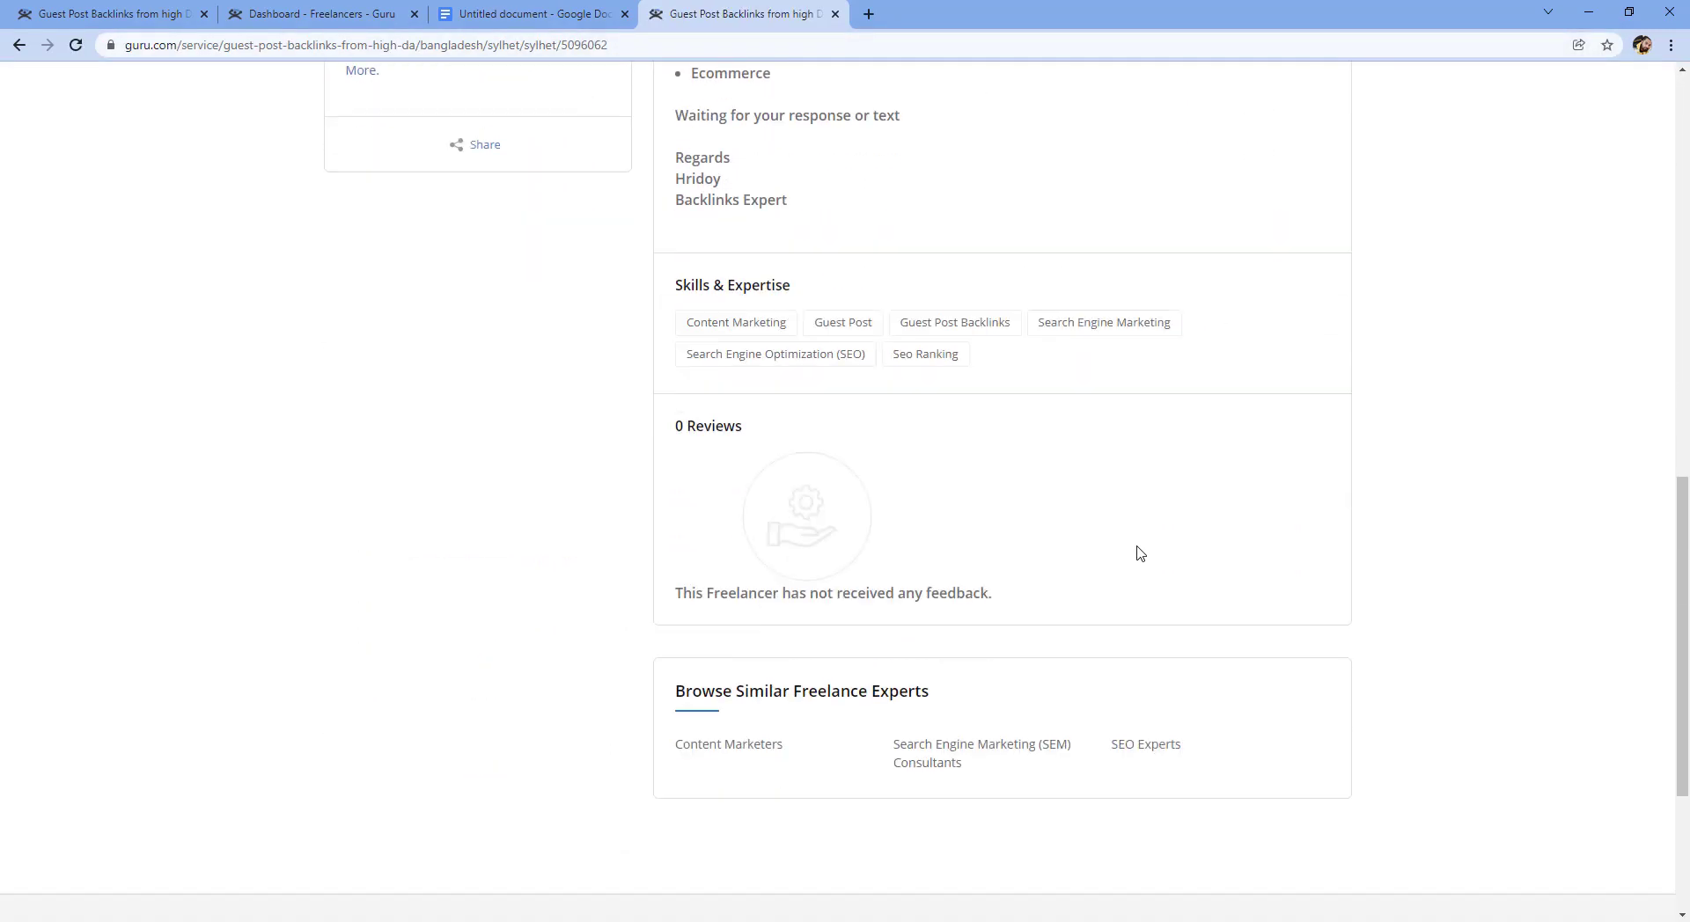
scroll(1137, 553, "up", 15)
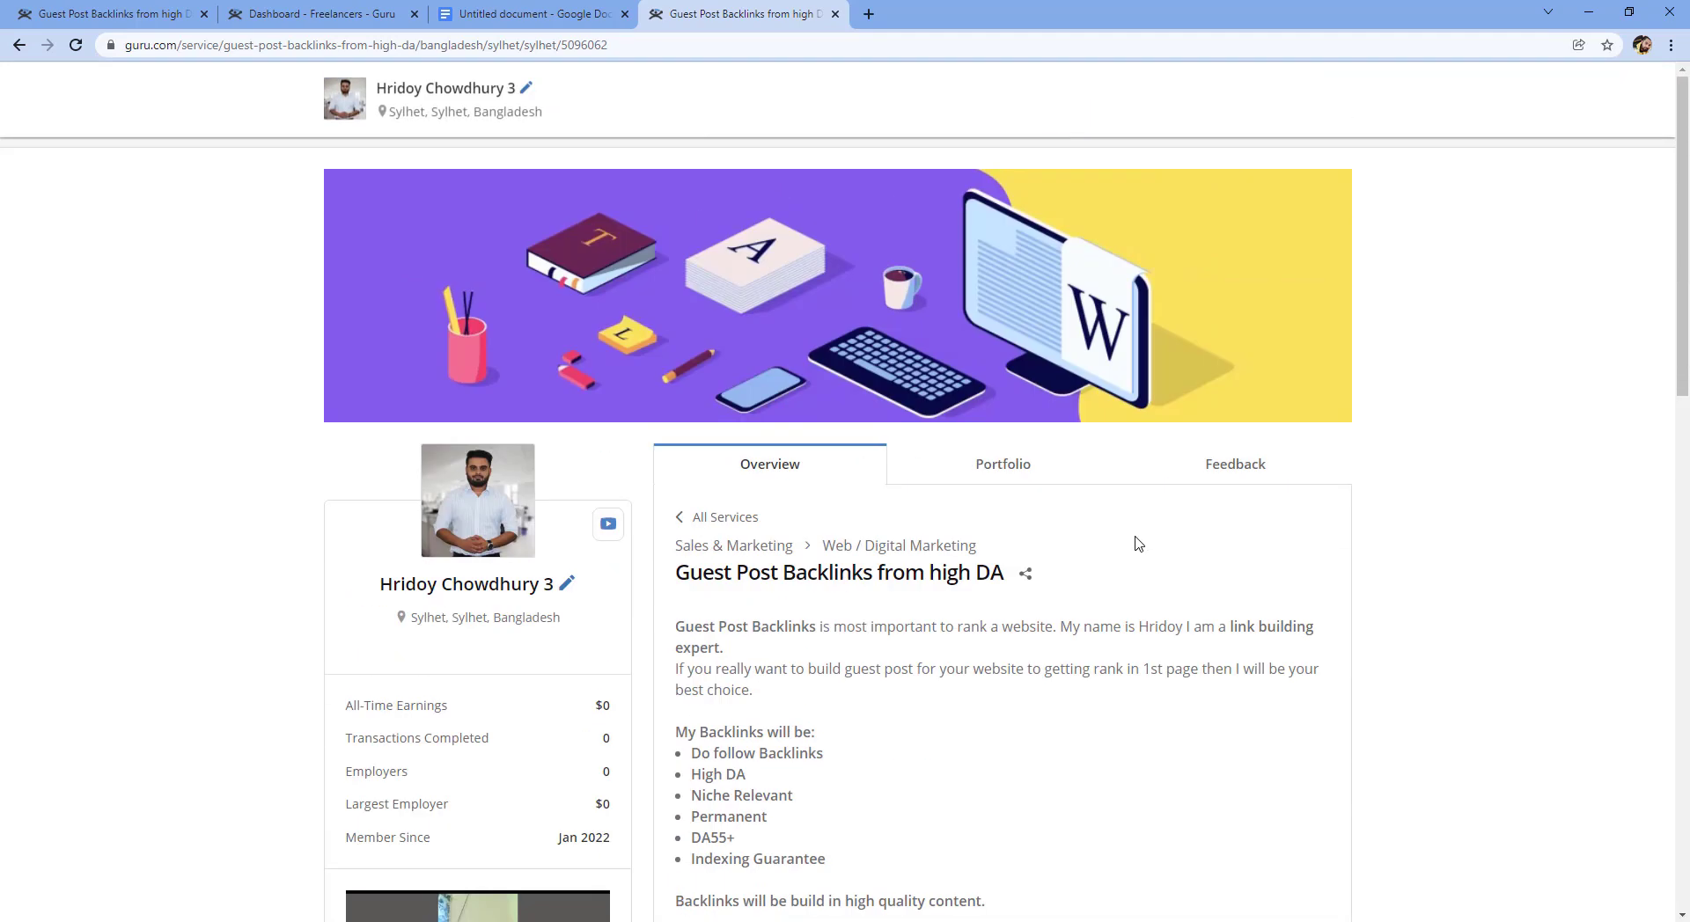
scroll(1134, 543, "down", 5)
scroll(1133, 543, "up", 5)
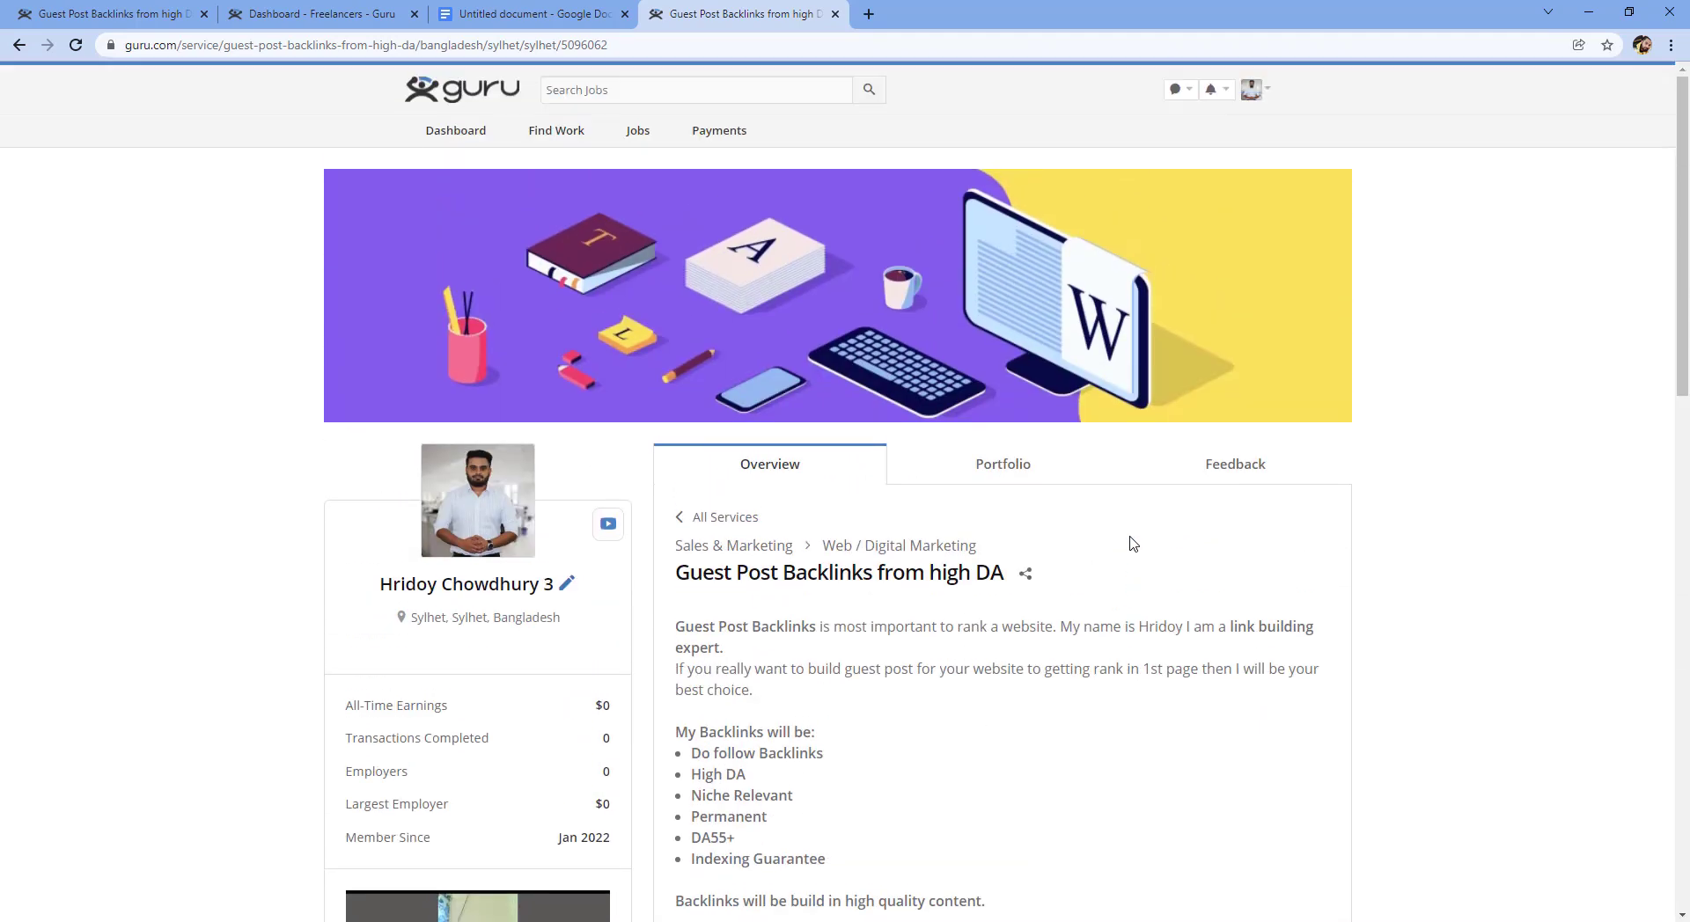
left_click(1019, 479)
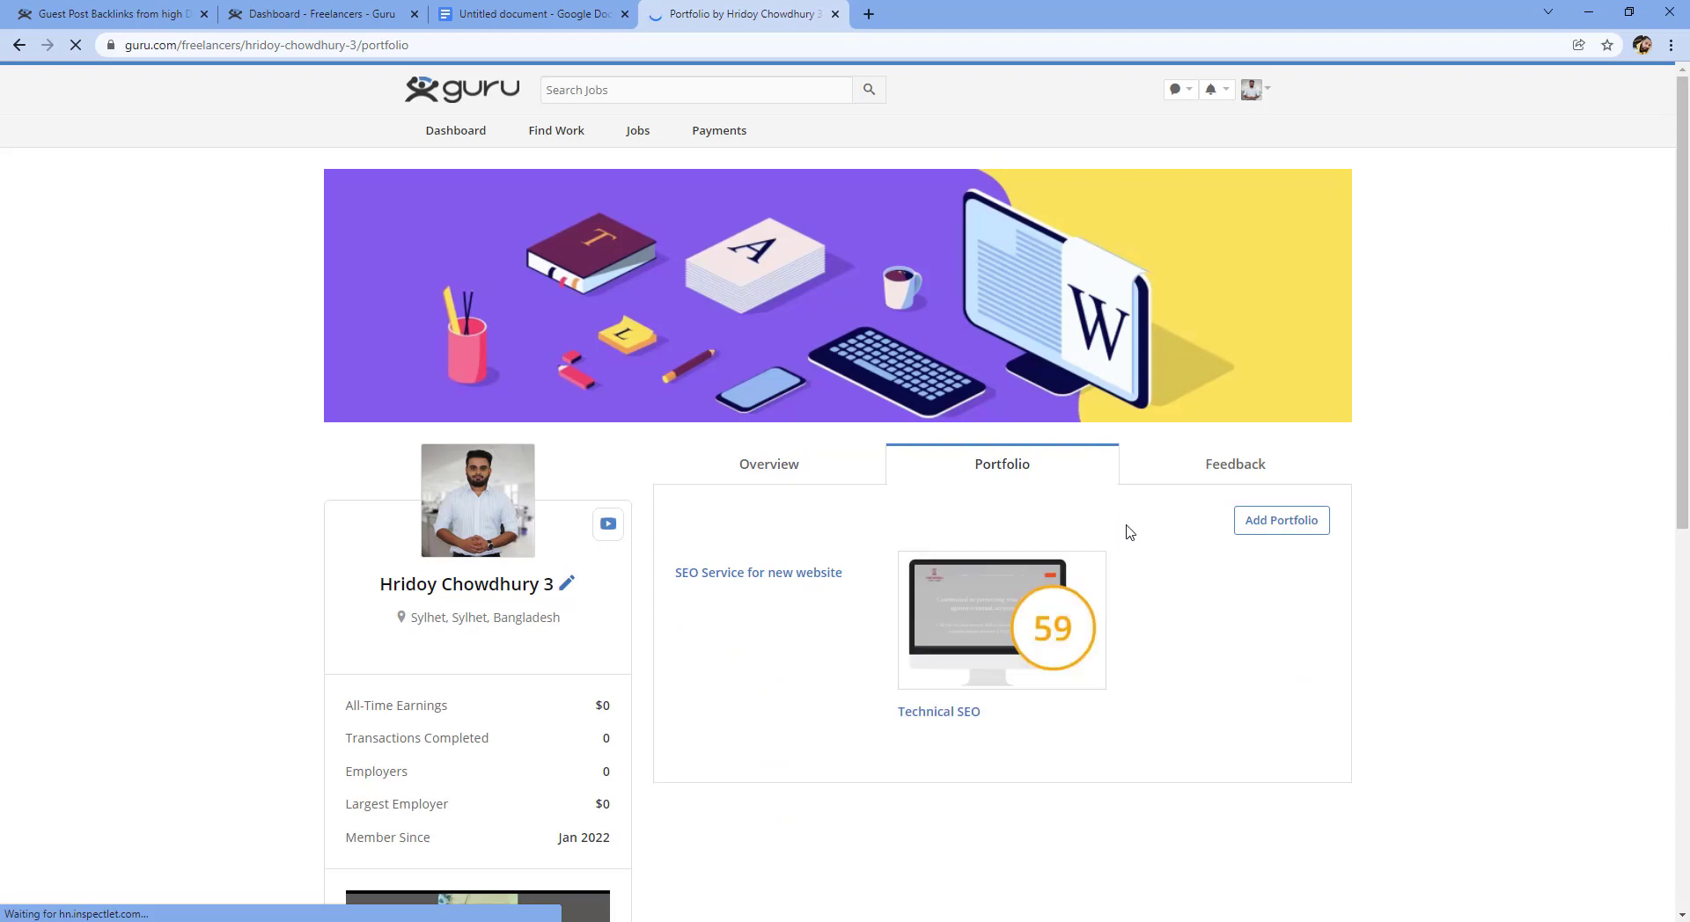
scroll(1145, 528, "down", 8)
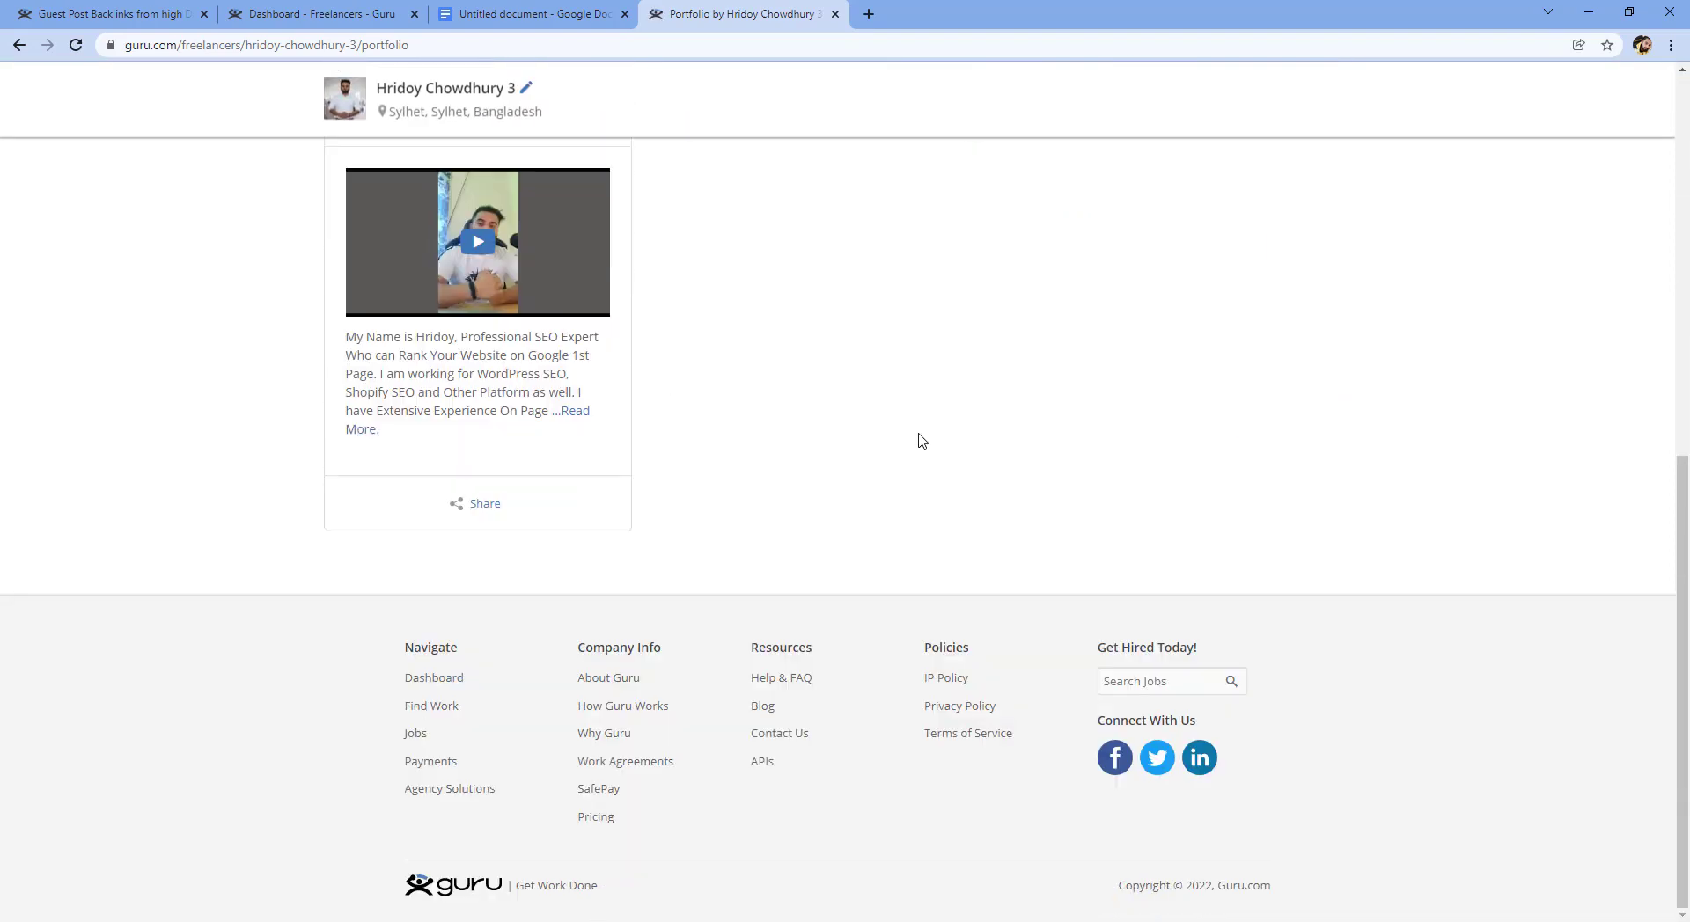
scroll(916, 441, "up", 6)
scroll(1121, 454, "up", 2)
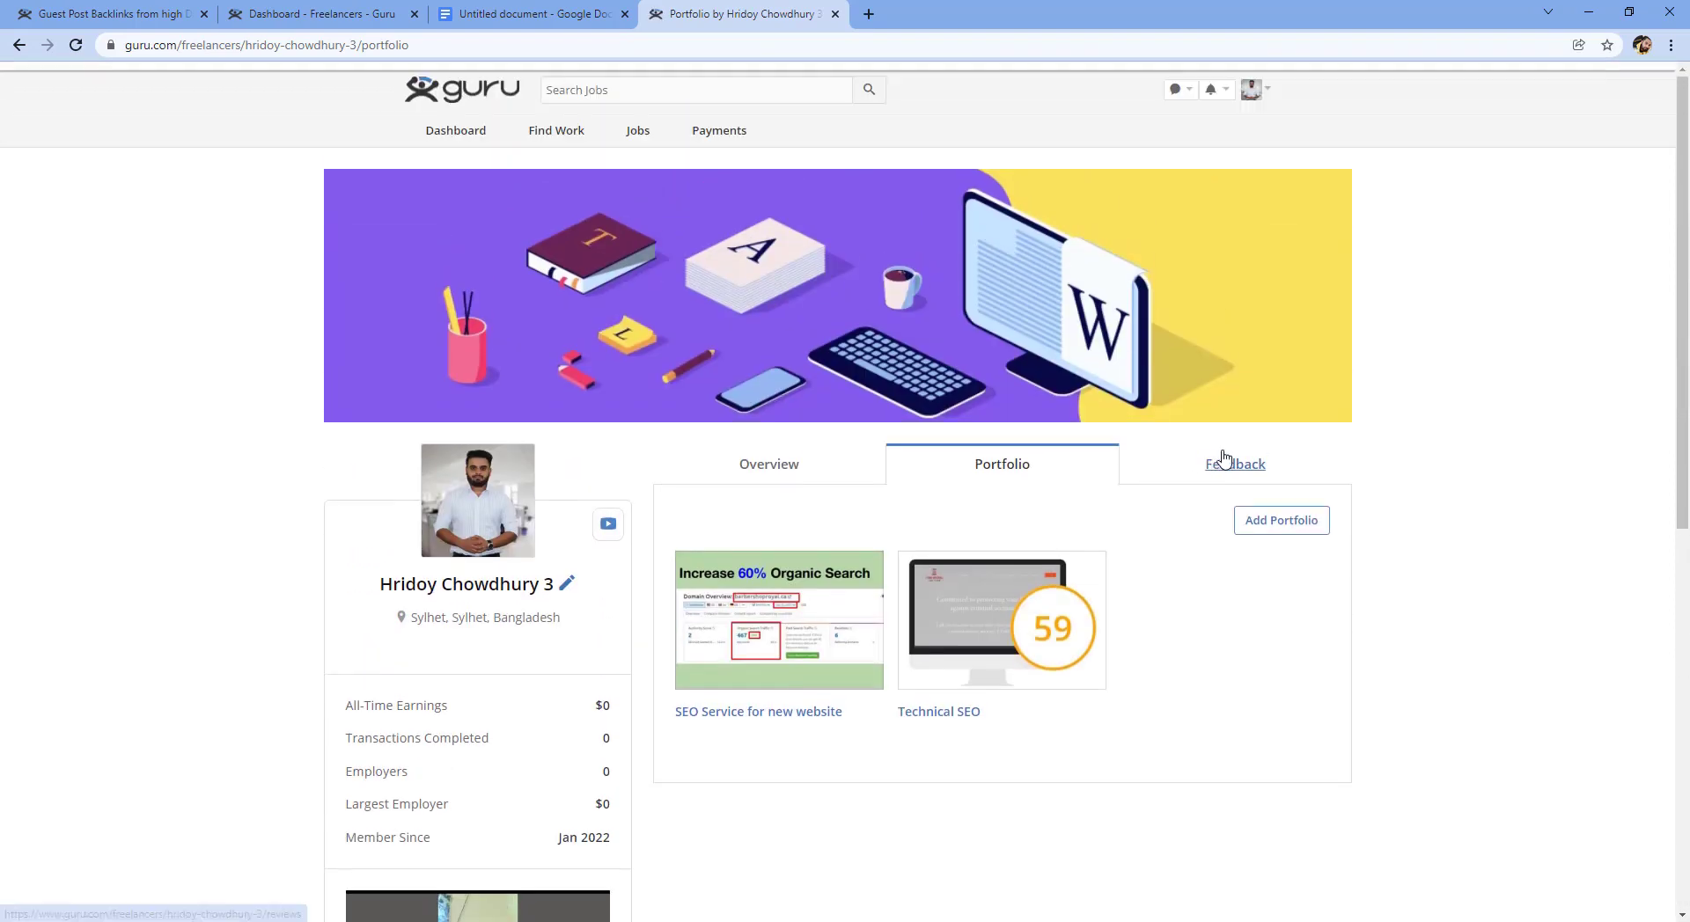
left_click(459, 133)
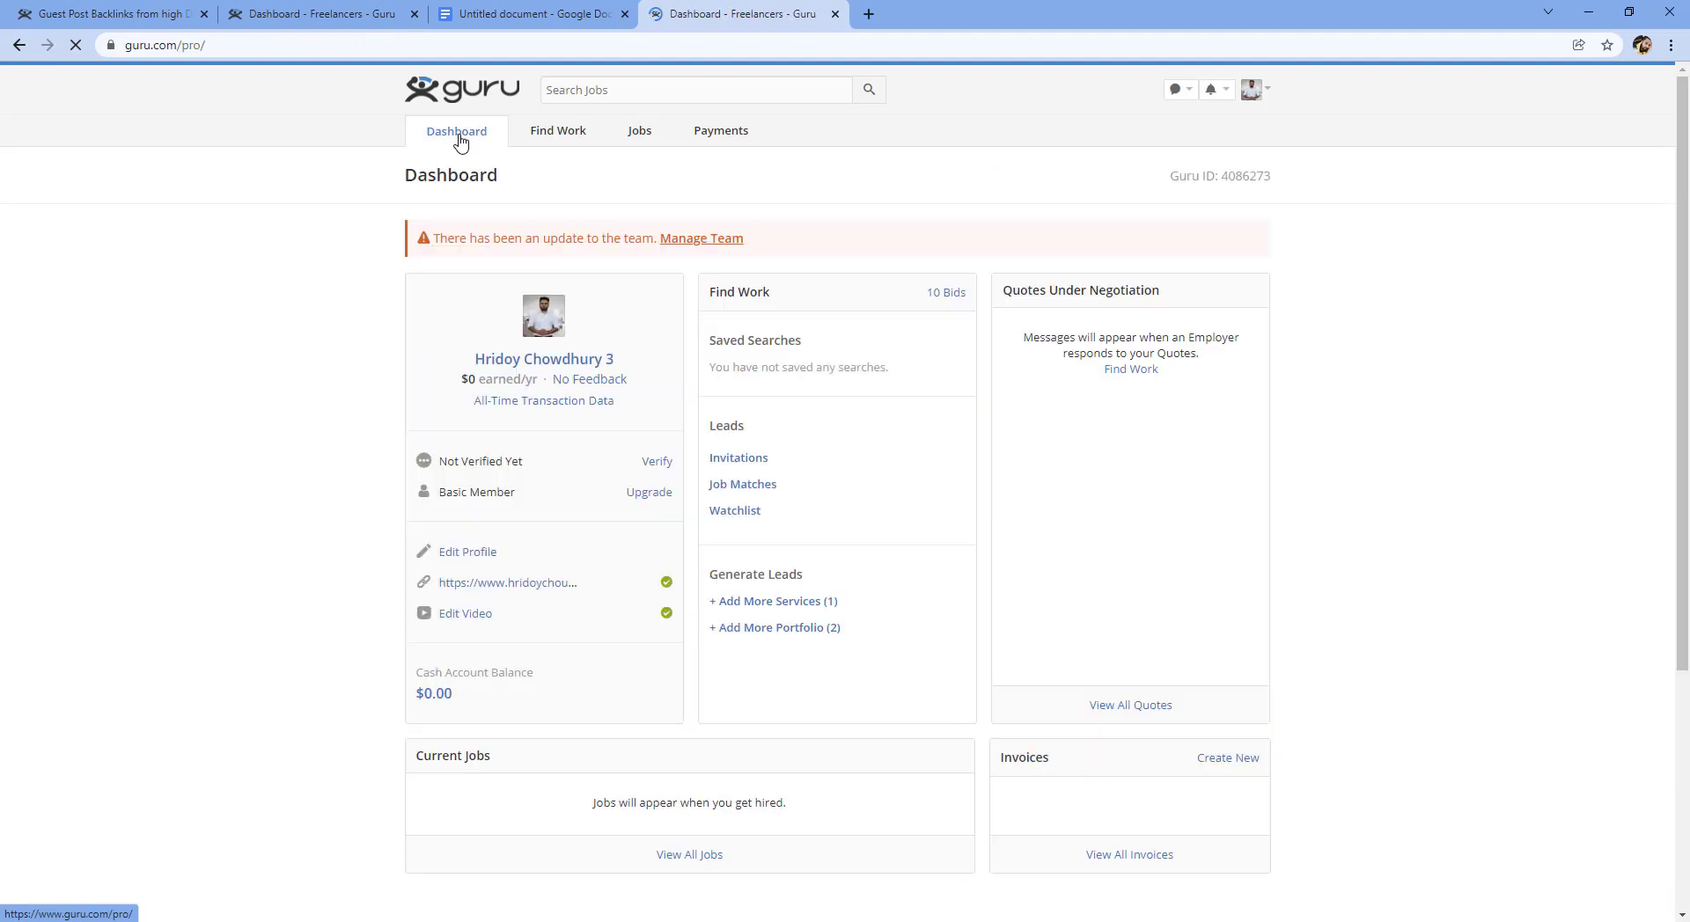